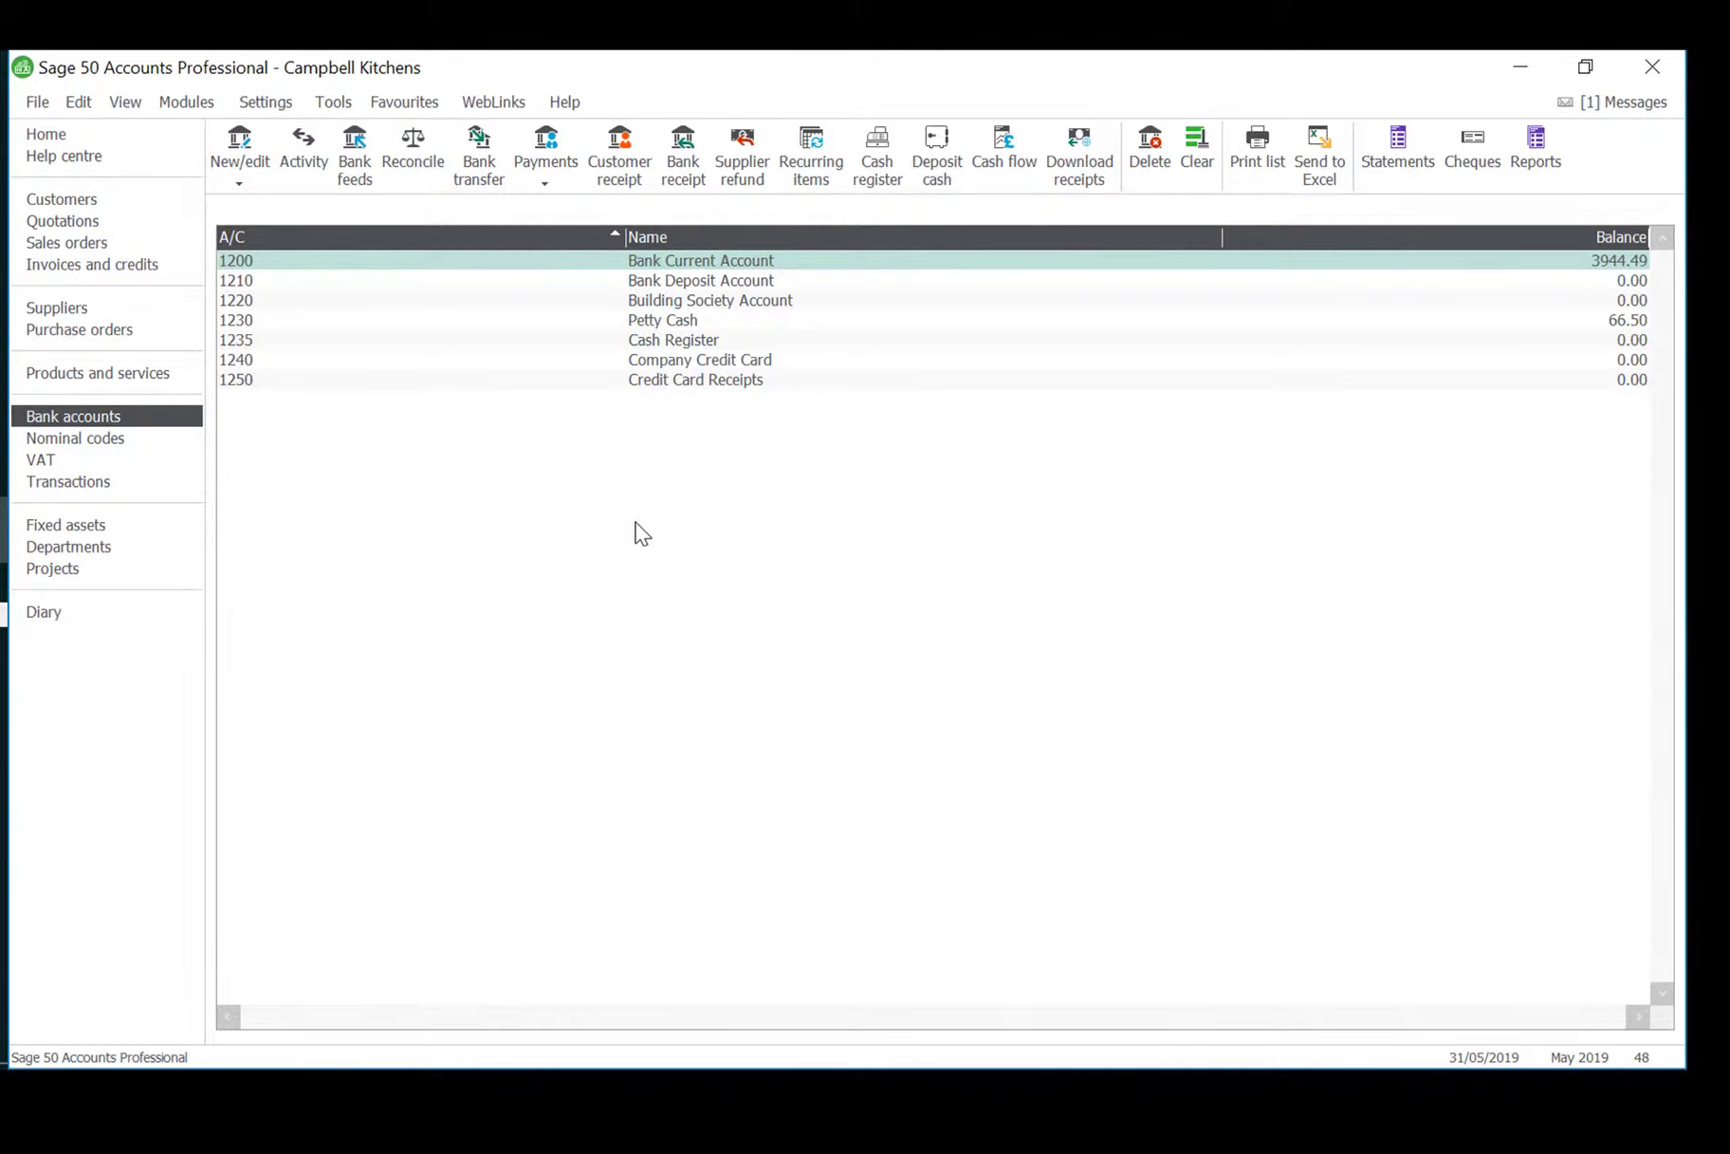
# From the transactions list, run a Detailed, Landscape audit trail preview dated 01/01/1980 to 31/12/2019
pyautogui.click(114, 485)
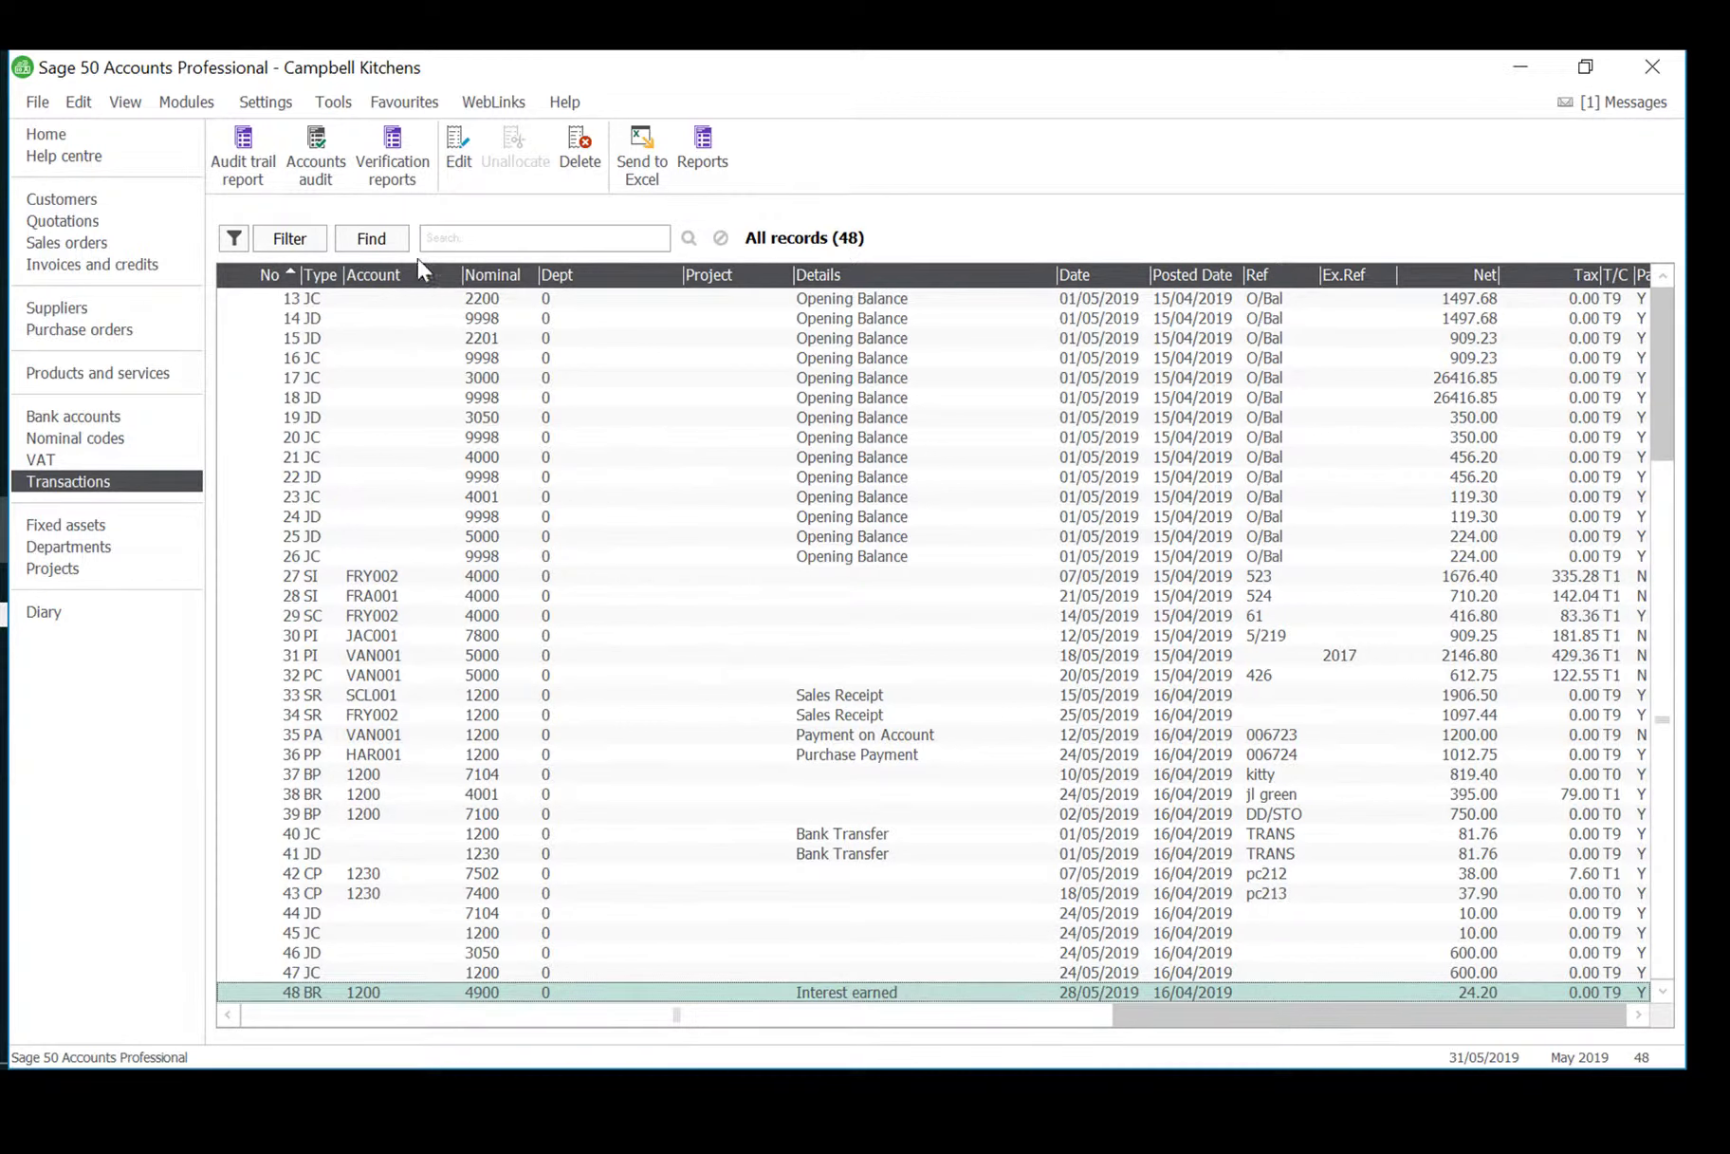
pyautogui.click(252, 145)
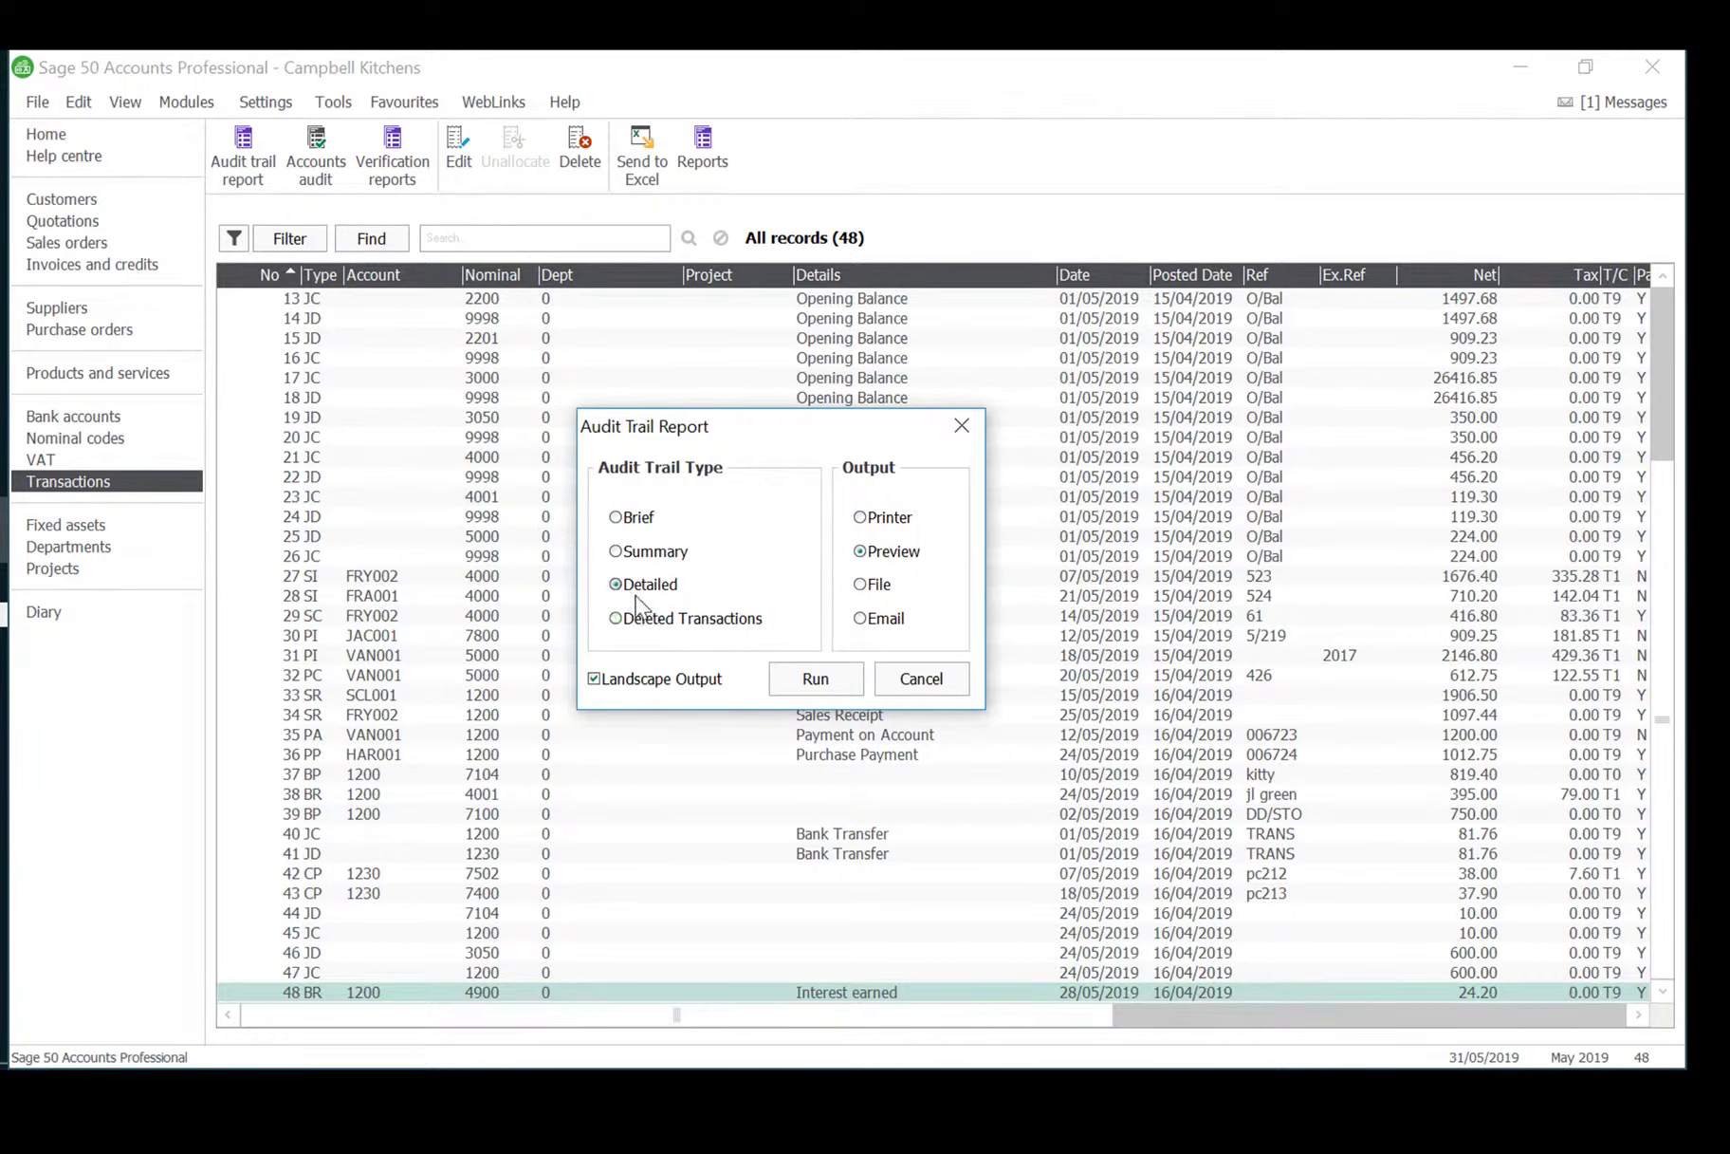
pyautogui.click(820, 678)
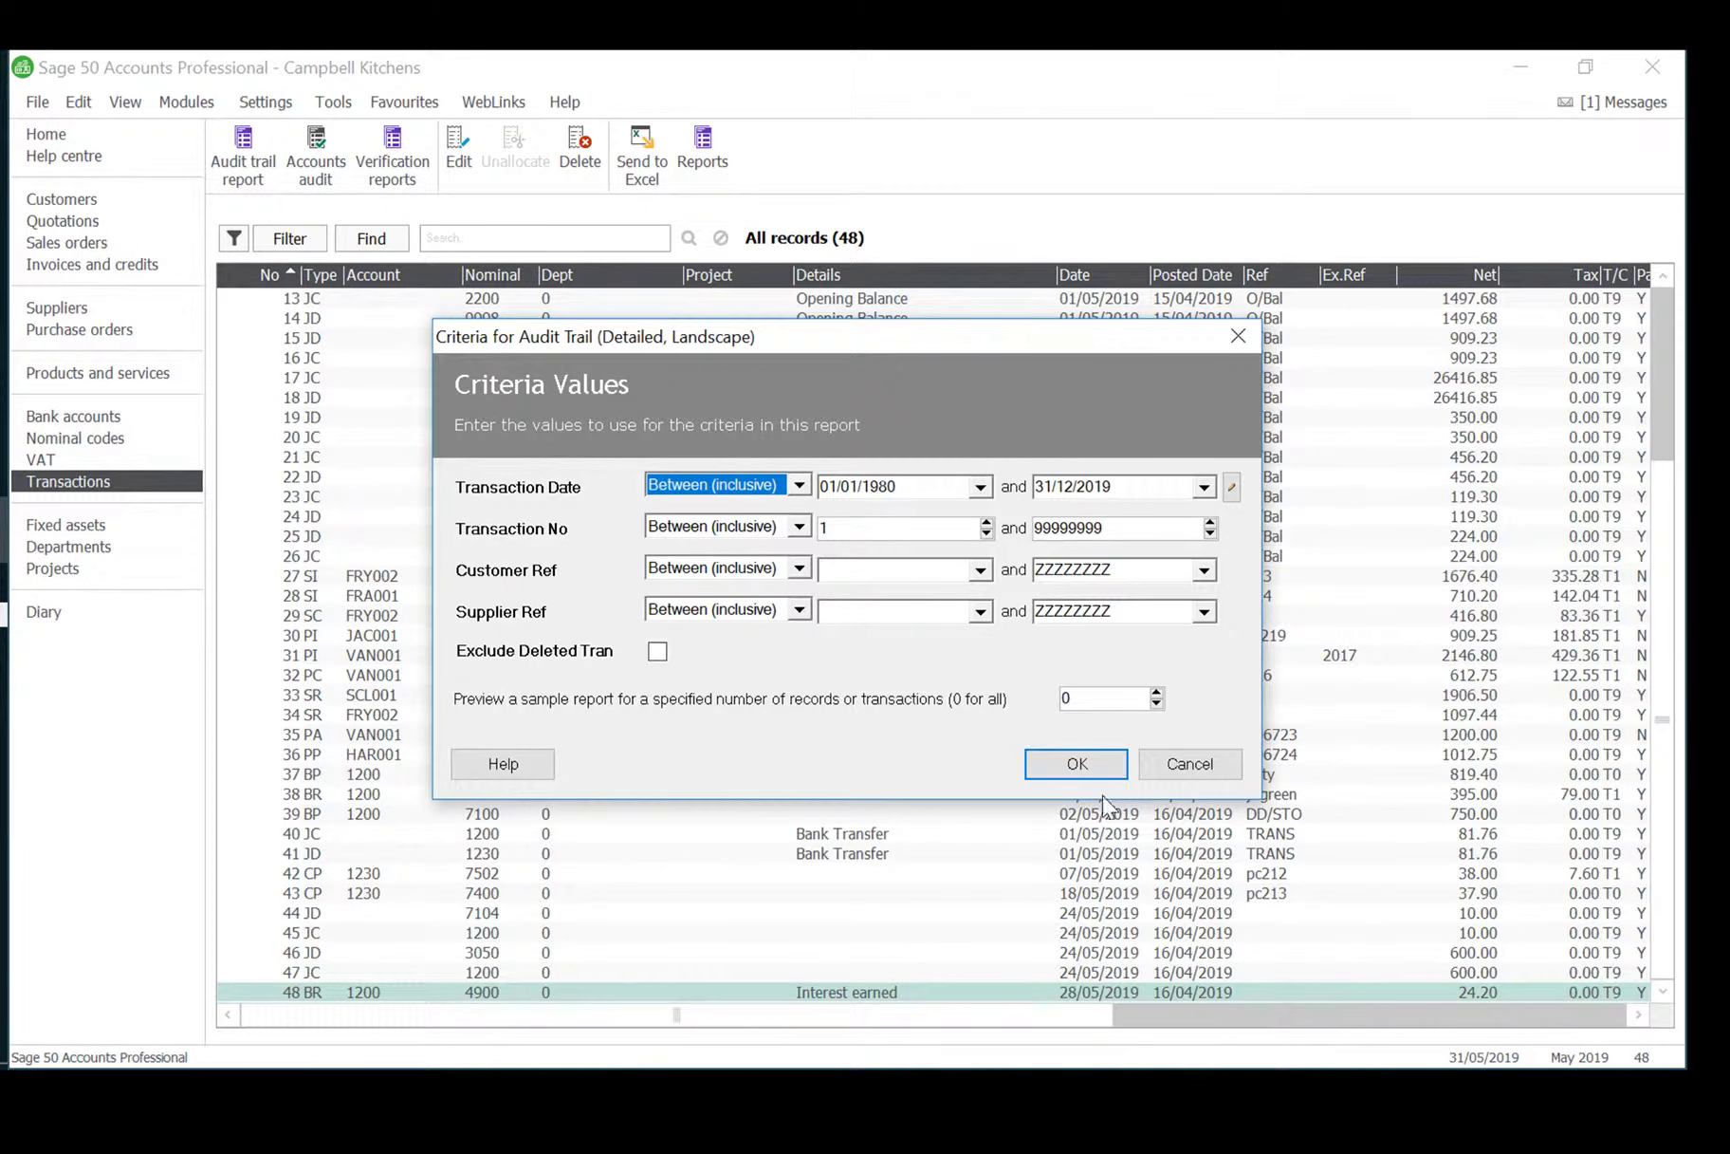
# Generate the Campbell Kitchens audit trail preview, maximize it and return to page 1 of 4
pyautogui.click(1085, 759)
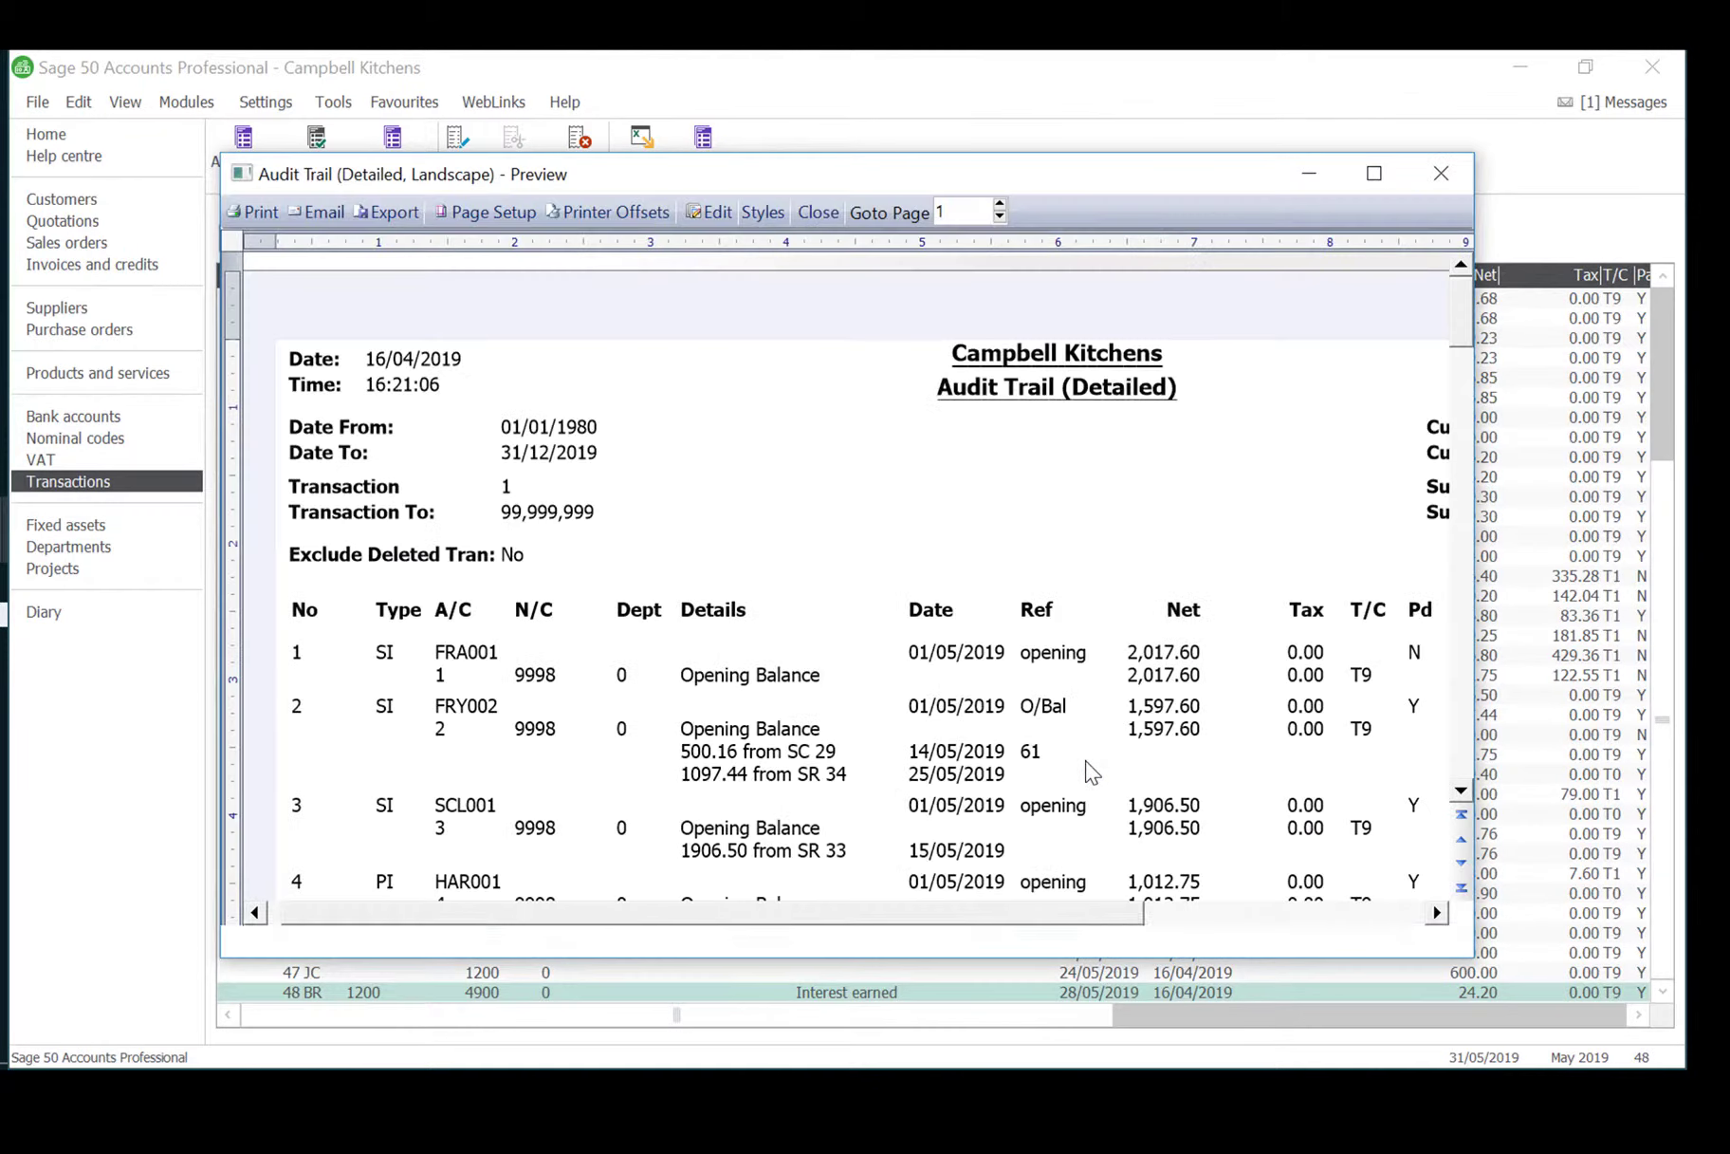
pyautogui.scroll(-3, 1145, 589)
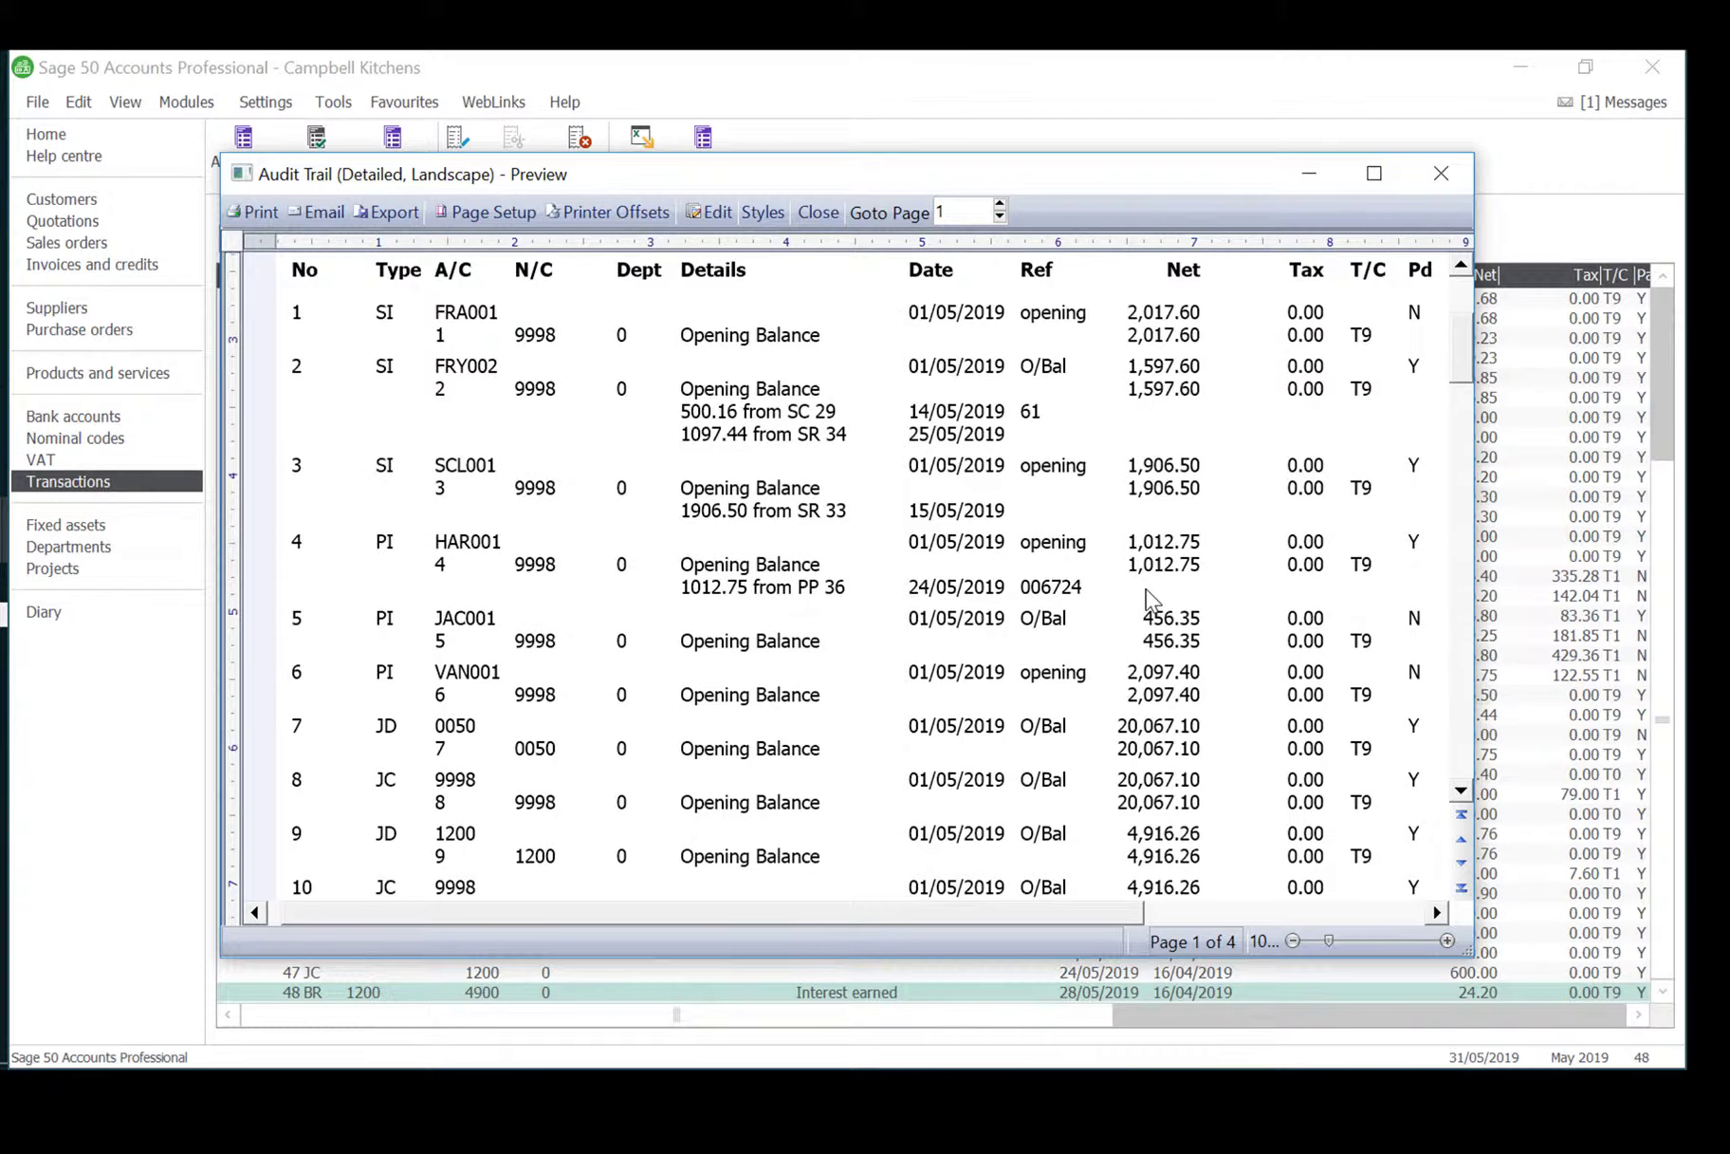
pyautogui.scroll(-15, 1146, 589)
pyautogui.scroll(18, 1146, 586)
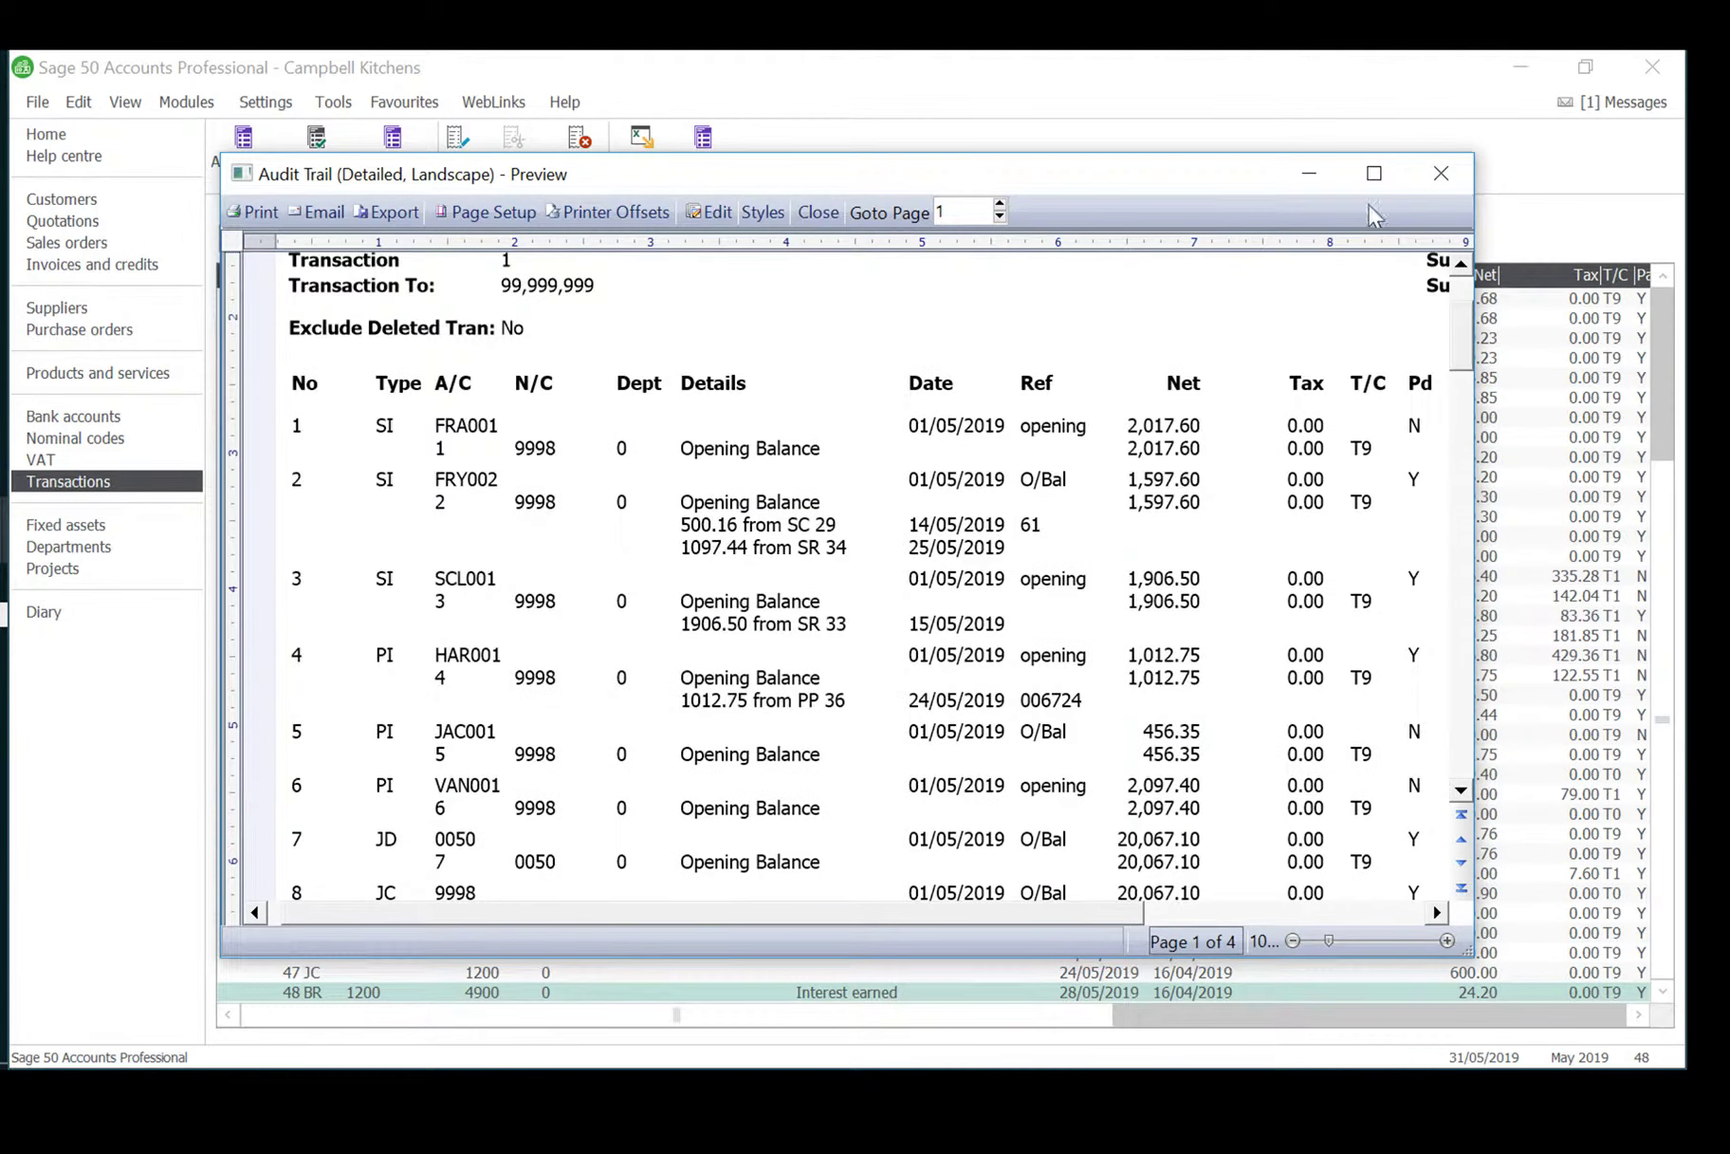
pyautogui.click(1373, 173)
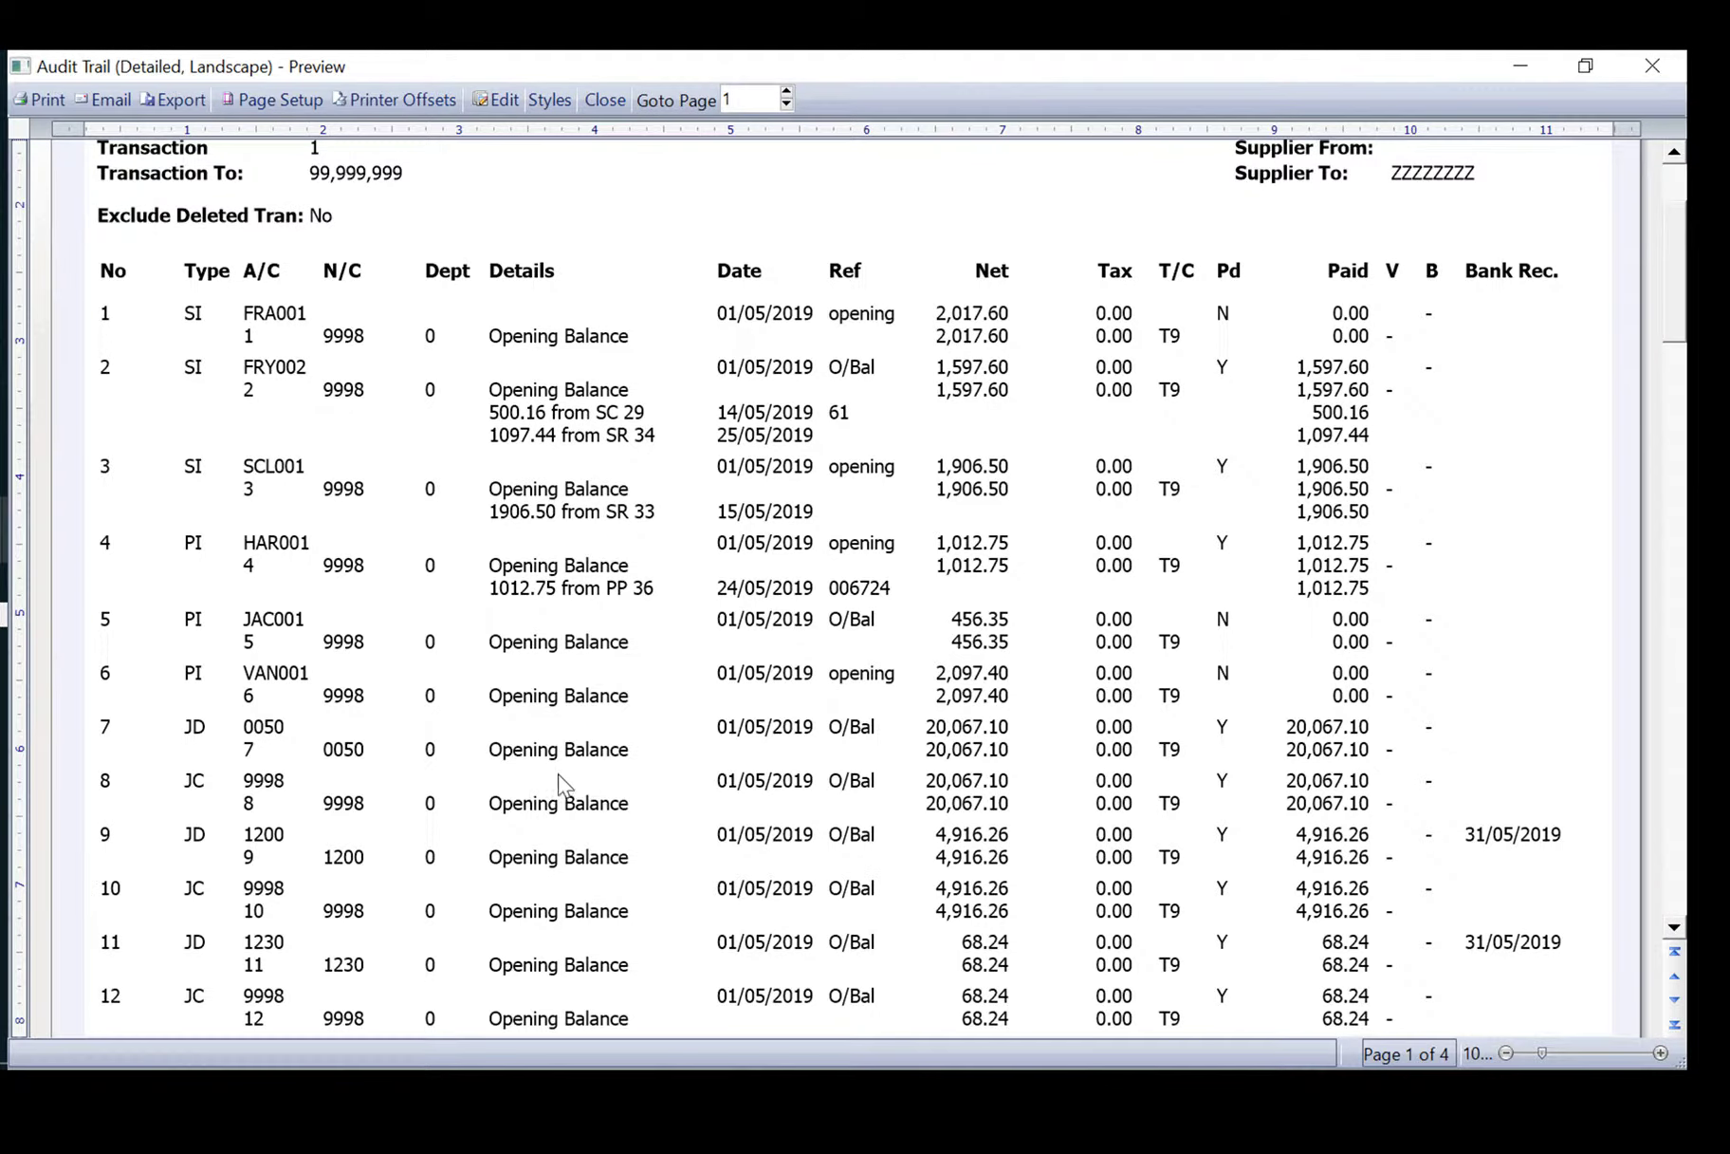
pyautogui.scroll(-5, 559, 773)
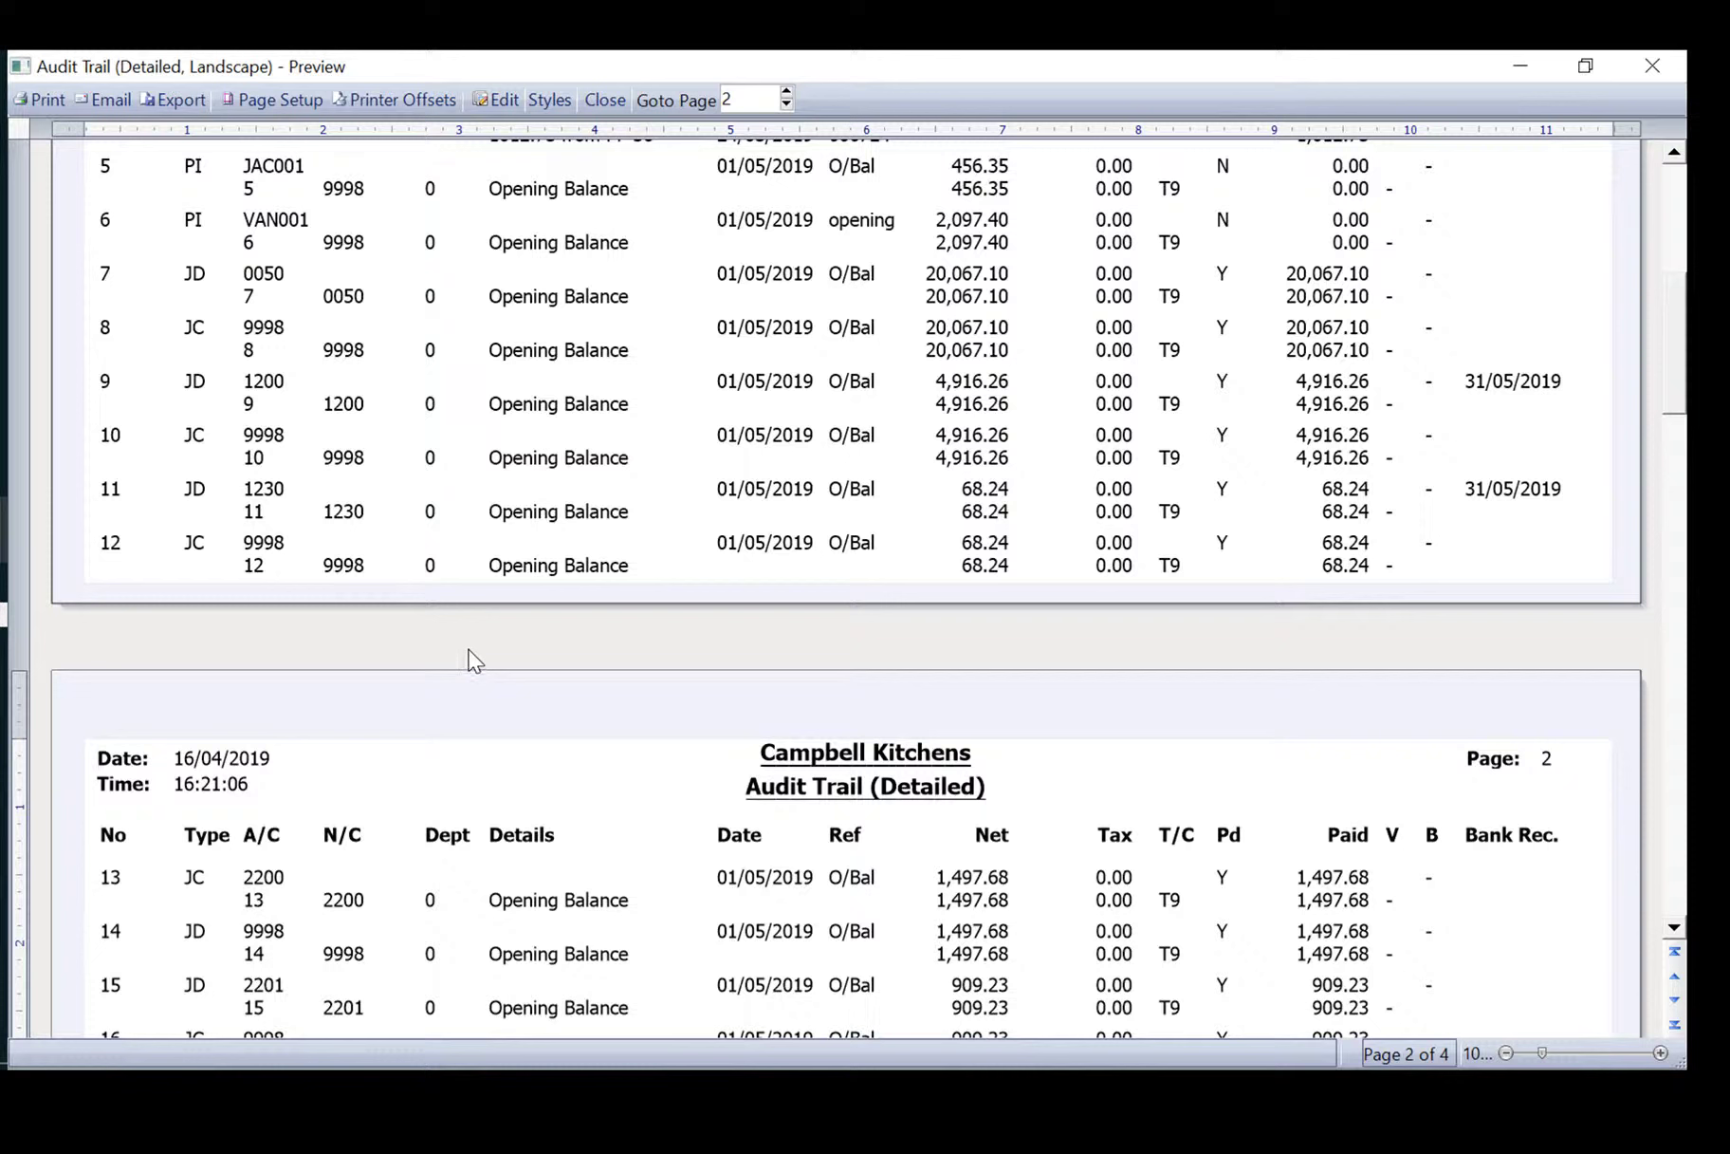
pyautogui.click(1370, 567)
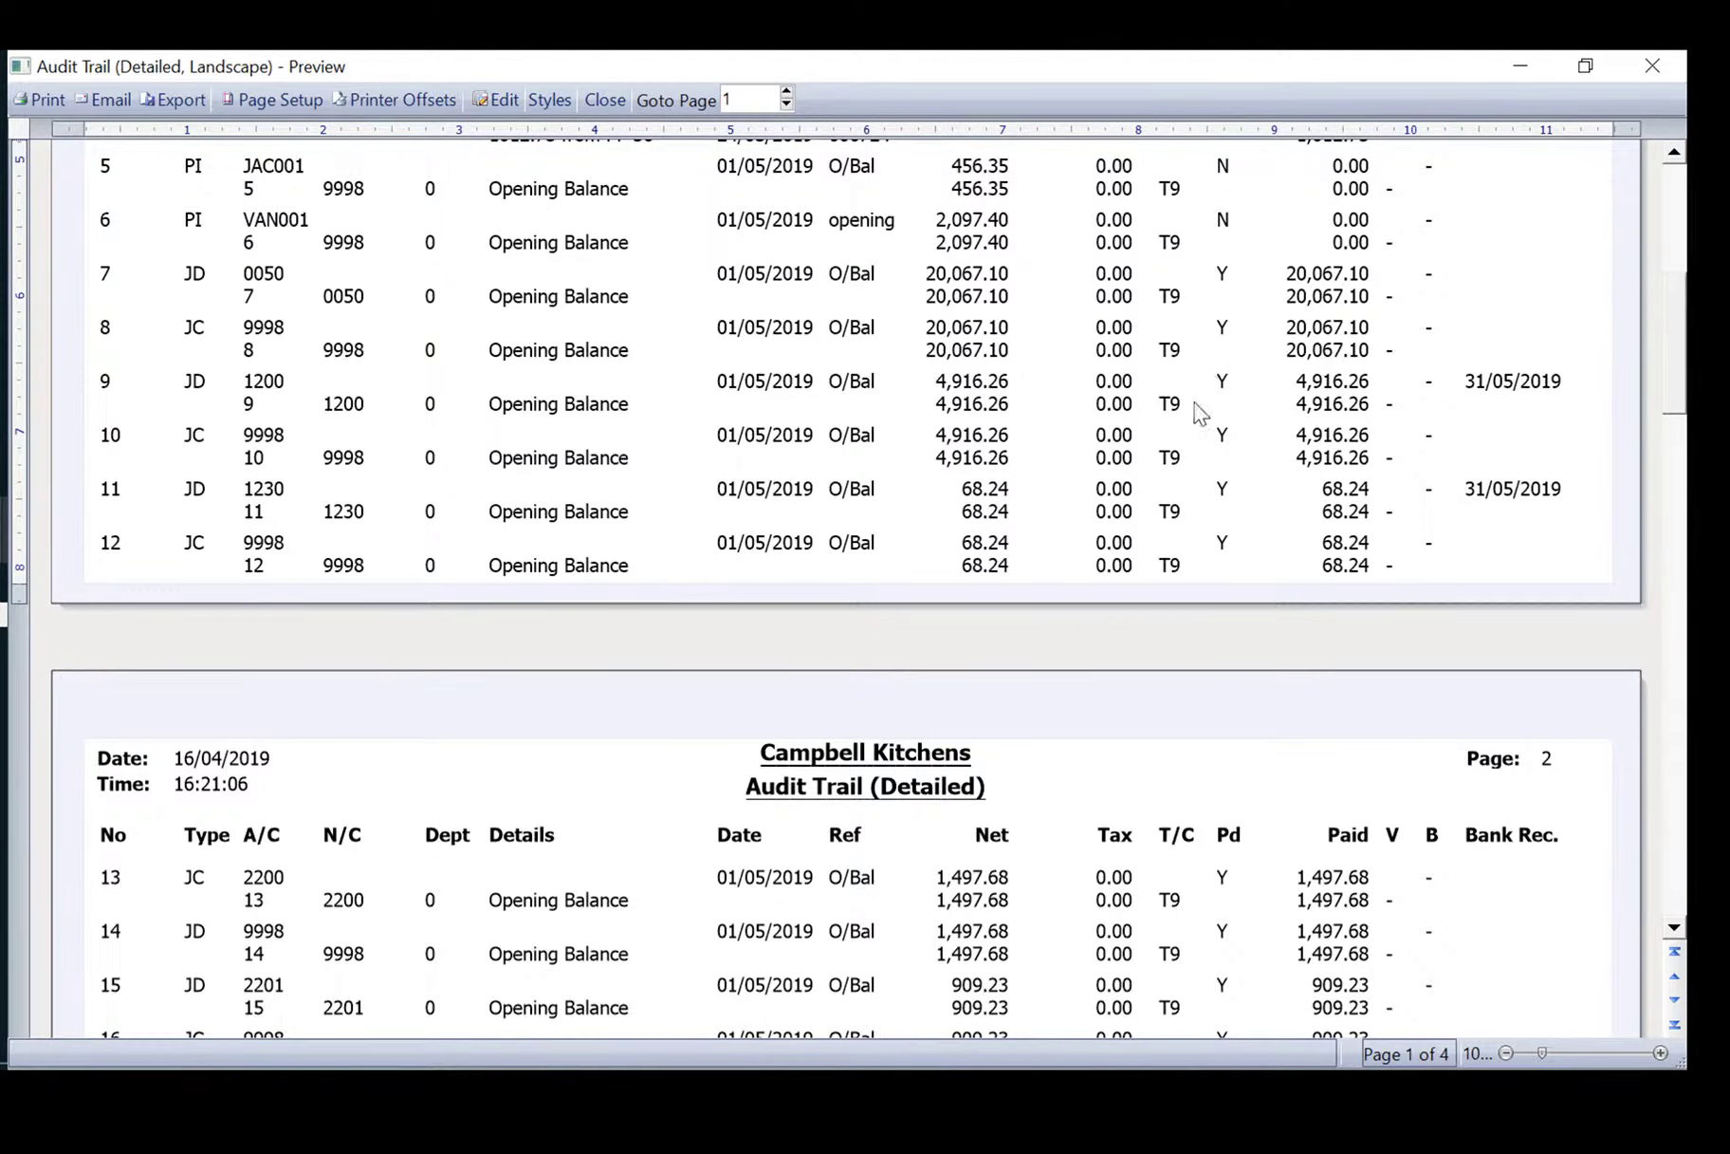
pyautogui.scroll(7, 1165, 403)
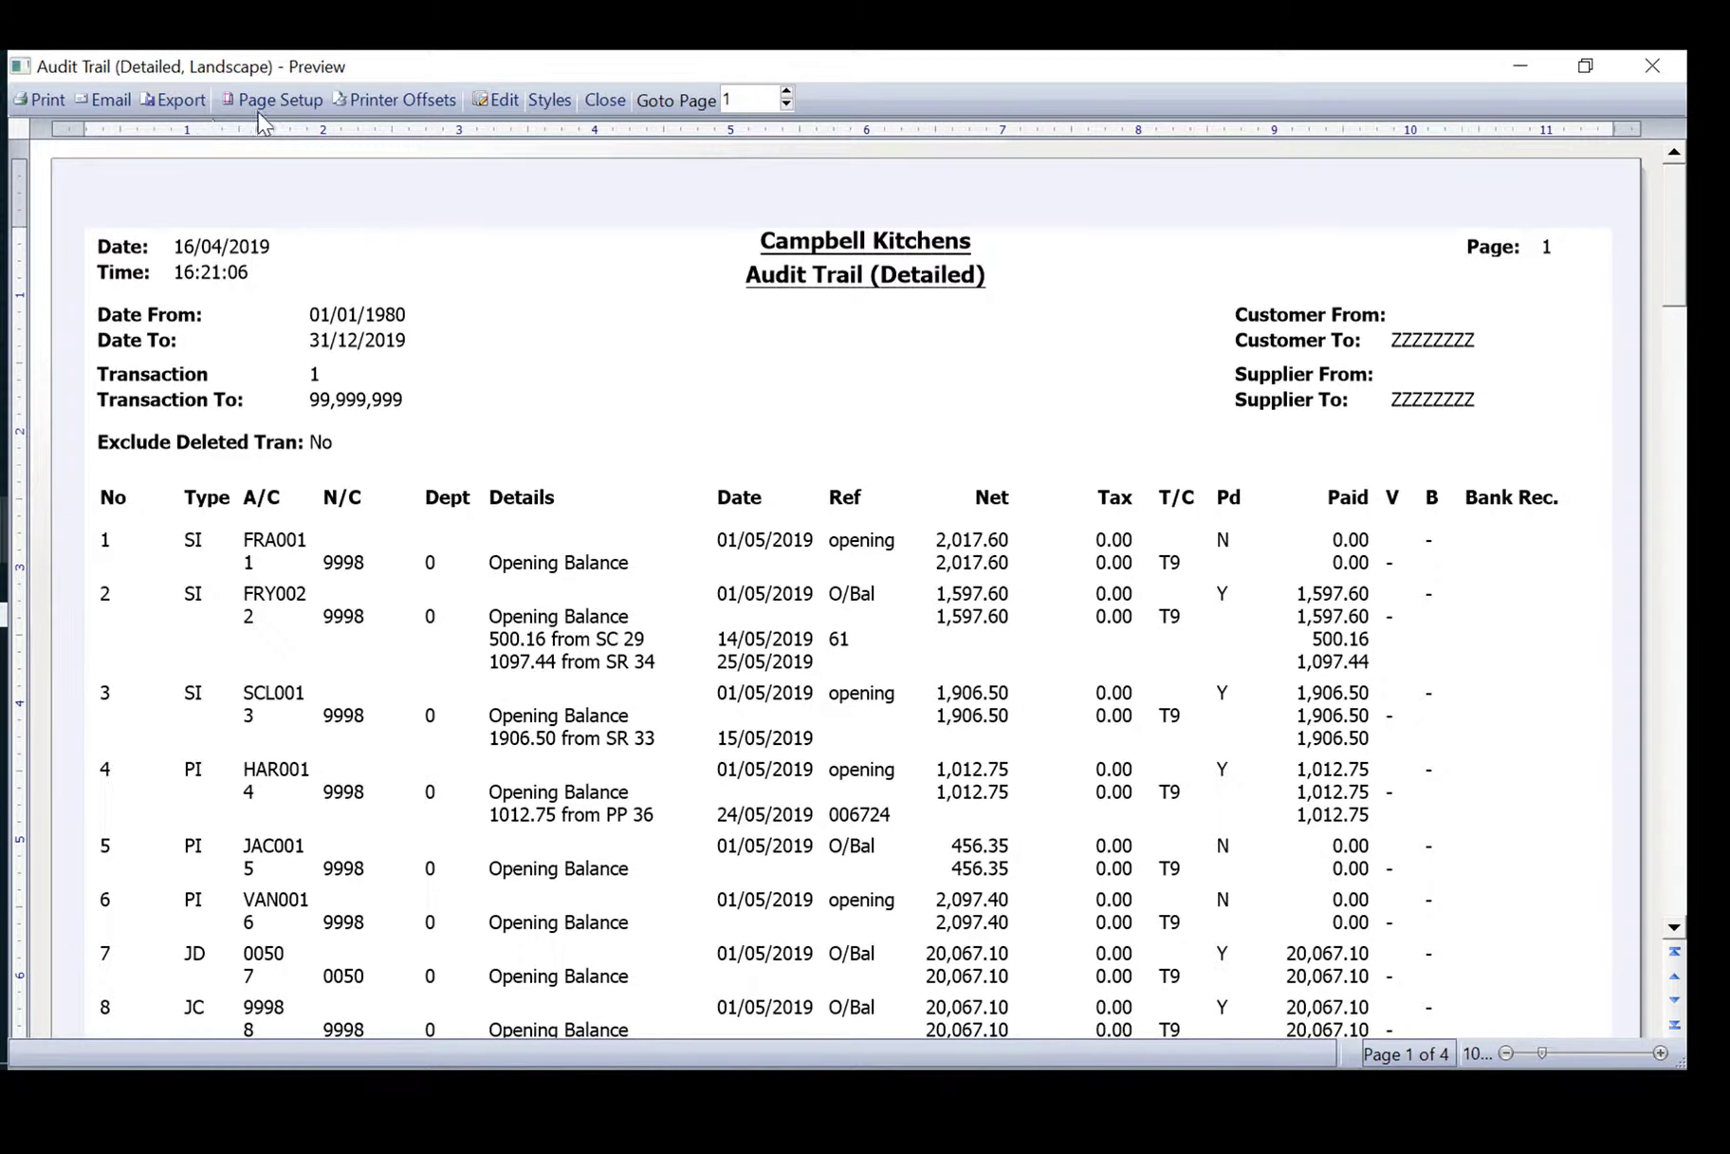
# Export the audit trail as PDF AUDITDTL into the UACS folder on the Desktop
pyautogui.click(182, 96)
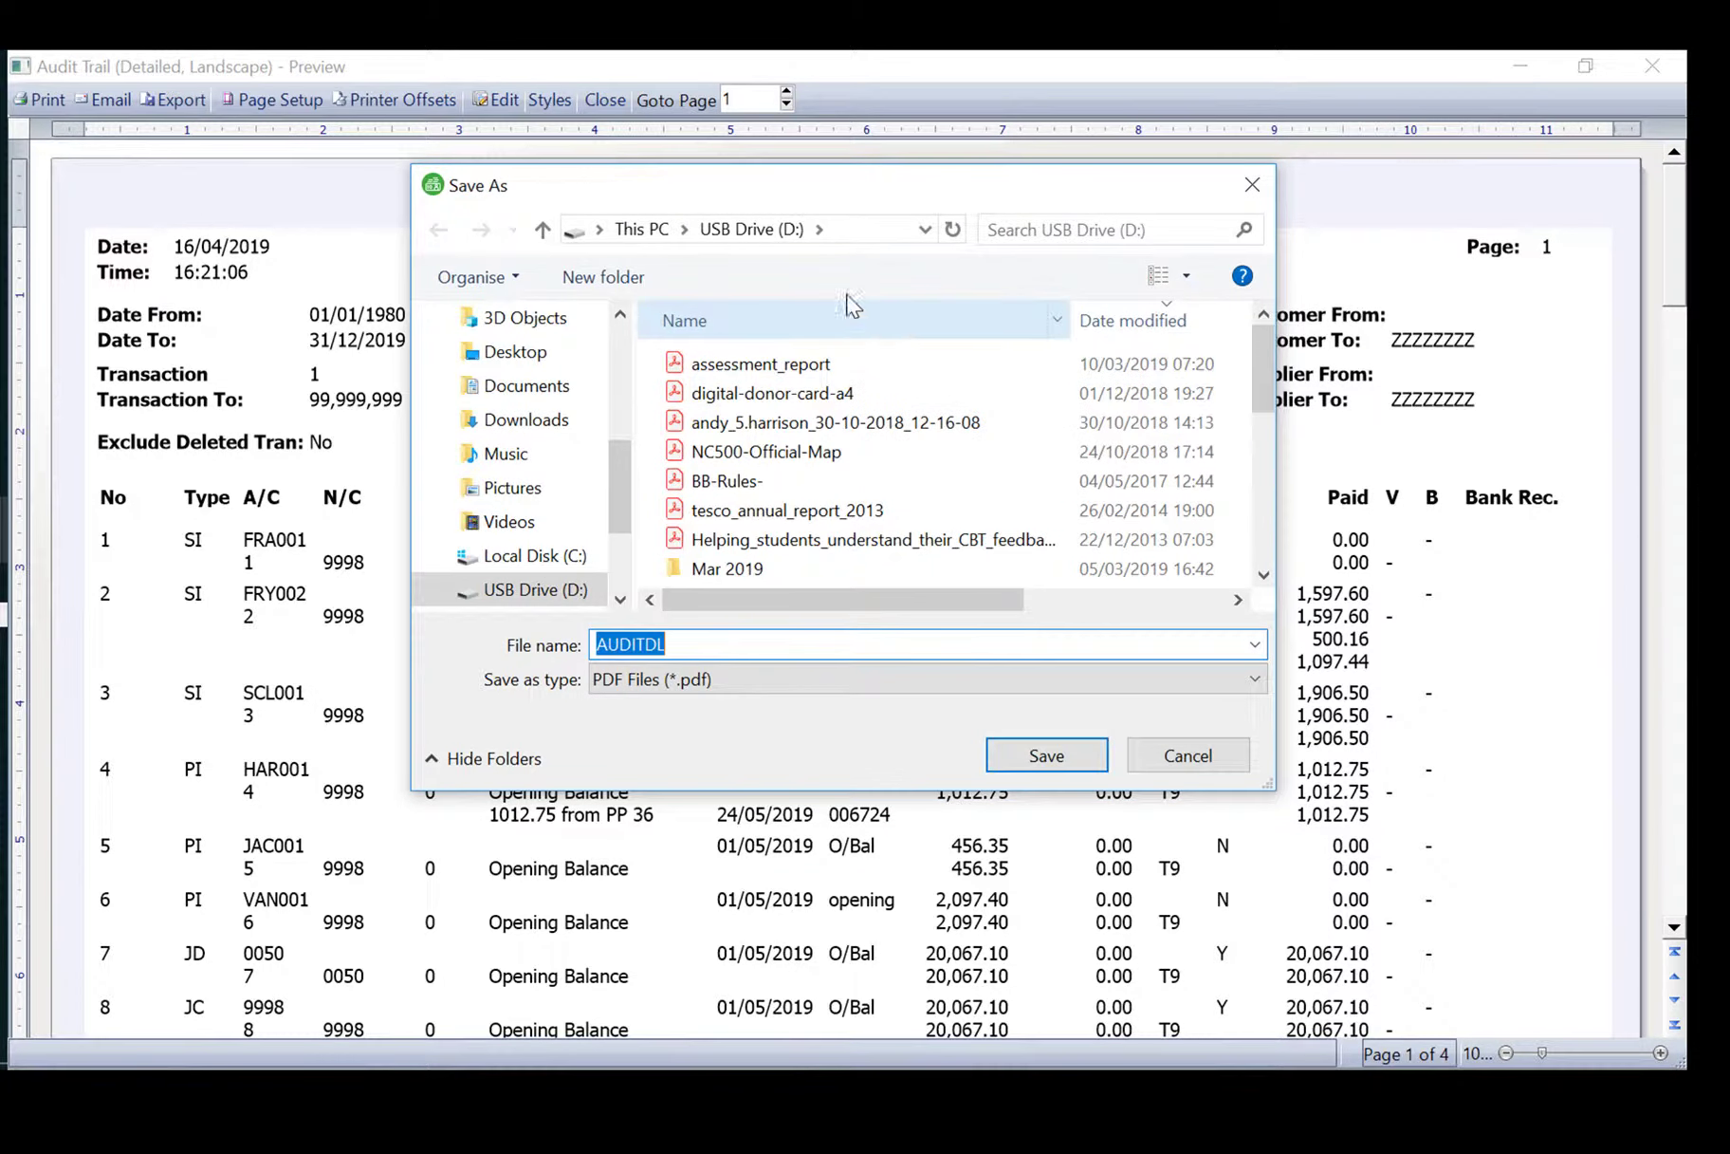
pyautogui.click(514, 351)
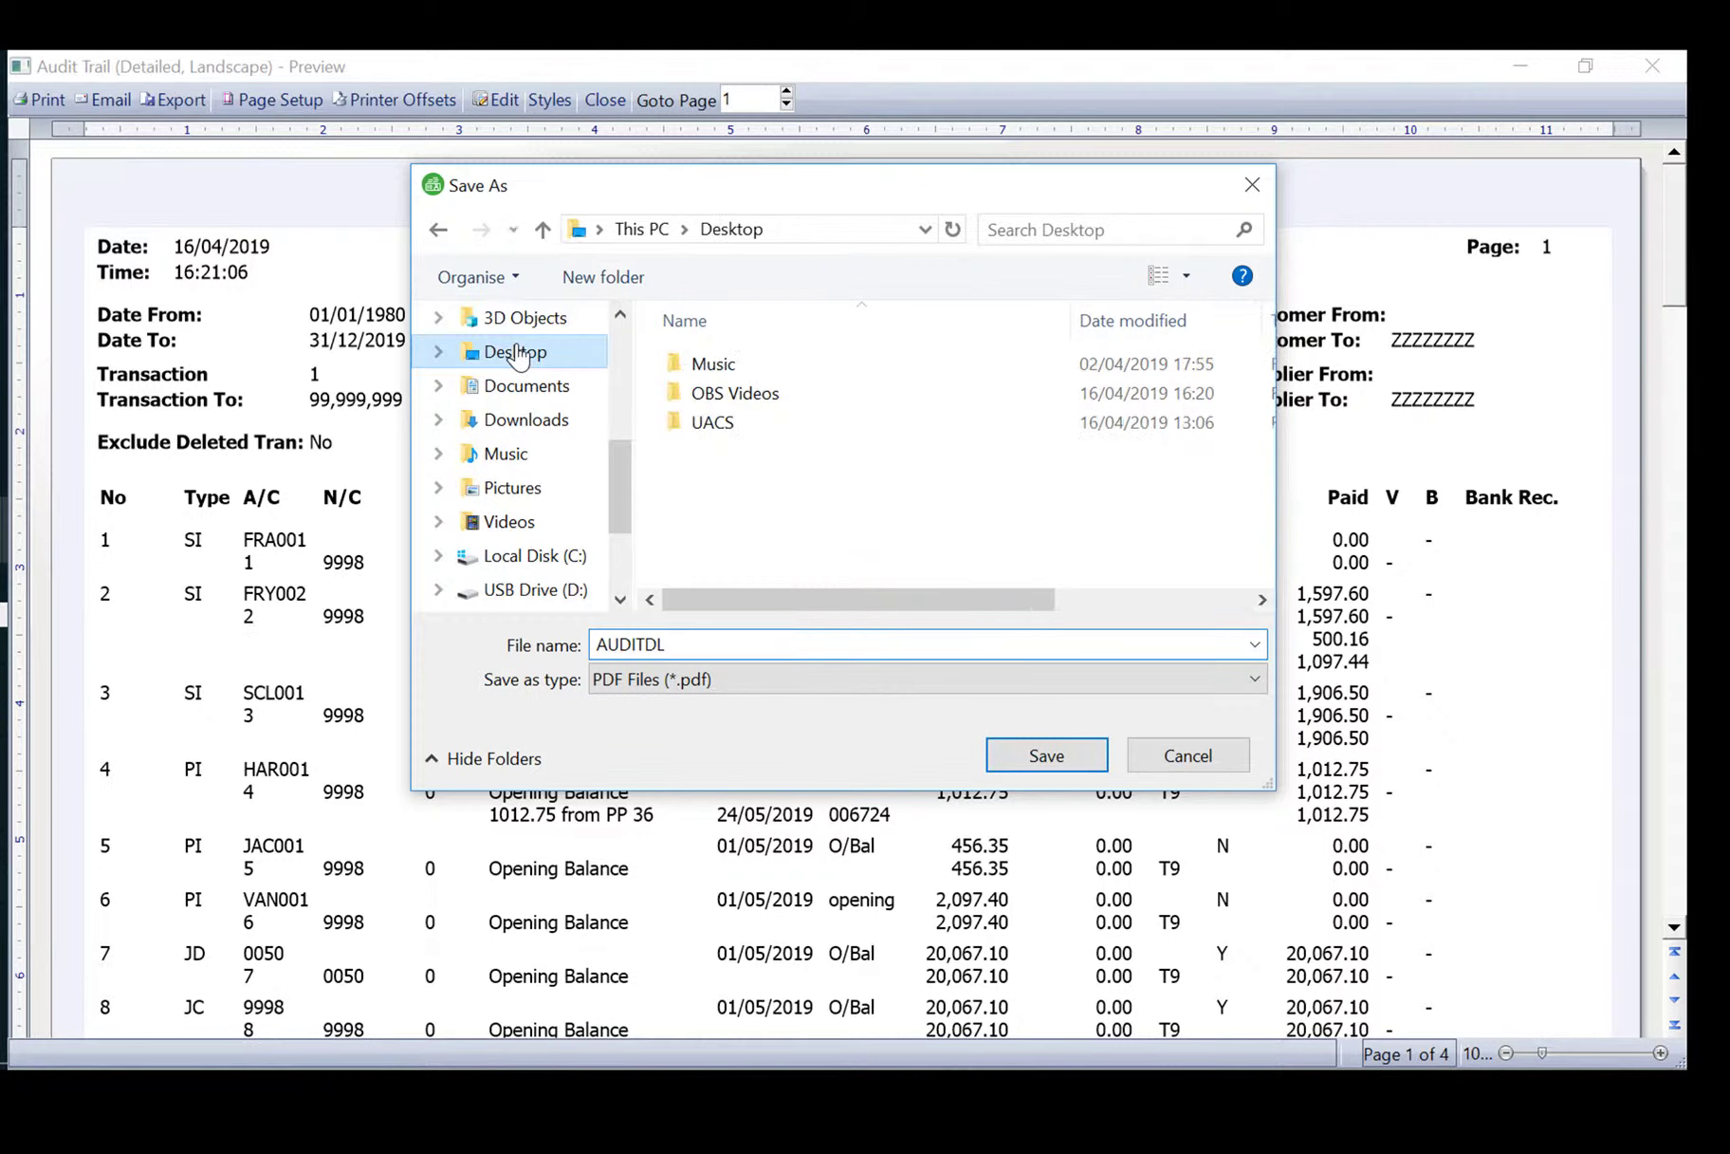
pyautogui.click(728, 420)
pyautogui.doubleClick(728, 420)
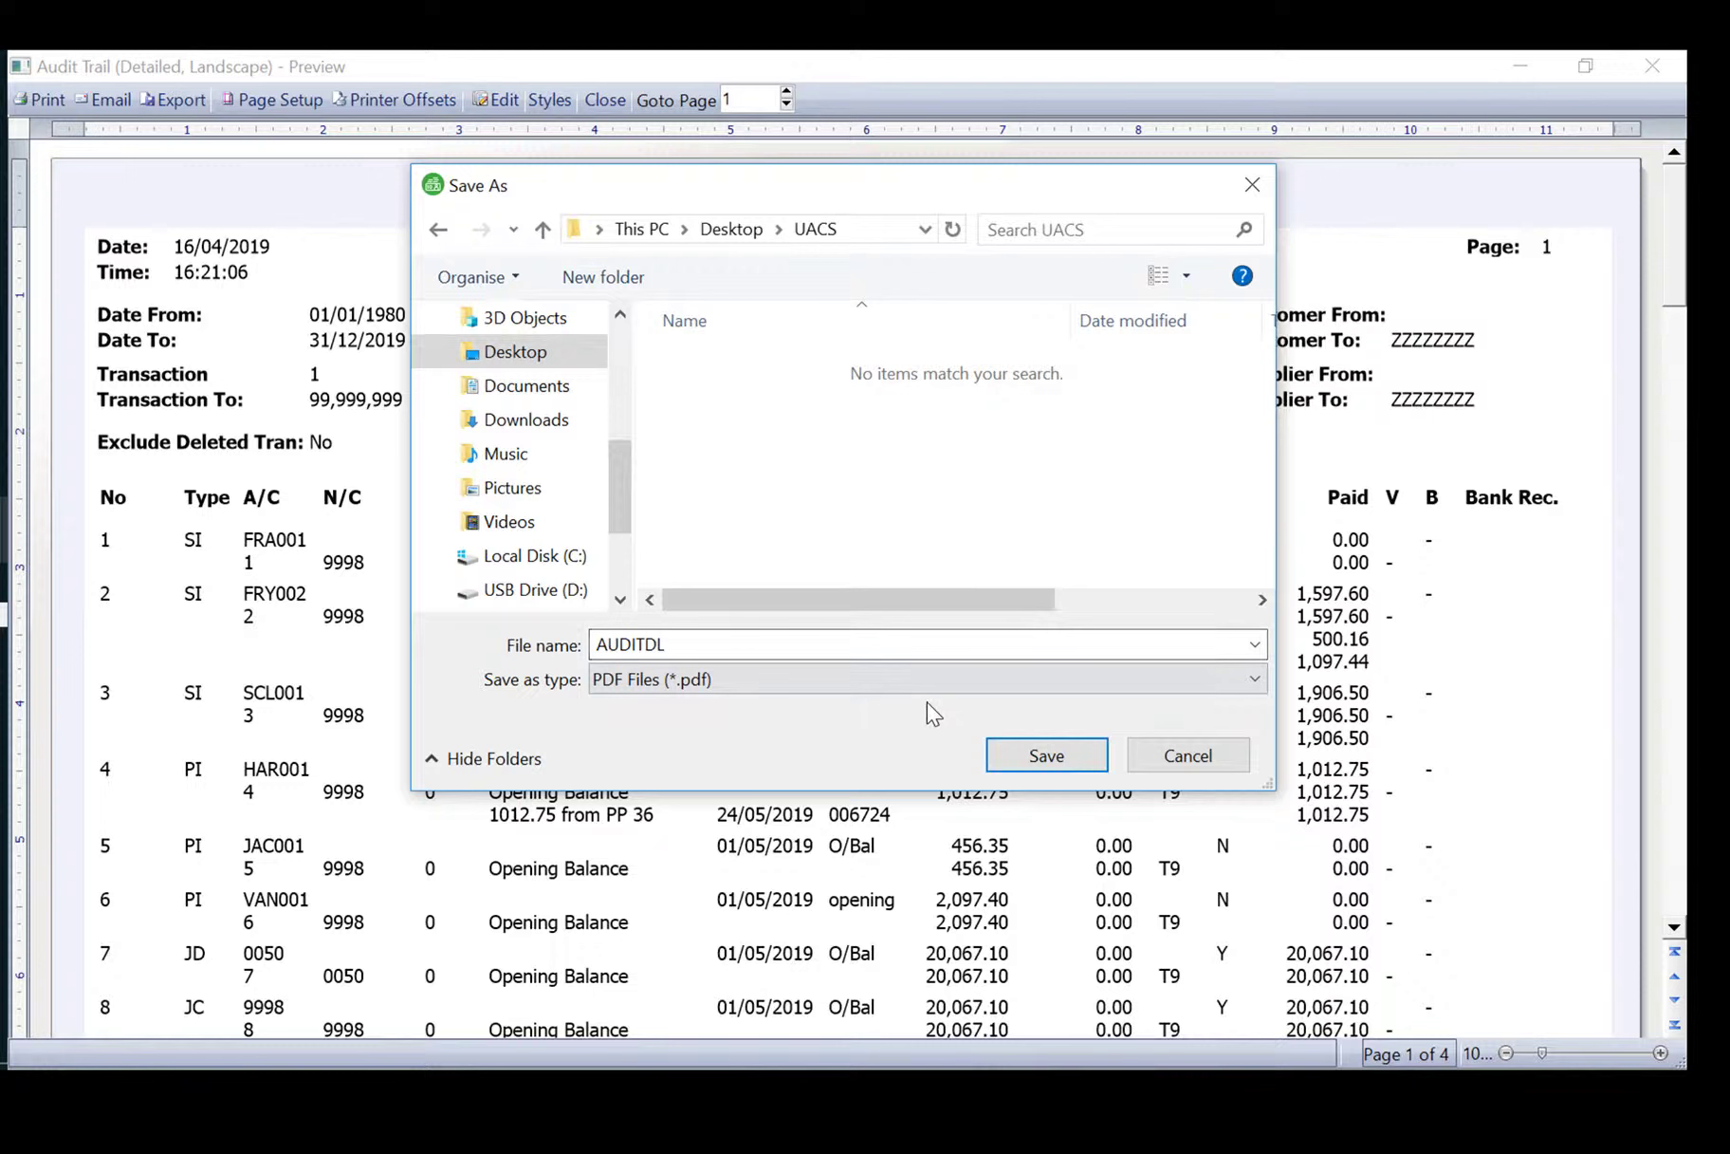
pyautogui.click(1042, 754)
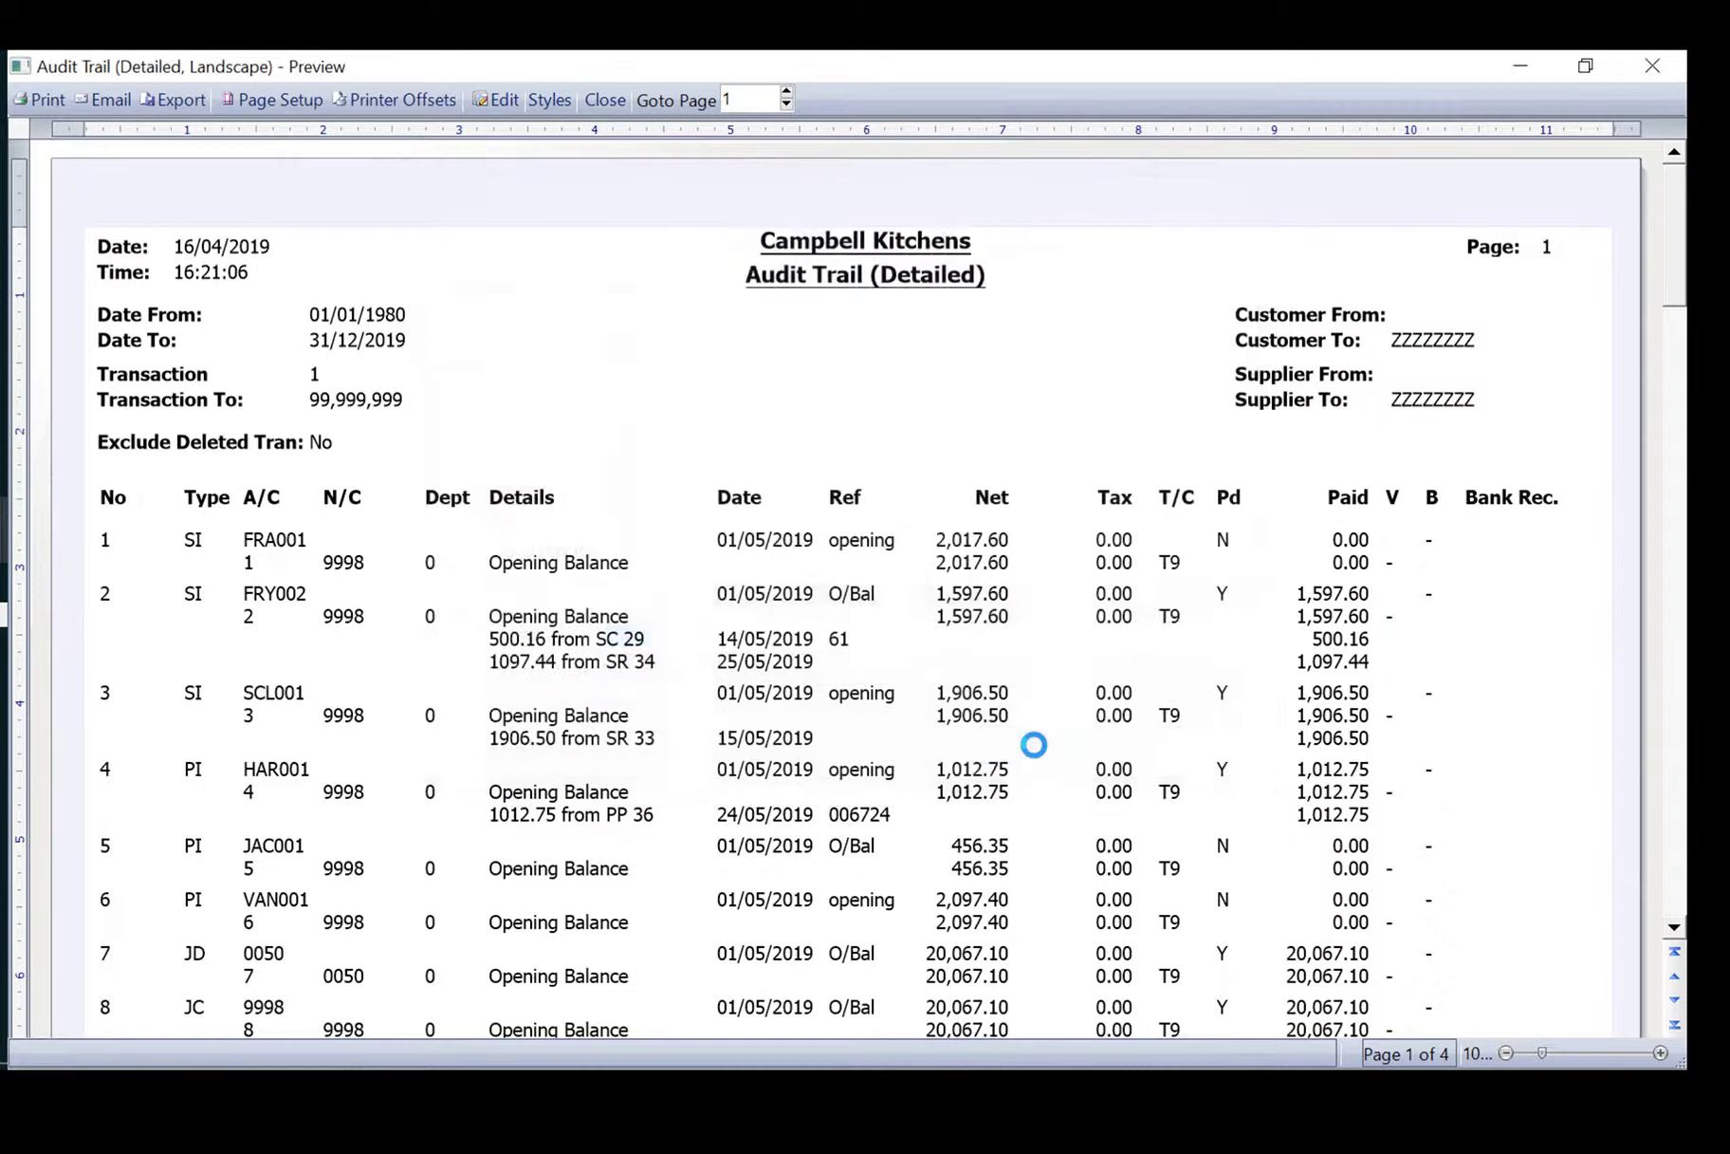
# Close the audit trail preview and browse the customer Letters layouts in the Report Browser
pyautogui.click(1654, 69)
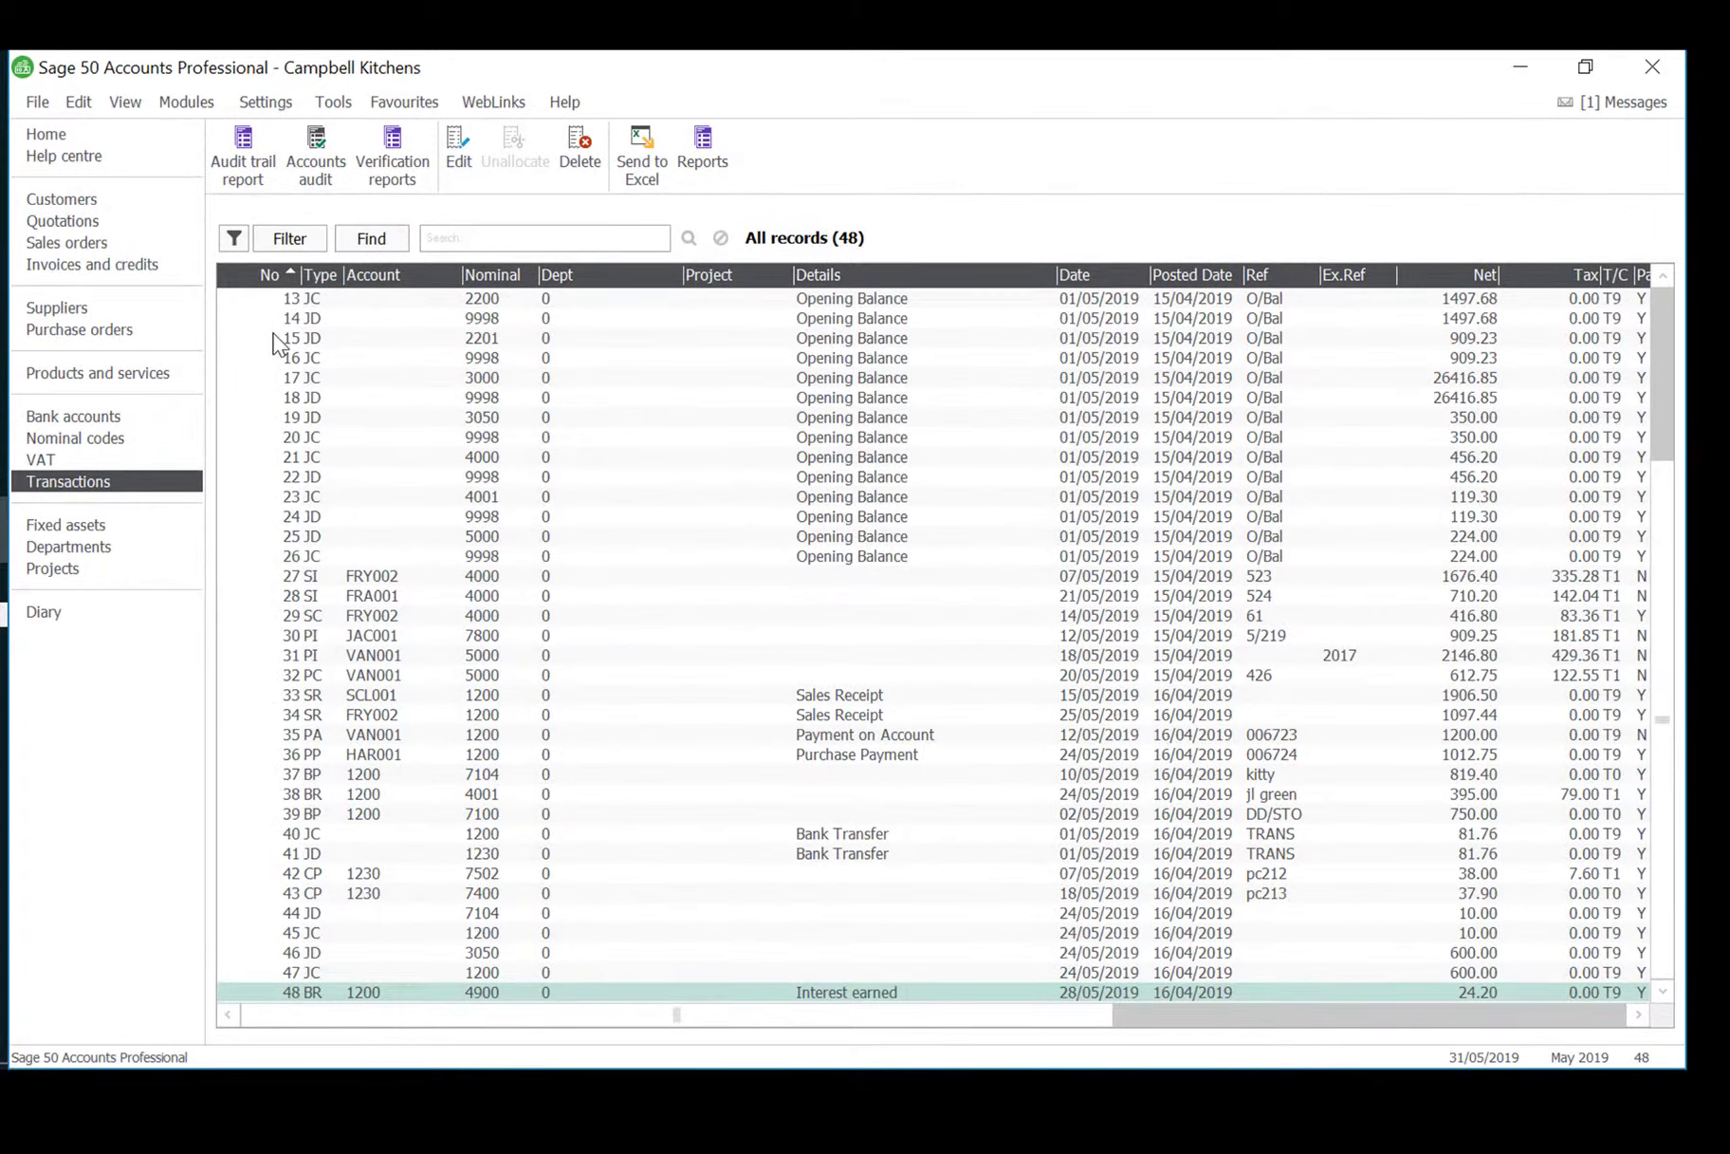
pyautogui.click(92, 201)
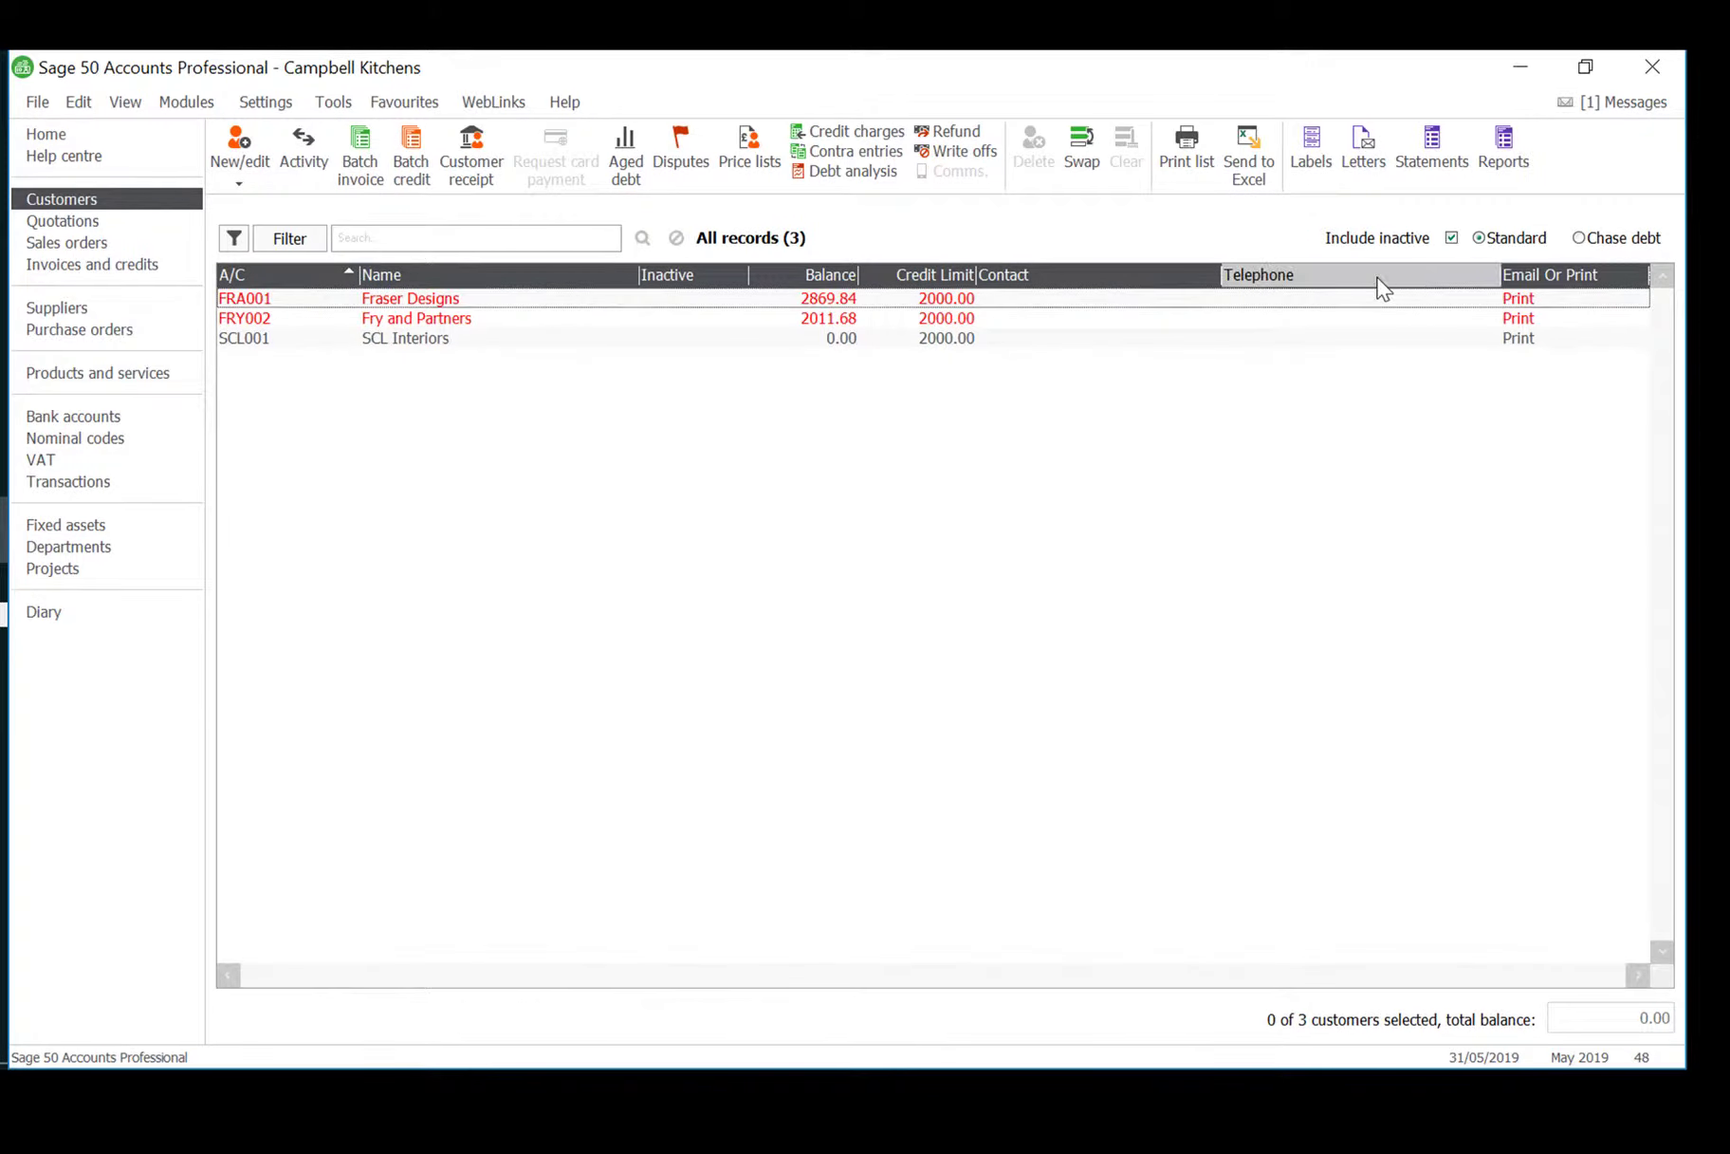
pyautogui.click(1369, 169)
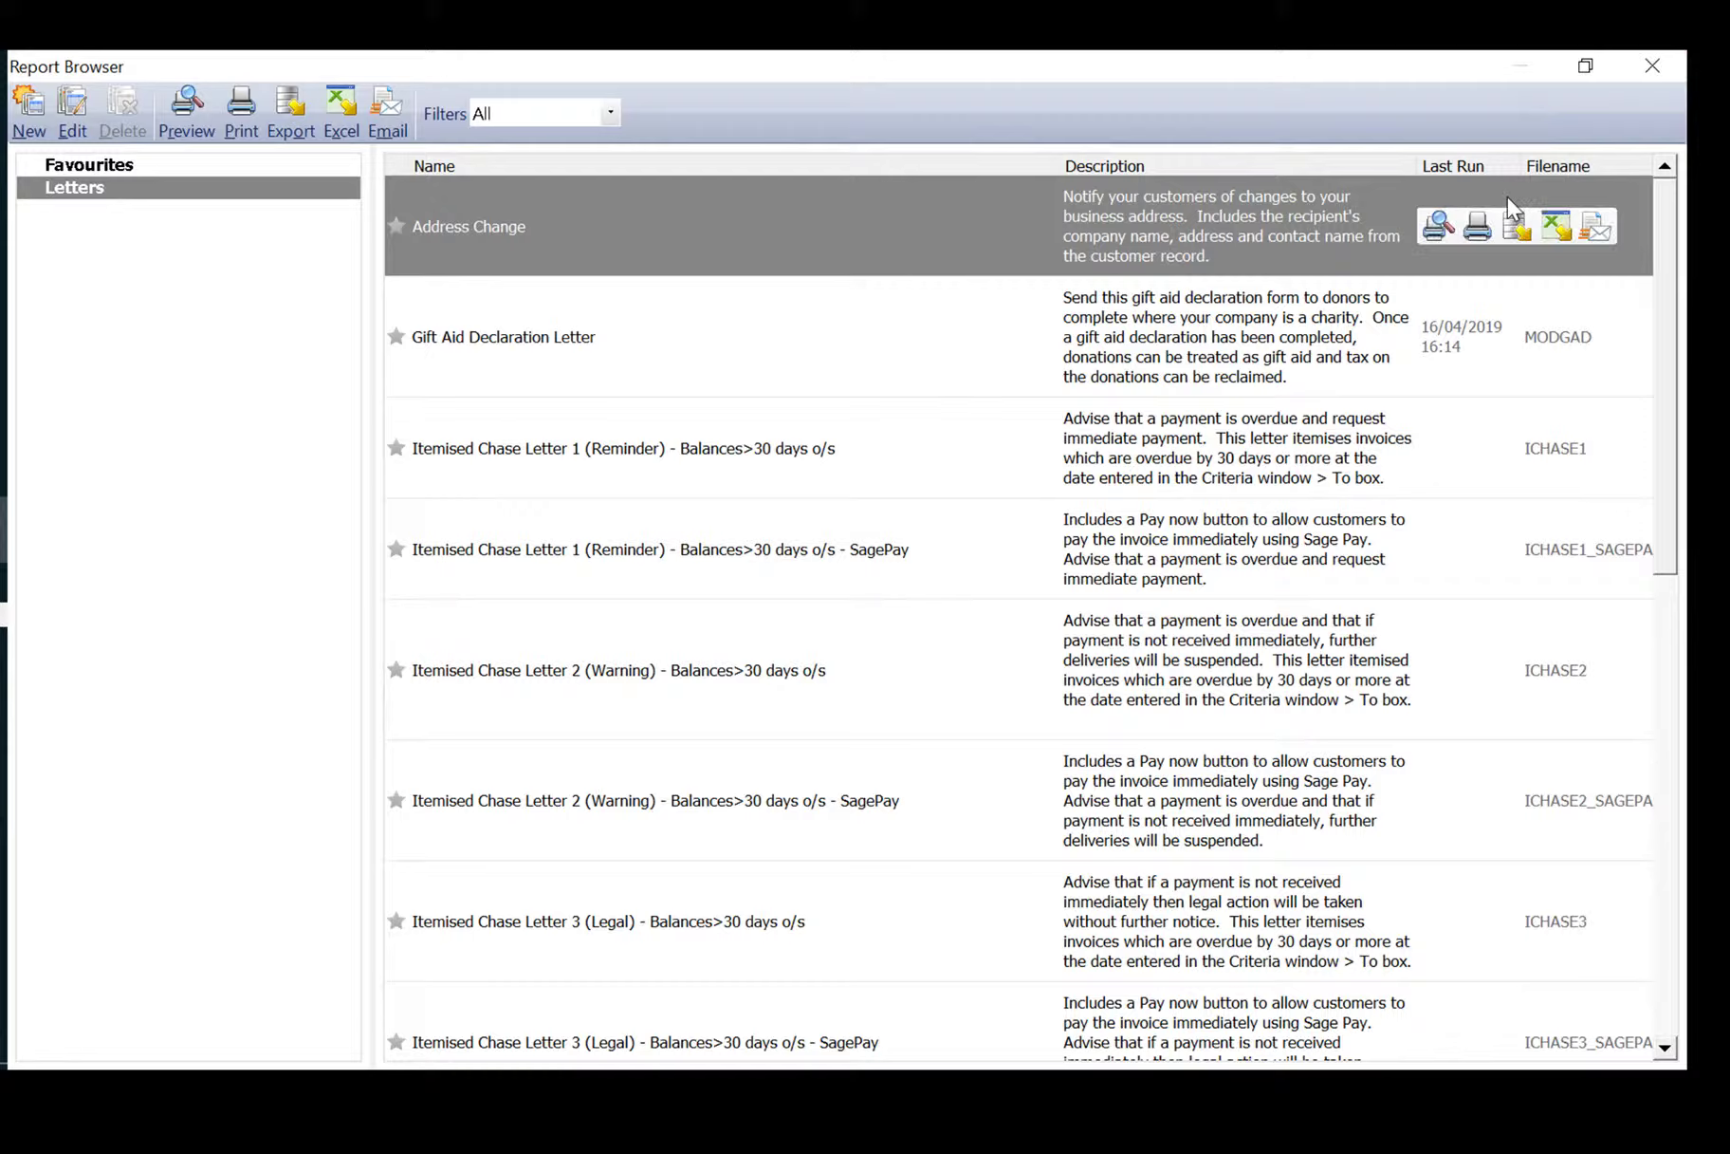
# Close the letters browser and preview the 11" Stat with Tear Off Remit Adv, Grouped & All Items statement layout
pyautogui.click(1655, 69)
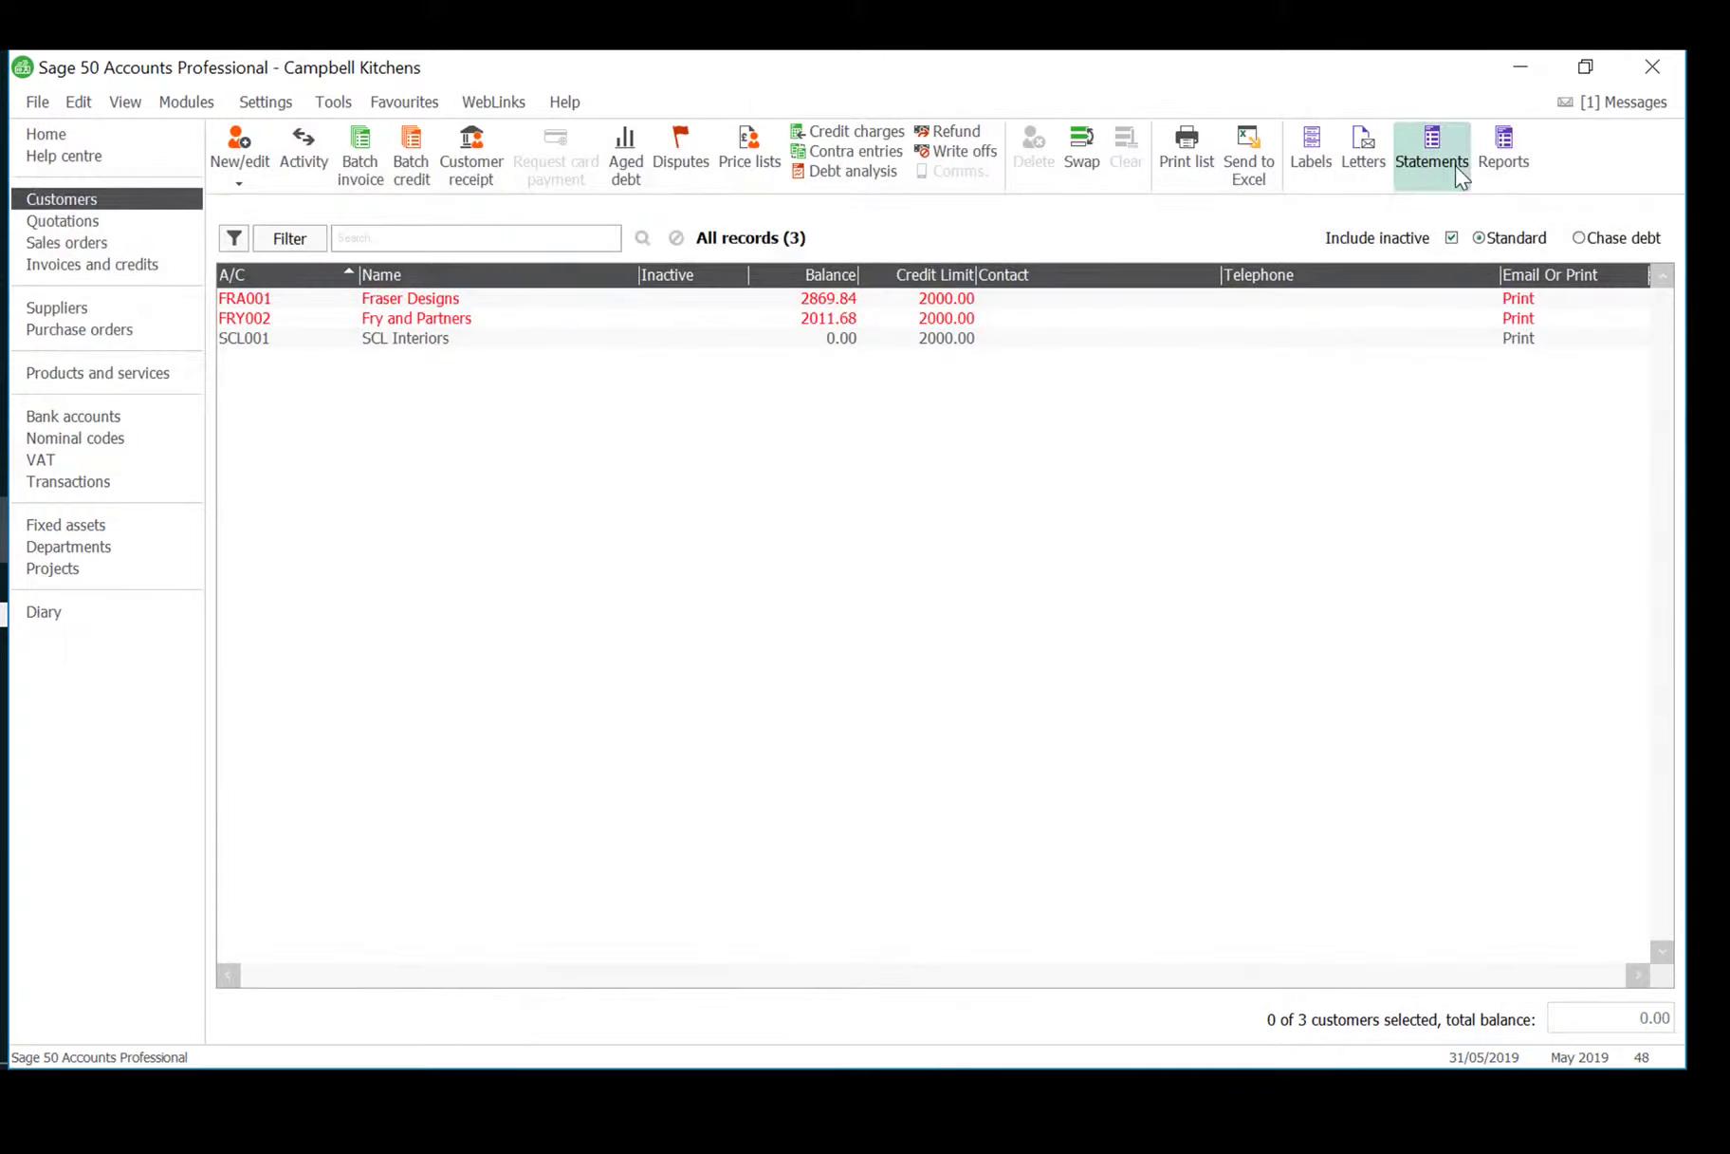
pyautogui.click(1426, 159)
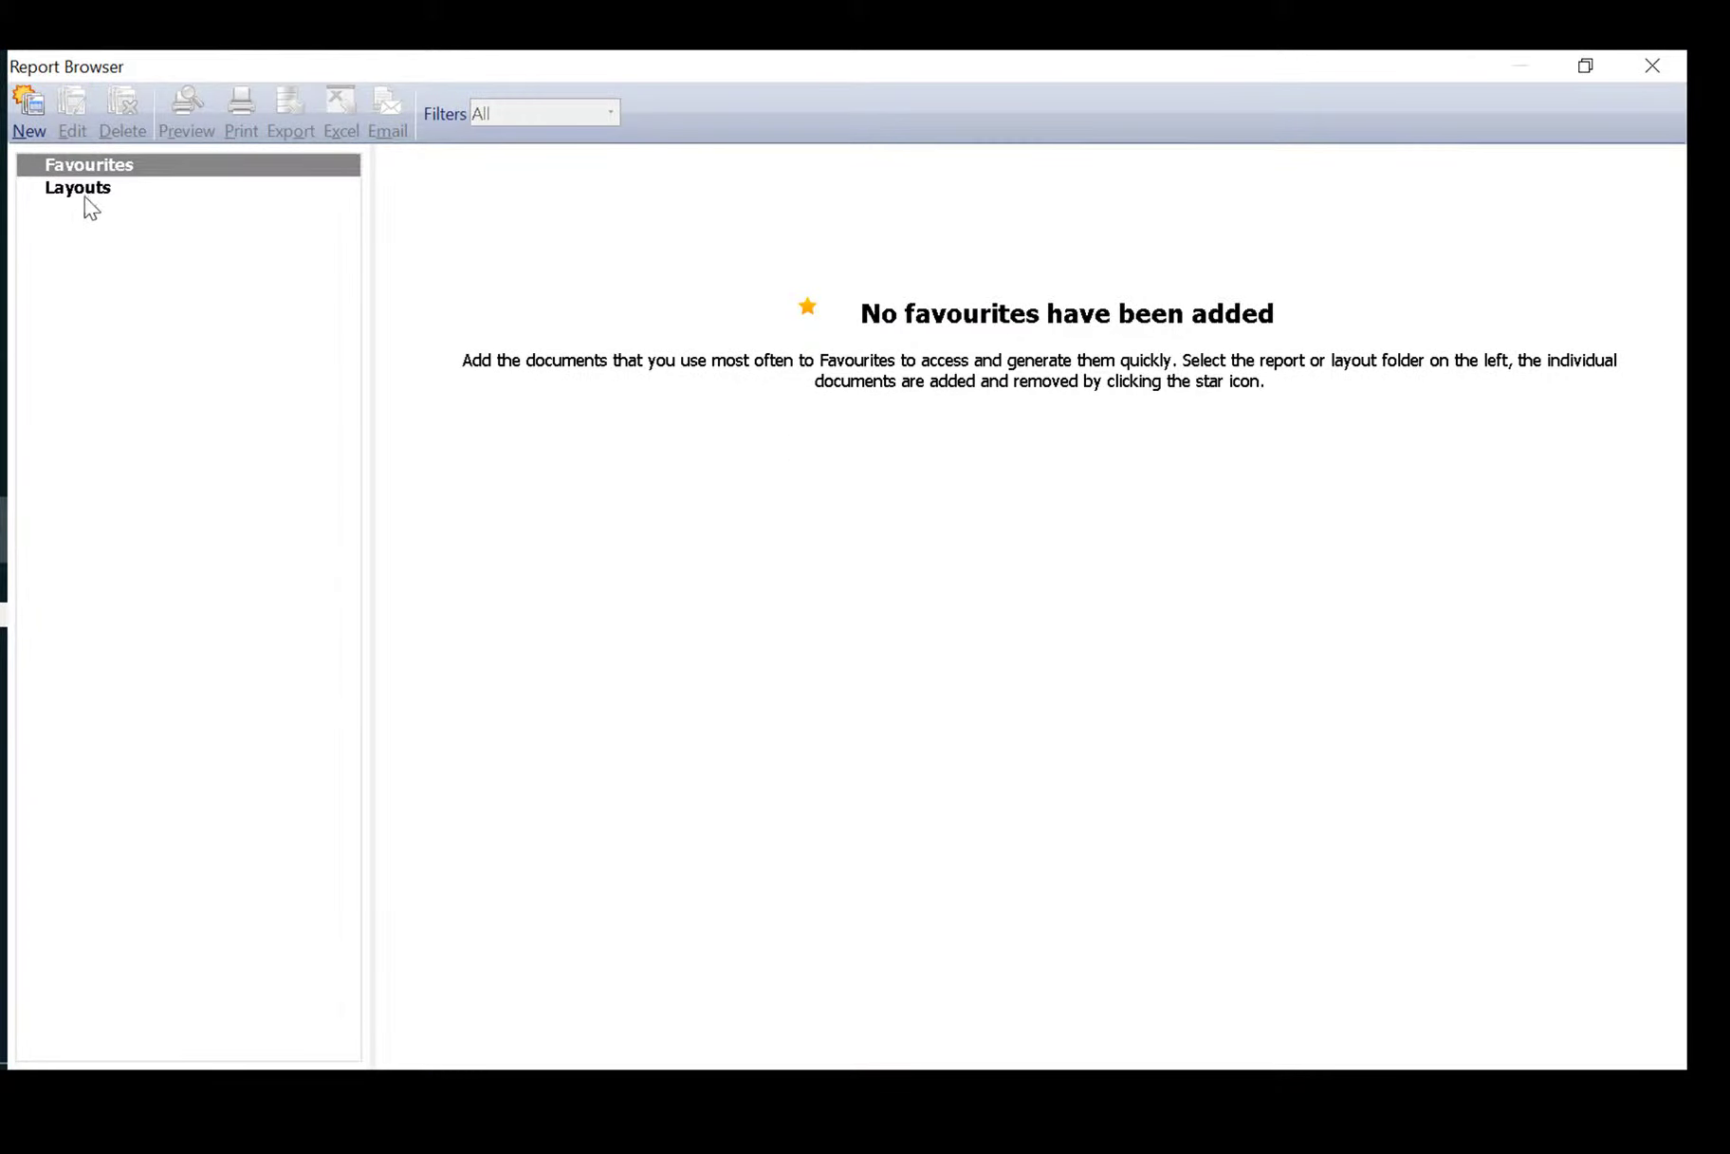
pyautogui.click(82, 189)
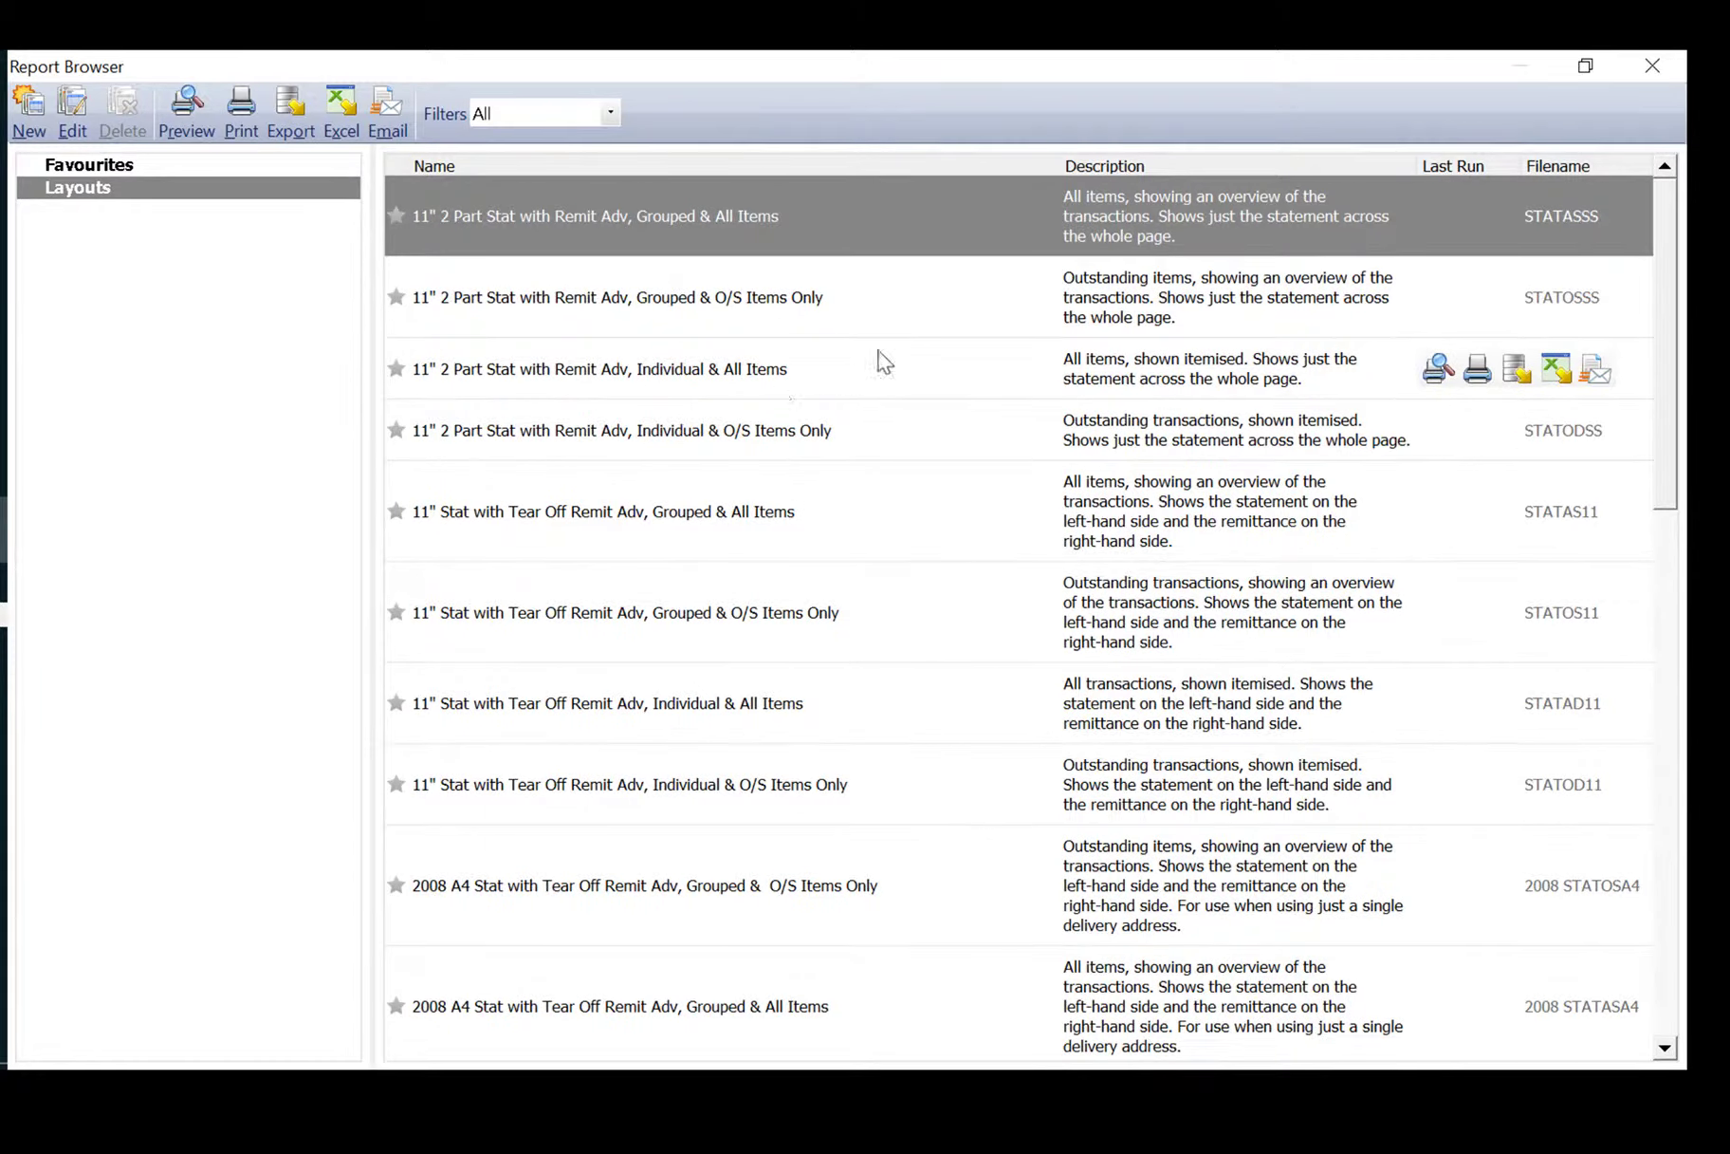
pyautogui.click(702, 439)
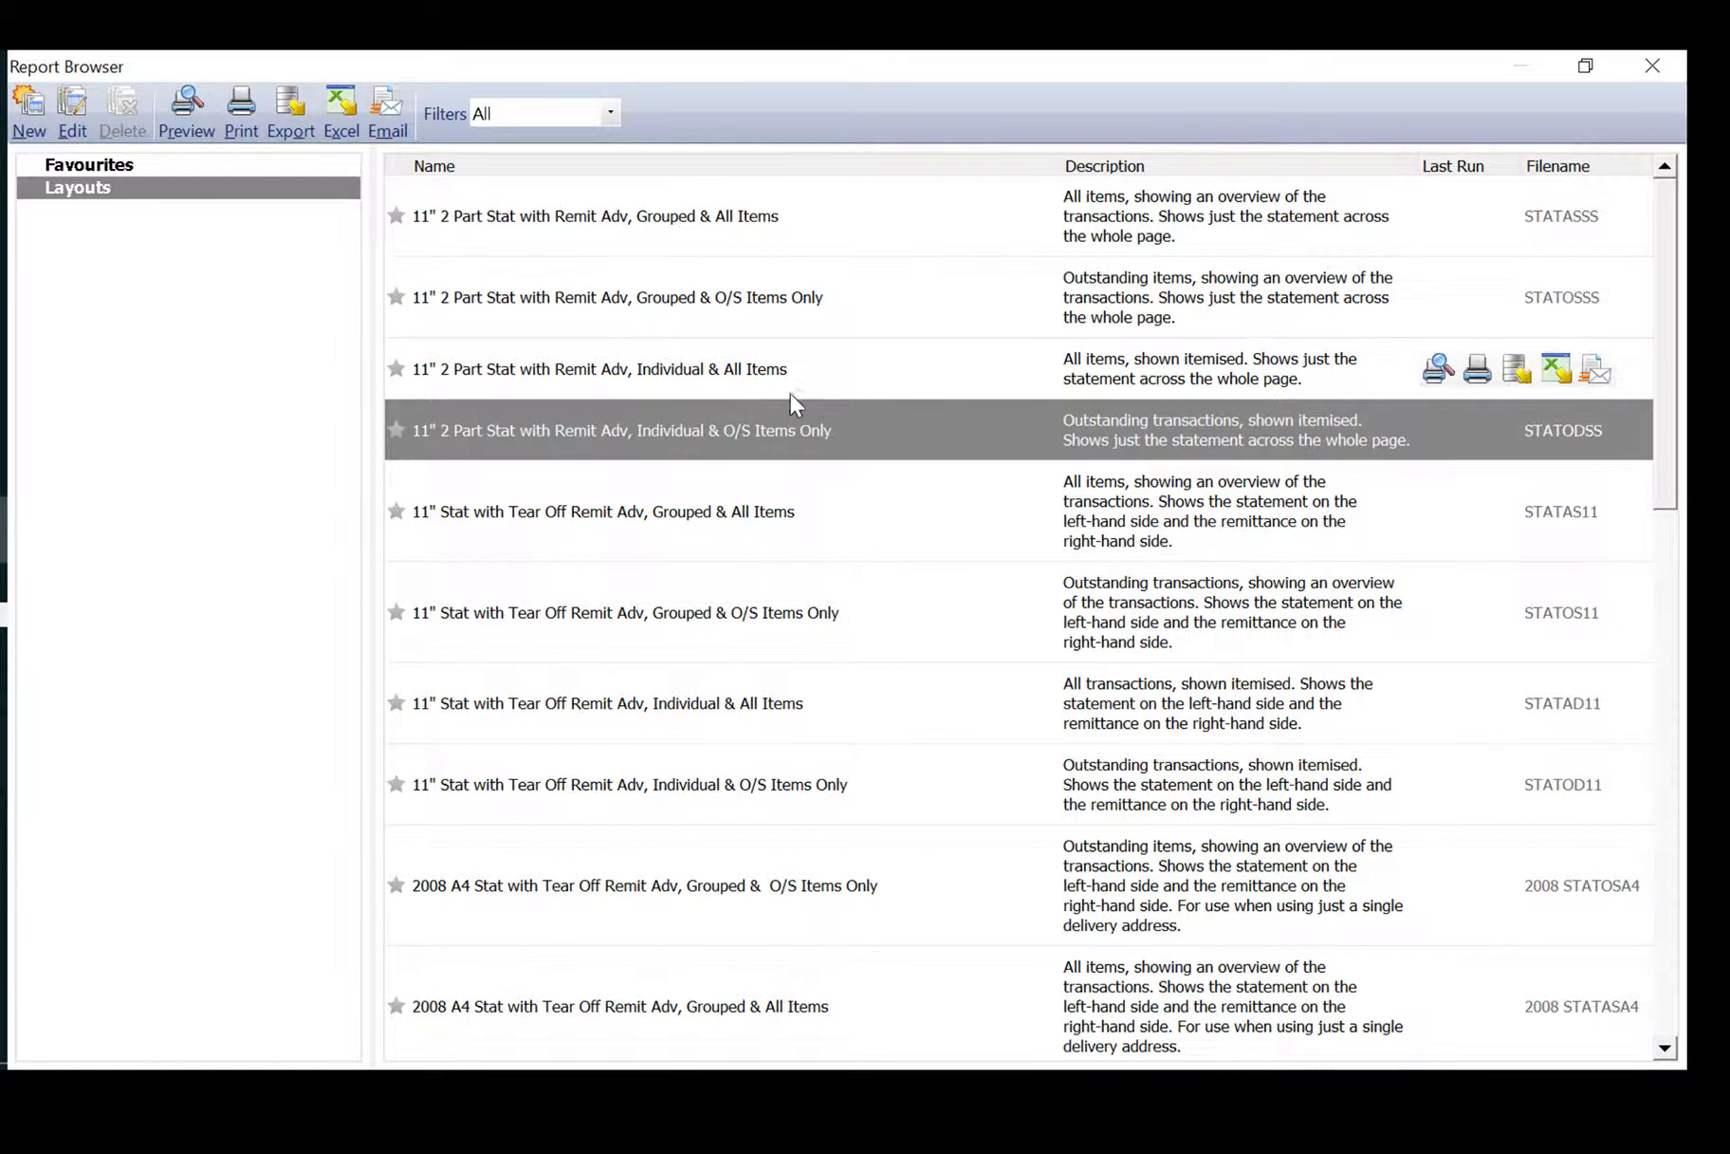
pyautogui.click(713, 522)
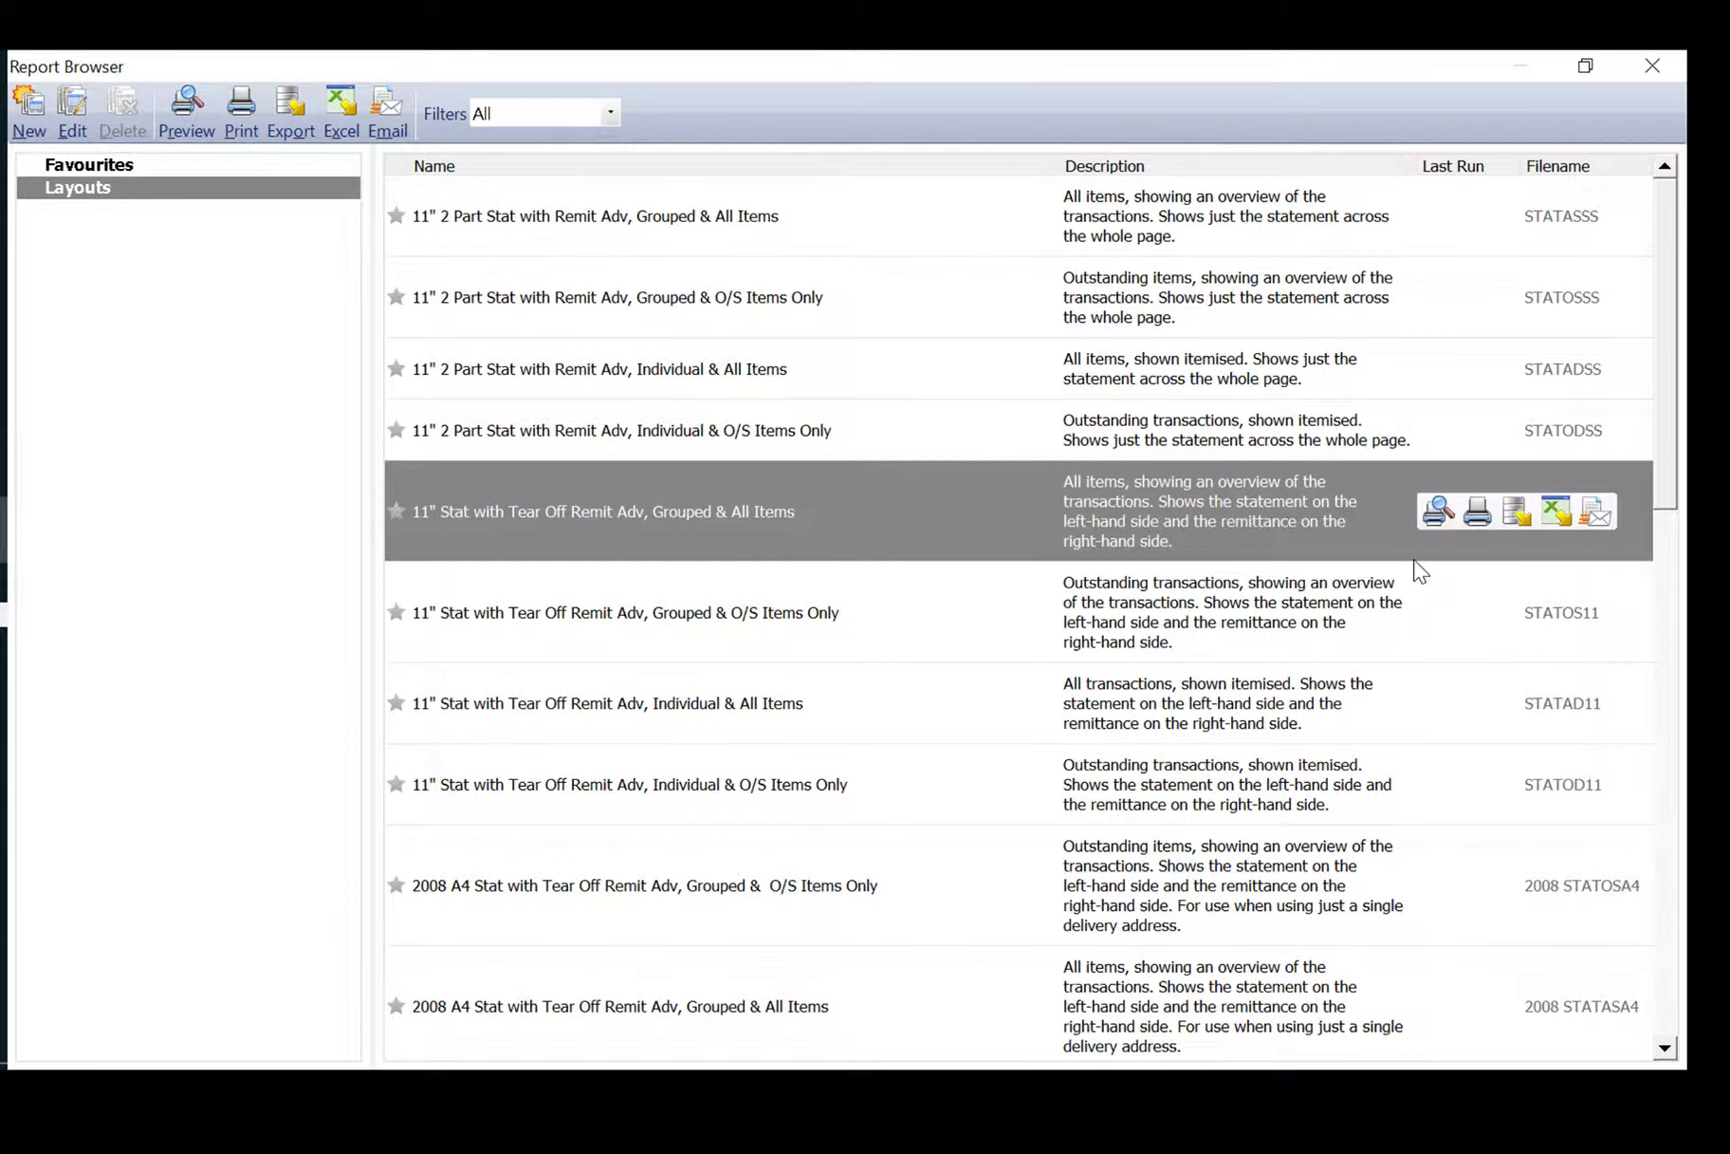
pyautogui.click(1437, 510)
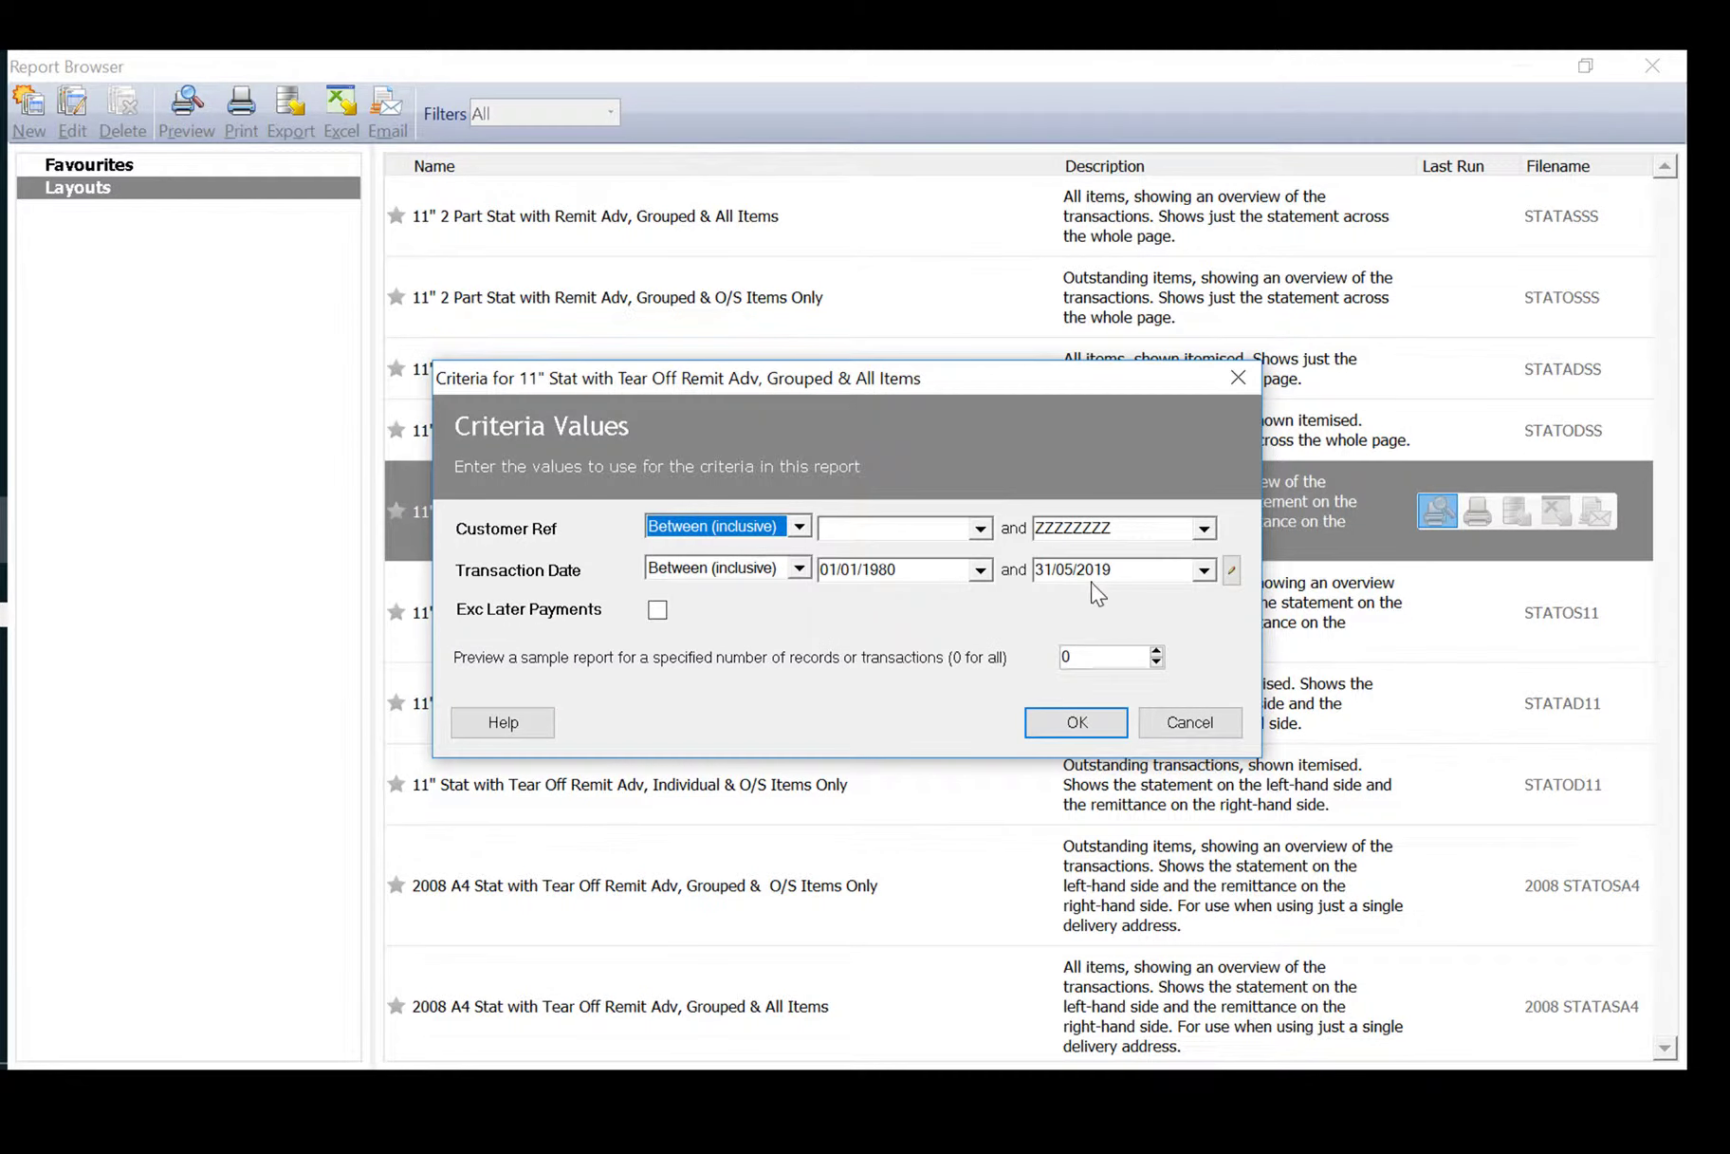
# Accept the criteria, review the 3-page statement preview, then close it
pyautogui.click(1081, 723)
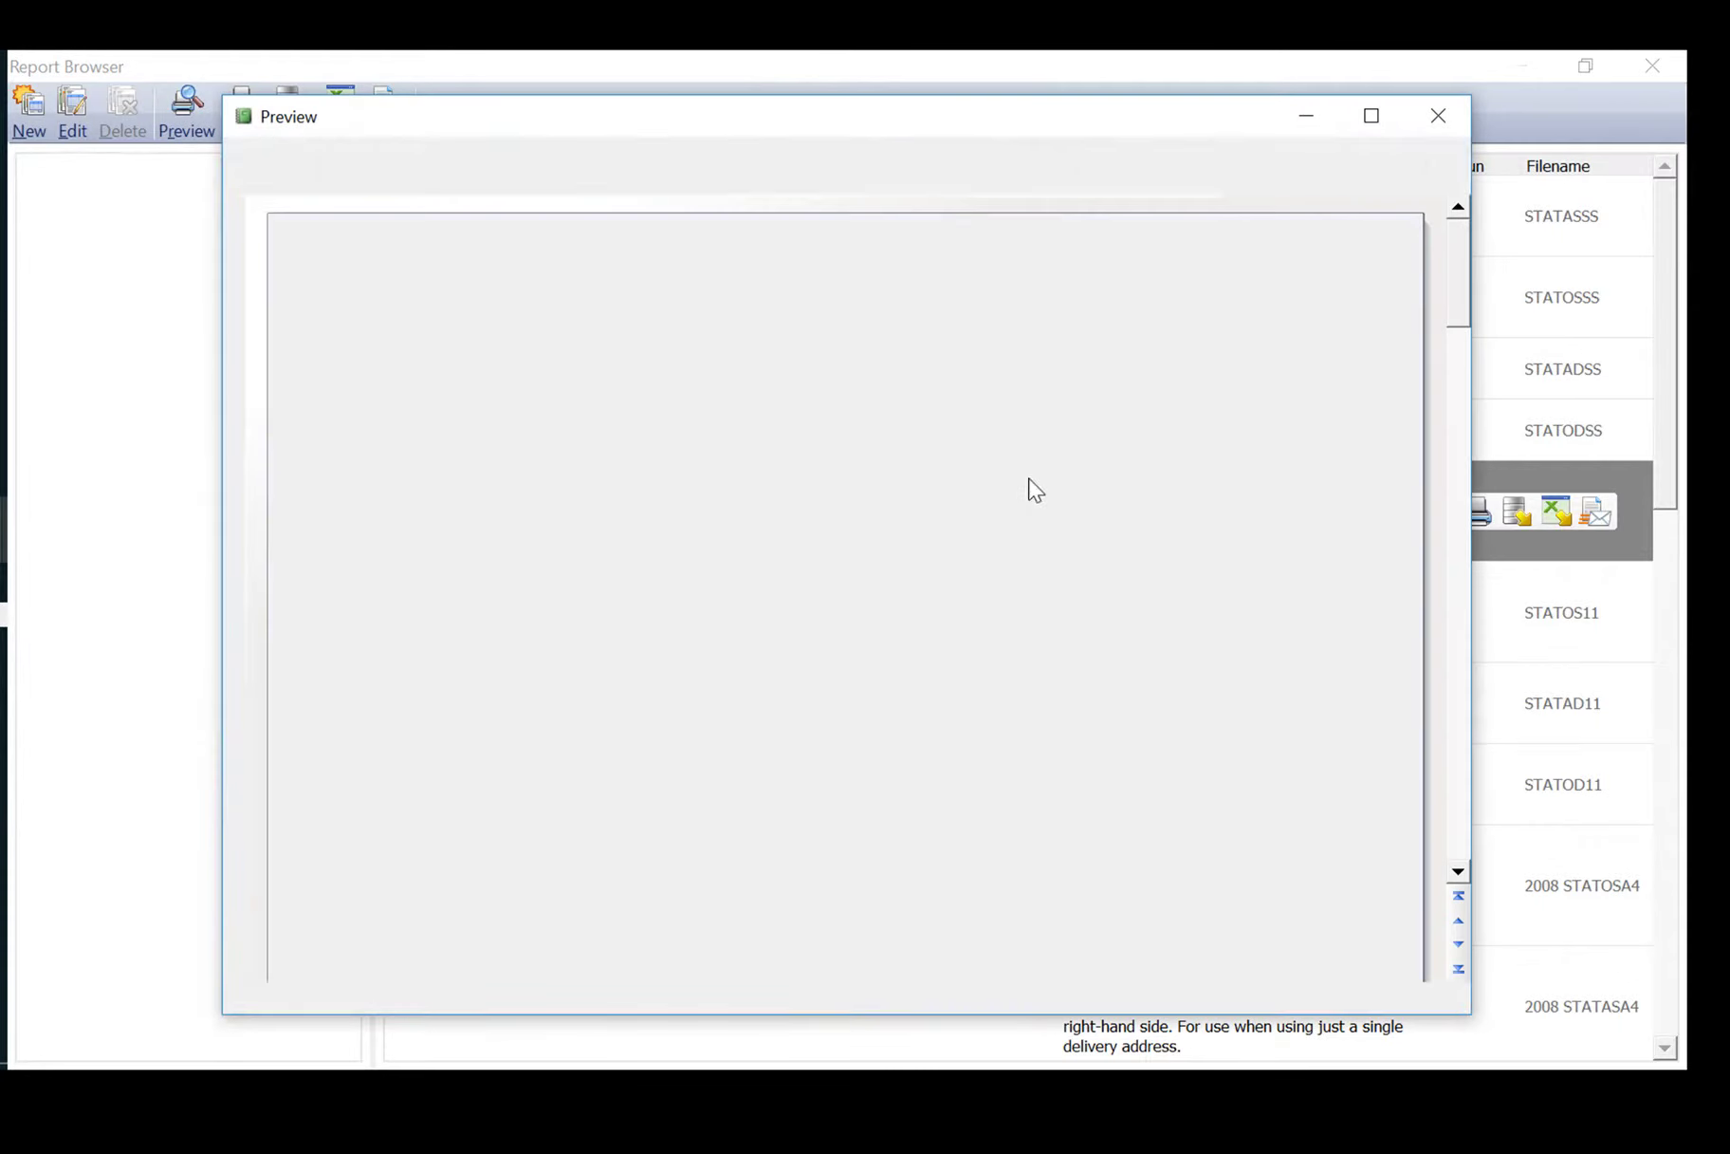
pyautogui.scroll(-2, 1052, 438)
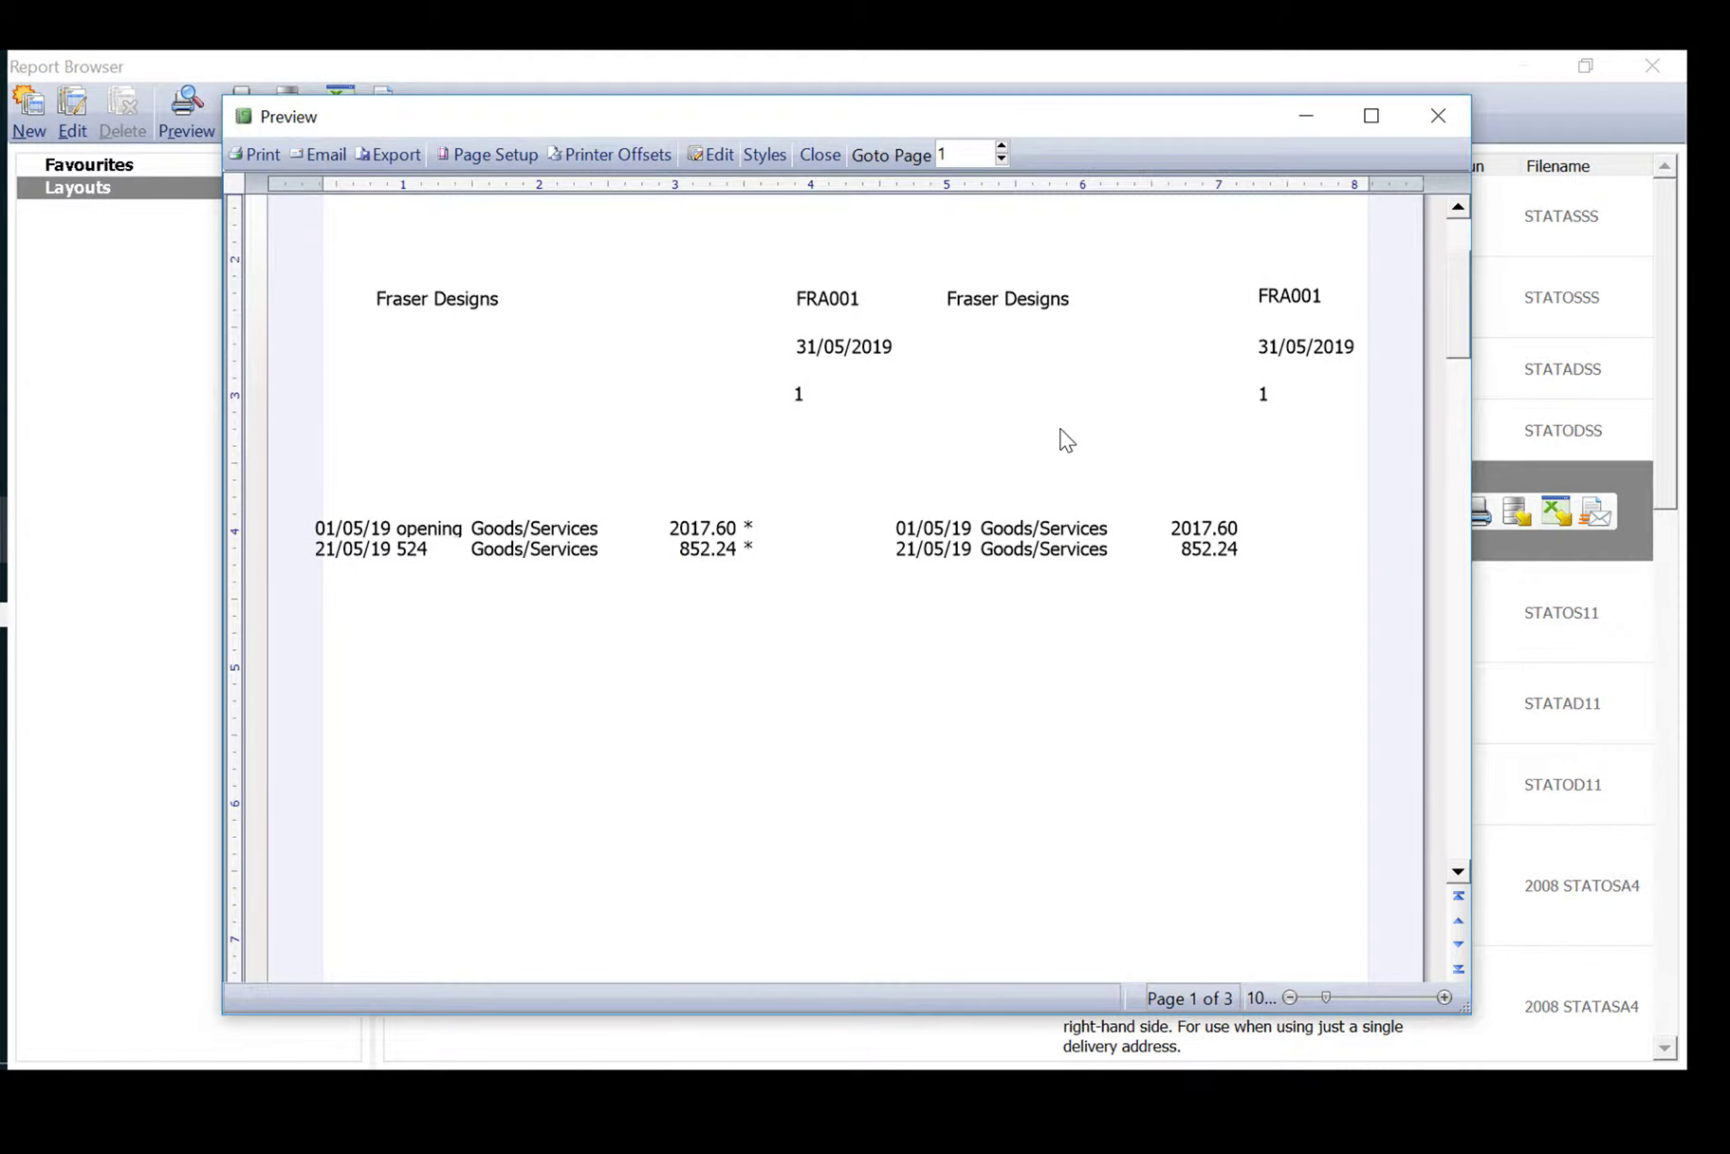
pyautogui.scroll(2, 1062, 438)
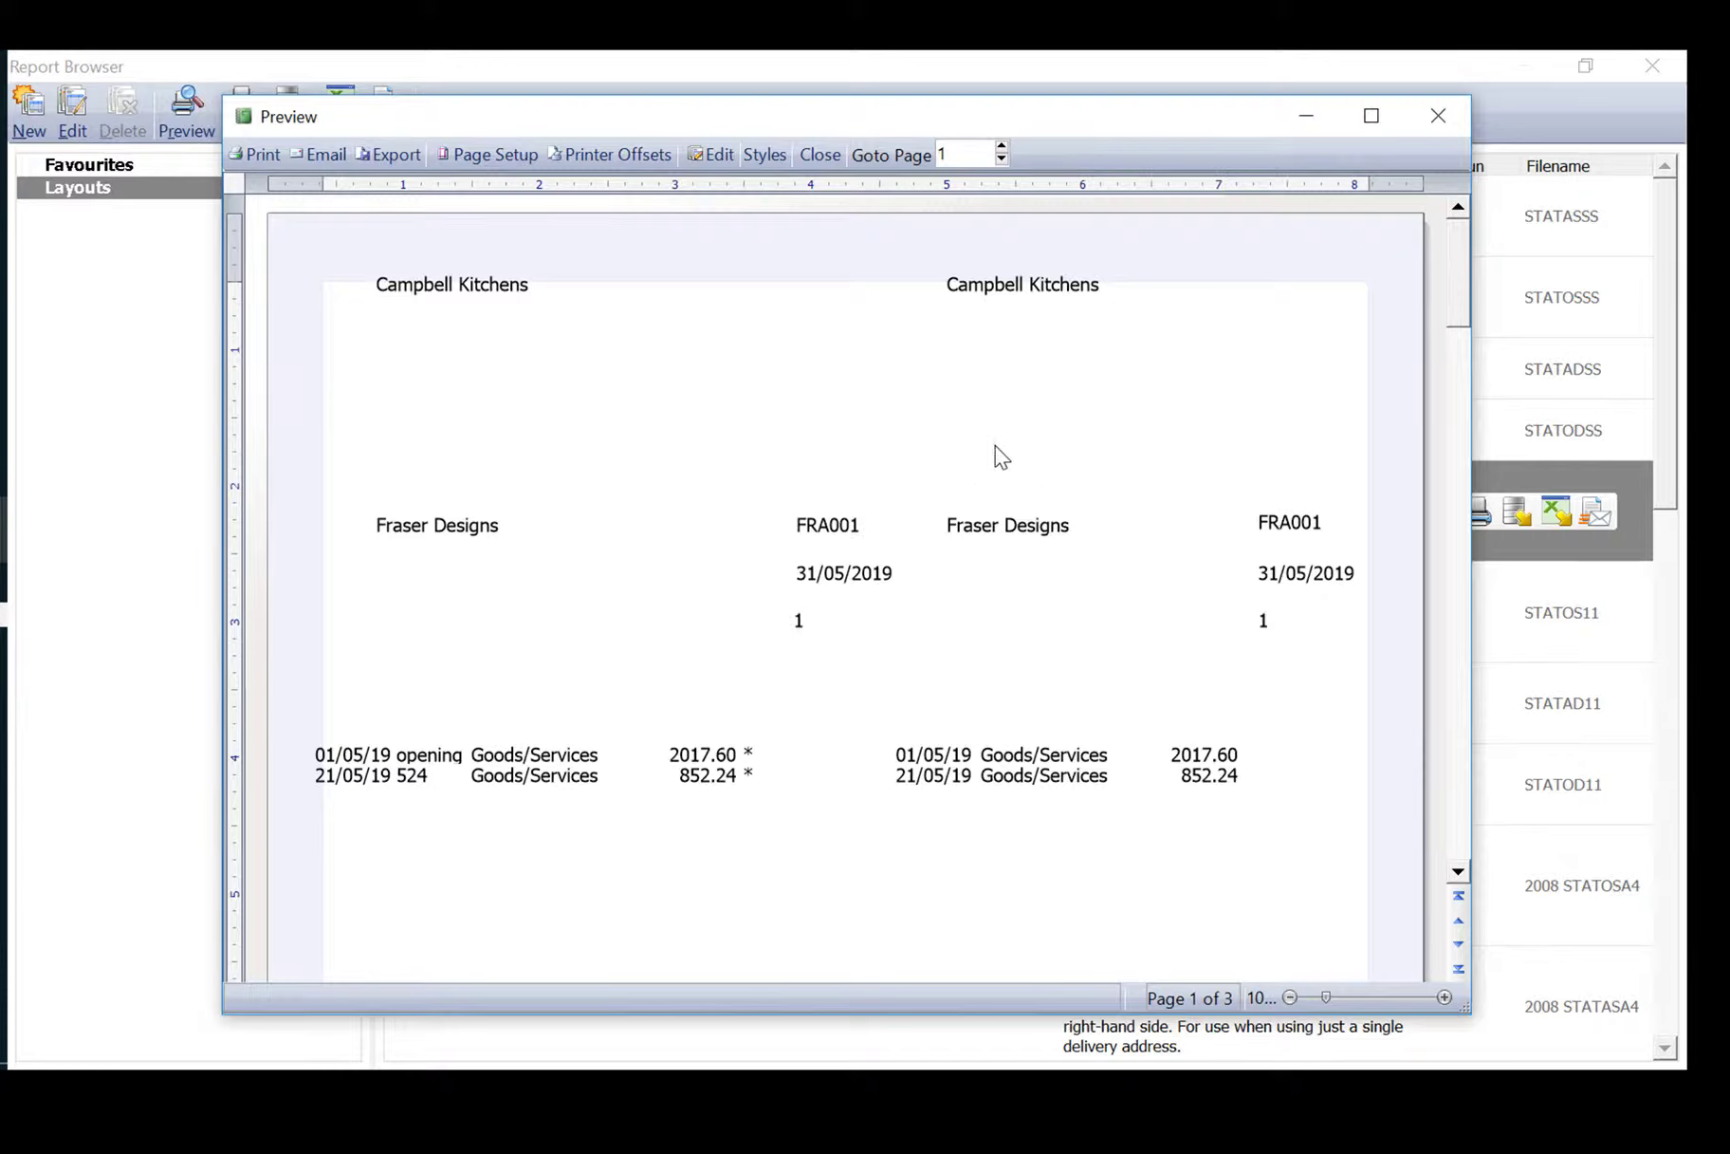
pyautogui.scroll(-12, 1008, 432)
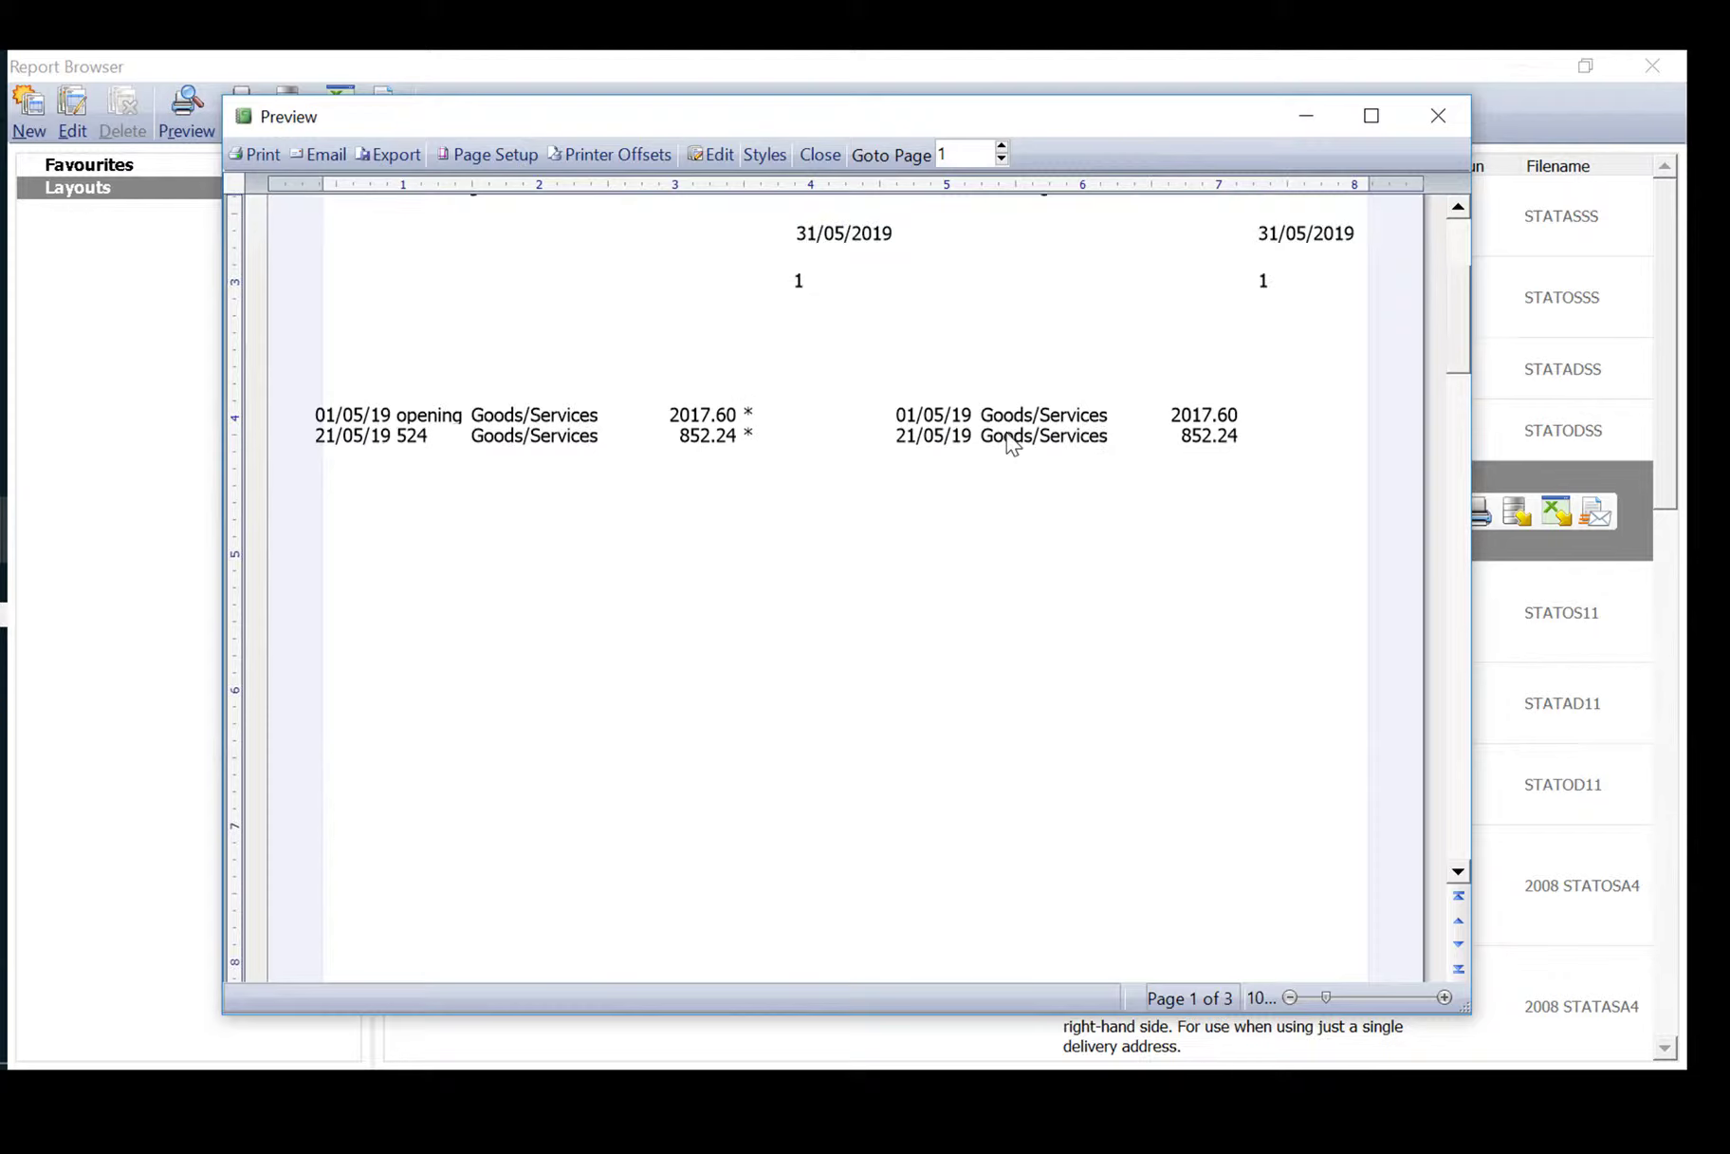
pyautogui.scroll(-3, 1020, 437)
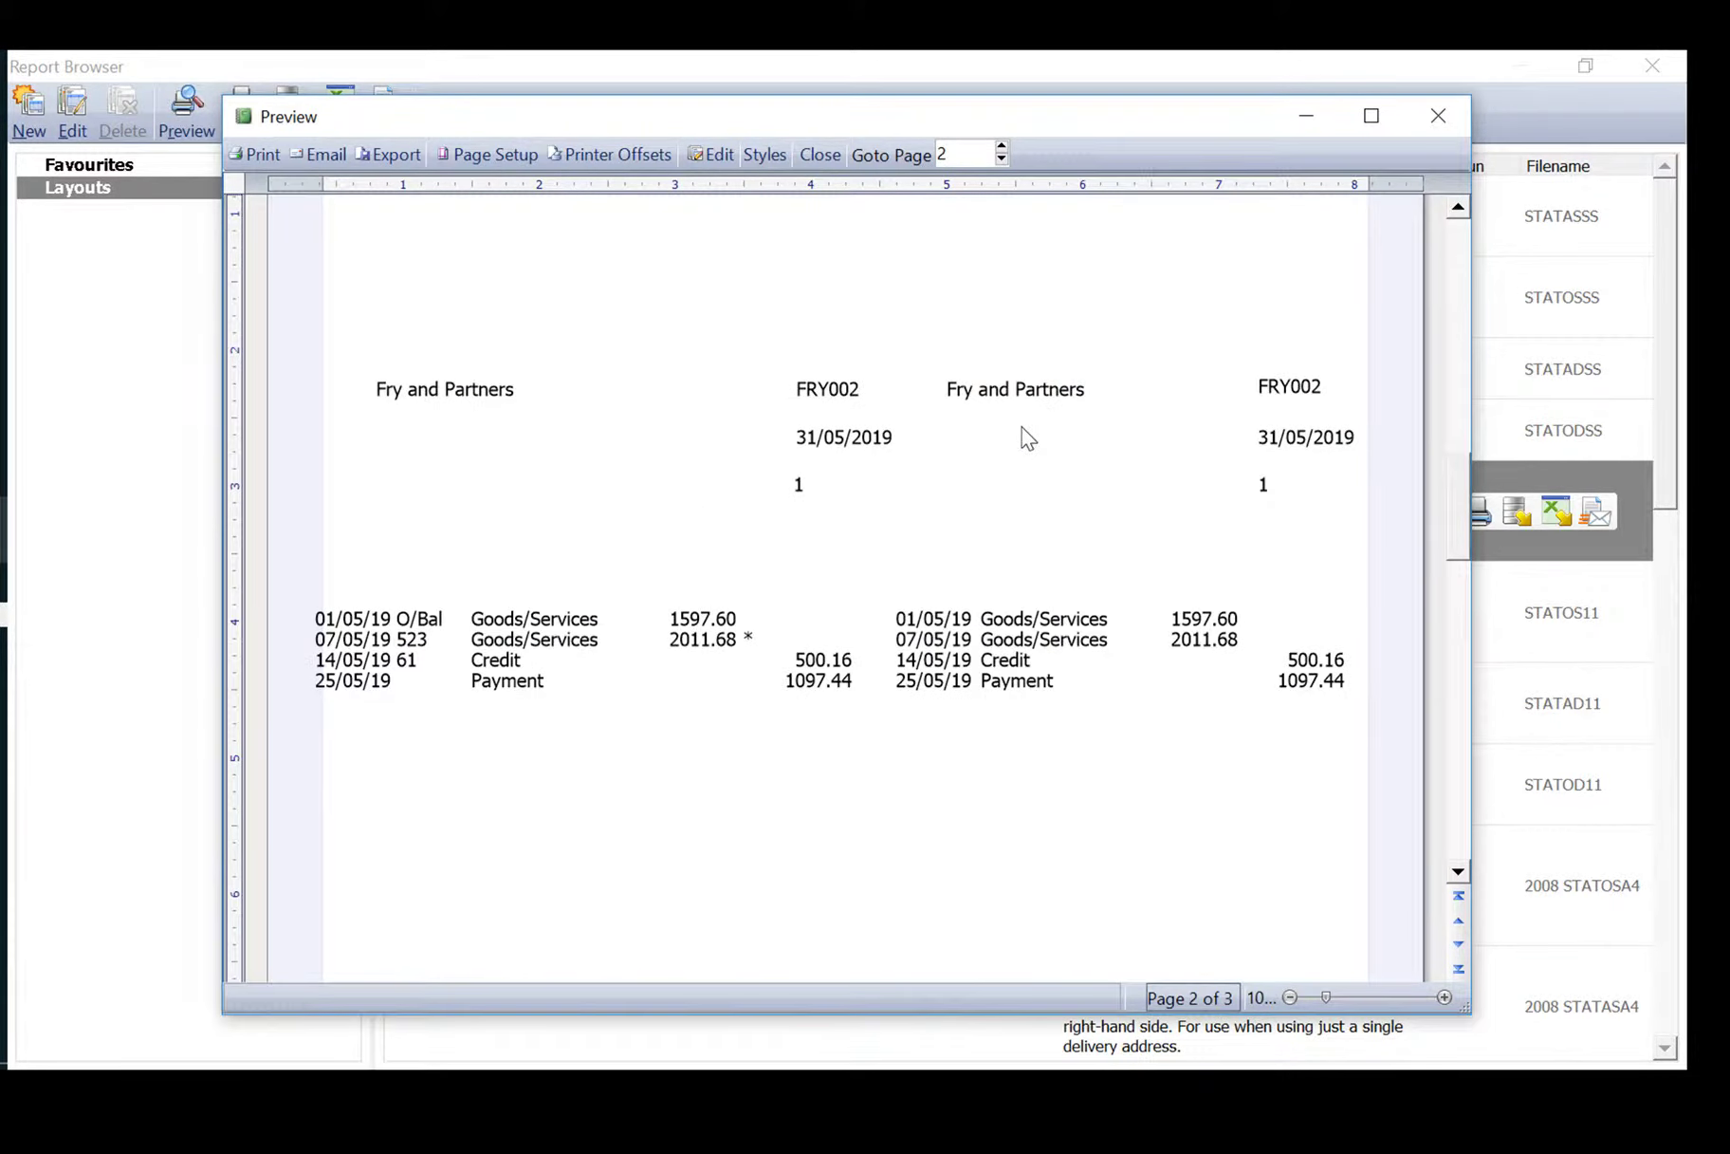
pyautogui.scroll(2, 1022, 427)
pyautogui.scroll(5, 1023, 432)
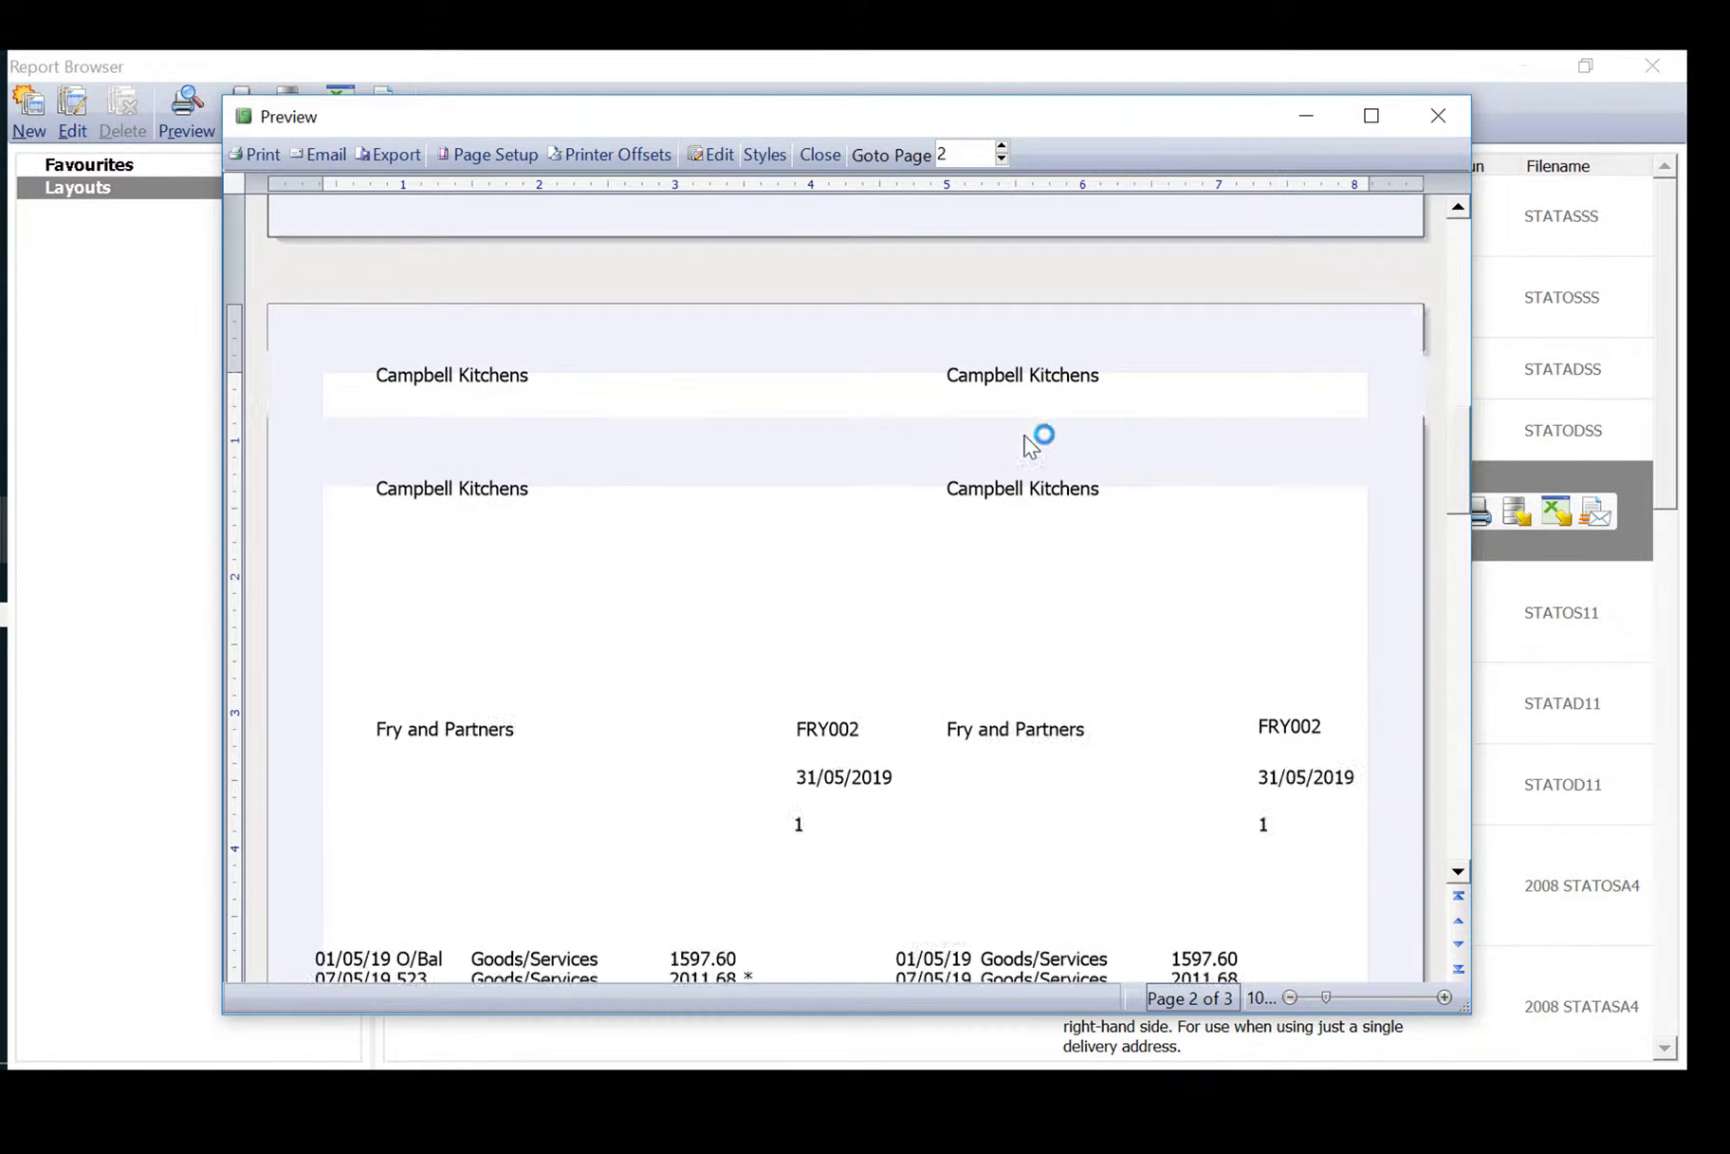
pyautogui.click(1439, 114)
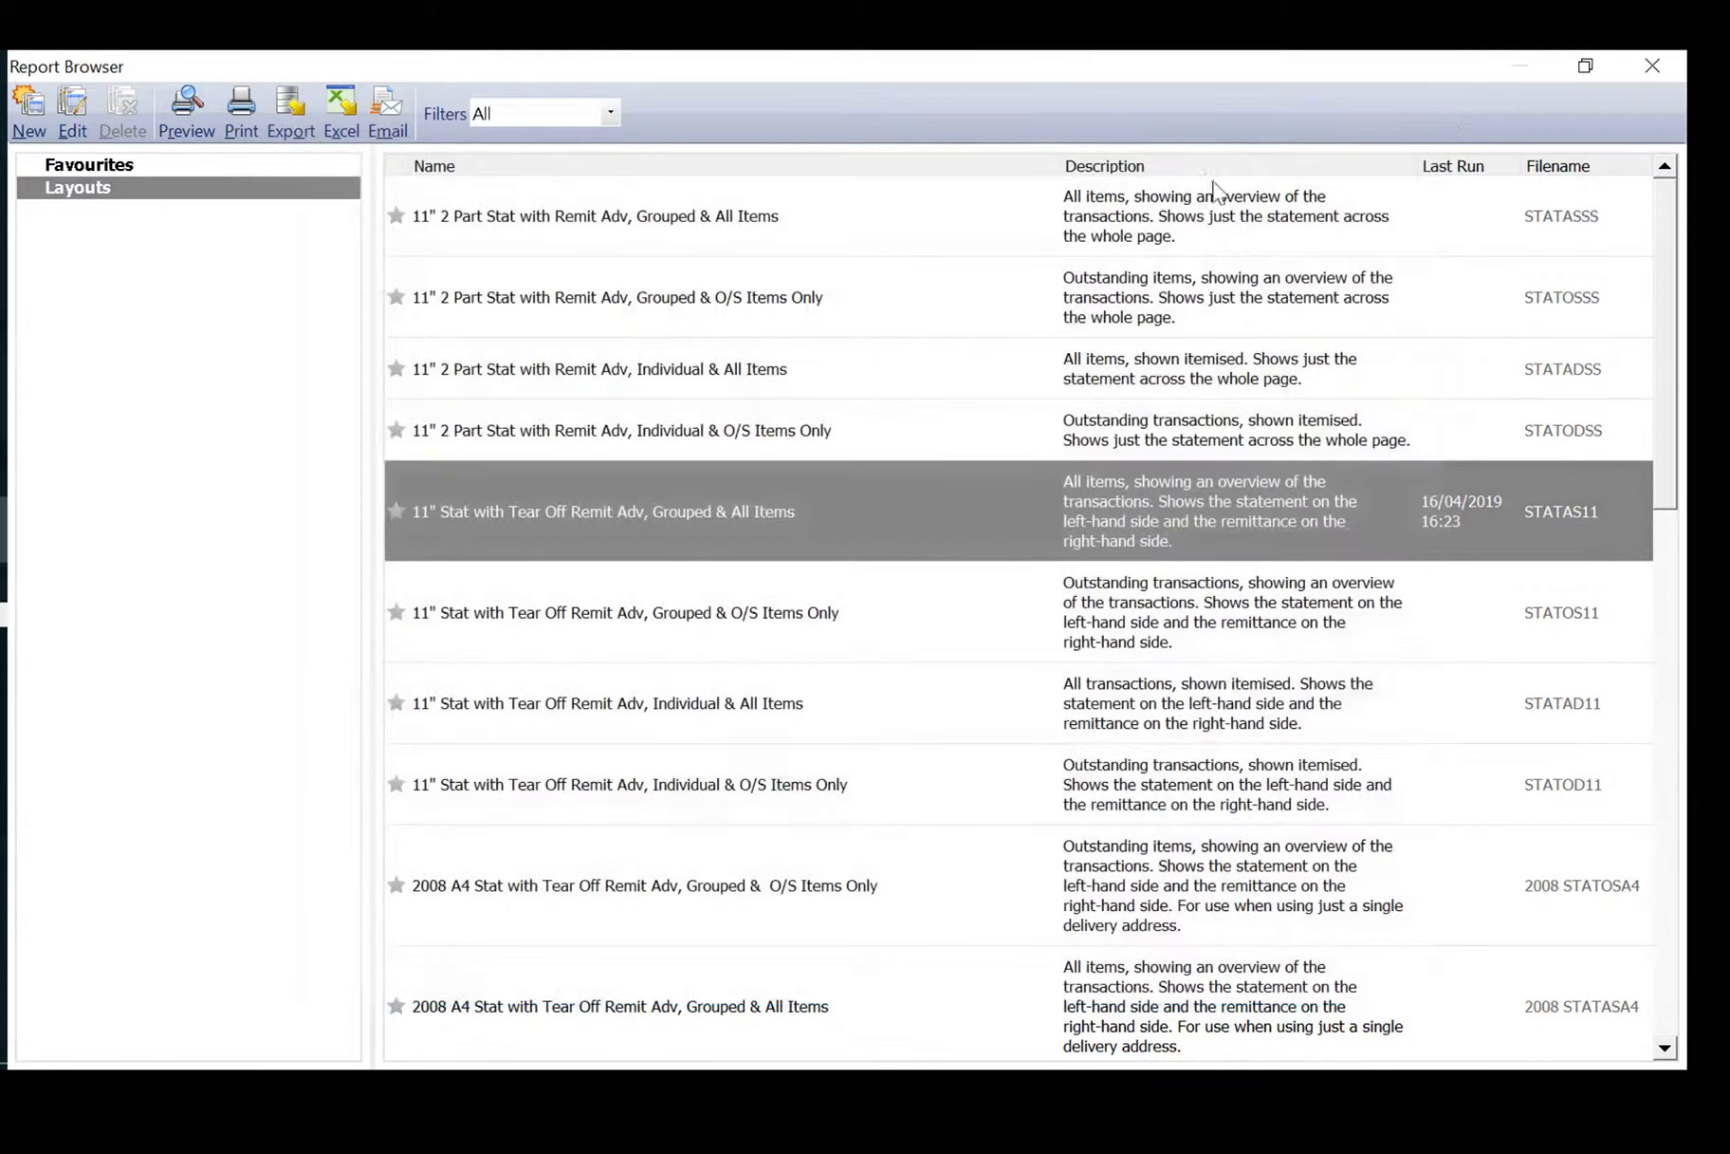
# Close the statement layouts browser and preview the Aged Debtors Analysis (Detailed) customer report
pyautogui.click(1652, 69)
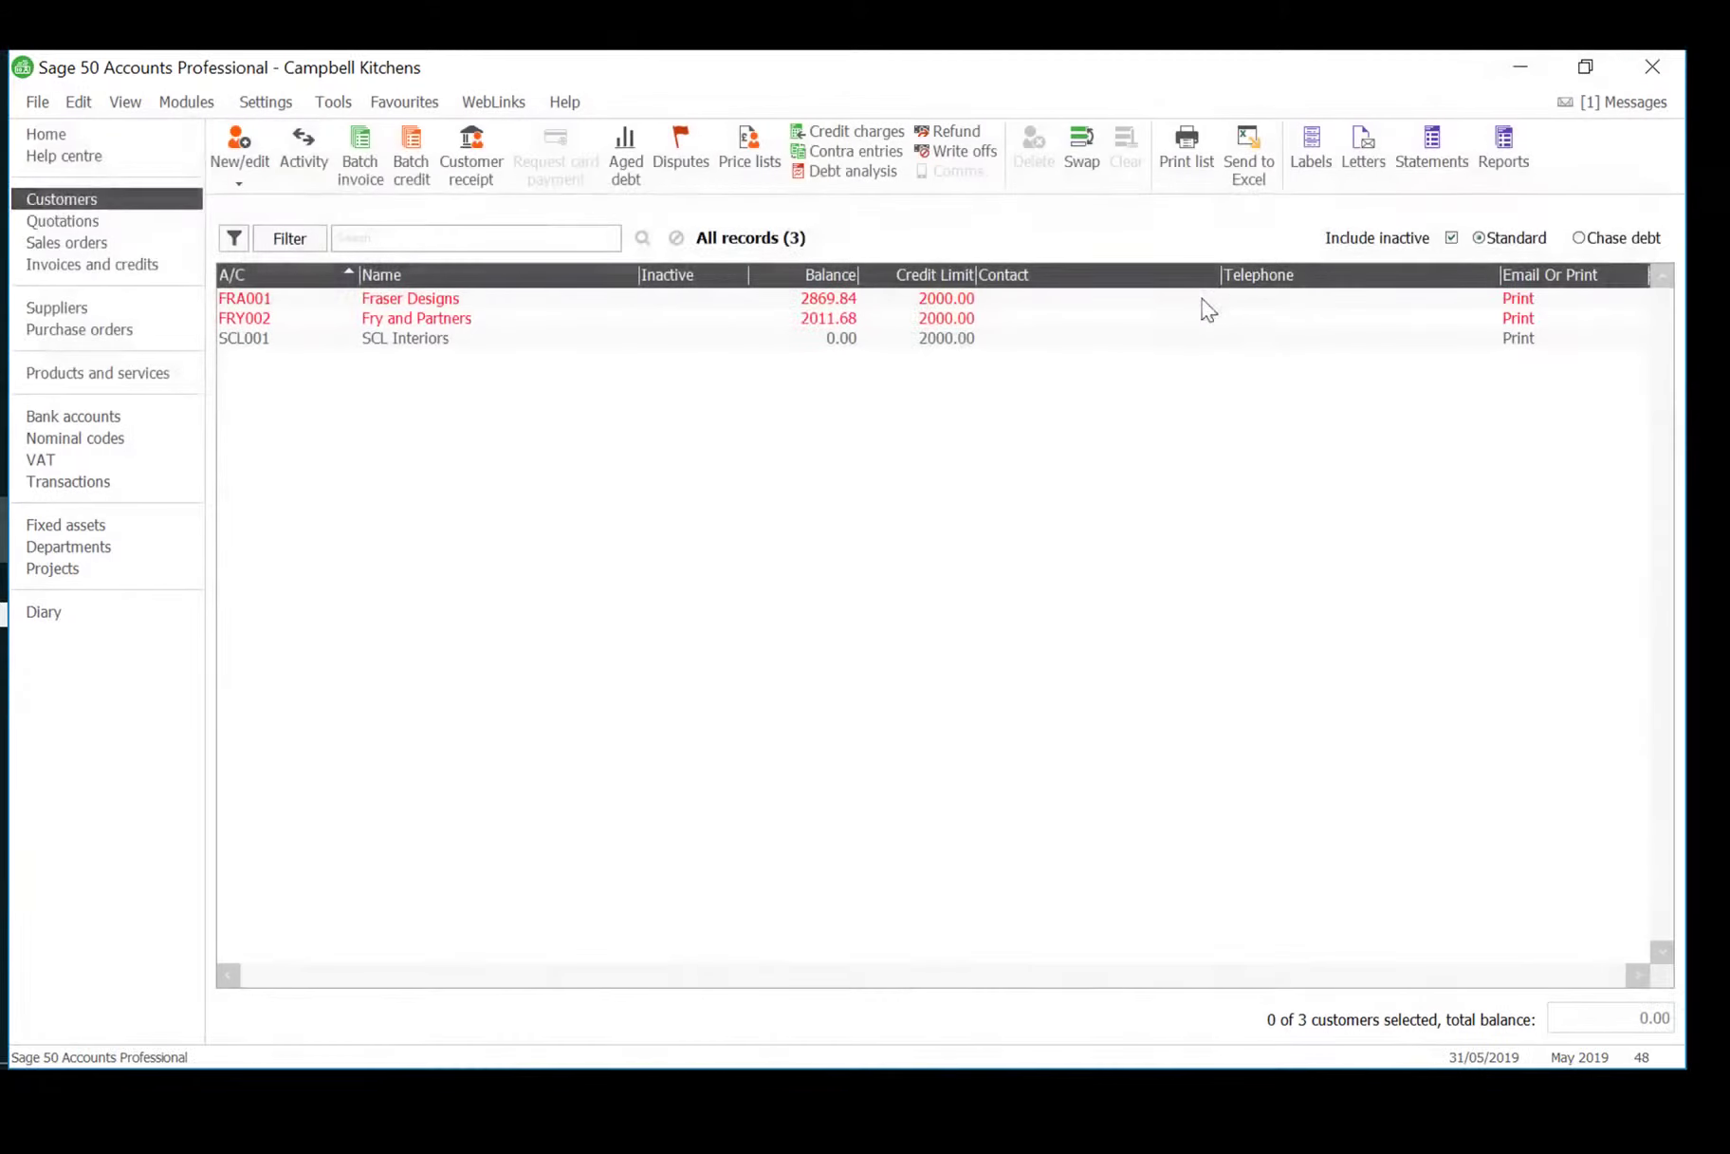
pyautogui.click(1506, 157)
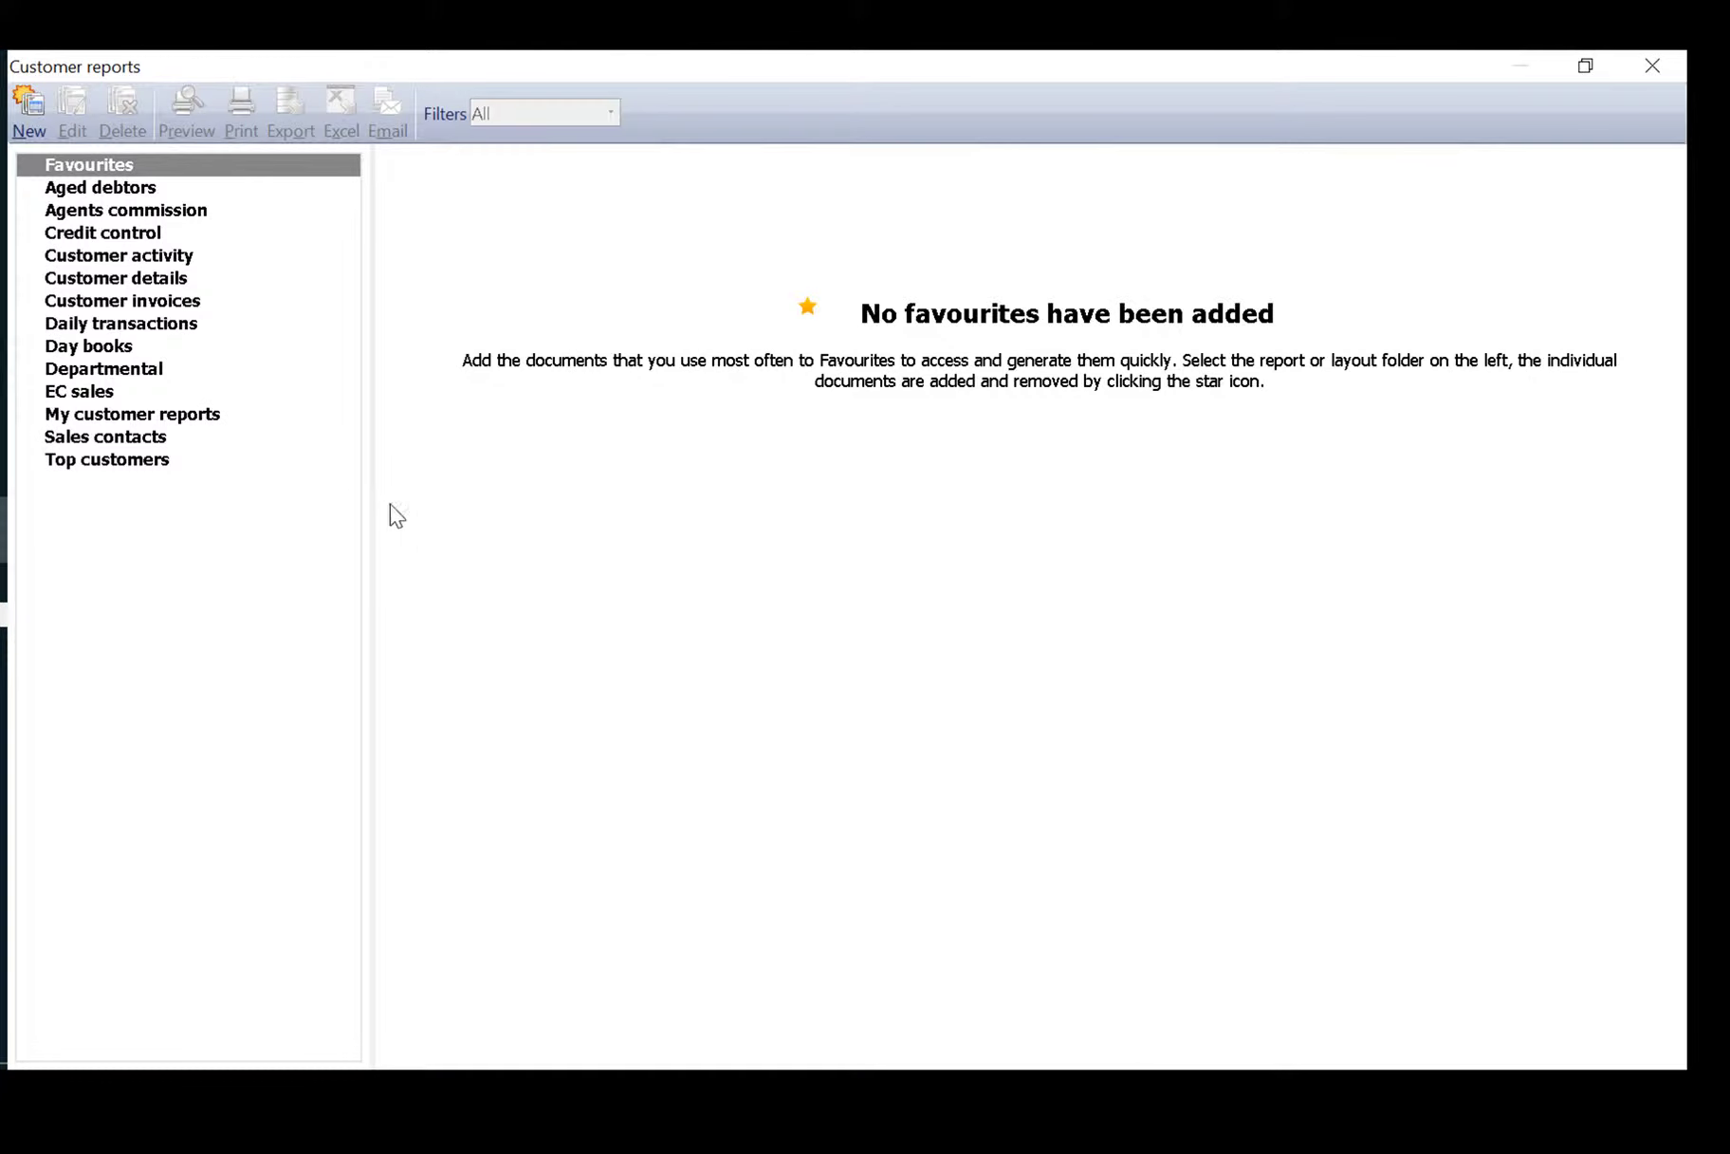
pyautogui.click(111, 190)
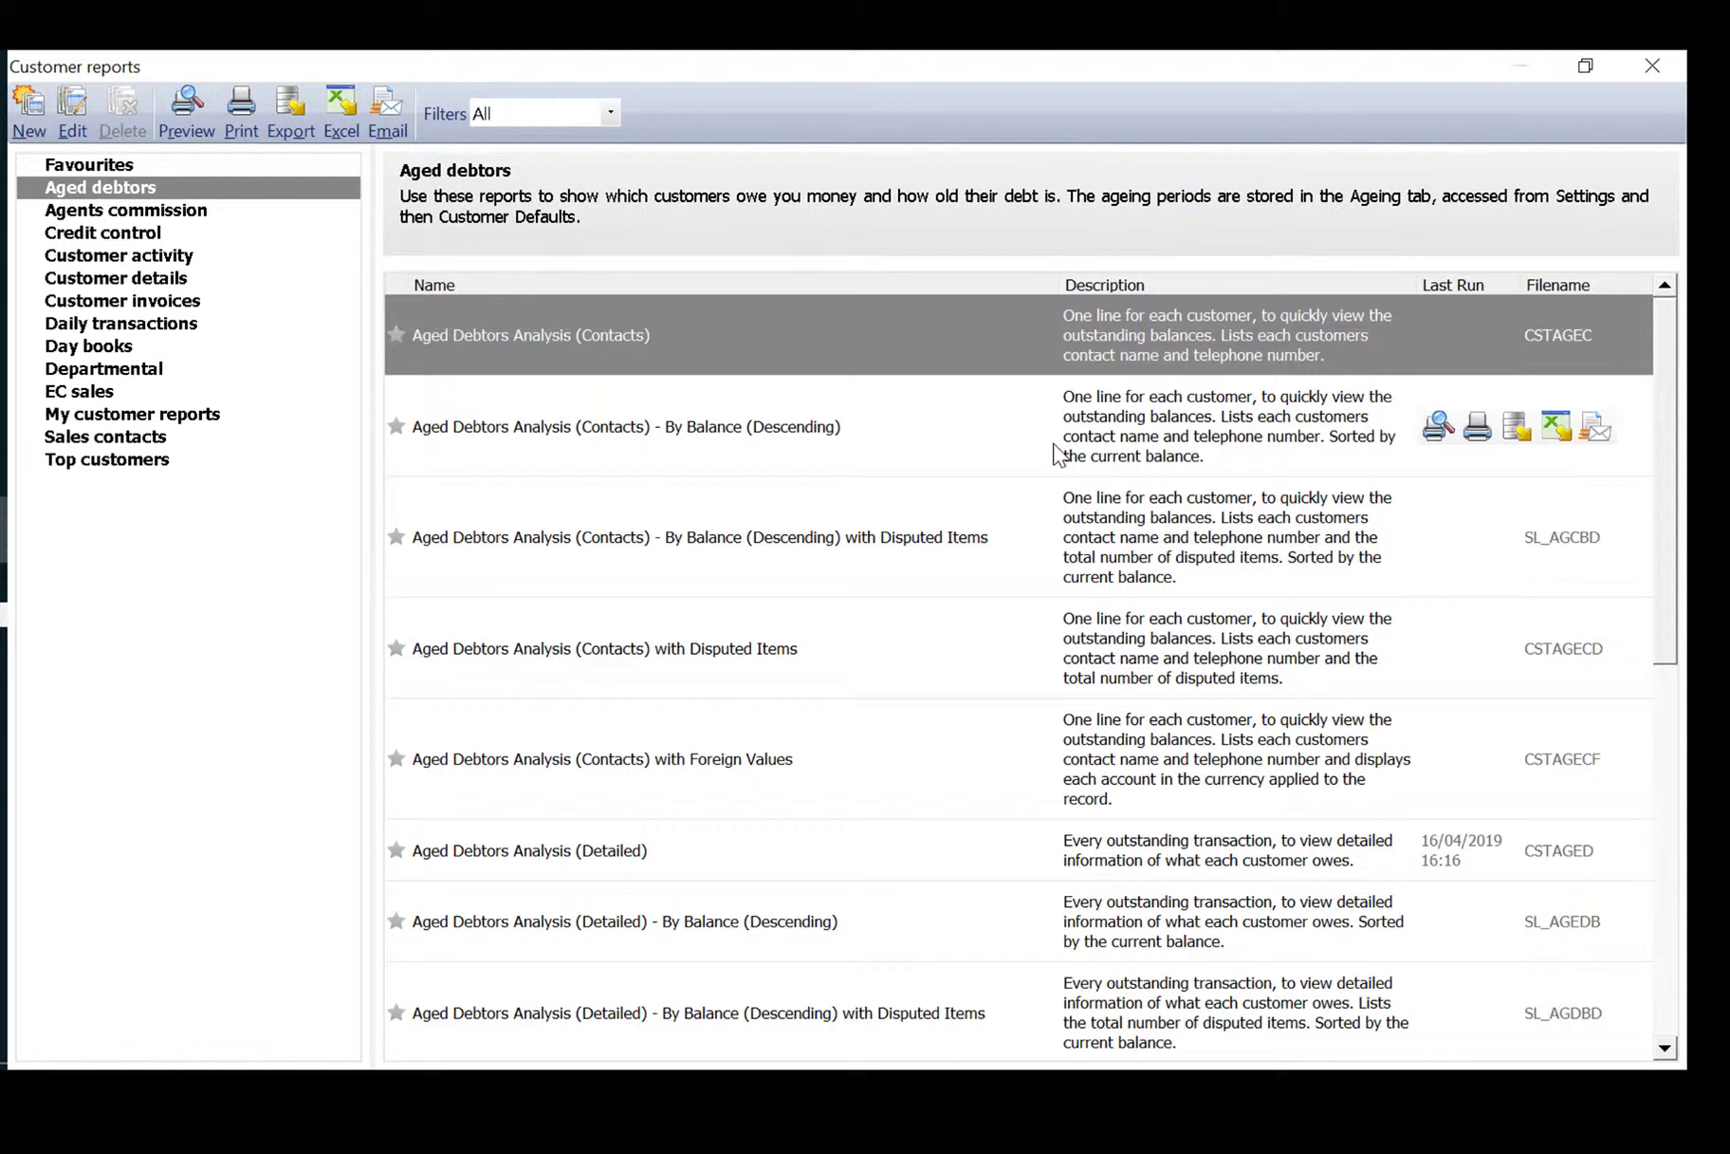
pyautogui.click(616, 852)
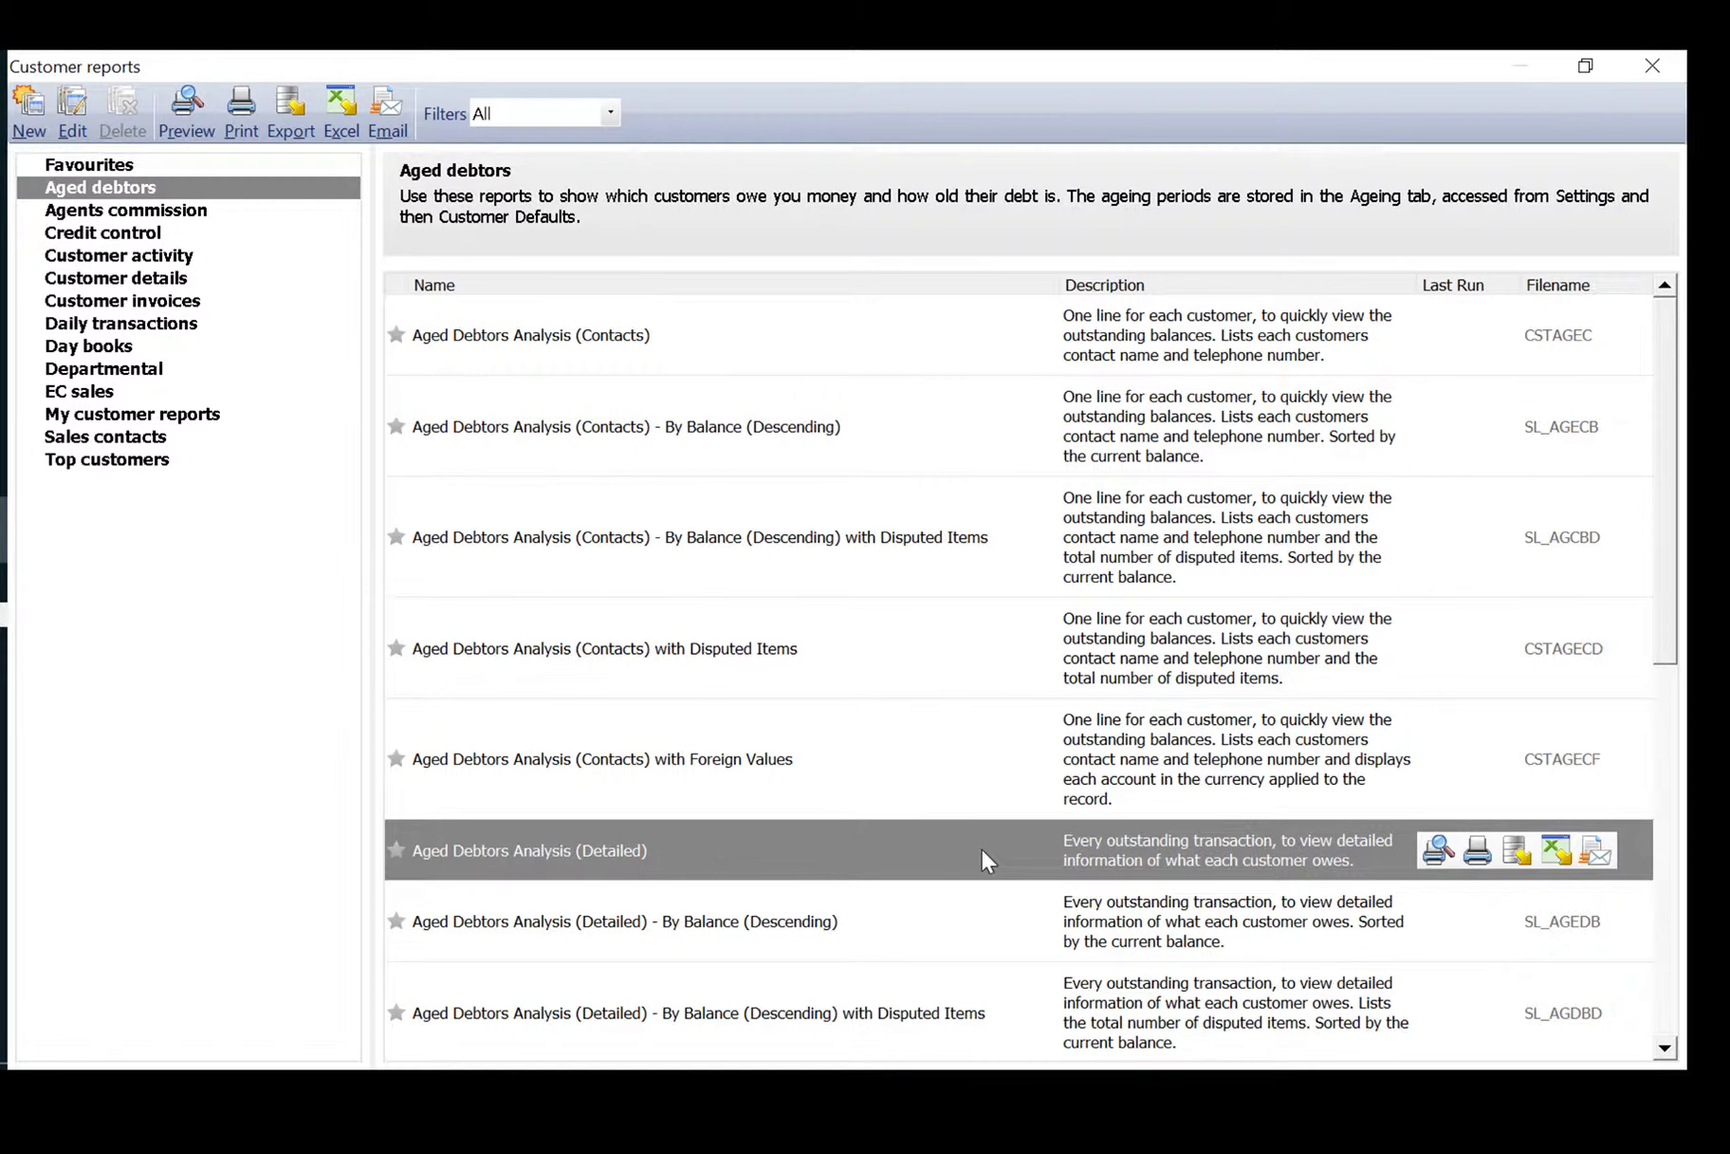
pyautogui.click(1438, 849)
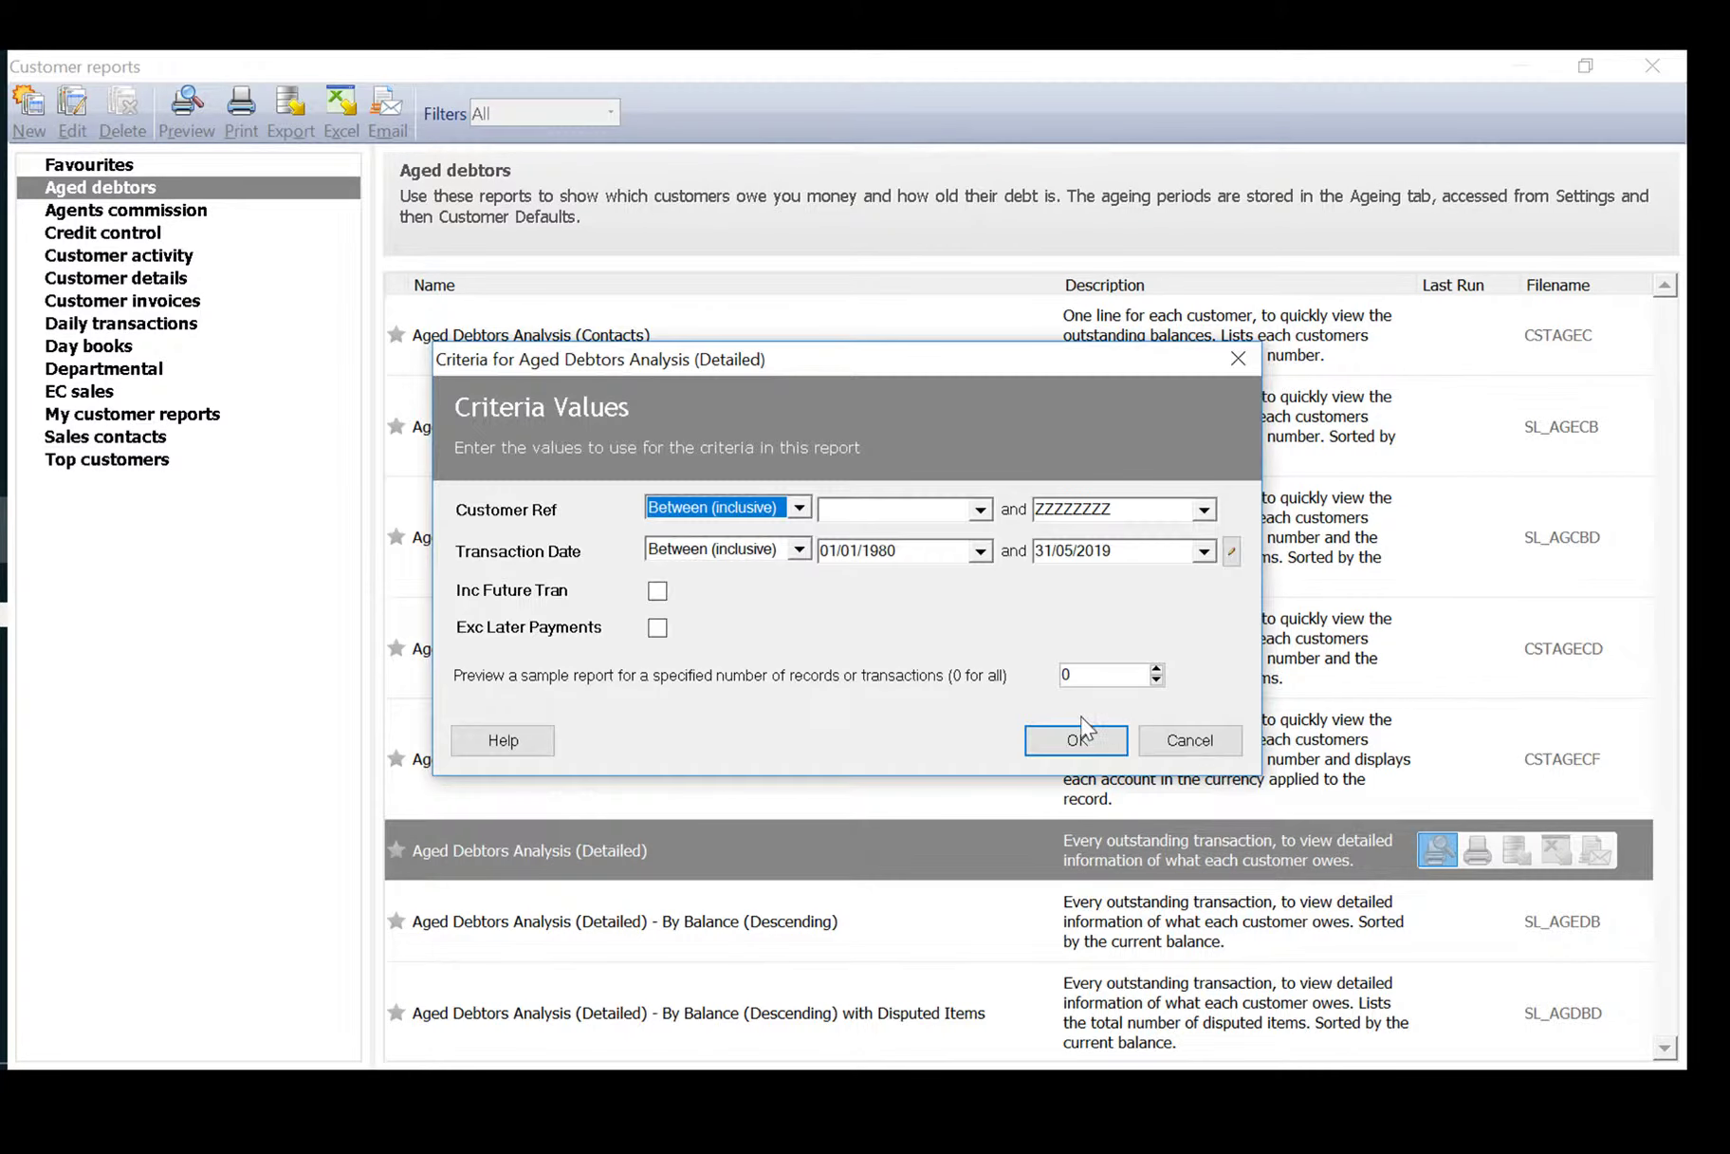
# Generate the Aged Debtors Analysis (Detailed) preview with default criteria, then close it
pyautogui.click(1075, 734)
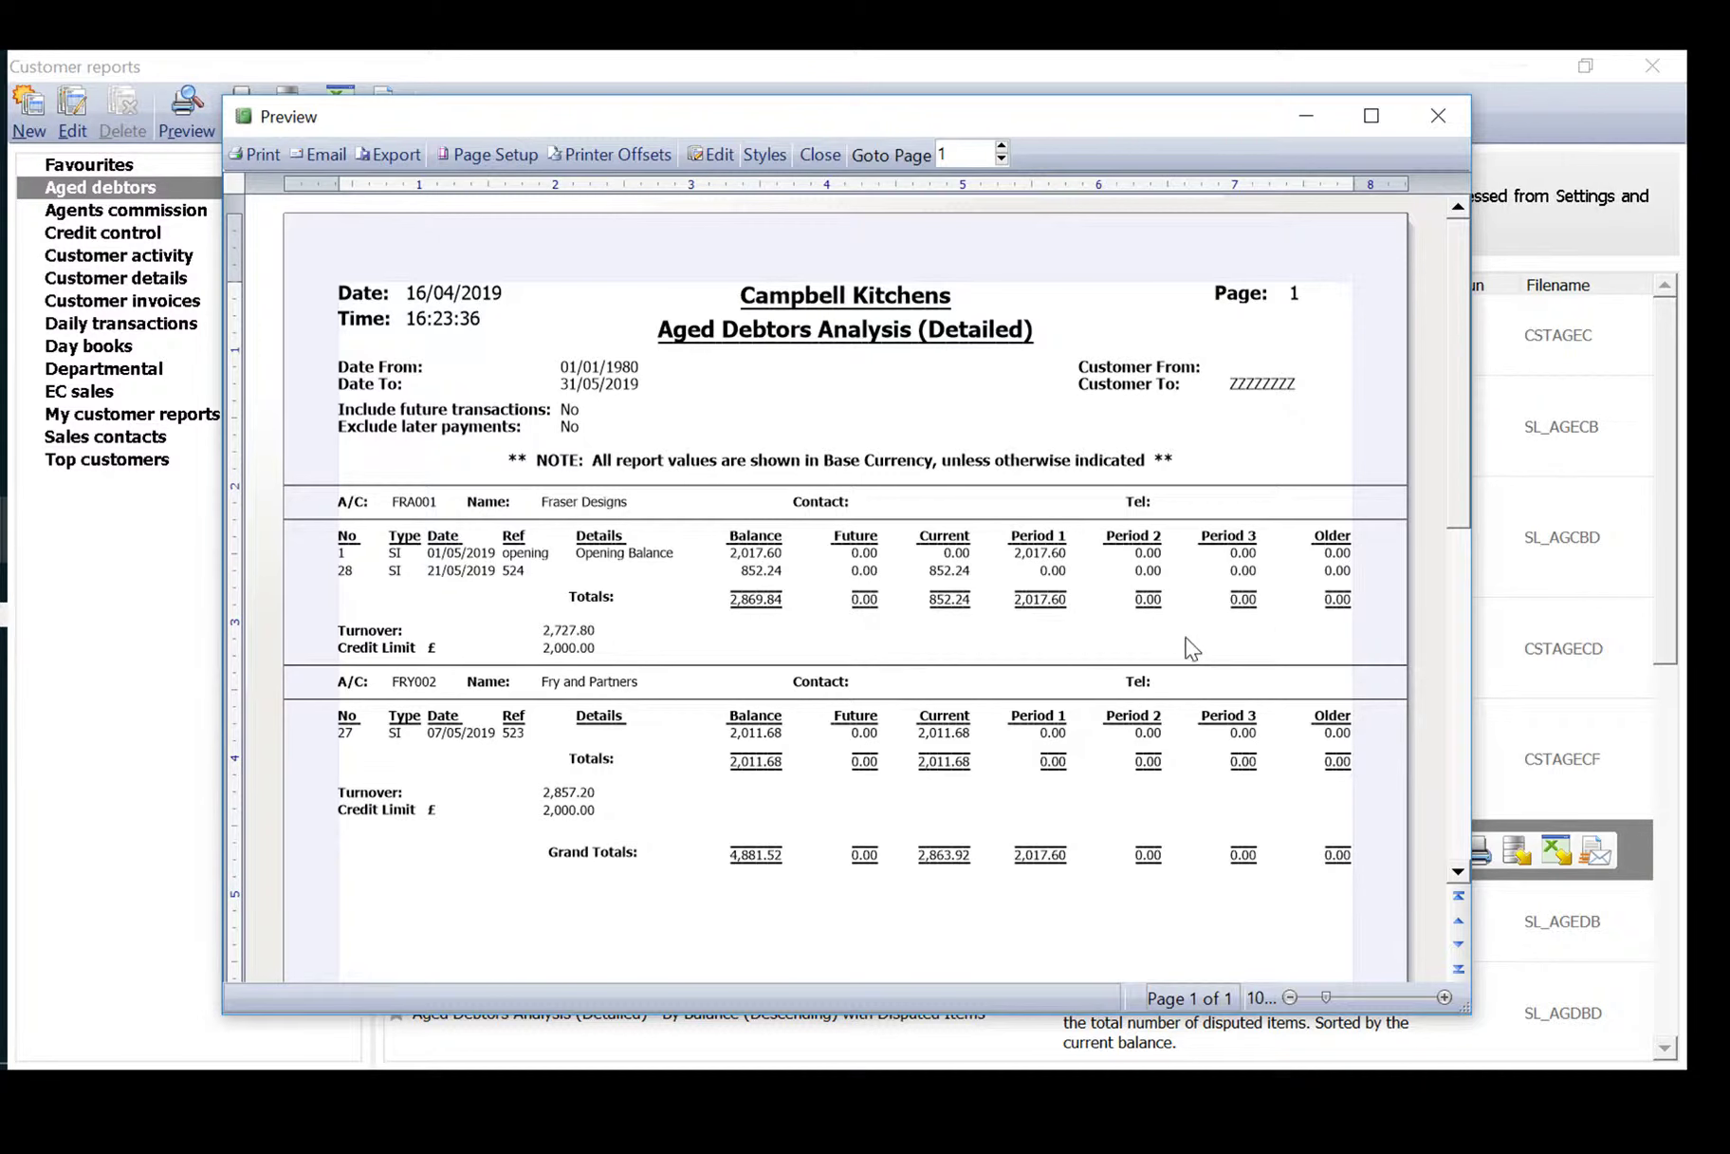
pyautogui.click(1439, 116)
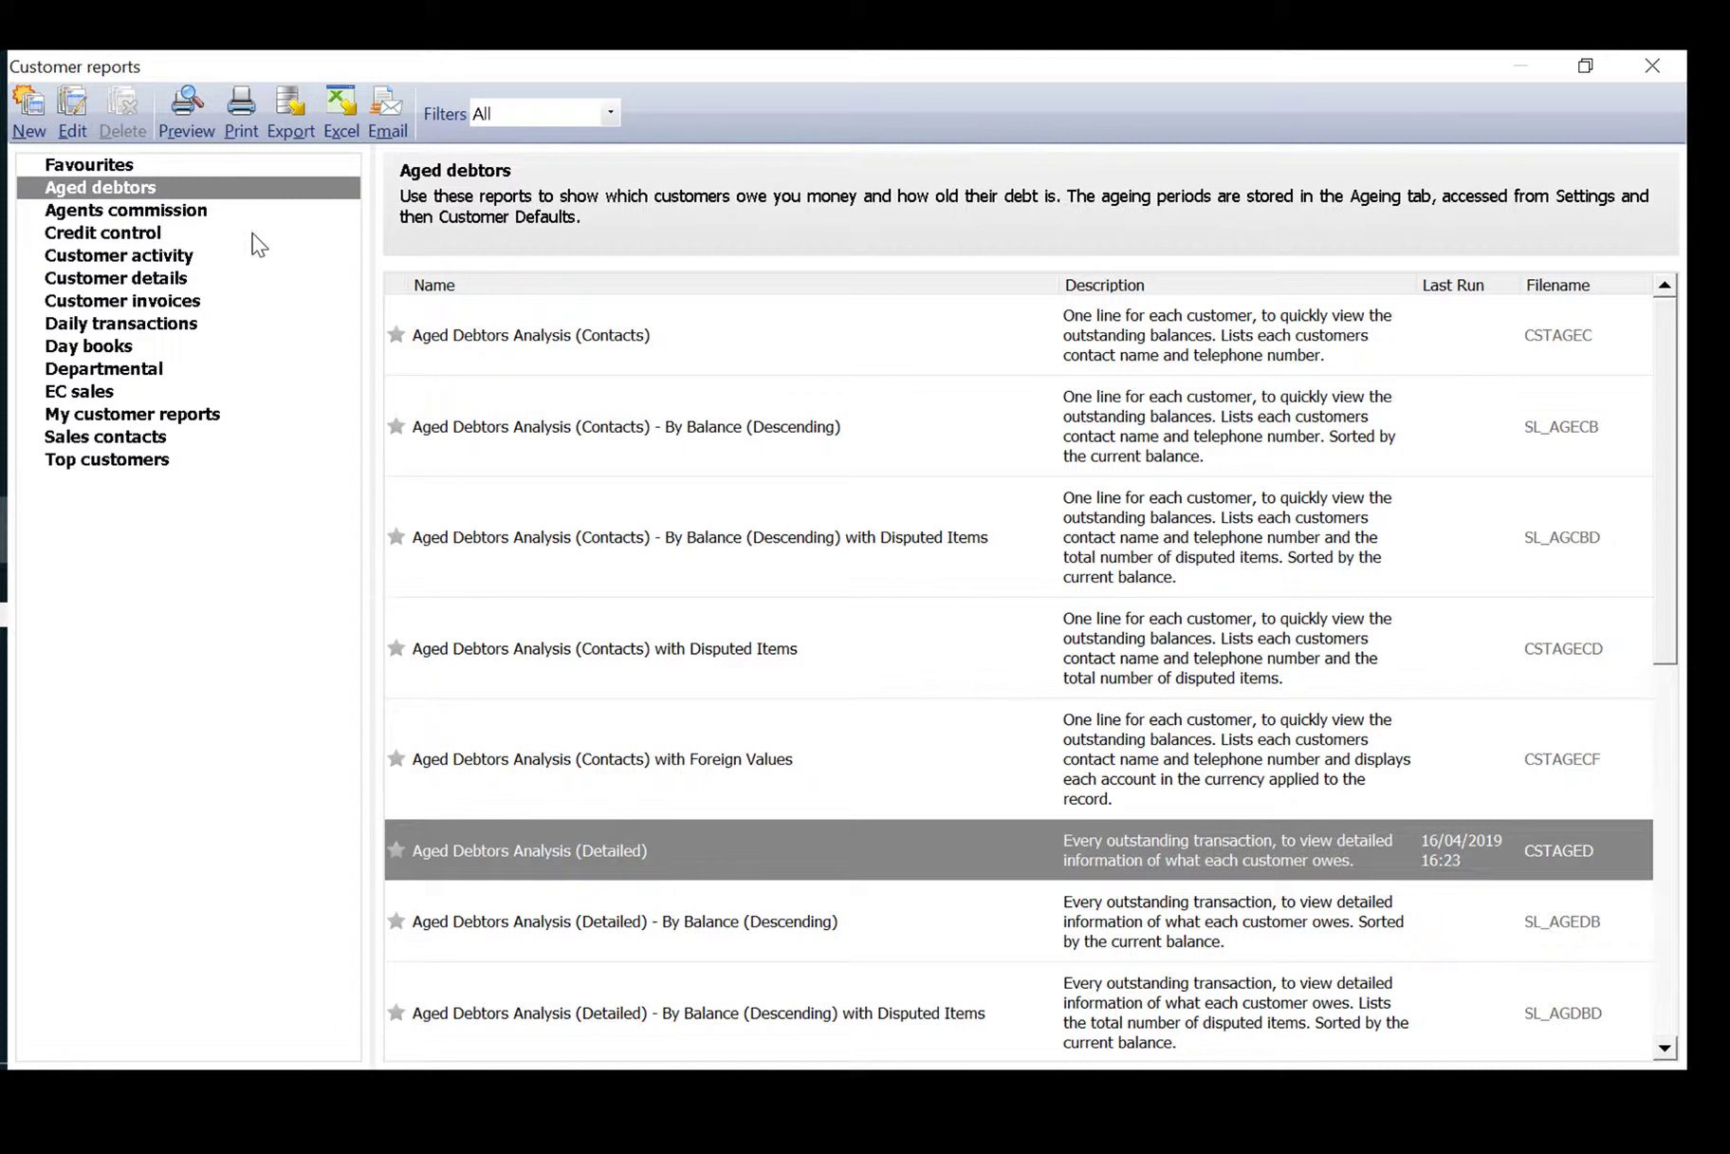
# Preview the Customer Activity (Detailed) report from the Customer activity category
pyautogui.click(301, 255)
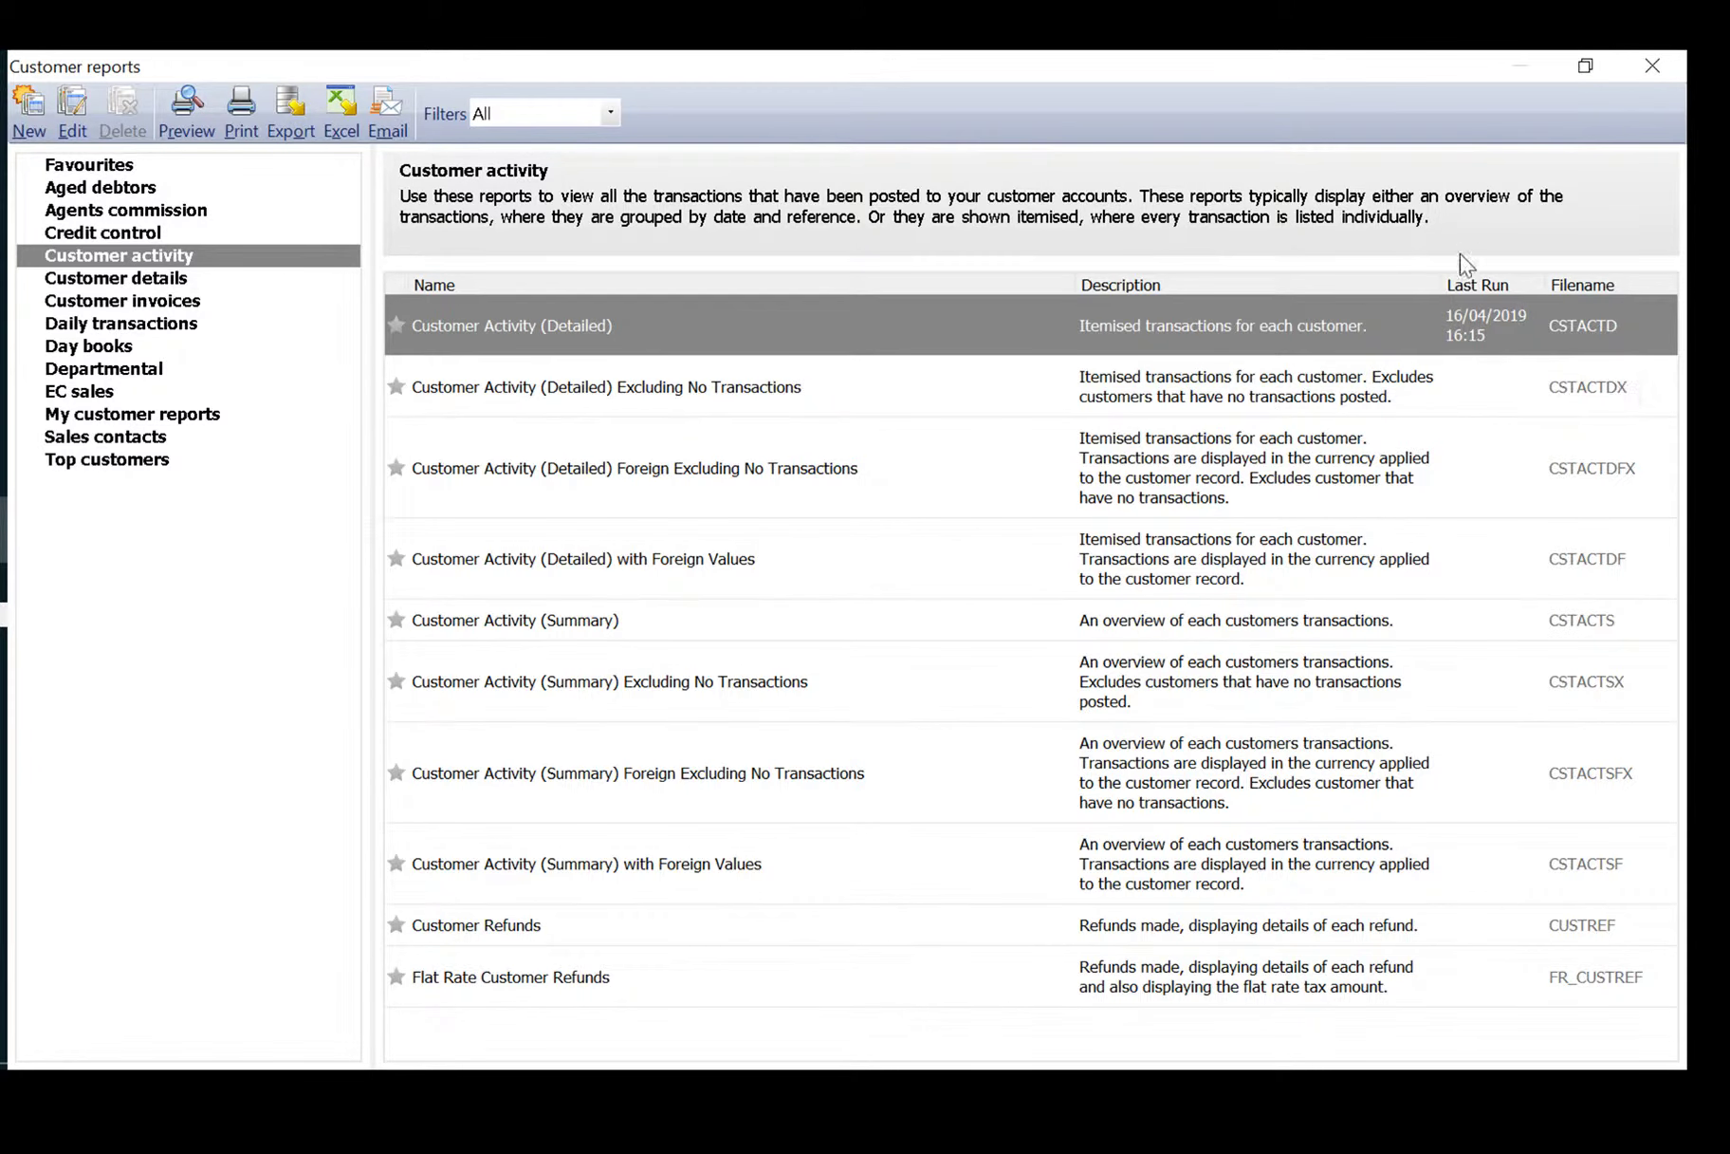
pyautogui.click(1462, 325)
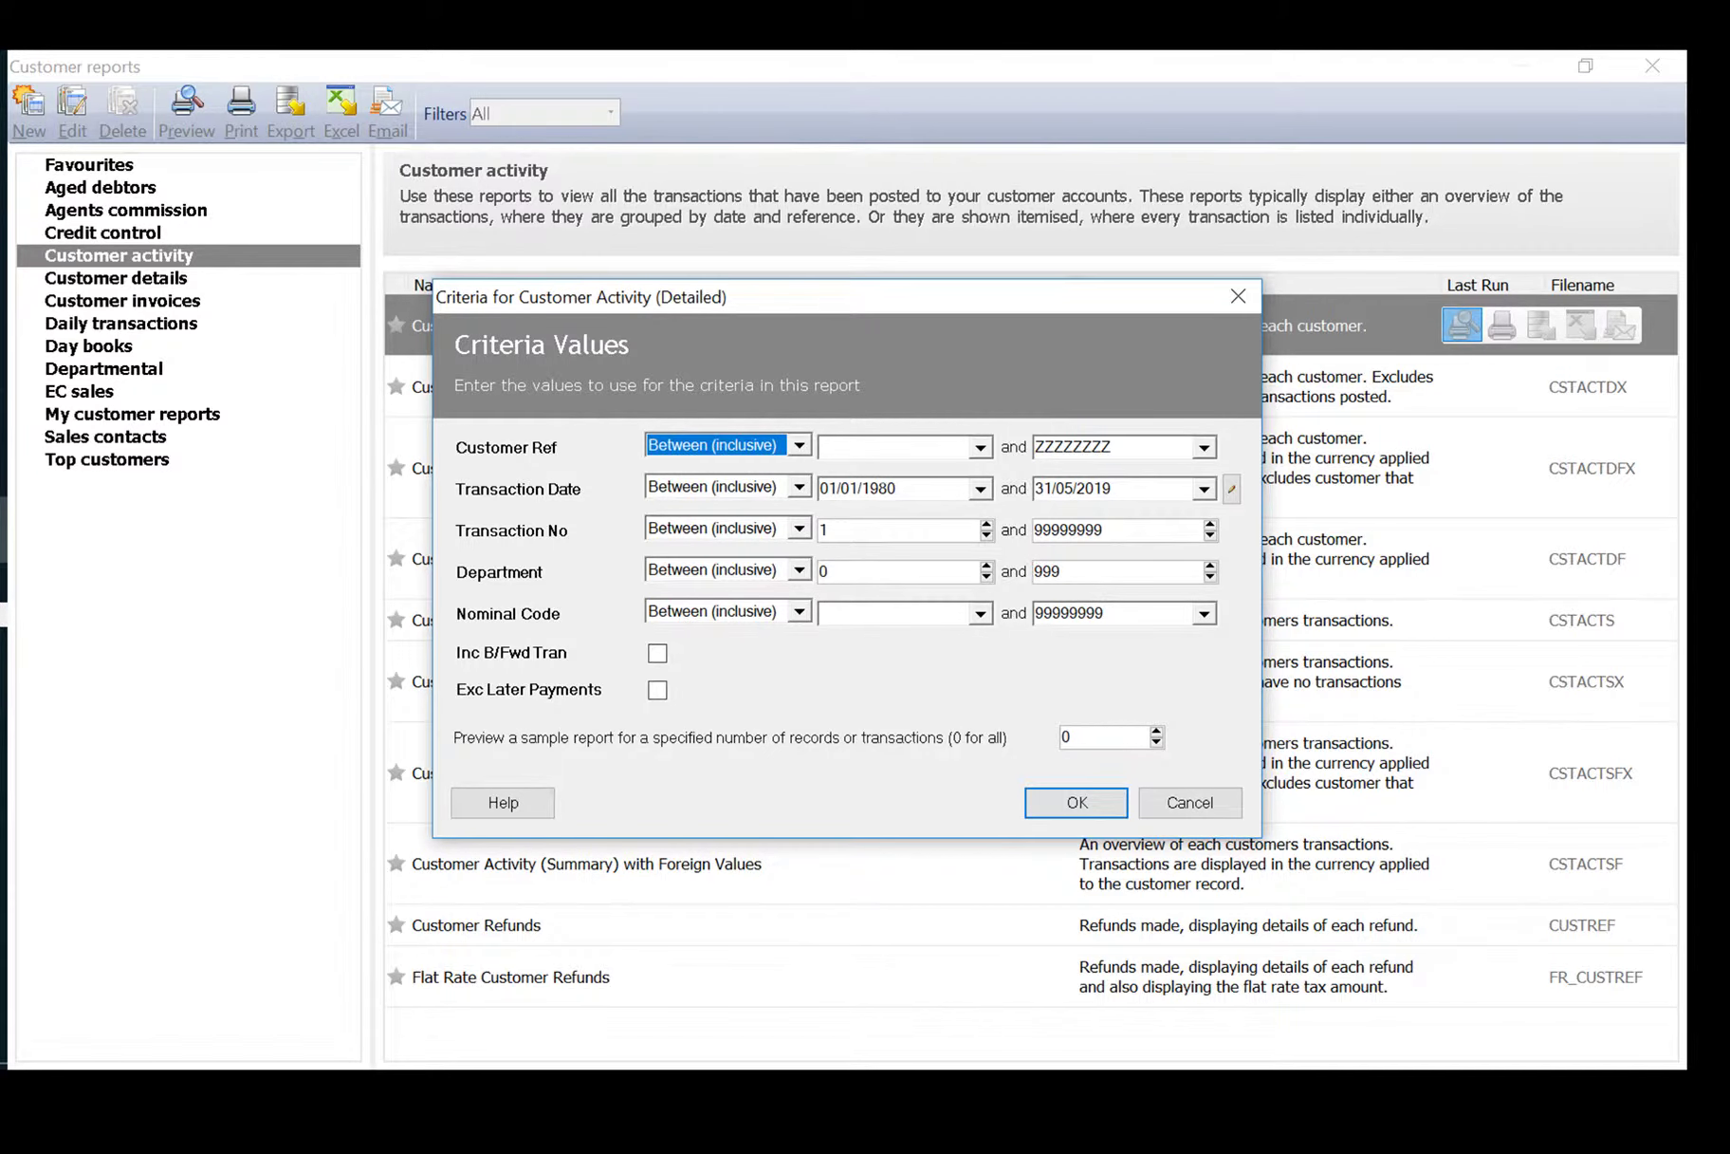
# Generate the Customer Activity (Detailed) preview with default criteria, review it, then close it
pyautogui.click(1080, 802)
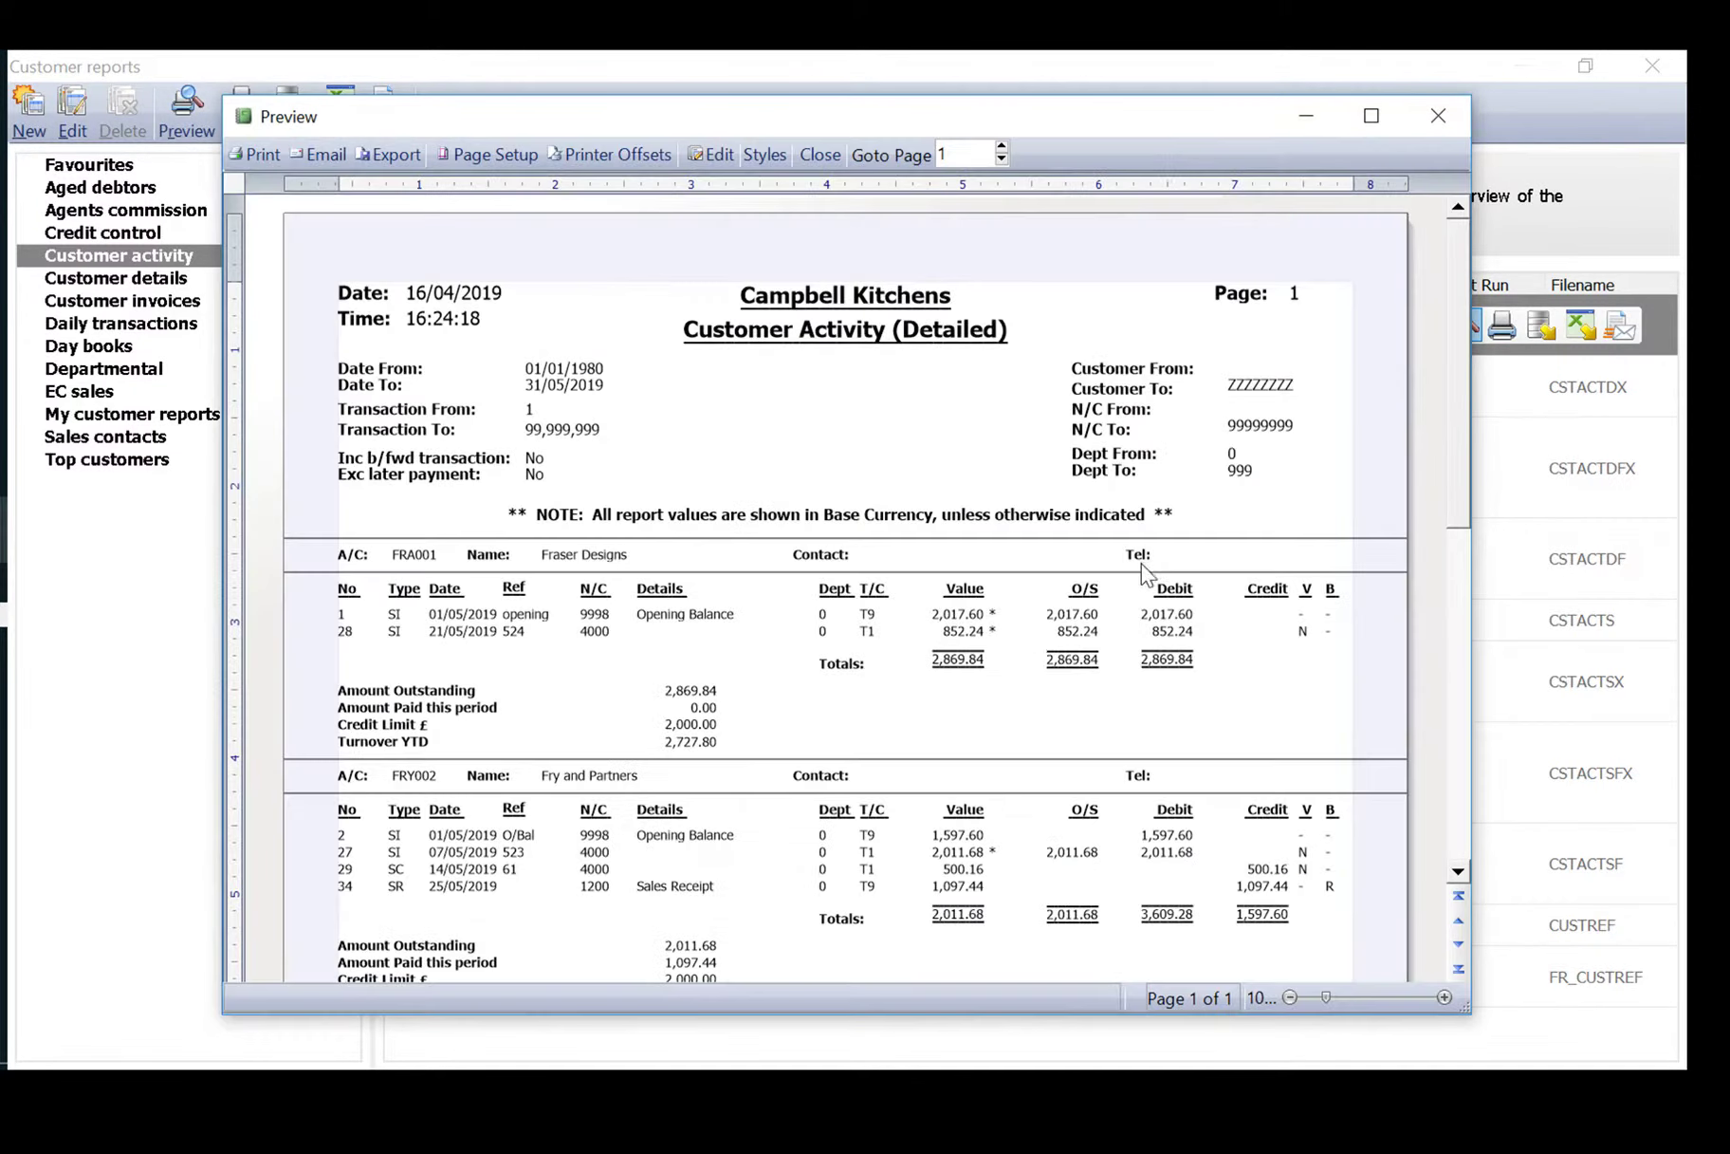
pyautogui.scroll(-3, 1038, 617)
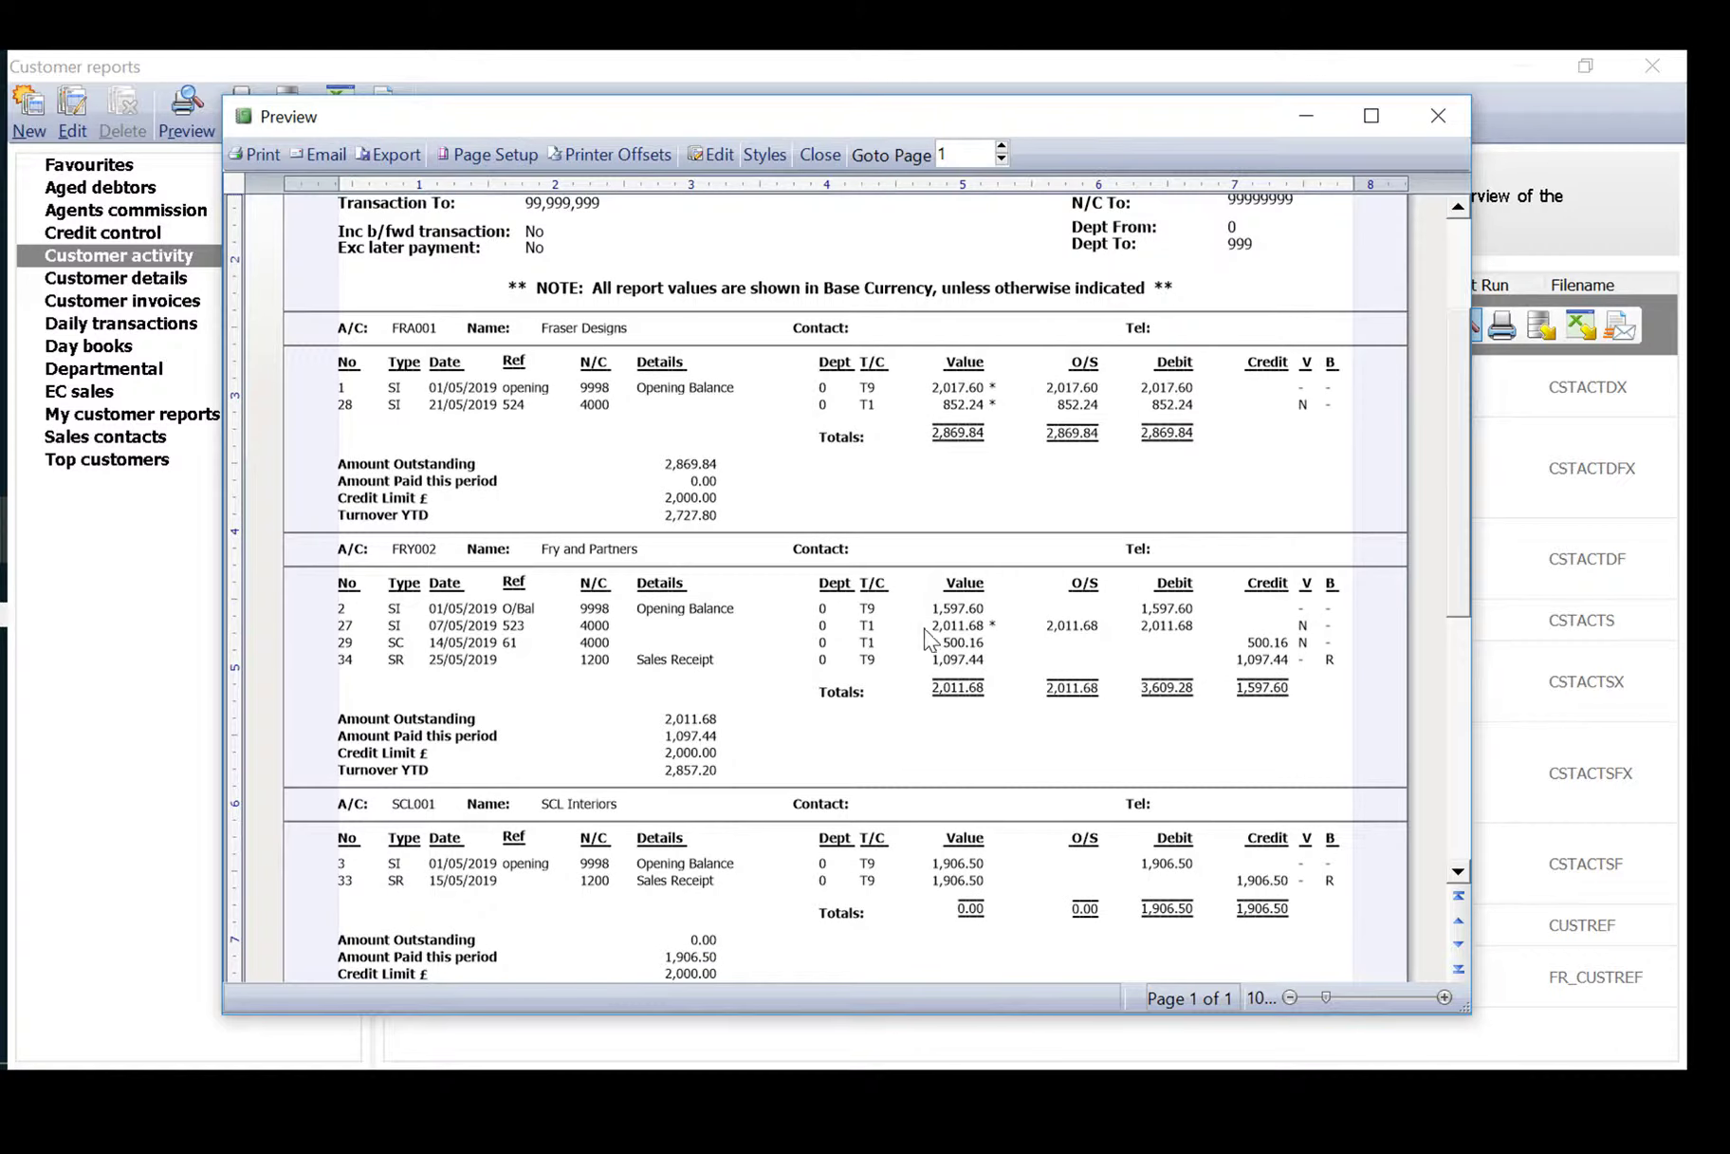
pyautogui.scroll(-1, 930, 607)
pyautogui.scroll(-1, 936, 587)
pyautogui.scroll(2, 945, 585)
pyautogui.scroll(2, 937, 432)
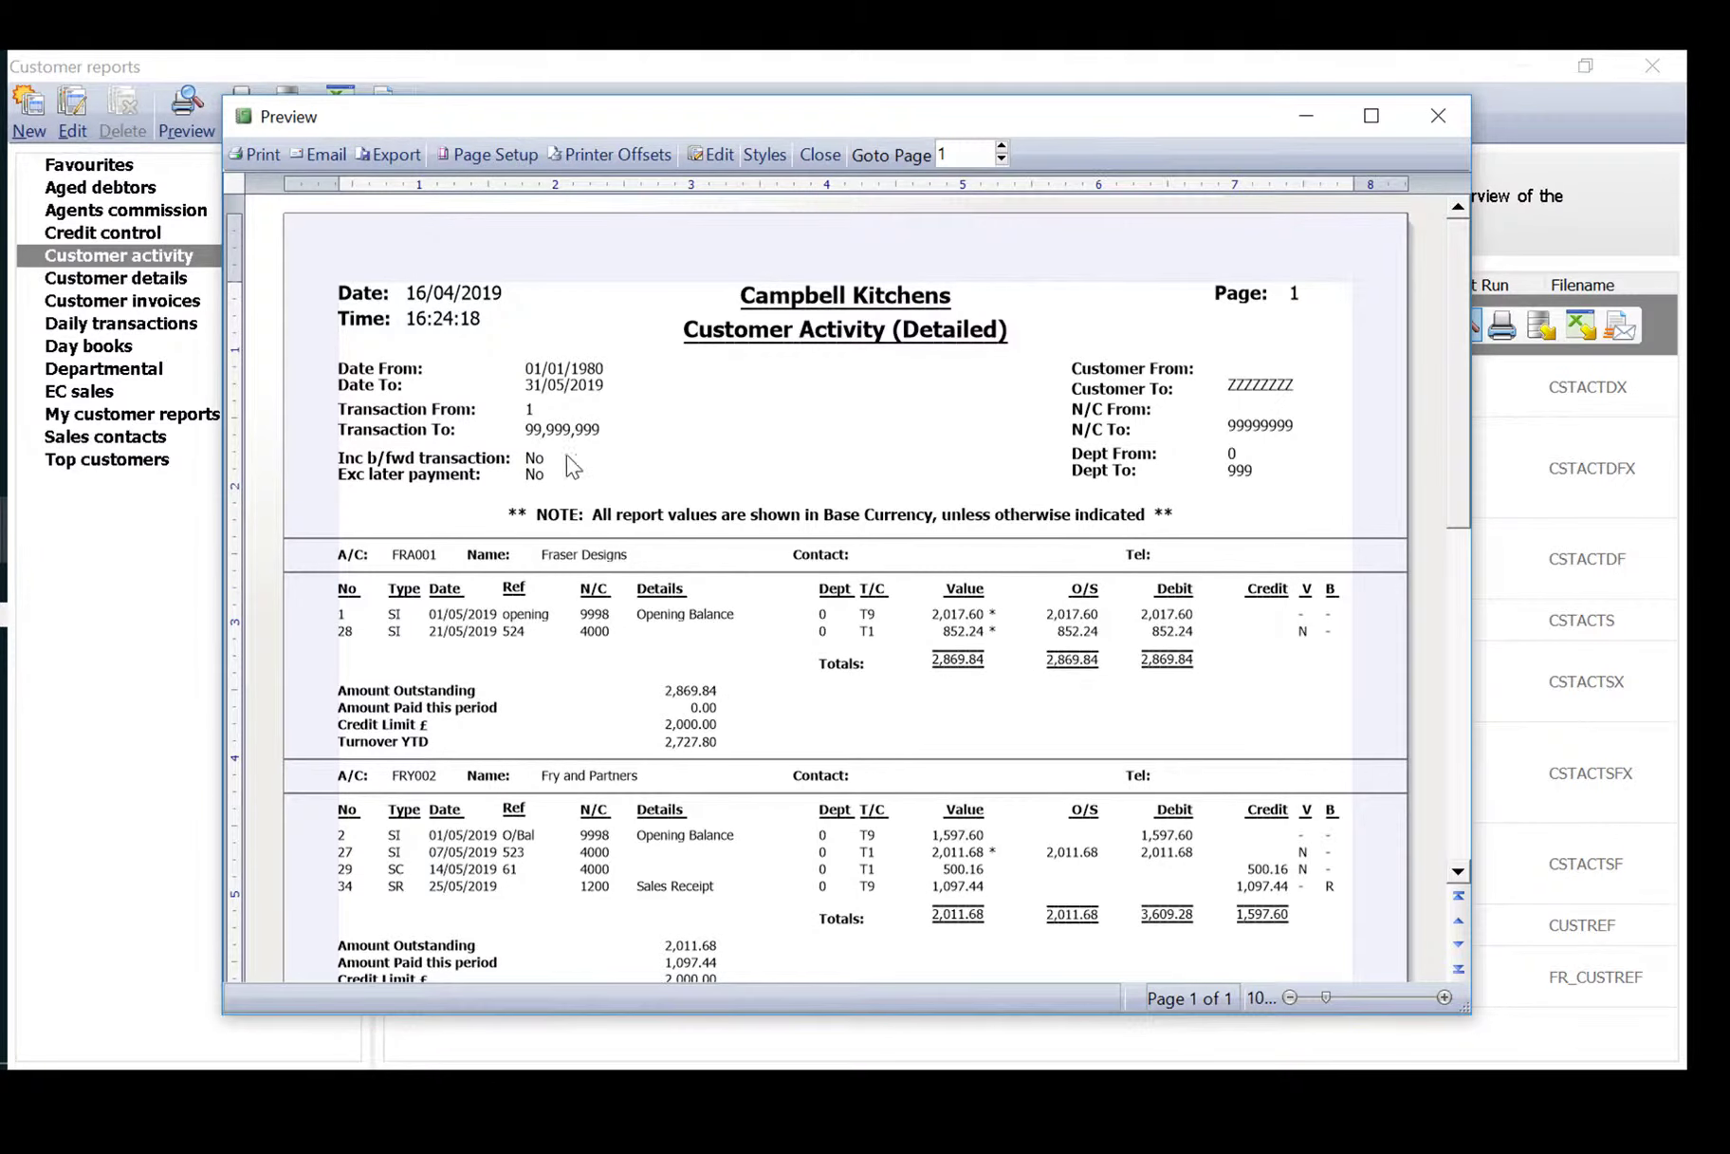
pyautogui.click(1439, 116)
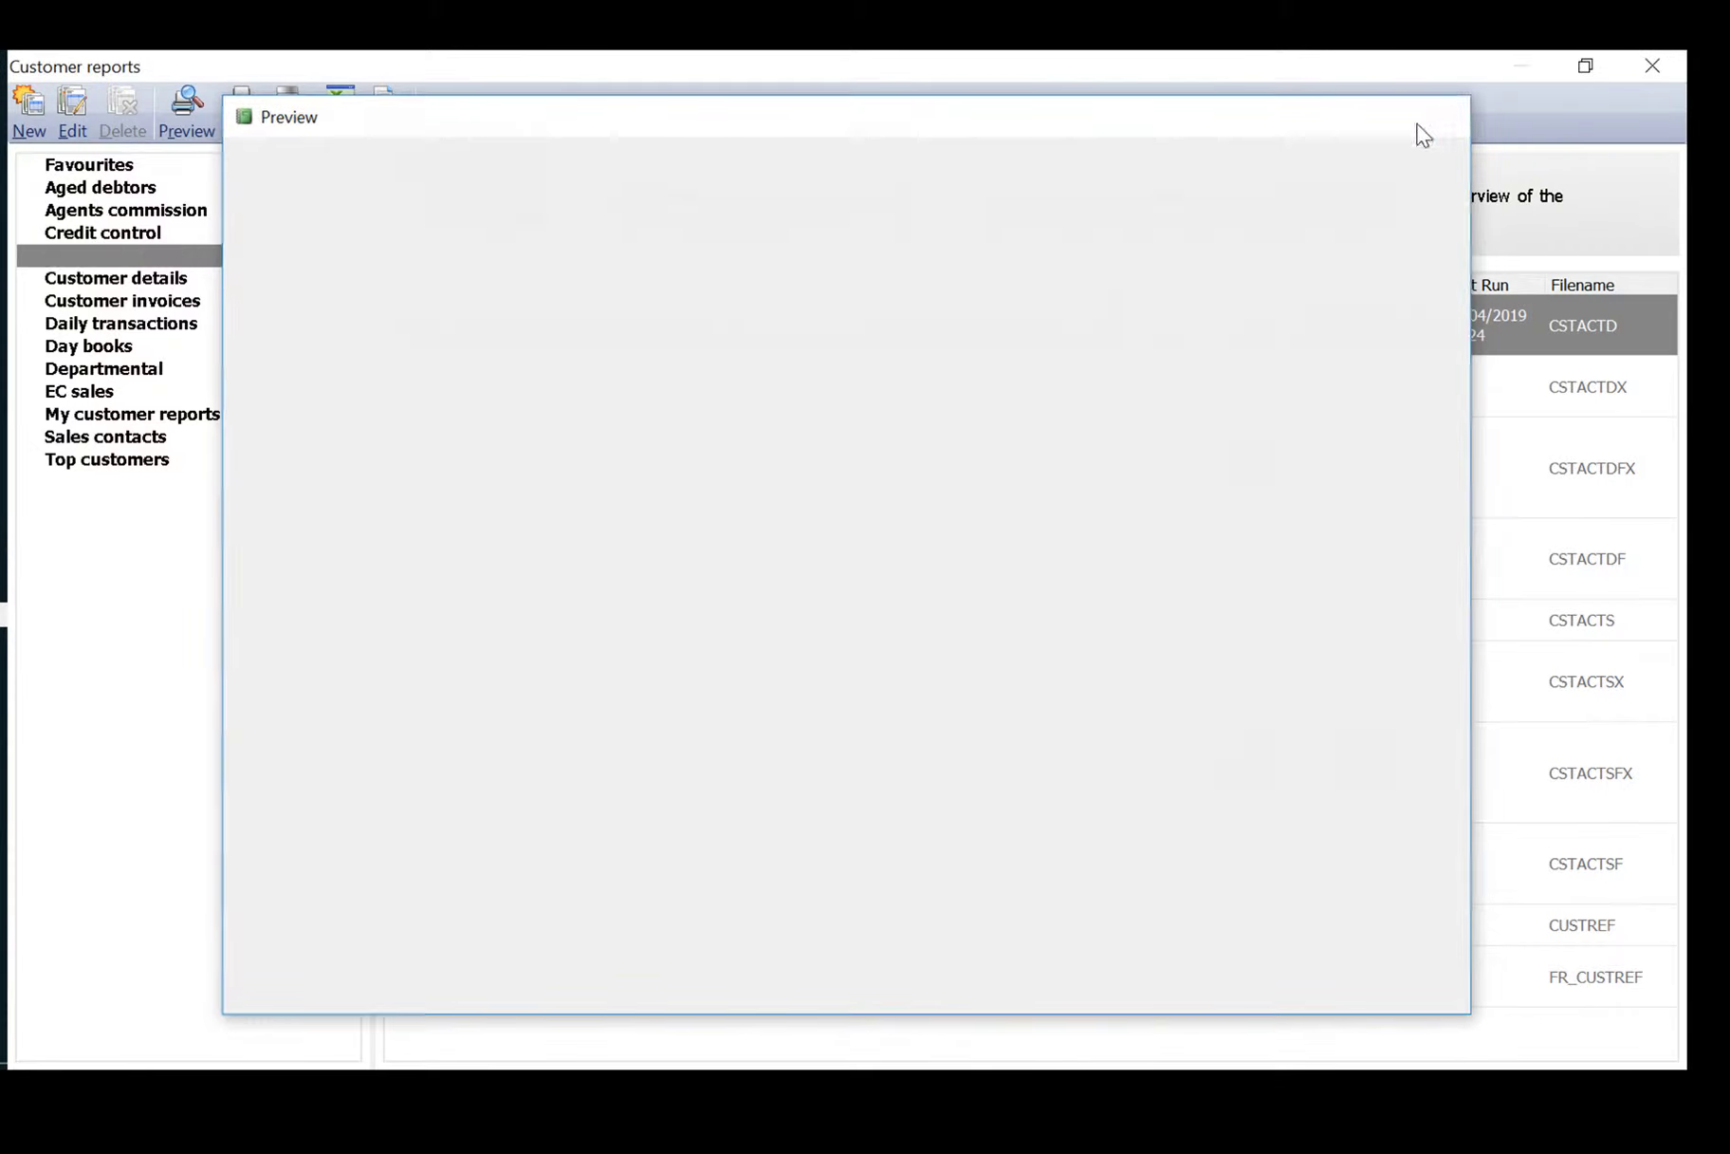
# Preview the Day Books: Customer Invoices (Summary) report, 8,385.62 gross, with default criteria, then close it
pyautogui.click(122, 347)
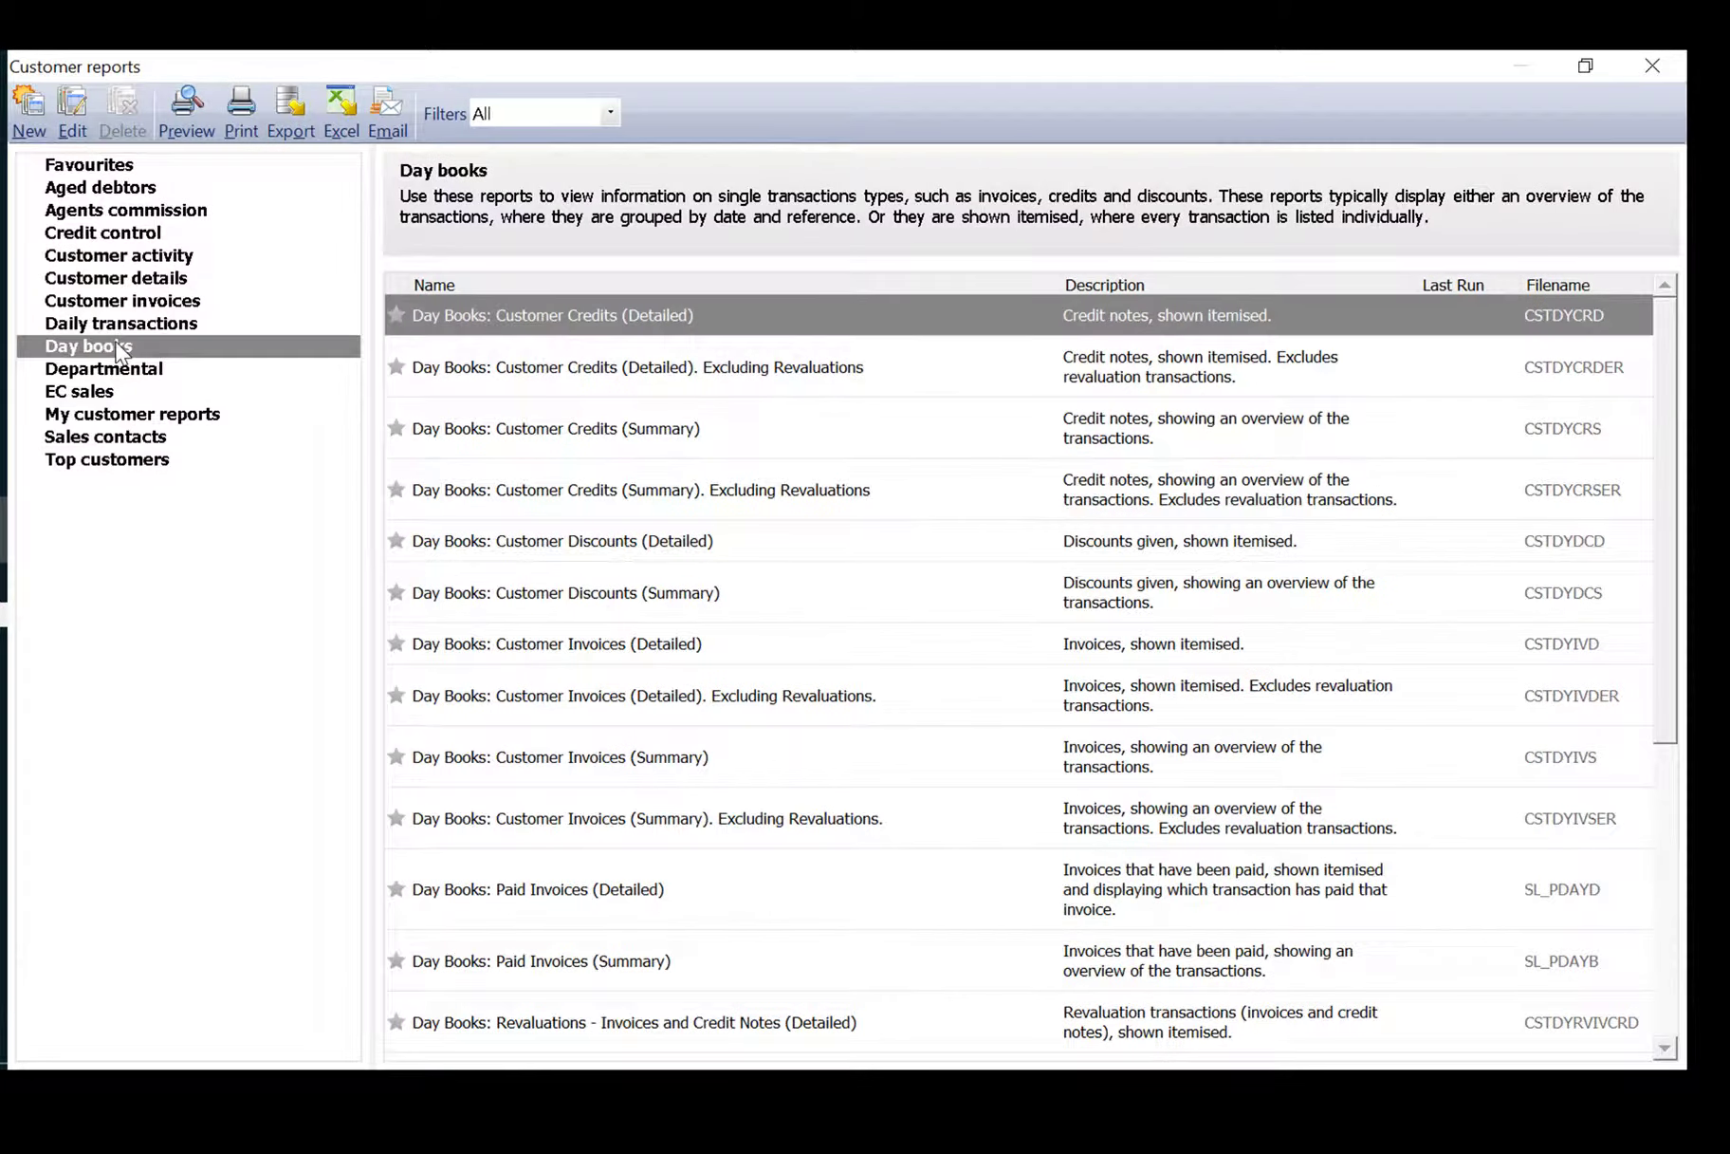
pyautogui.moveTo(527, 323)
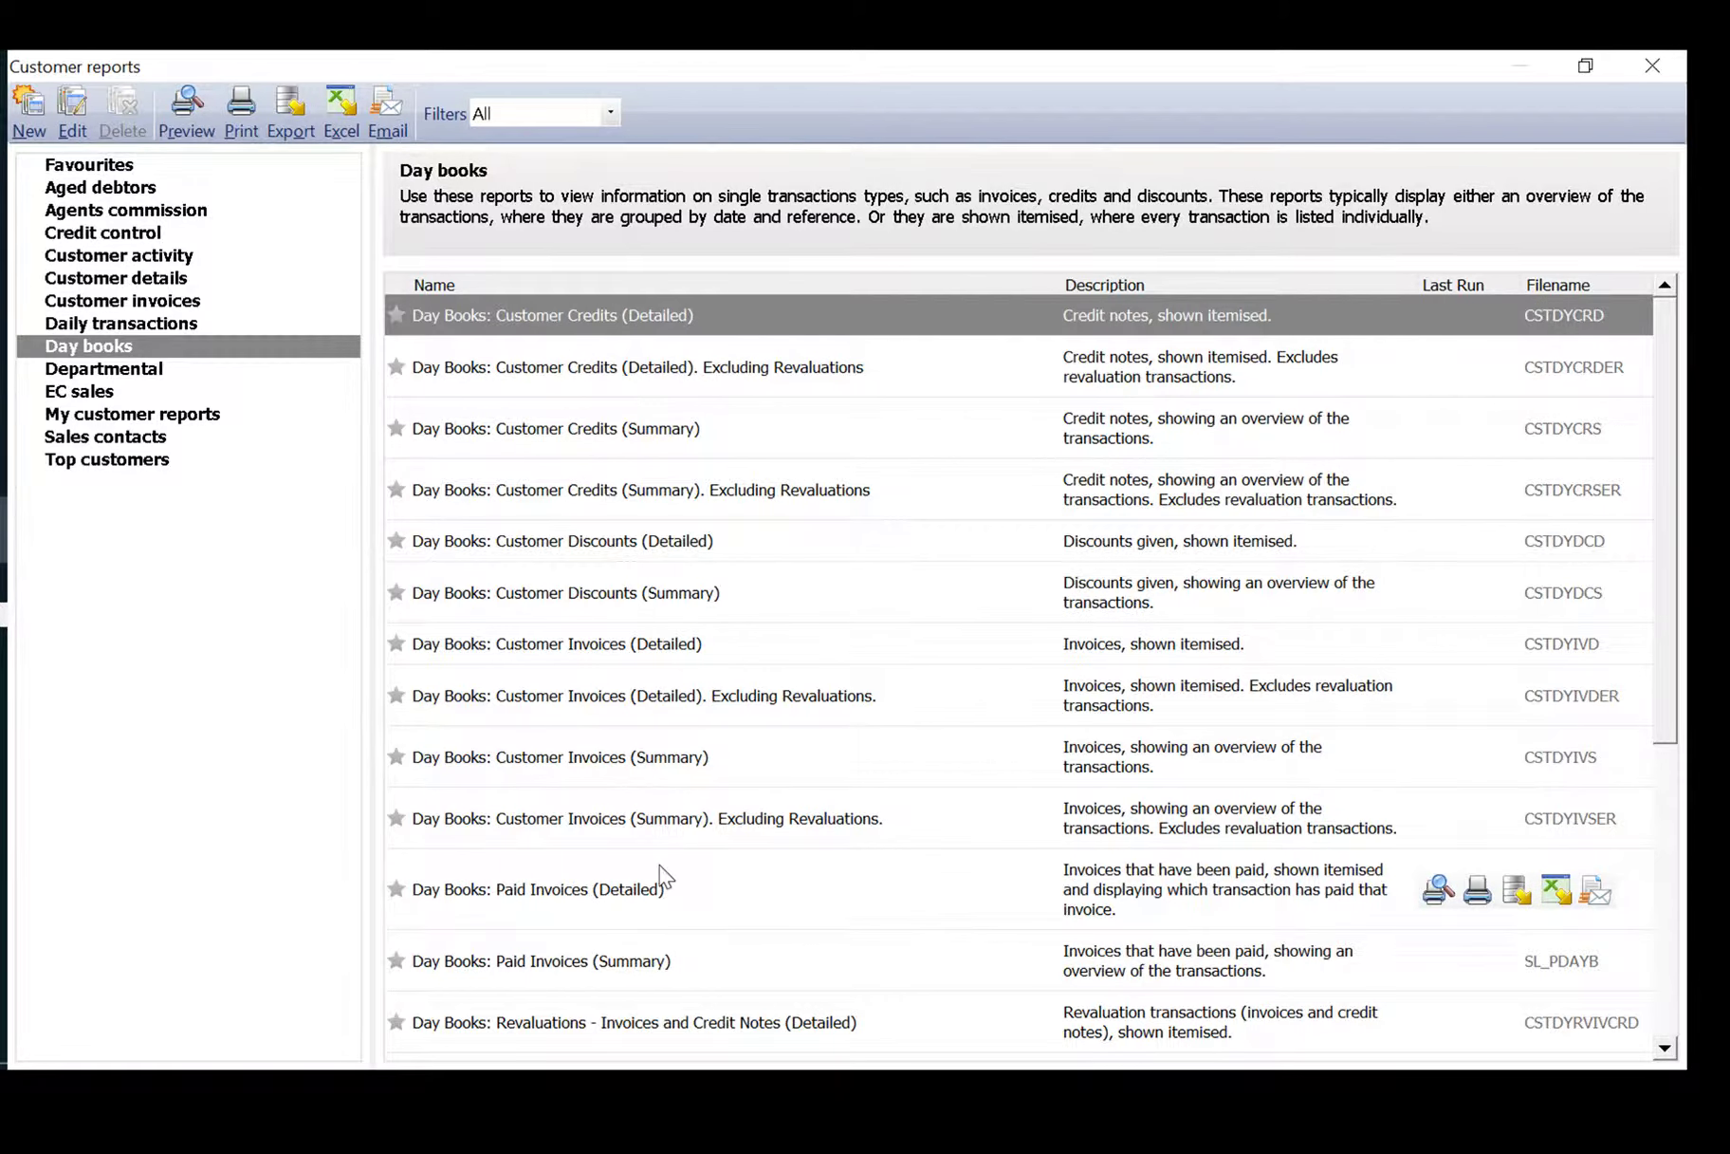
pyautogui.click(641, 765)
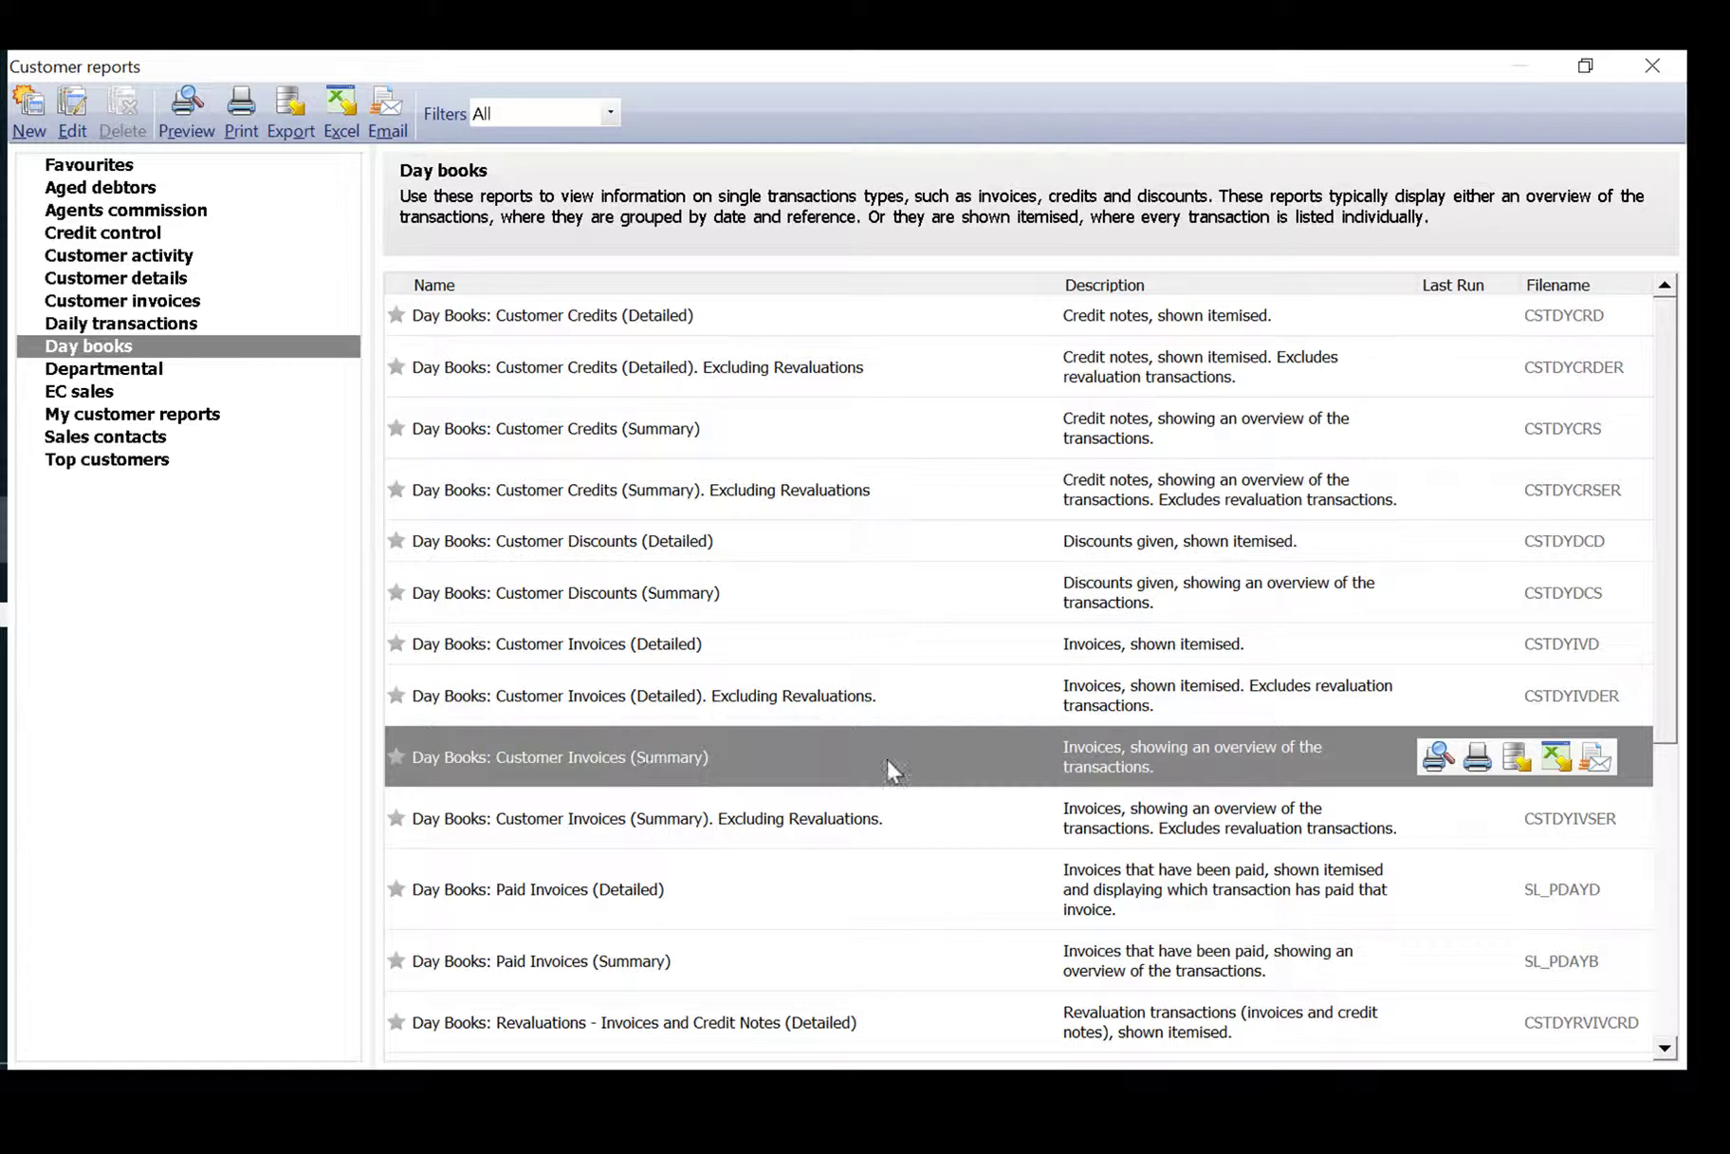
pyautogui.click(1438, 758)
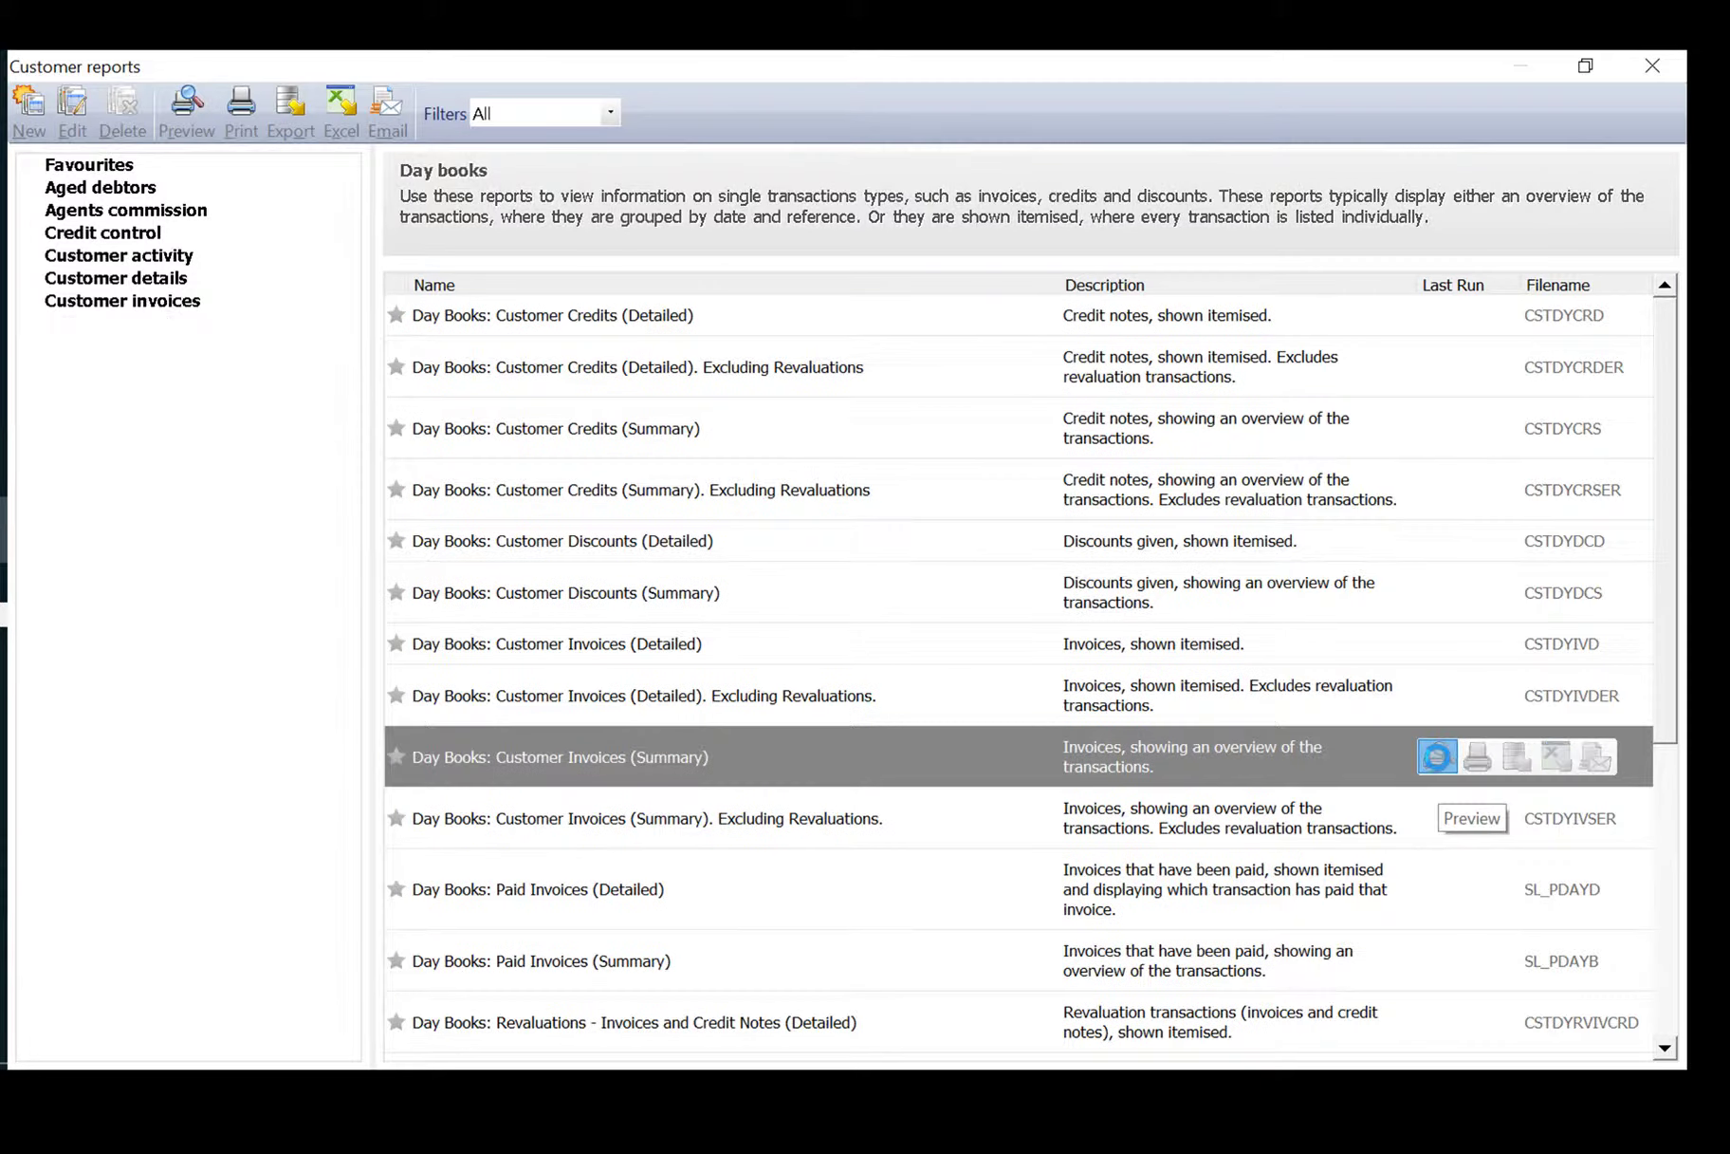
pyautogui.click(1086, 719)
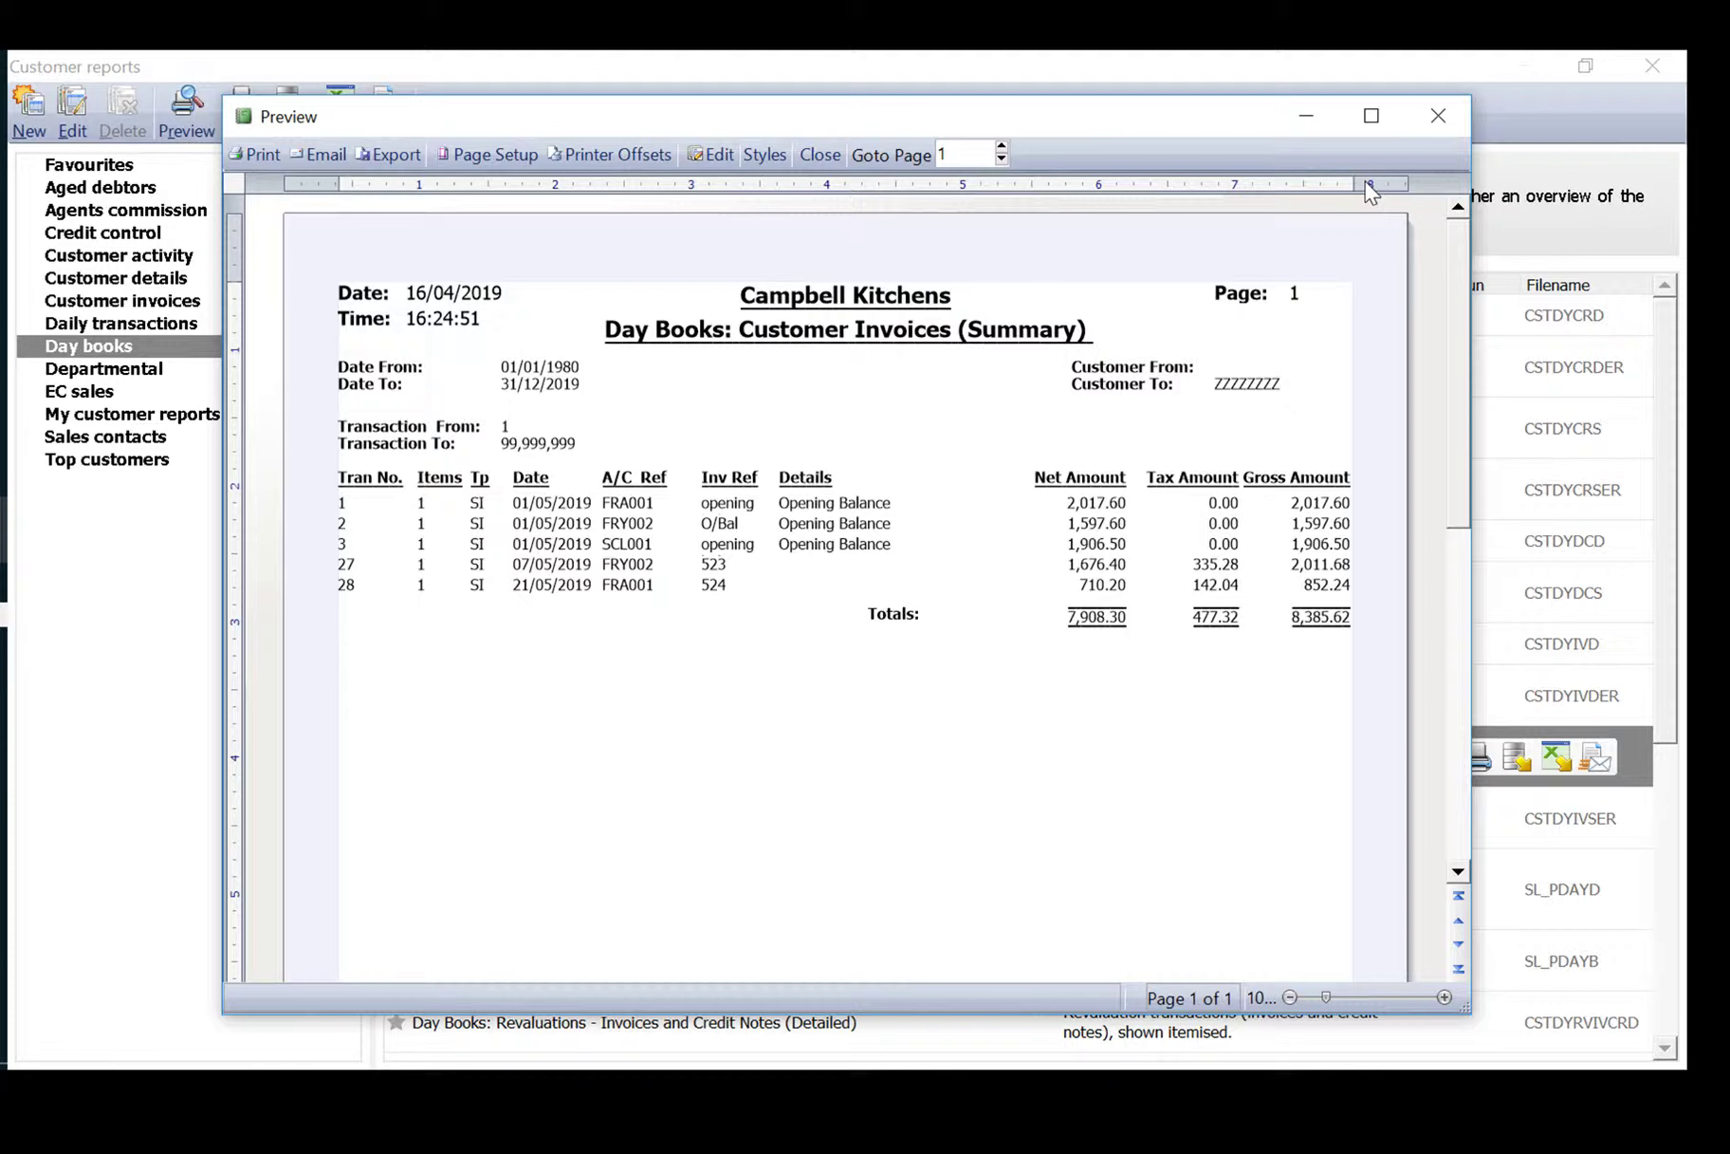
pyautogui.click(1430, 115)
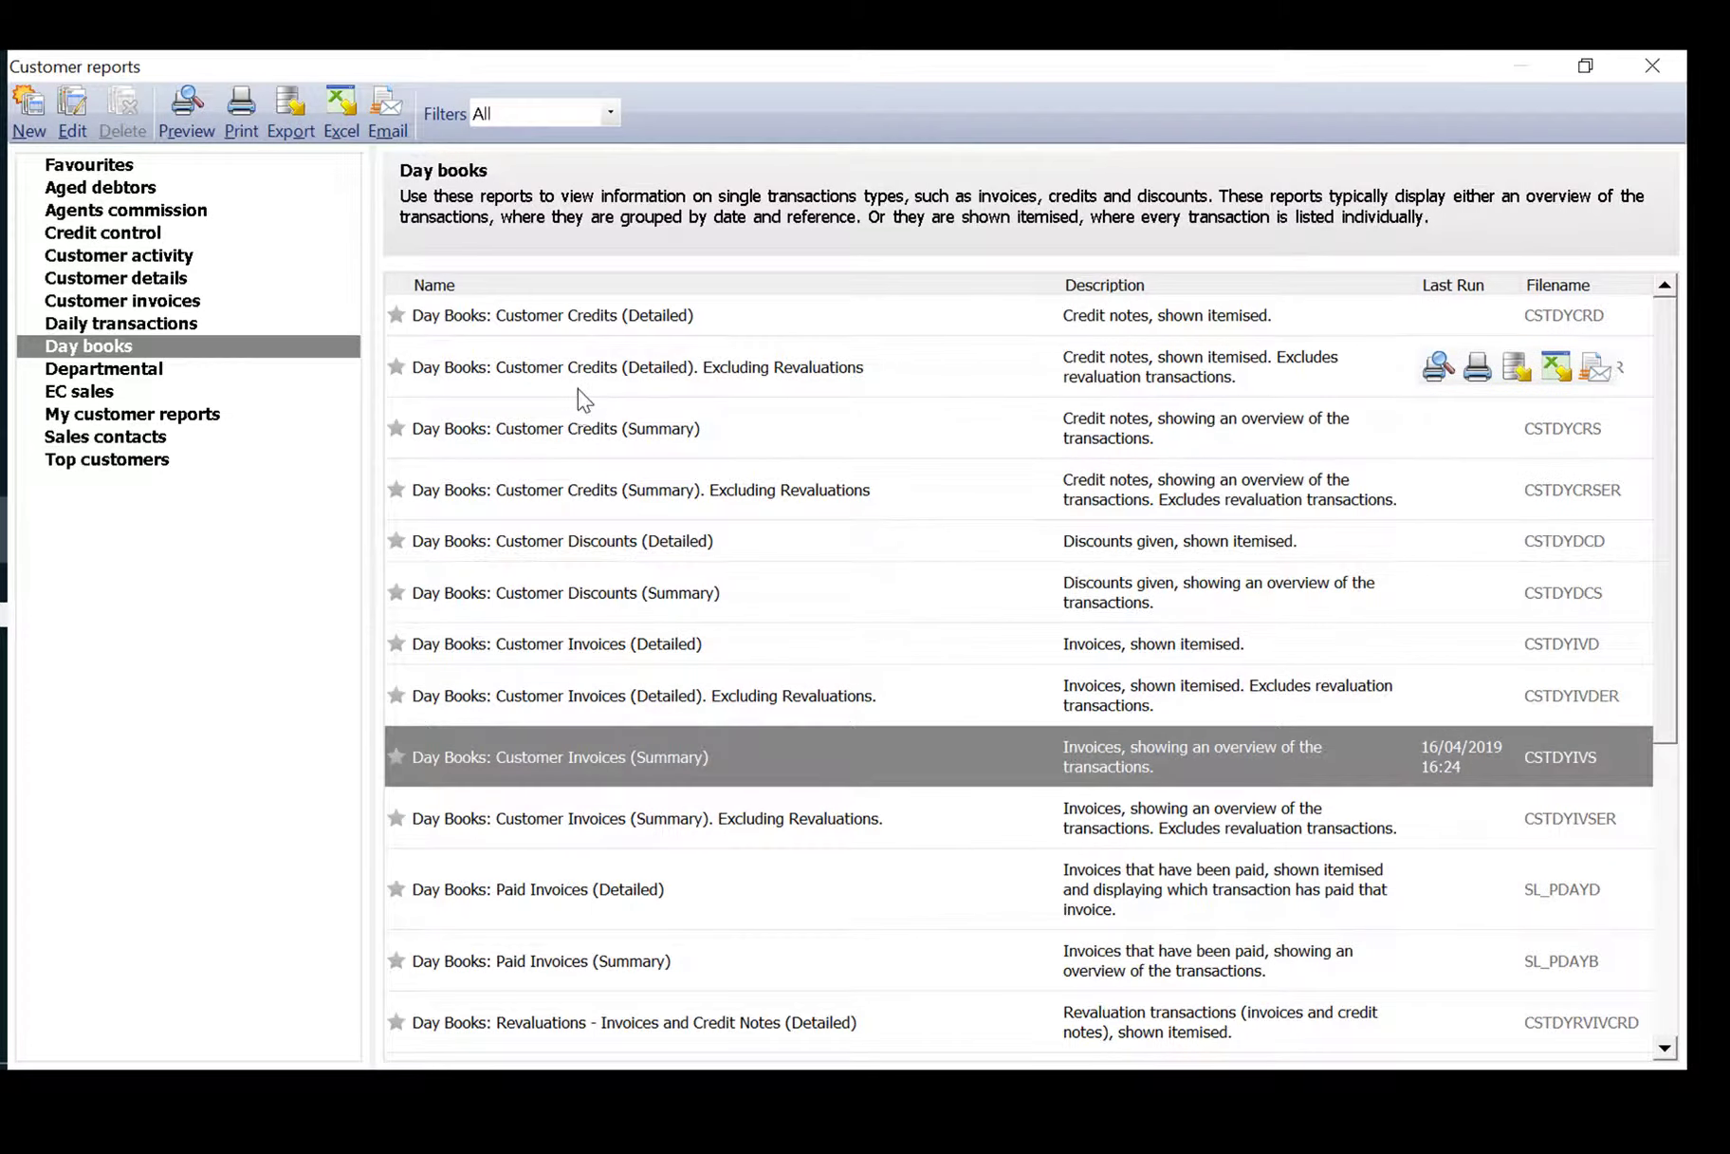
# Close the customer reports and open the supplier reports at the Aged creditors group
pyautogui.click(1653, 67)
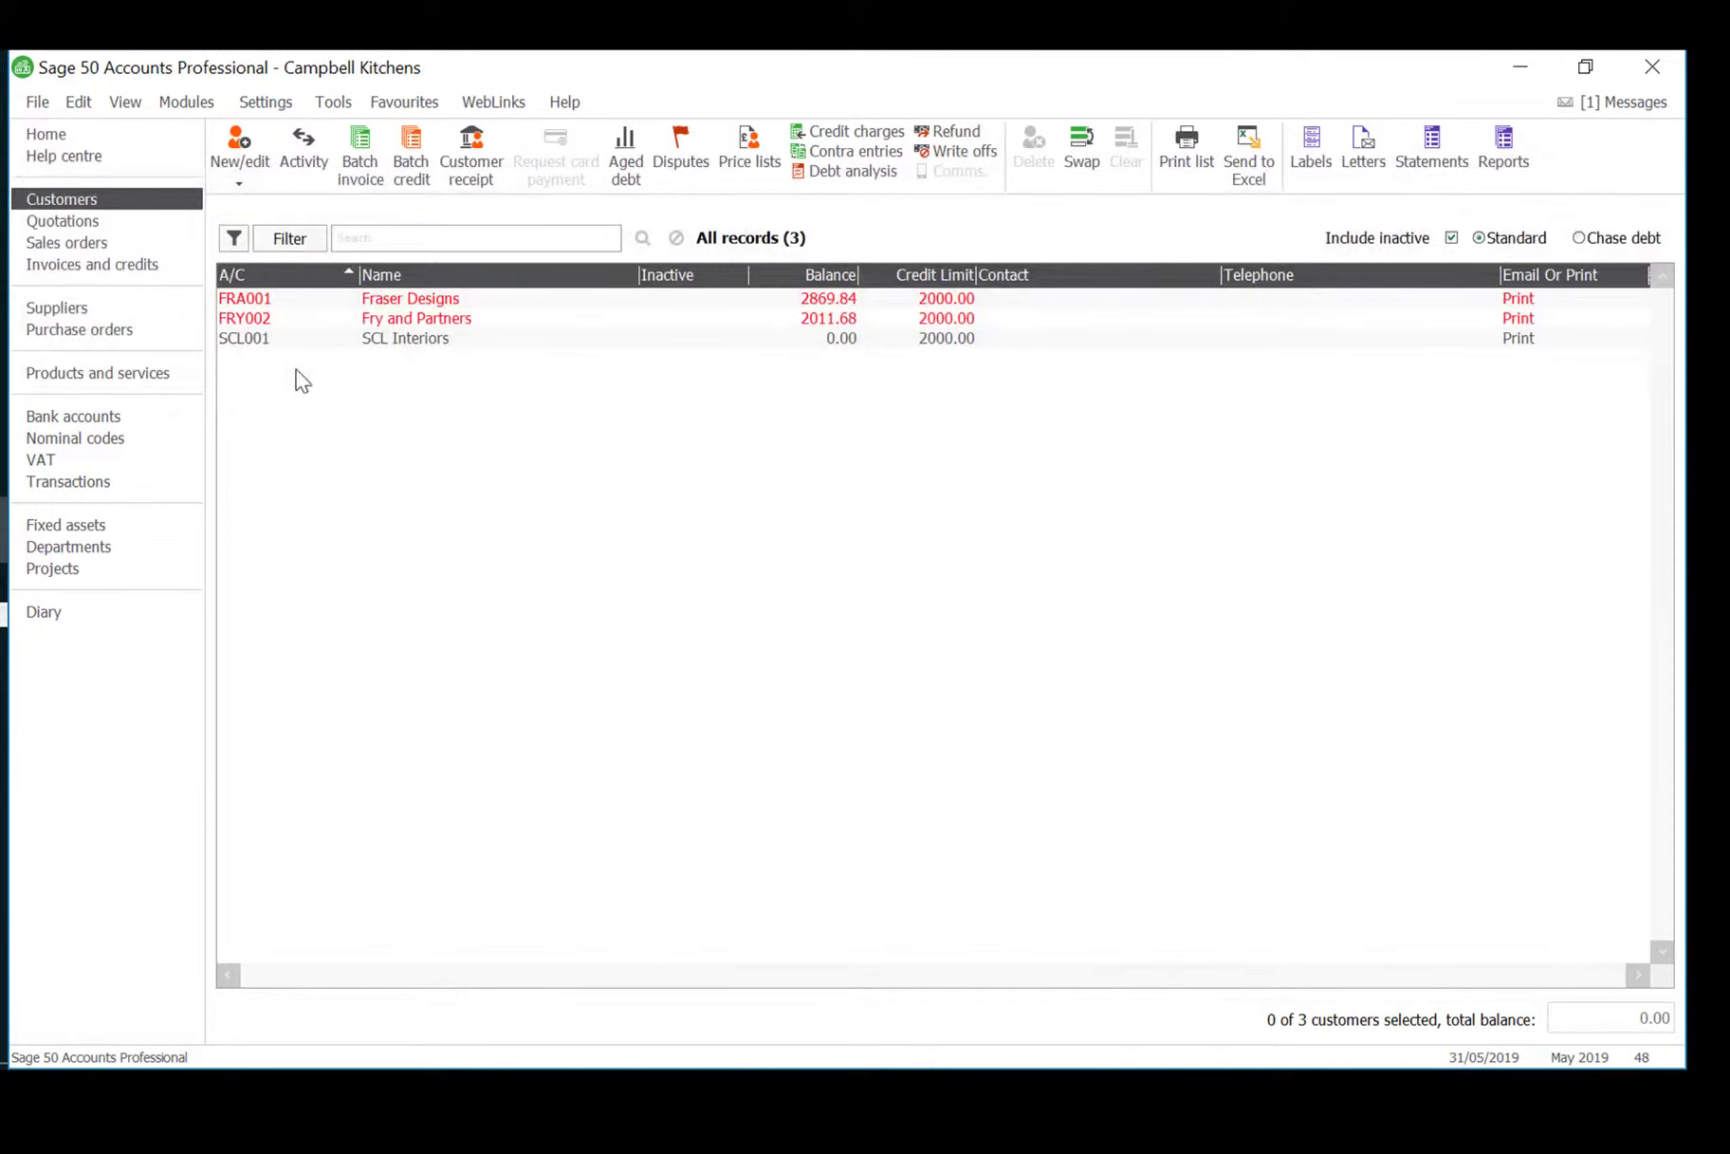
pyautogui.click(65, 308)
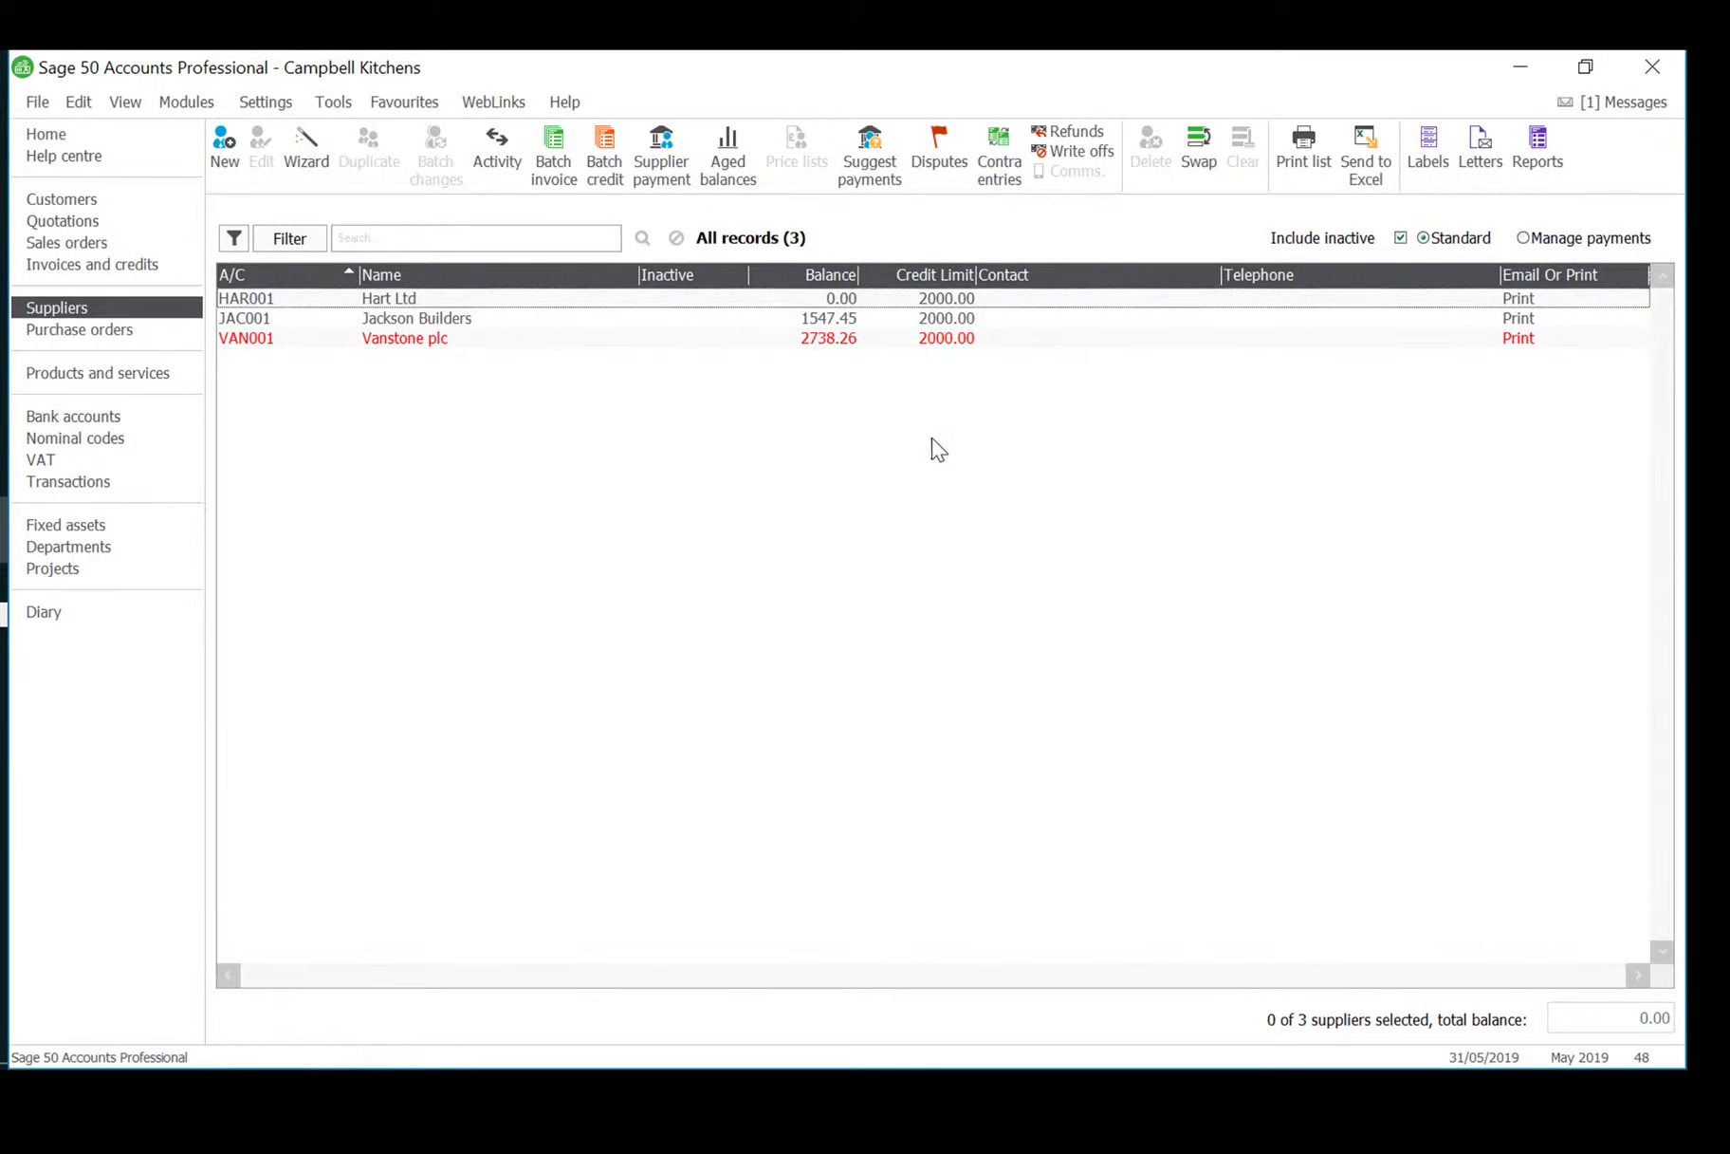
pyautogui.click(1537, 152)
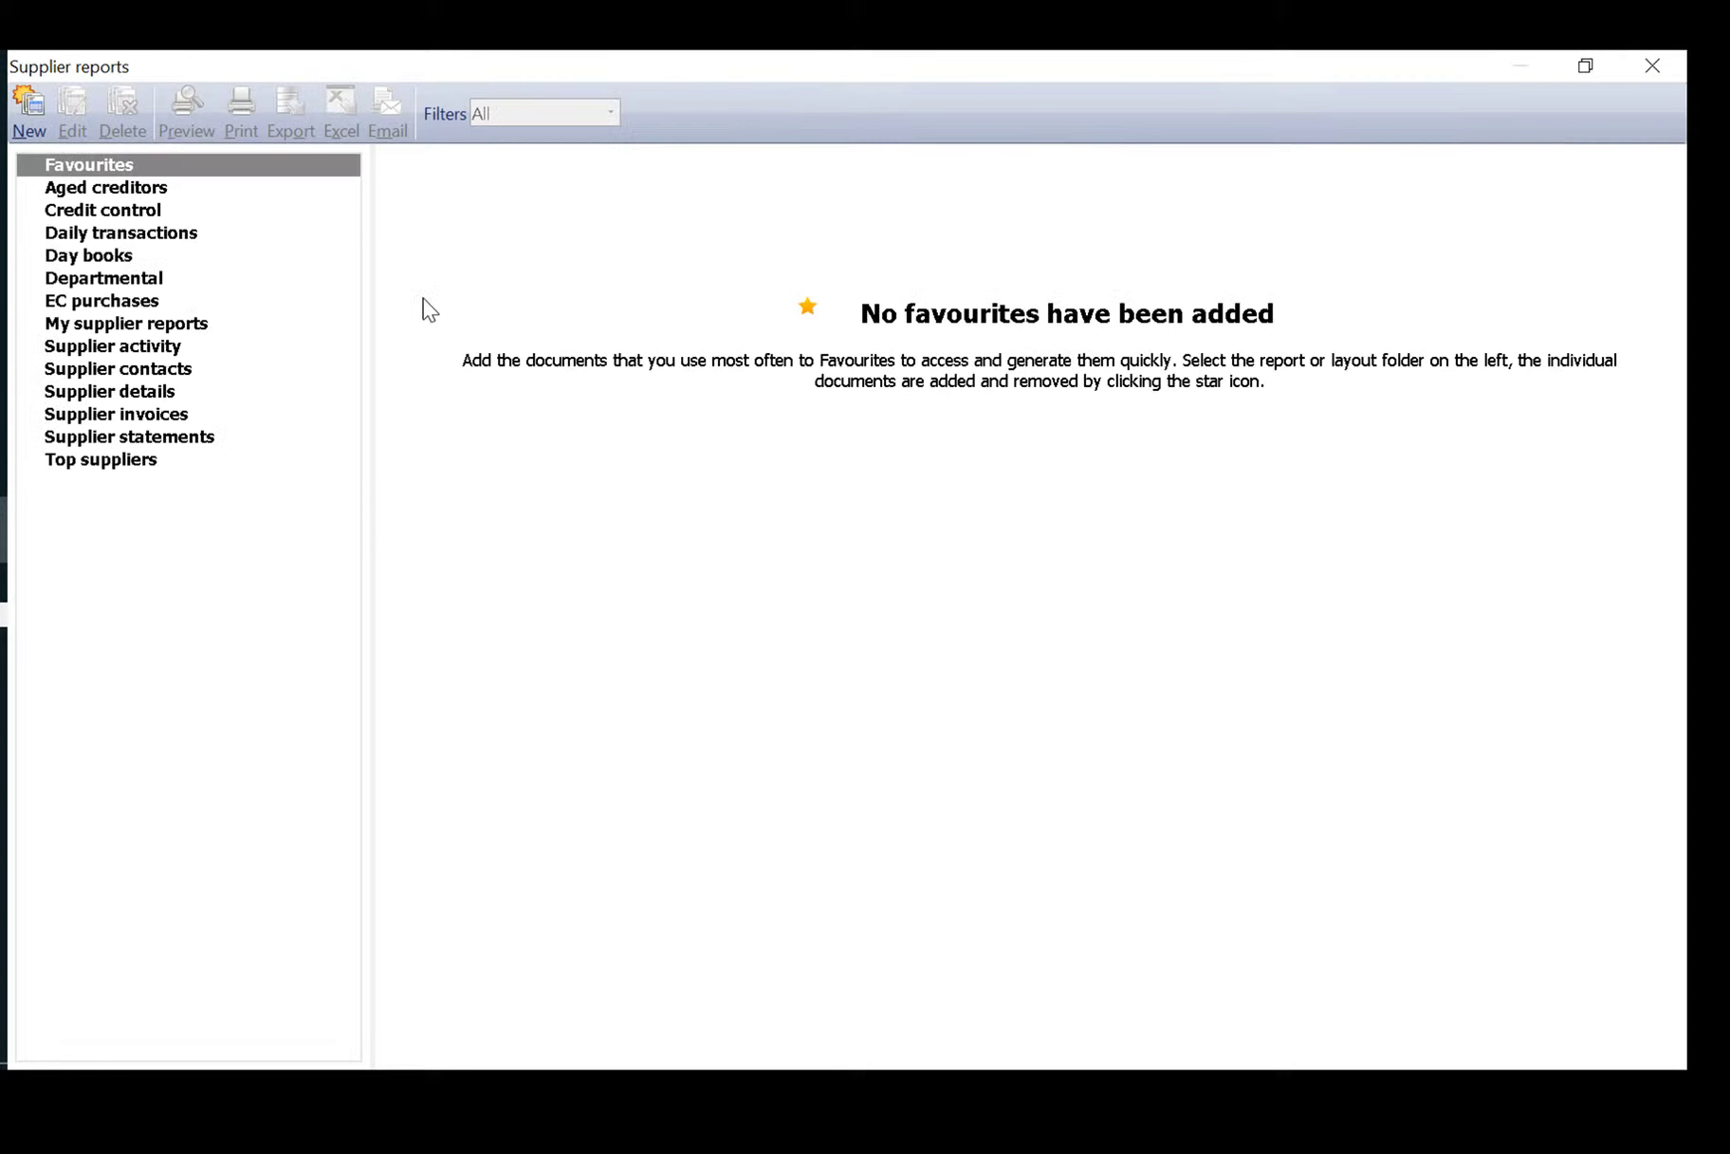
pyautogui.click(122, 189)
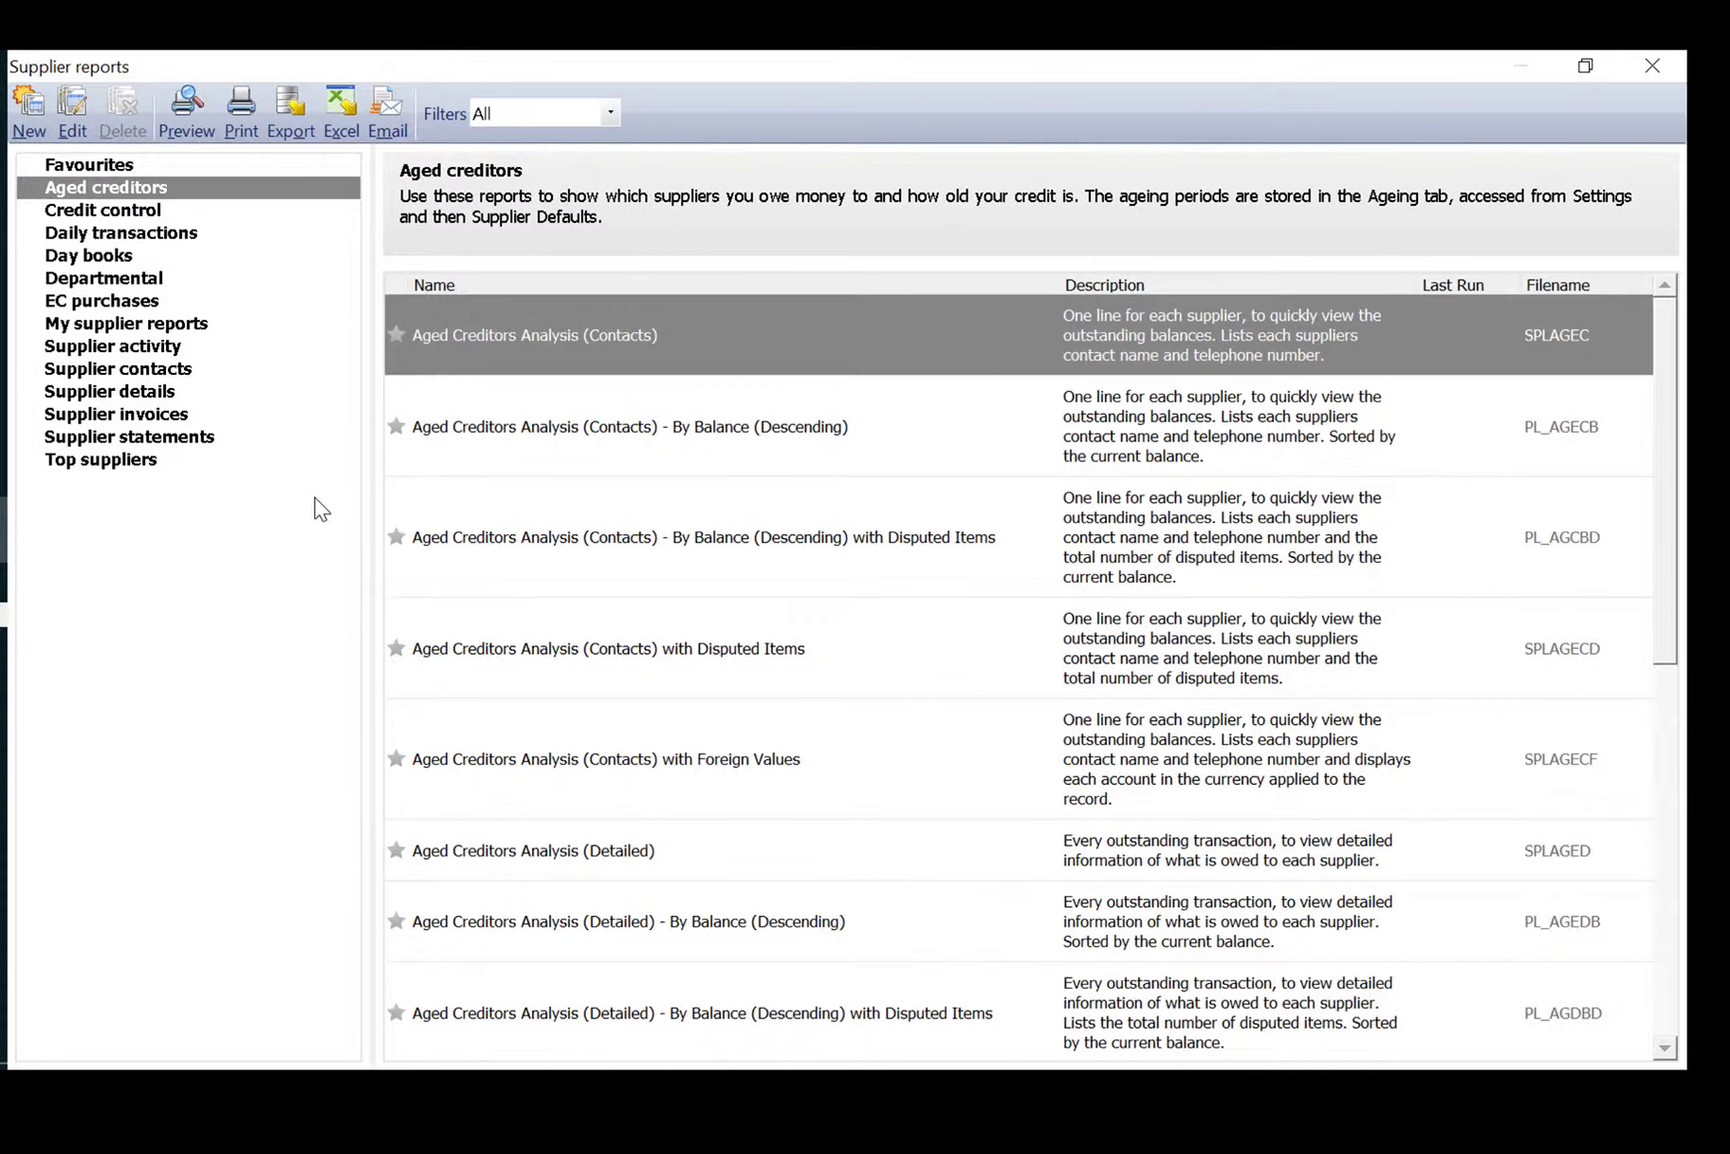
# Preview Aged Creditors Analysis (Detailed) with default criteria and scroll through its 4,285.71 total
pyautogui.click(536, 847)
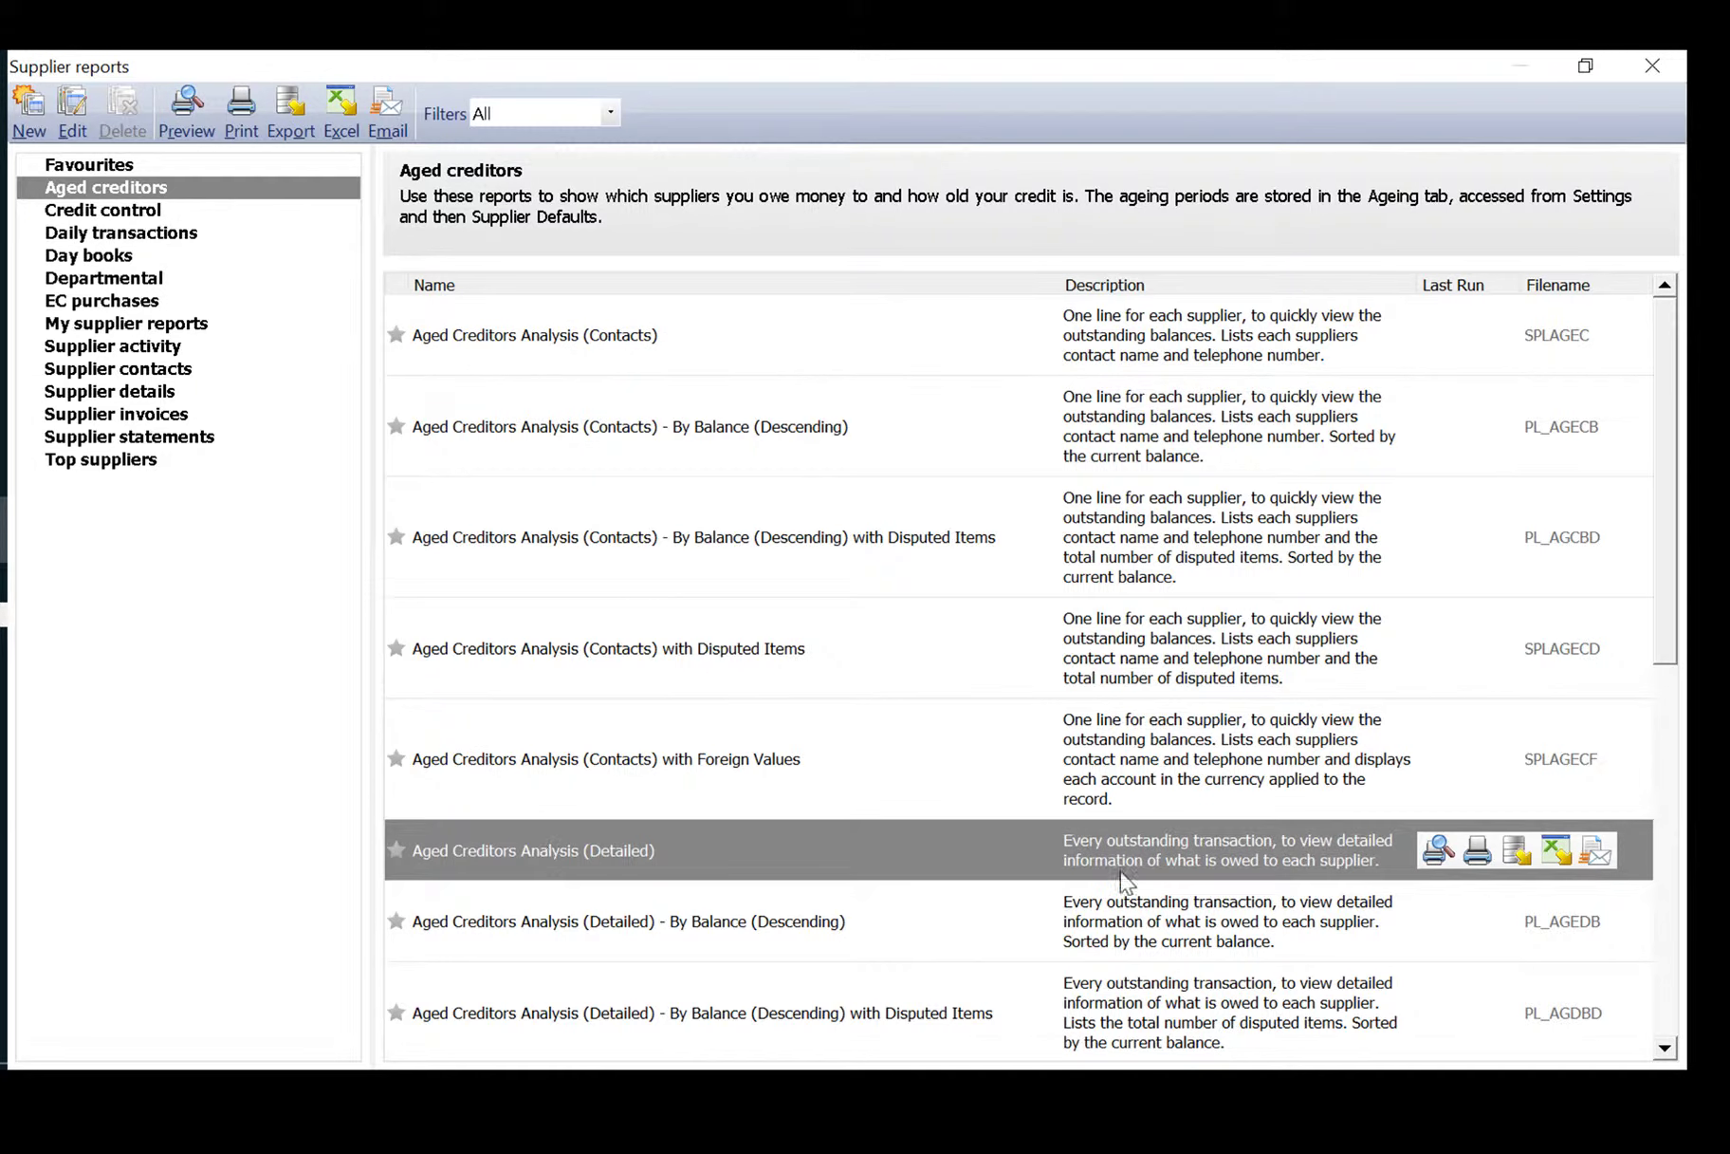
pyautogui.click(1438, 850)
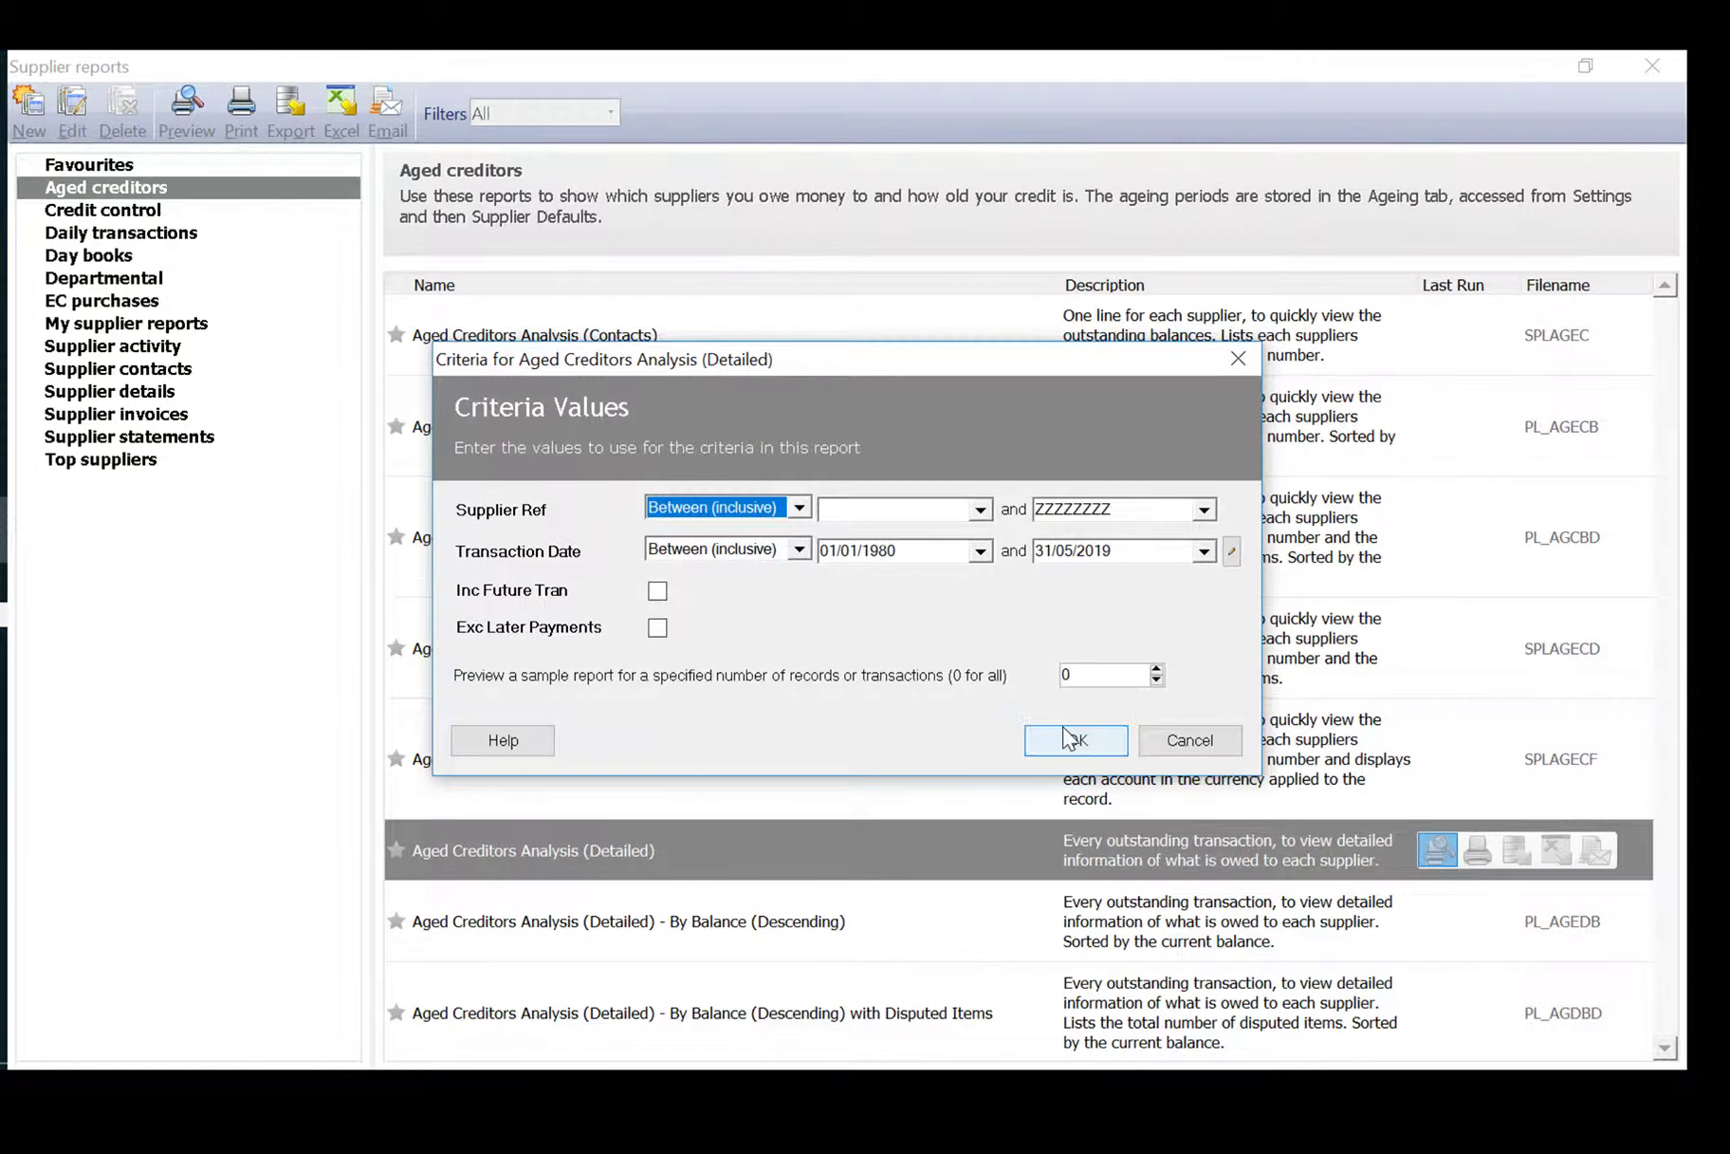
pyautogui.click(1073, 740)
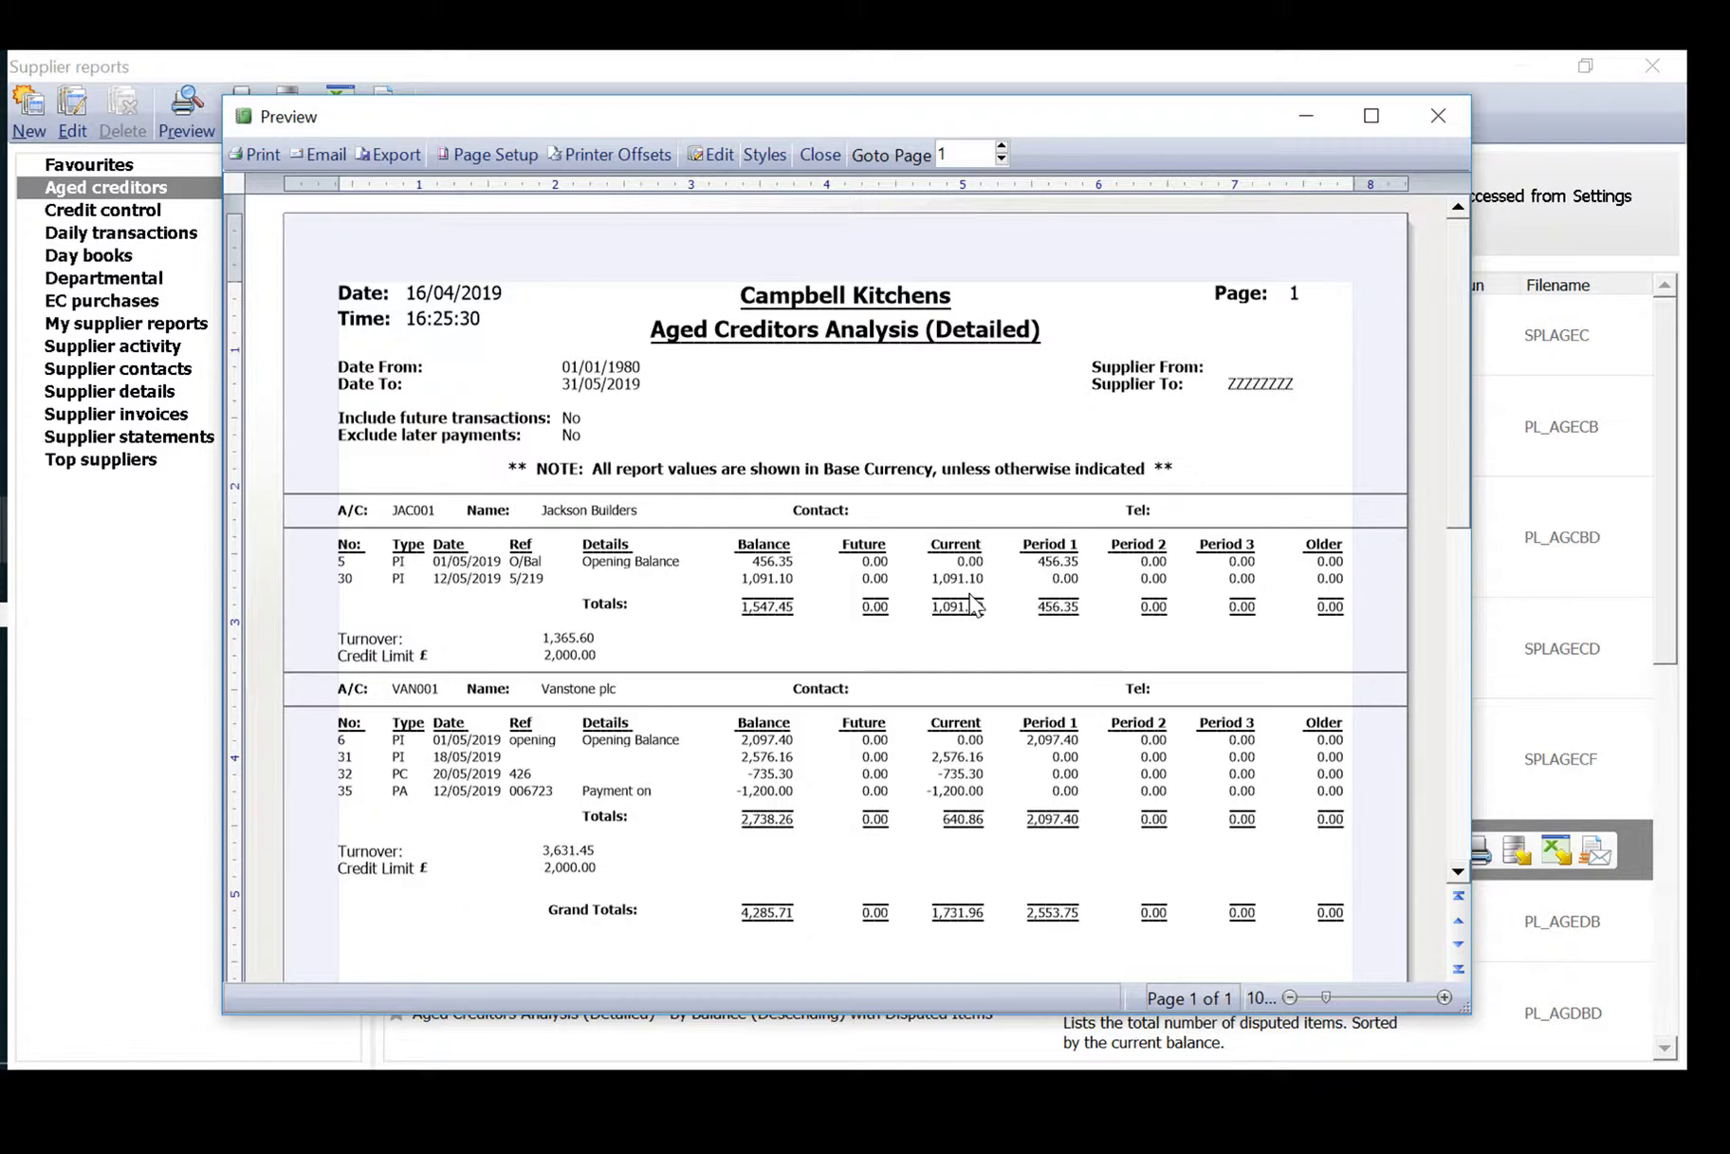
pyautogui.scroll(-3, 969, 597)
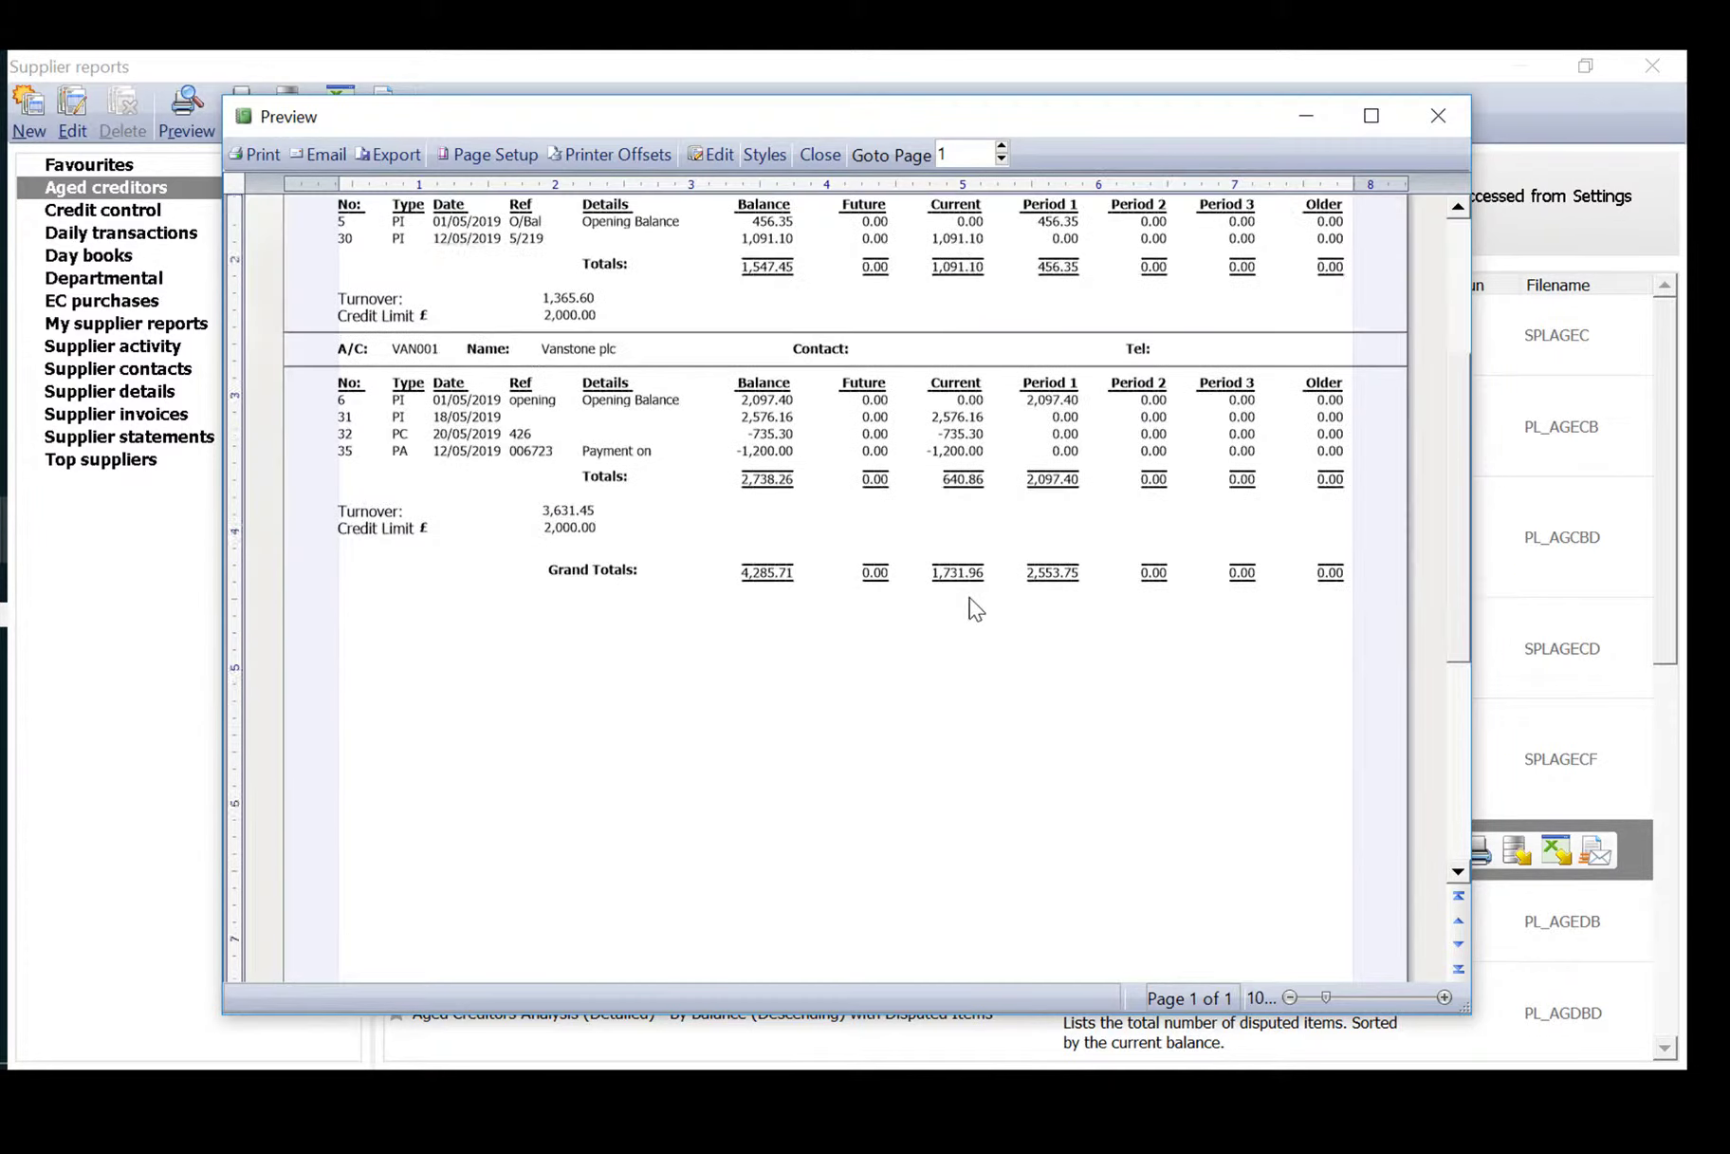
pyautogui.scroll(-3, 972, 603)
pyautogui.scroll(4, 968, 592)
pyautogui.scroll(3, 996, 567)
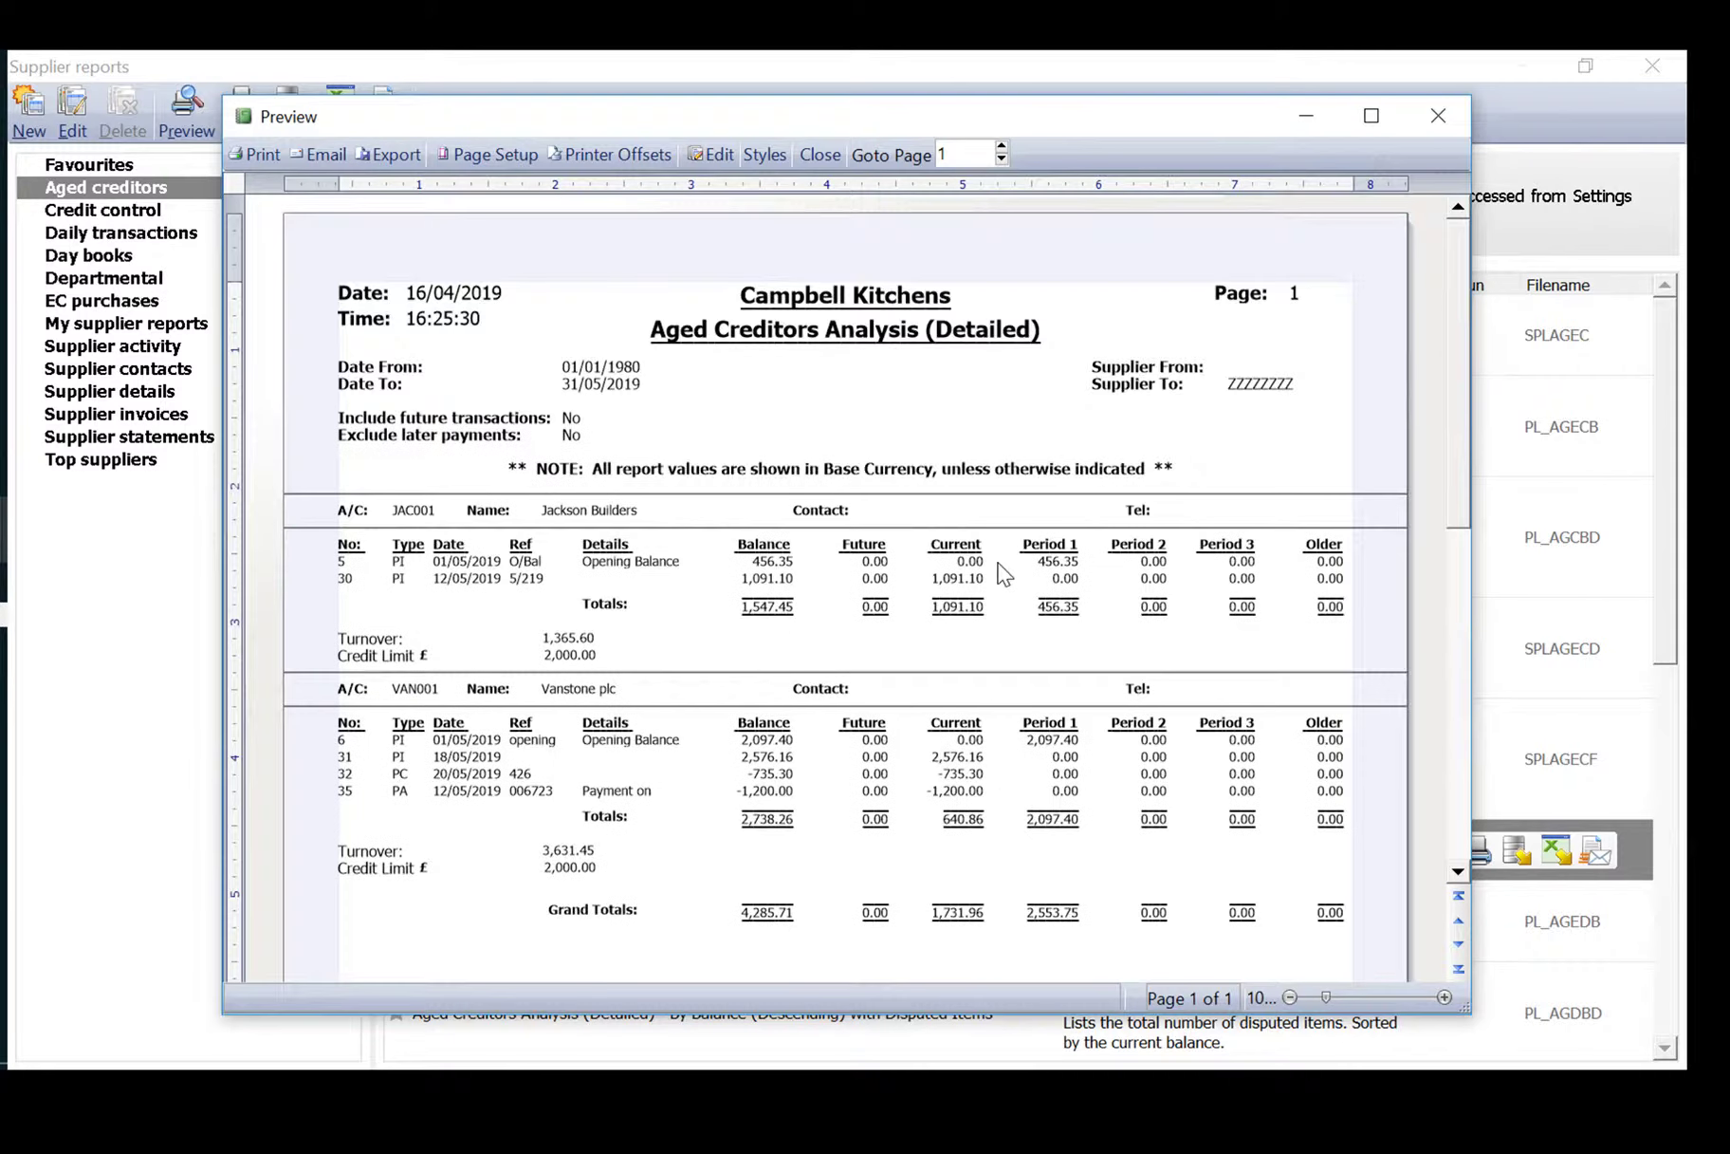
# Close the aged creditors preview and list the Supplier activity reports
pyautogui.click(1438, 115)
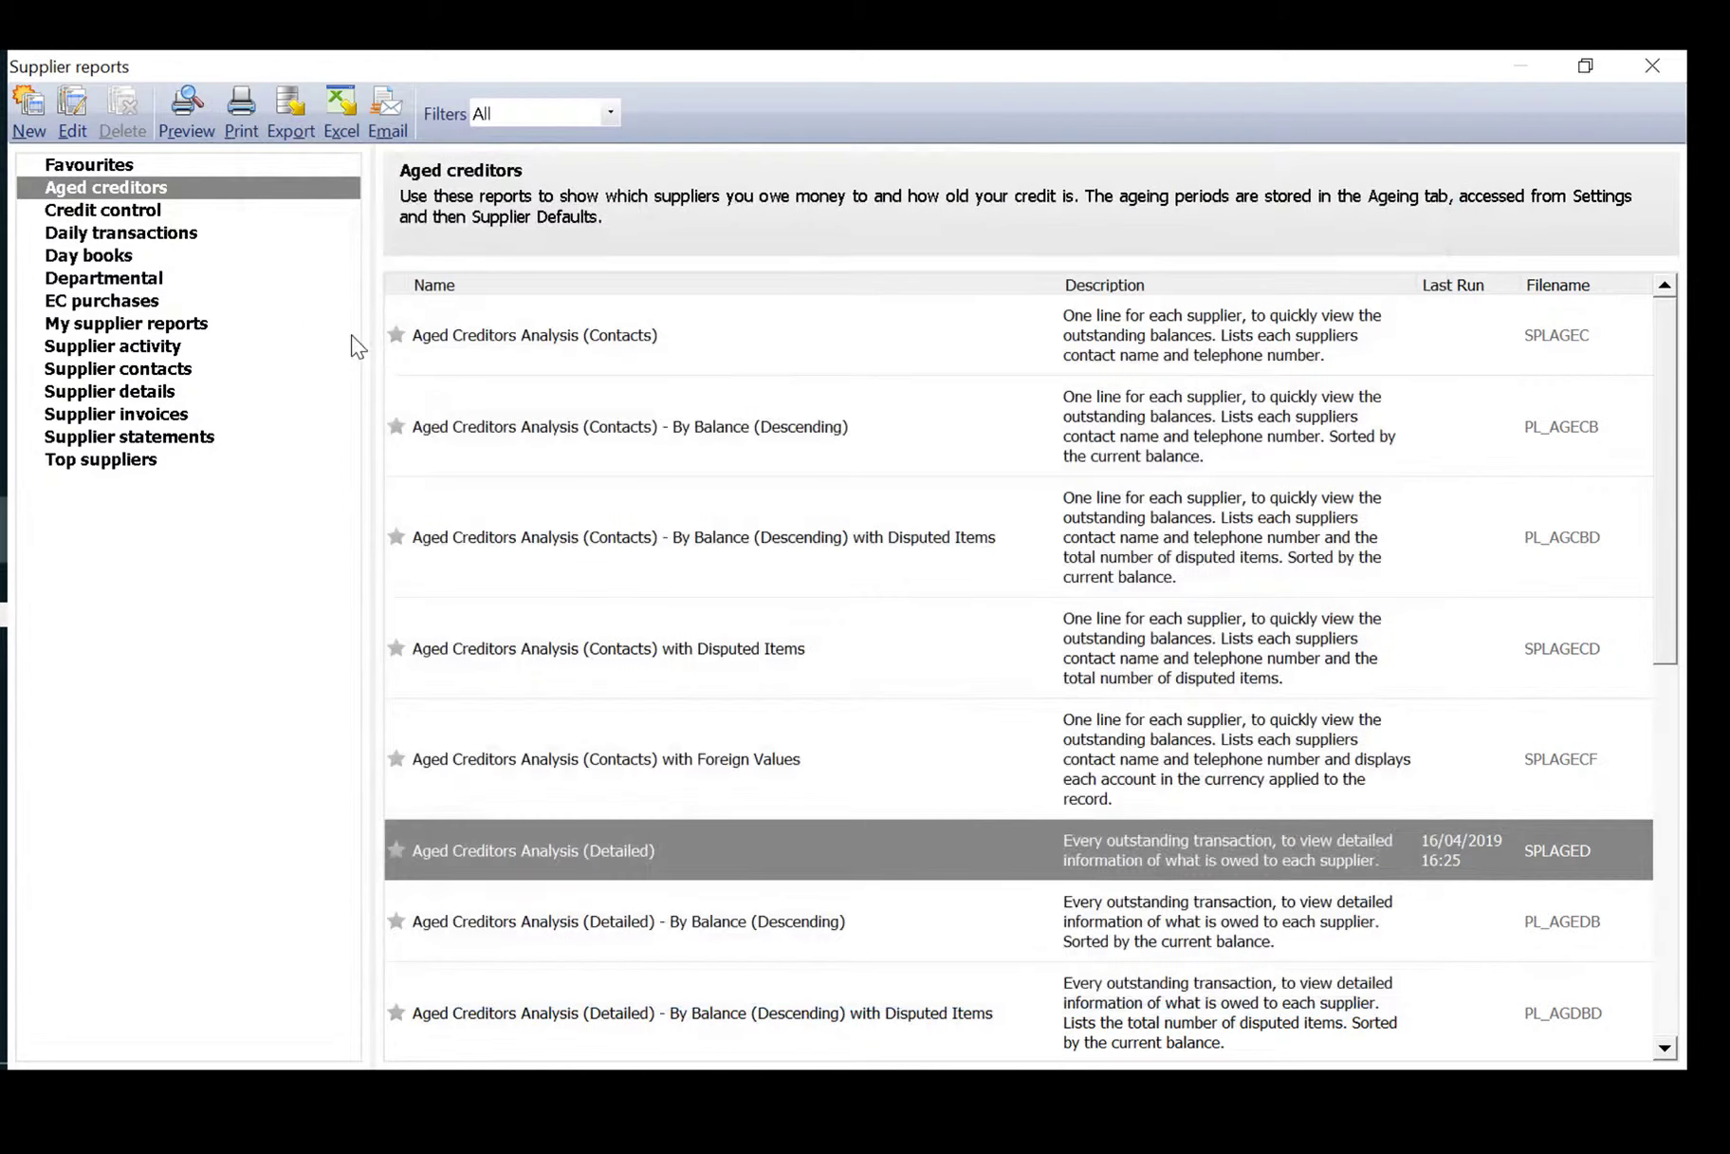
pyautogui.click(99, 262)
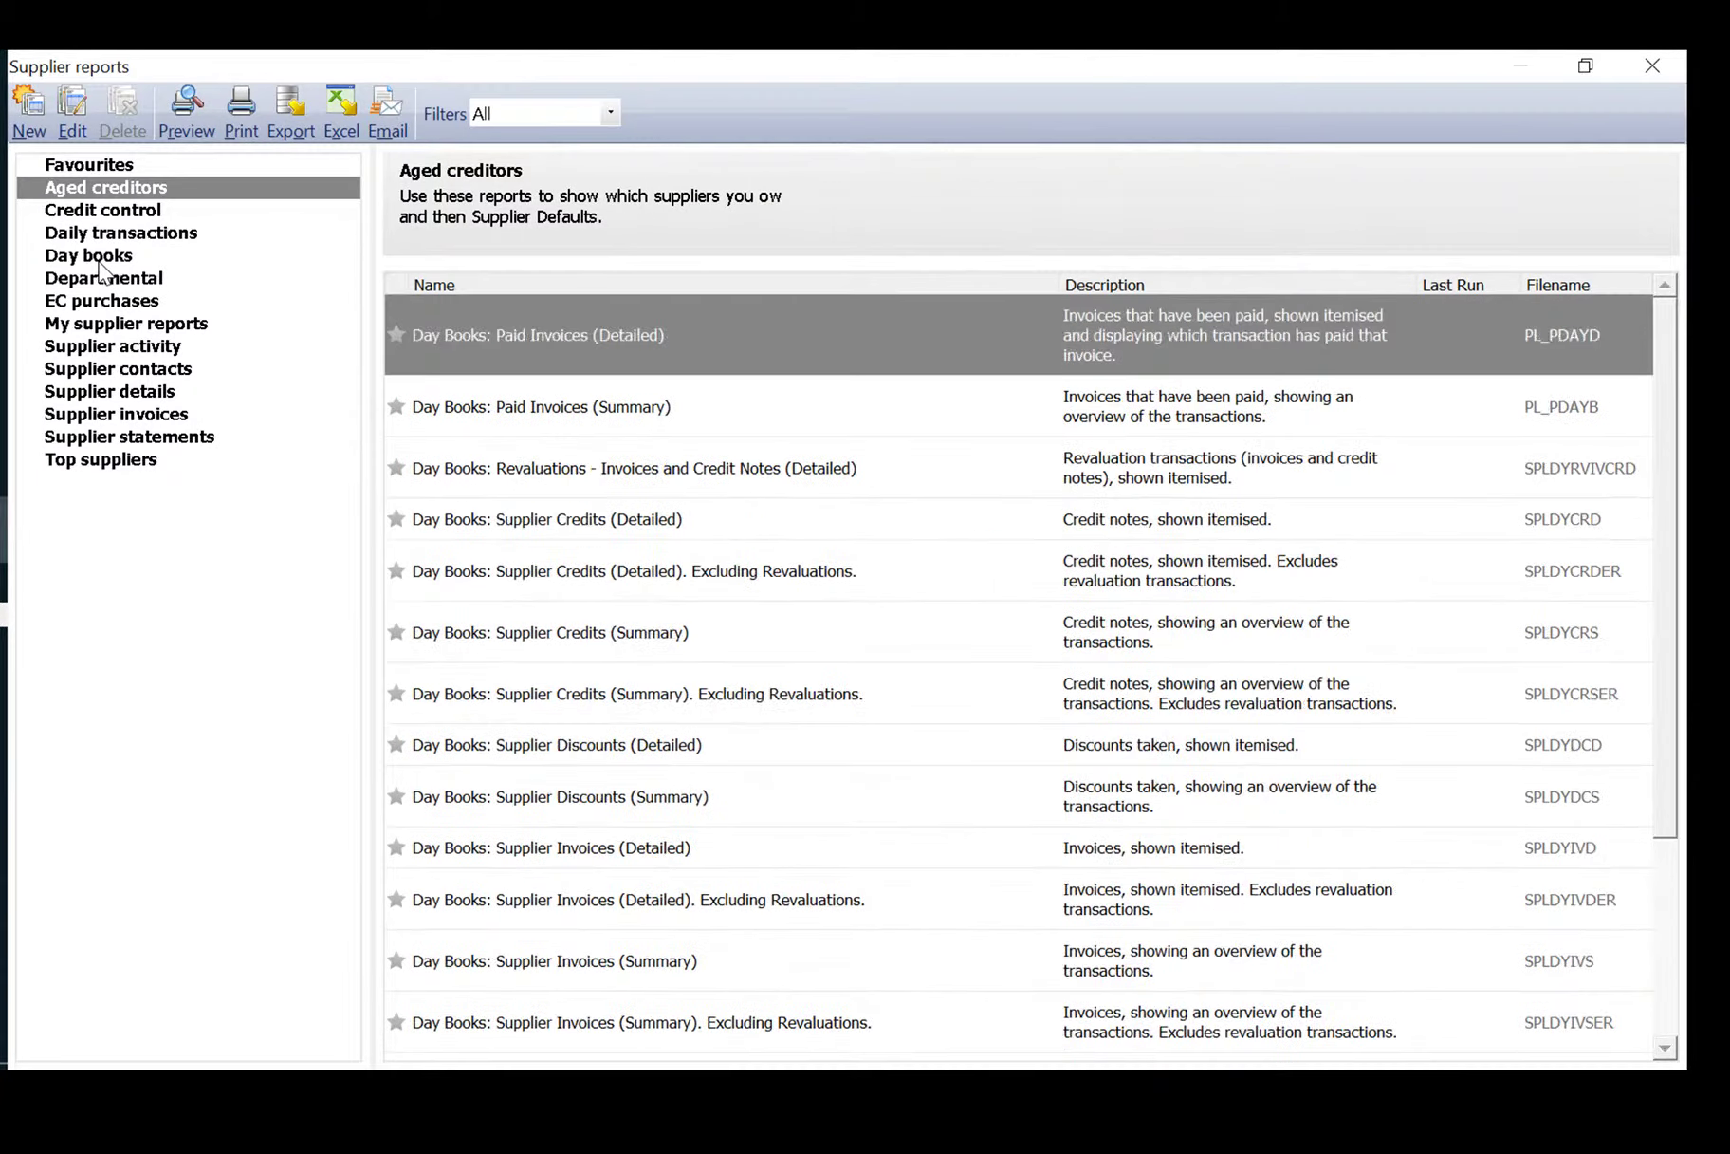
pyautogui.click(142, 349)
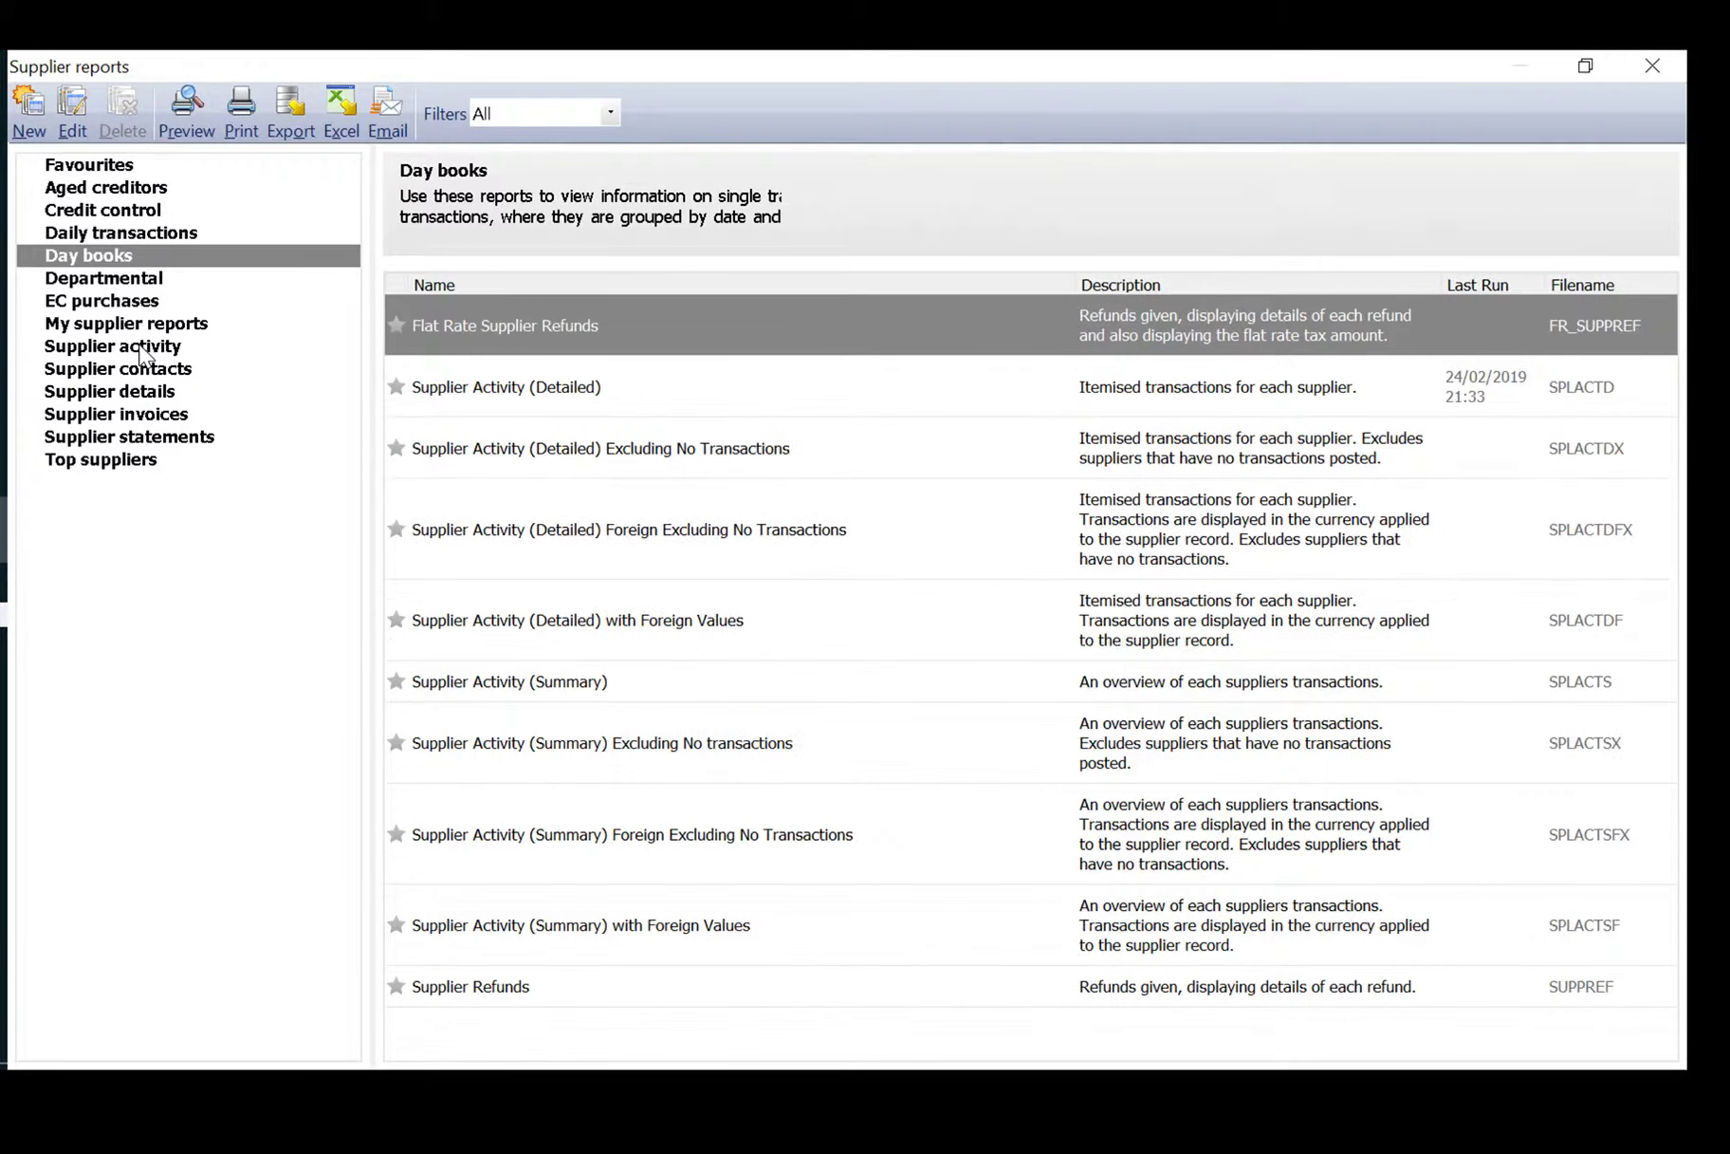
# Preview Supplier Activity (Detailed) for the three suppliers, scroll through it, and close it
pyautogui.click(513, 393)
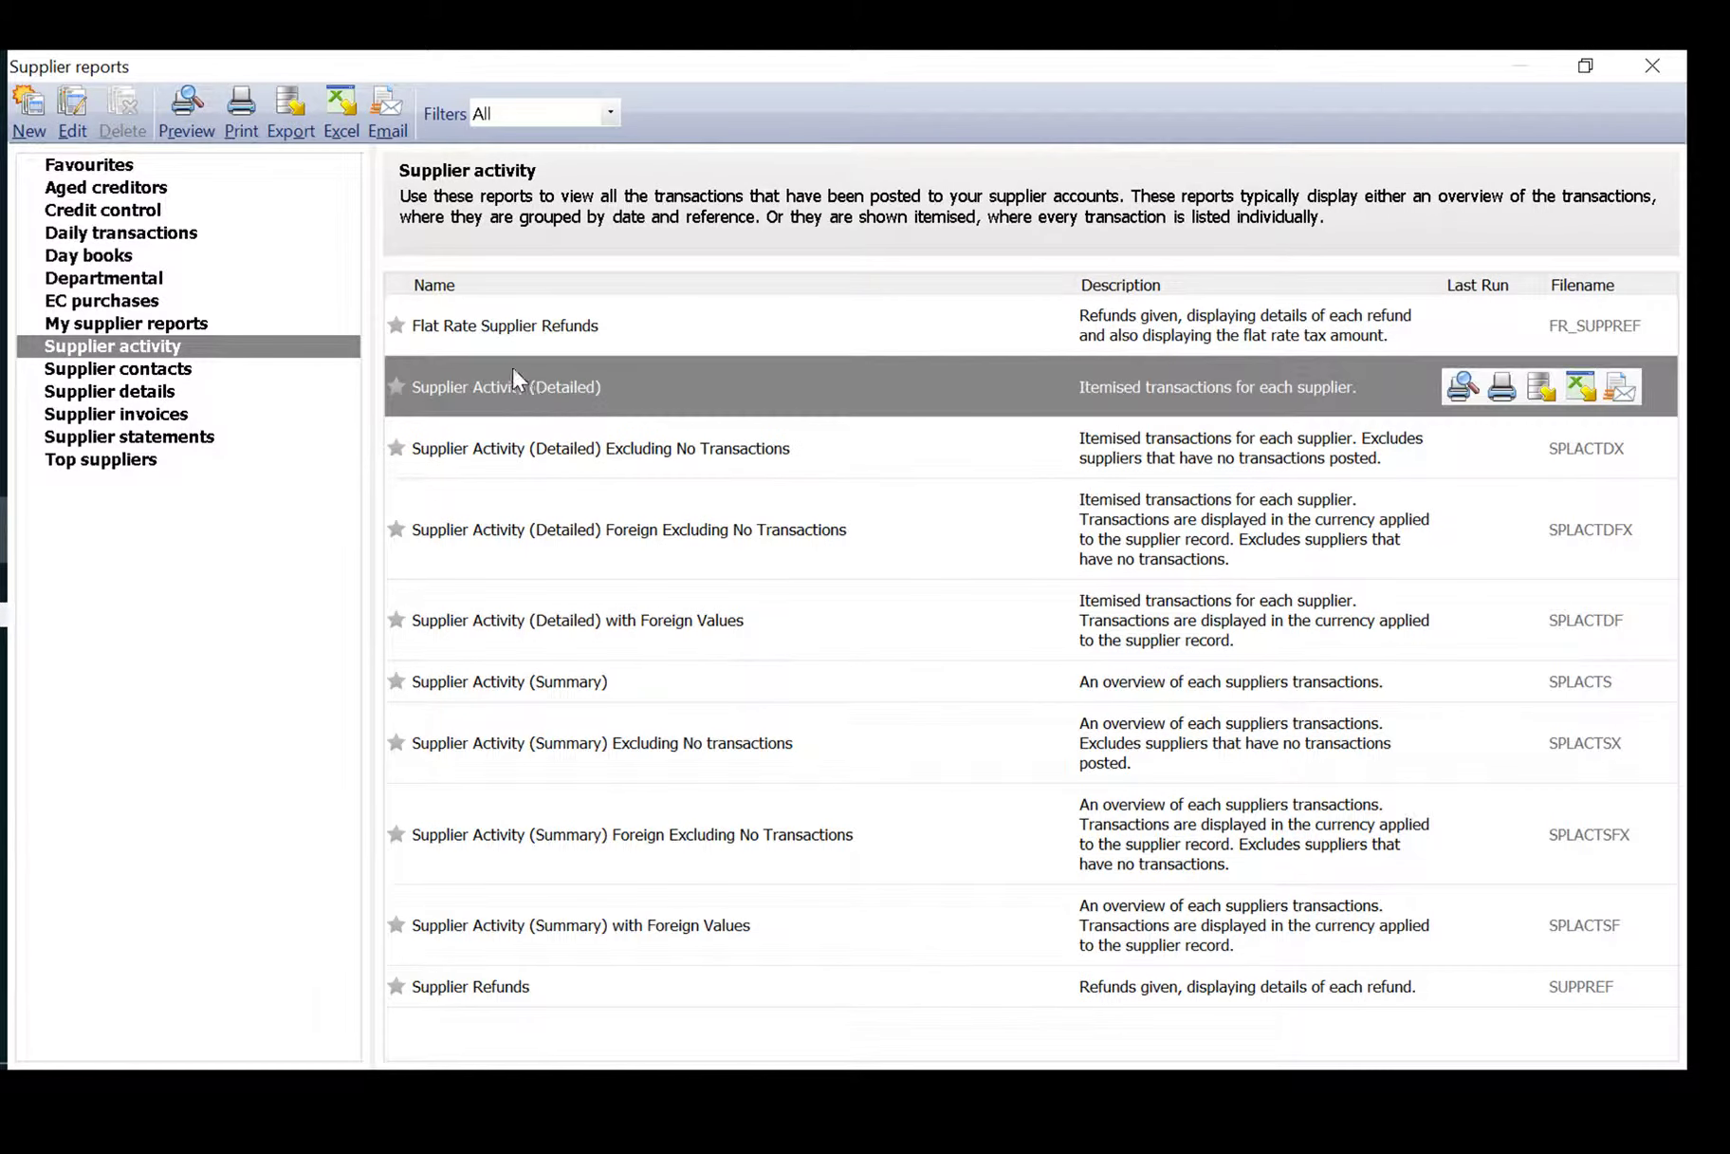
pyautogui.click(1463, 386)
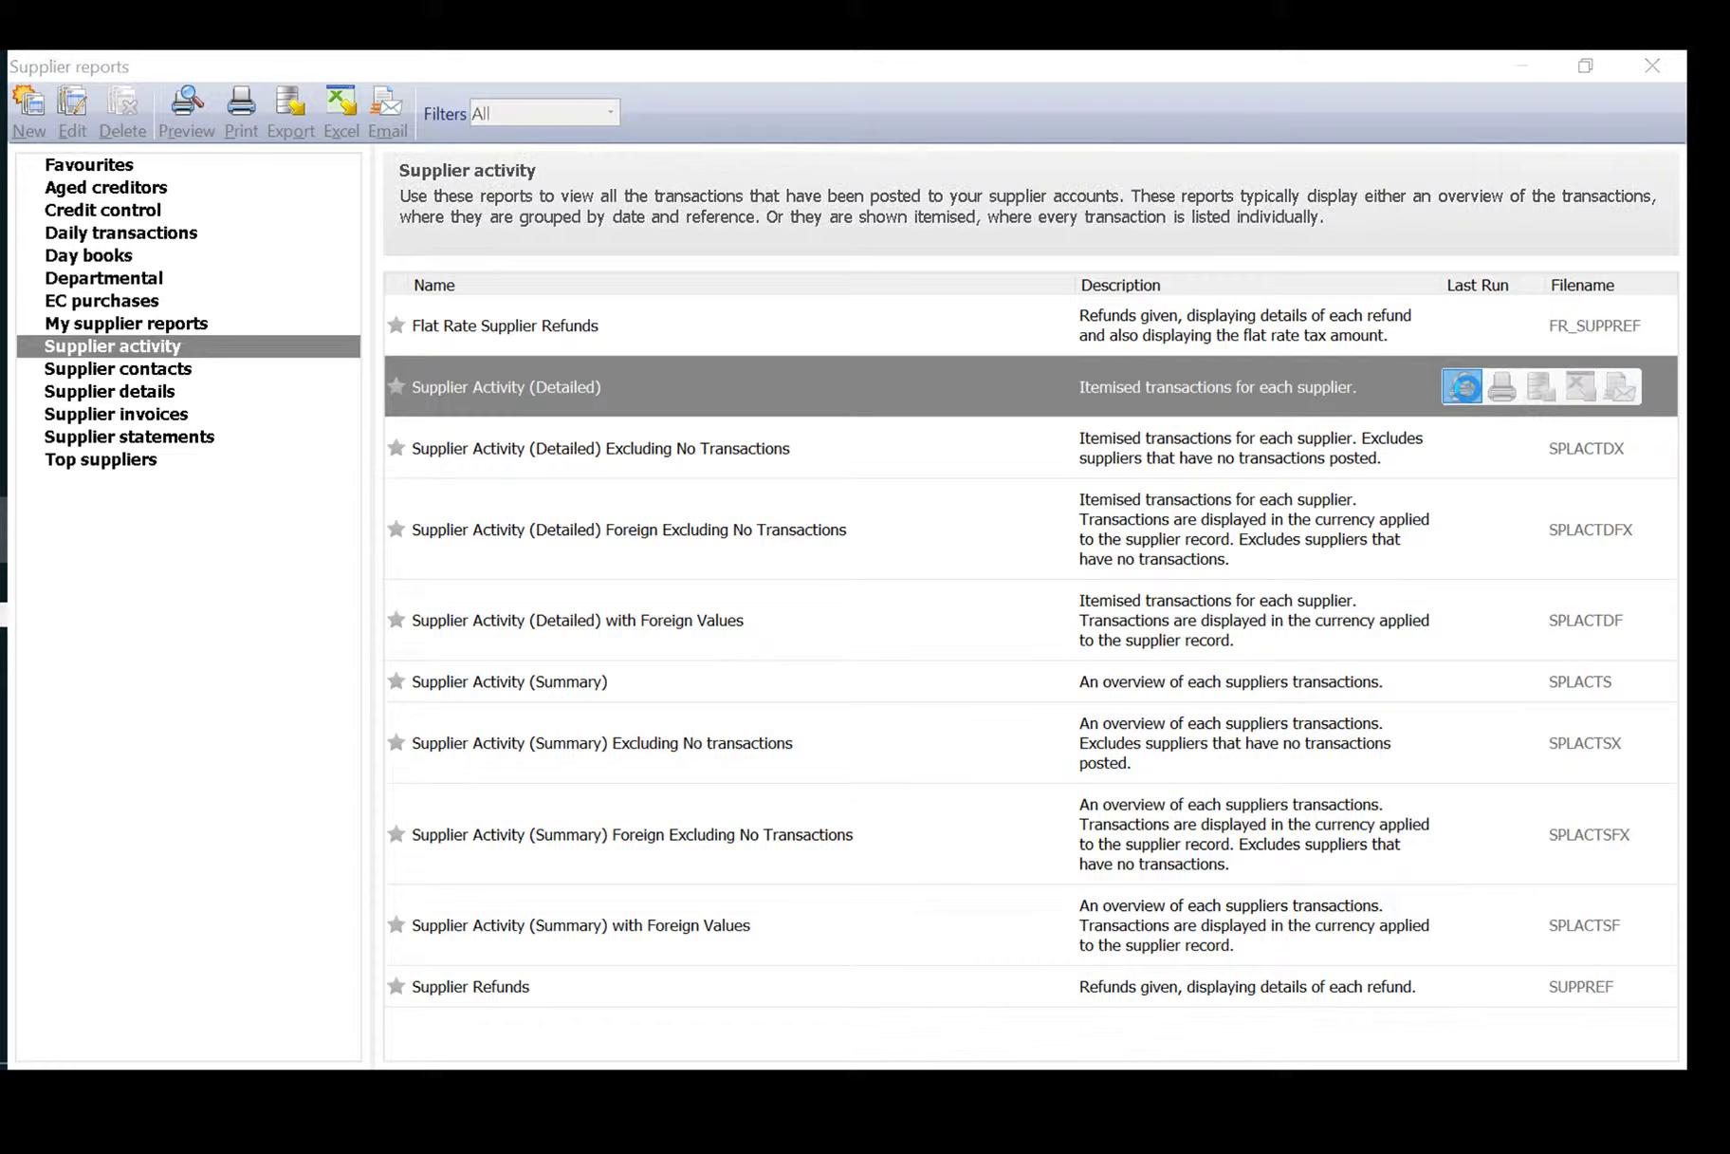
pyautogui.click(1085, 795)
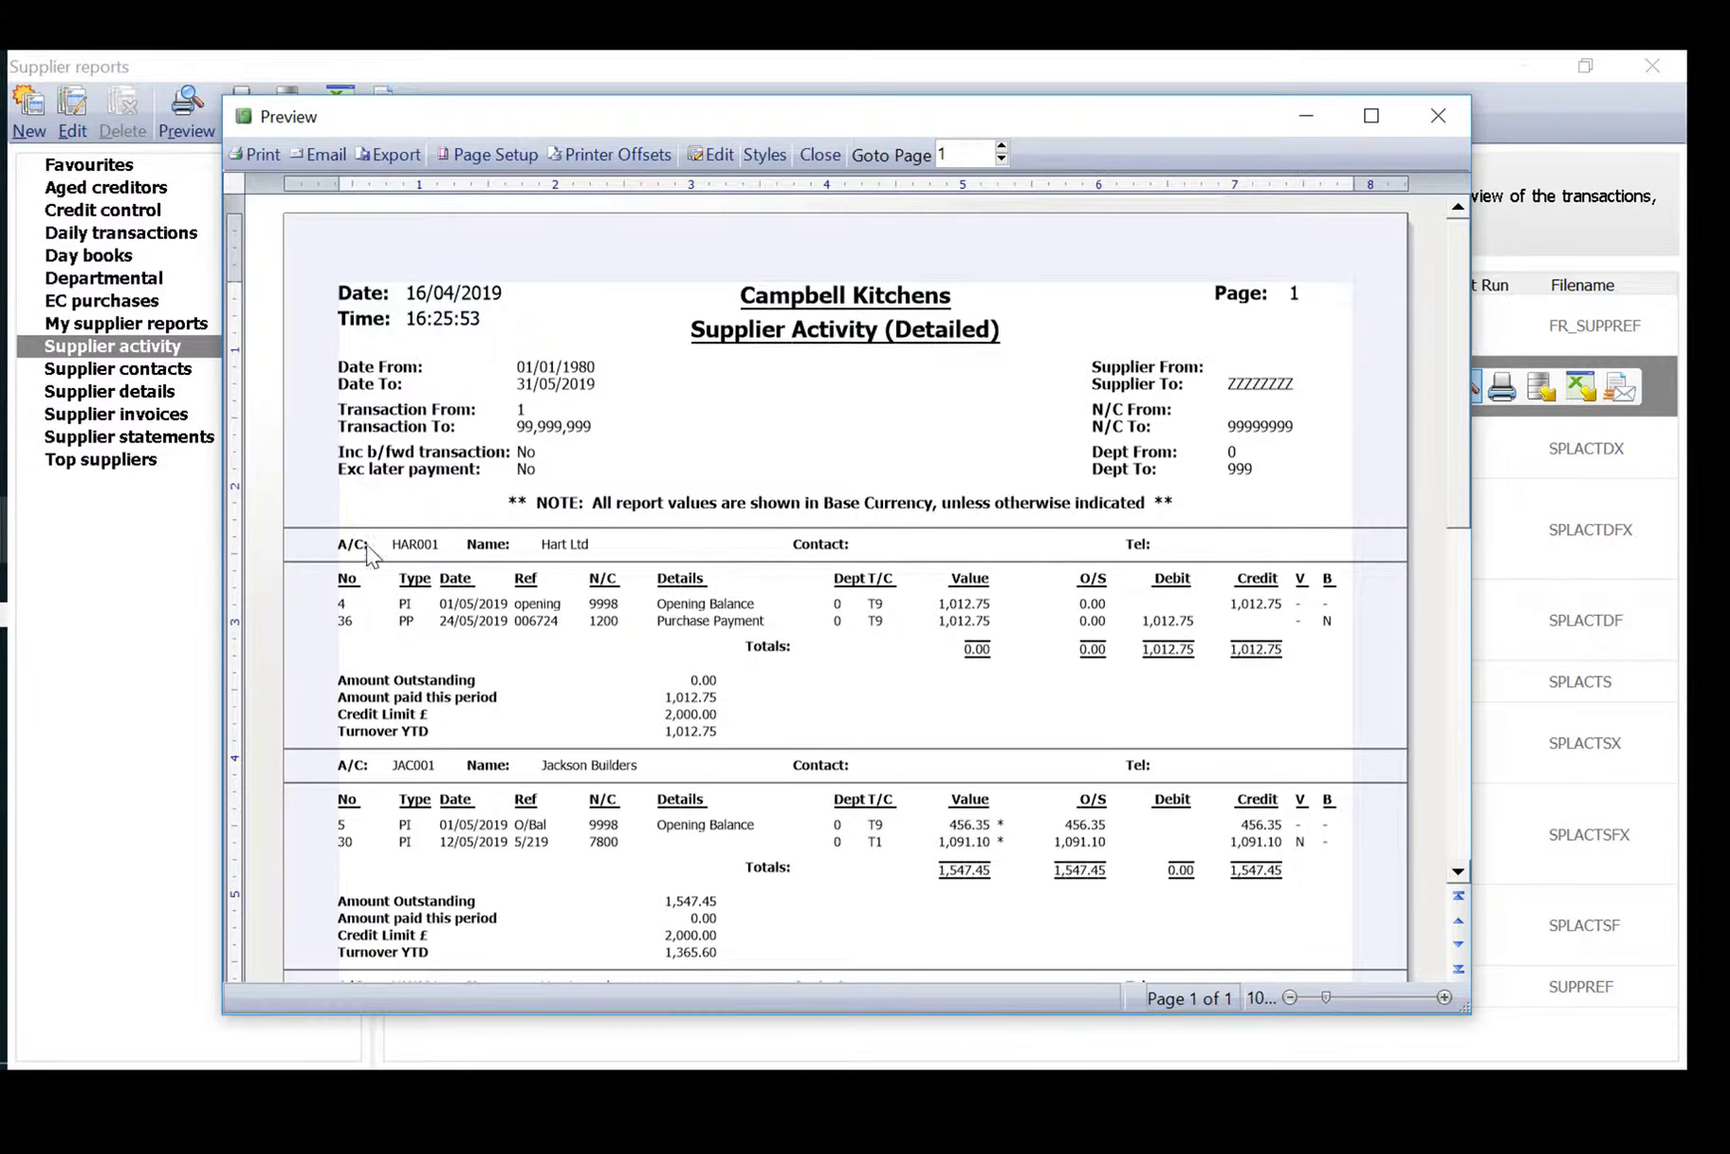
pyautogui.scroll(-3, 1244, 676)
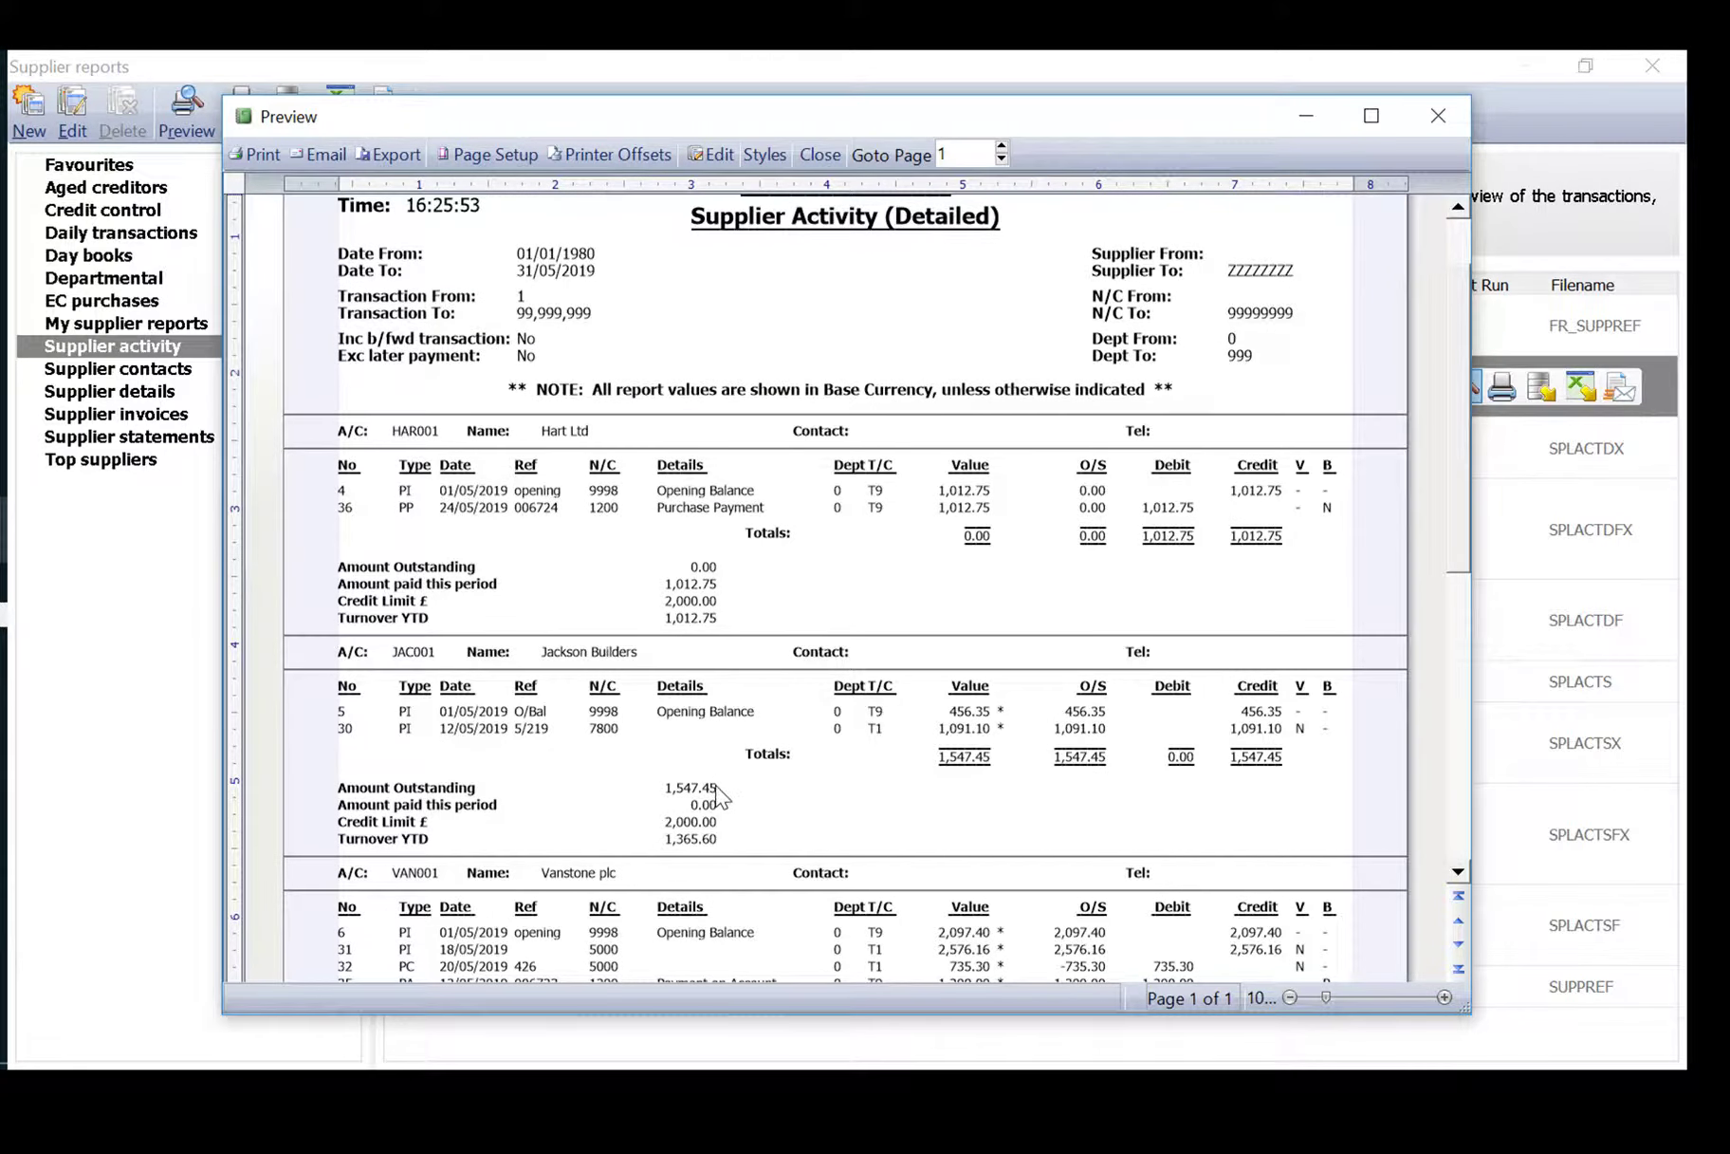
pyautogui.scroll(-3, 726, 792)
pyautogui.scroll(-10, 737, 786)
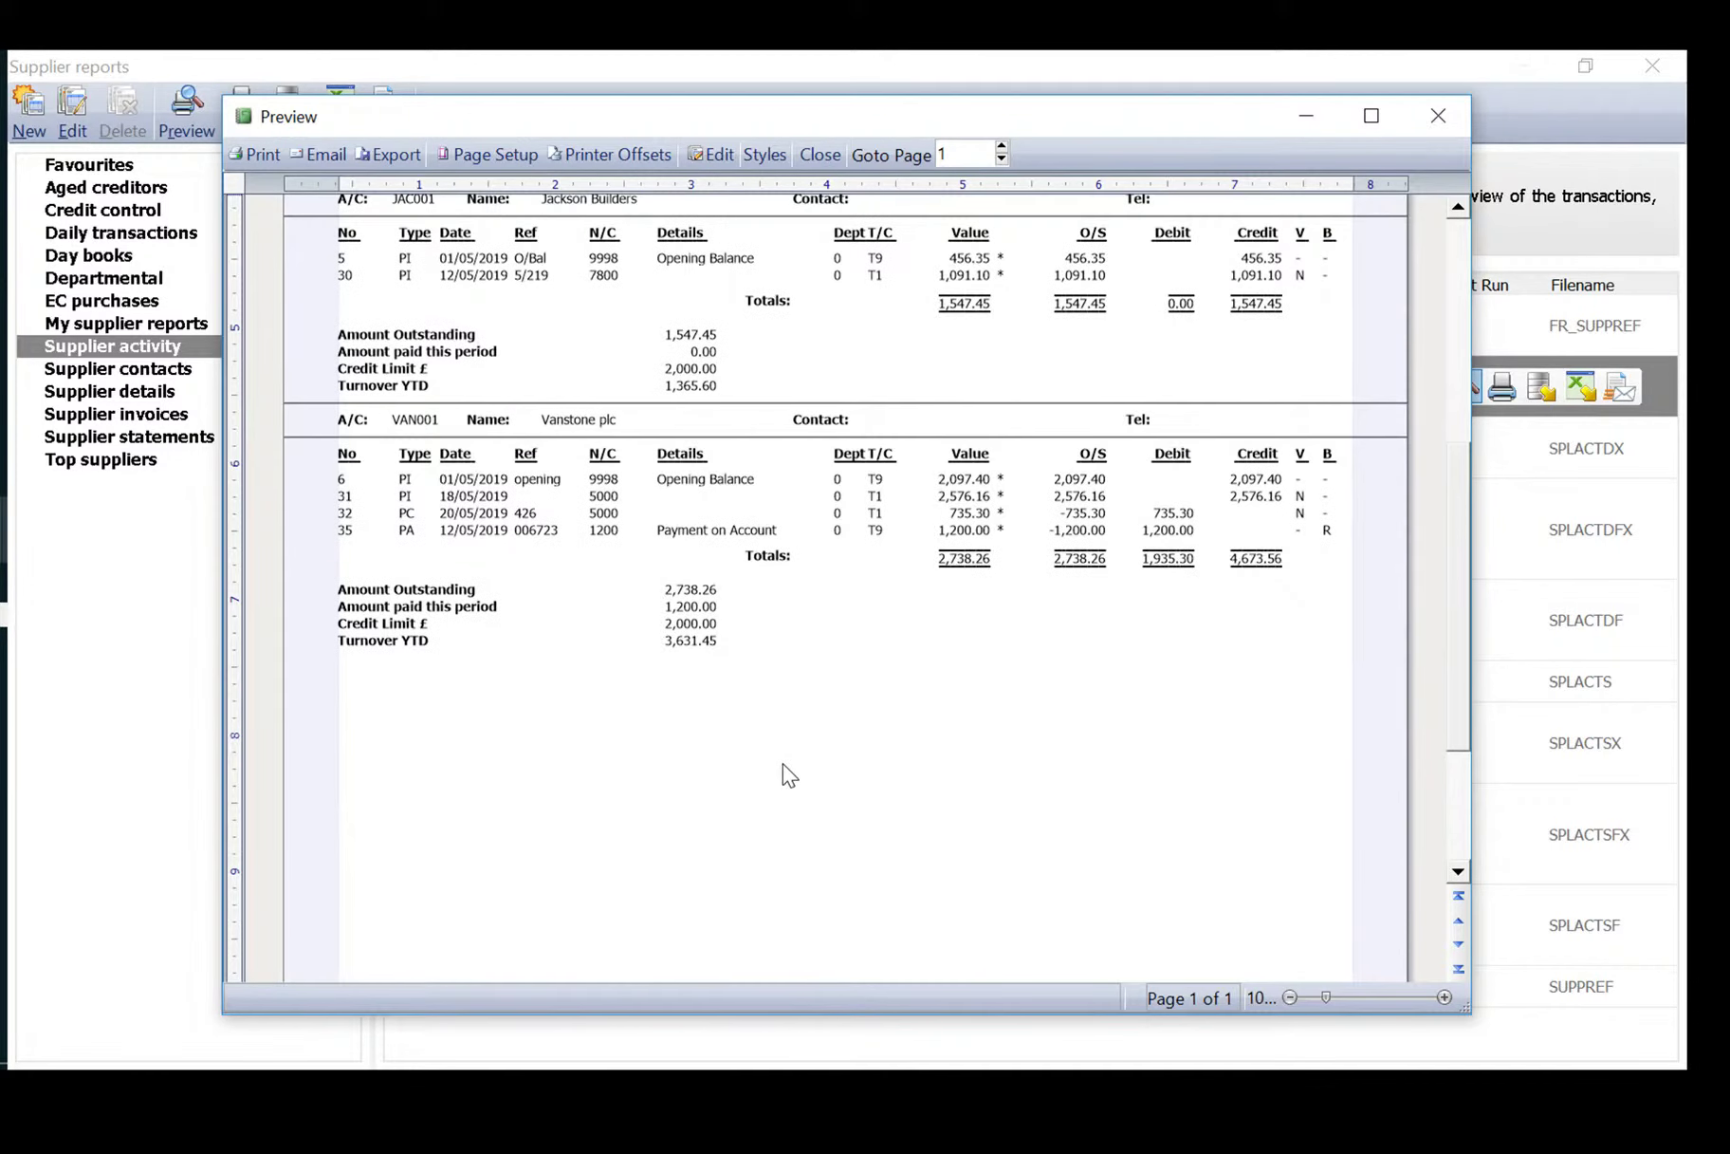
pyautogui.scroll(15, 782, 763)
pyautogui.click(1438, 116)
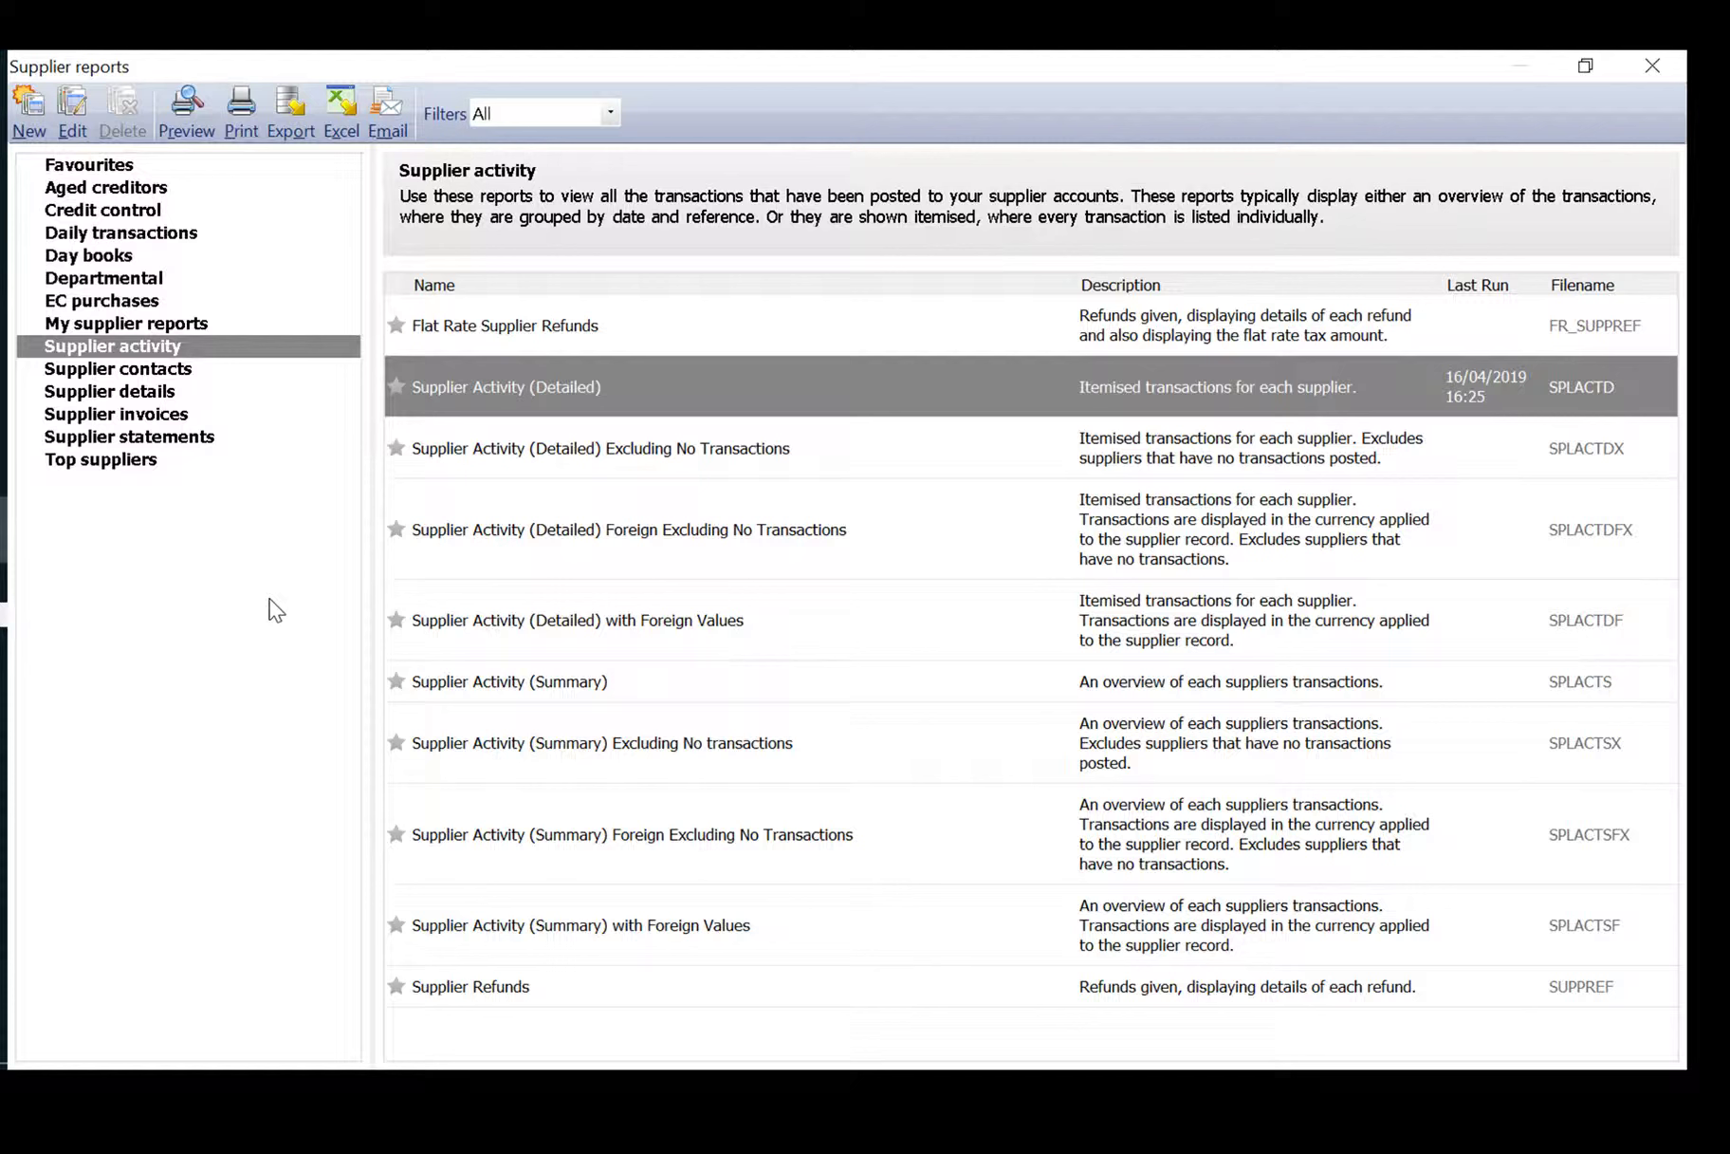
# Leave the supplier reports and select the Hart Ltd remittance in the bank Remittance list
pyautogui.click(1666, 72)
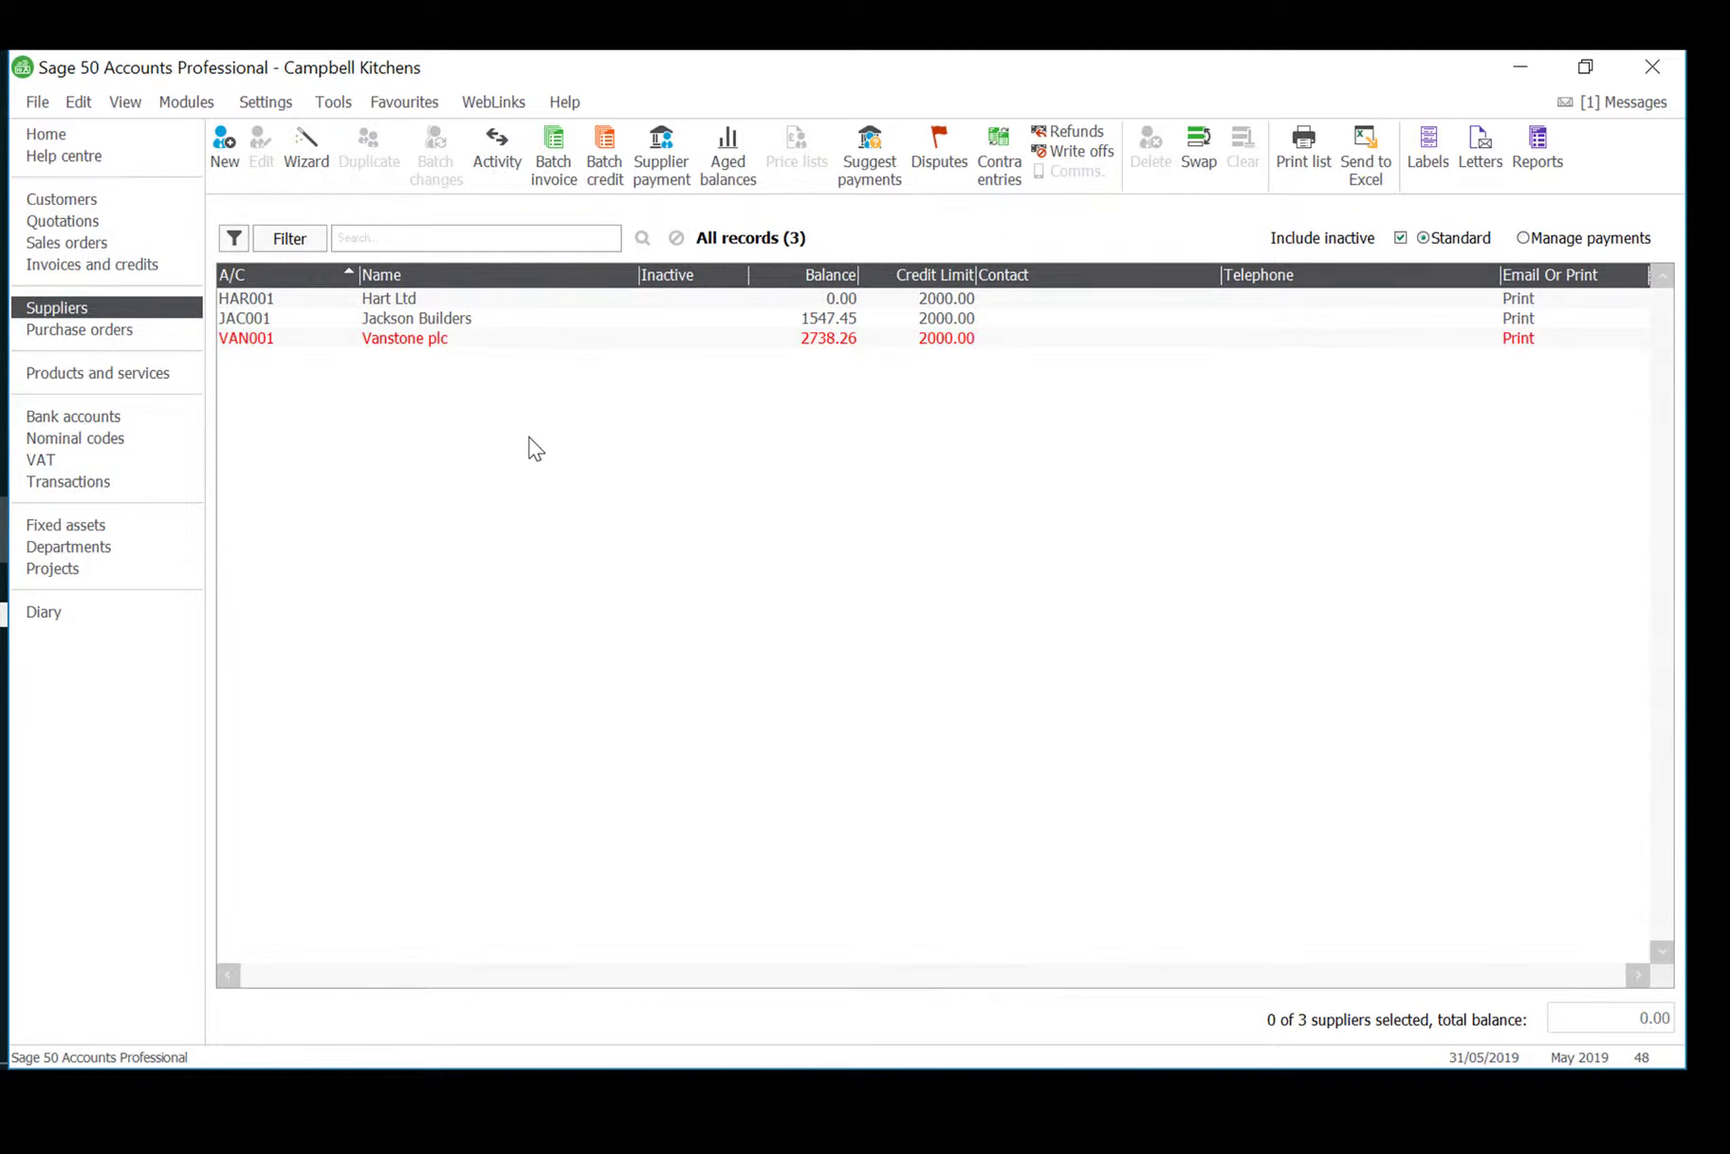
pyautogui.click(152, 419)
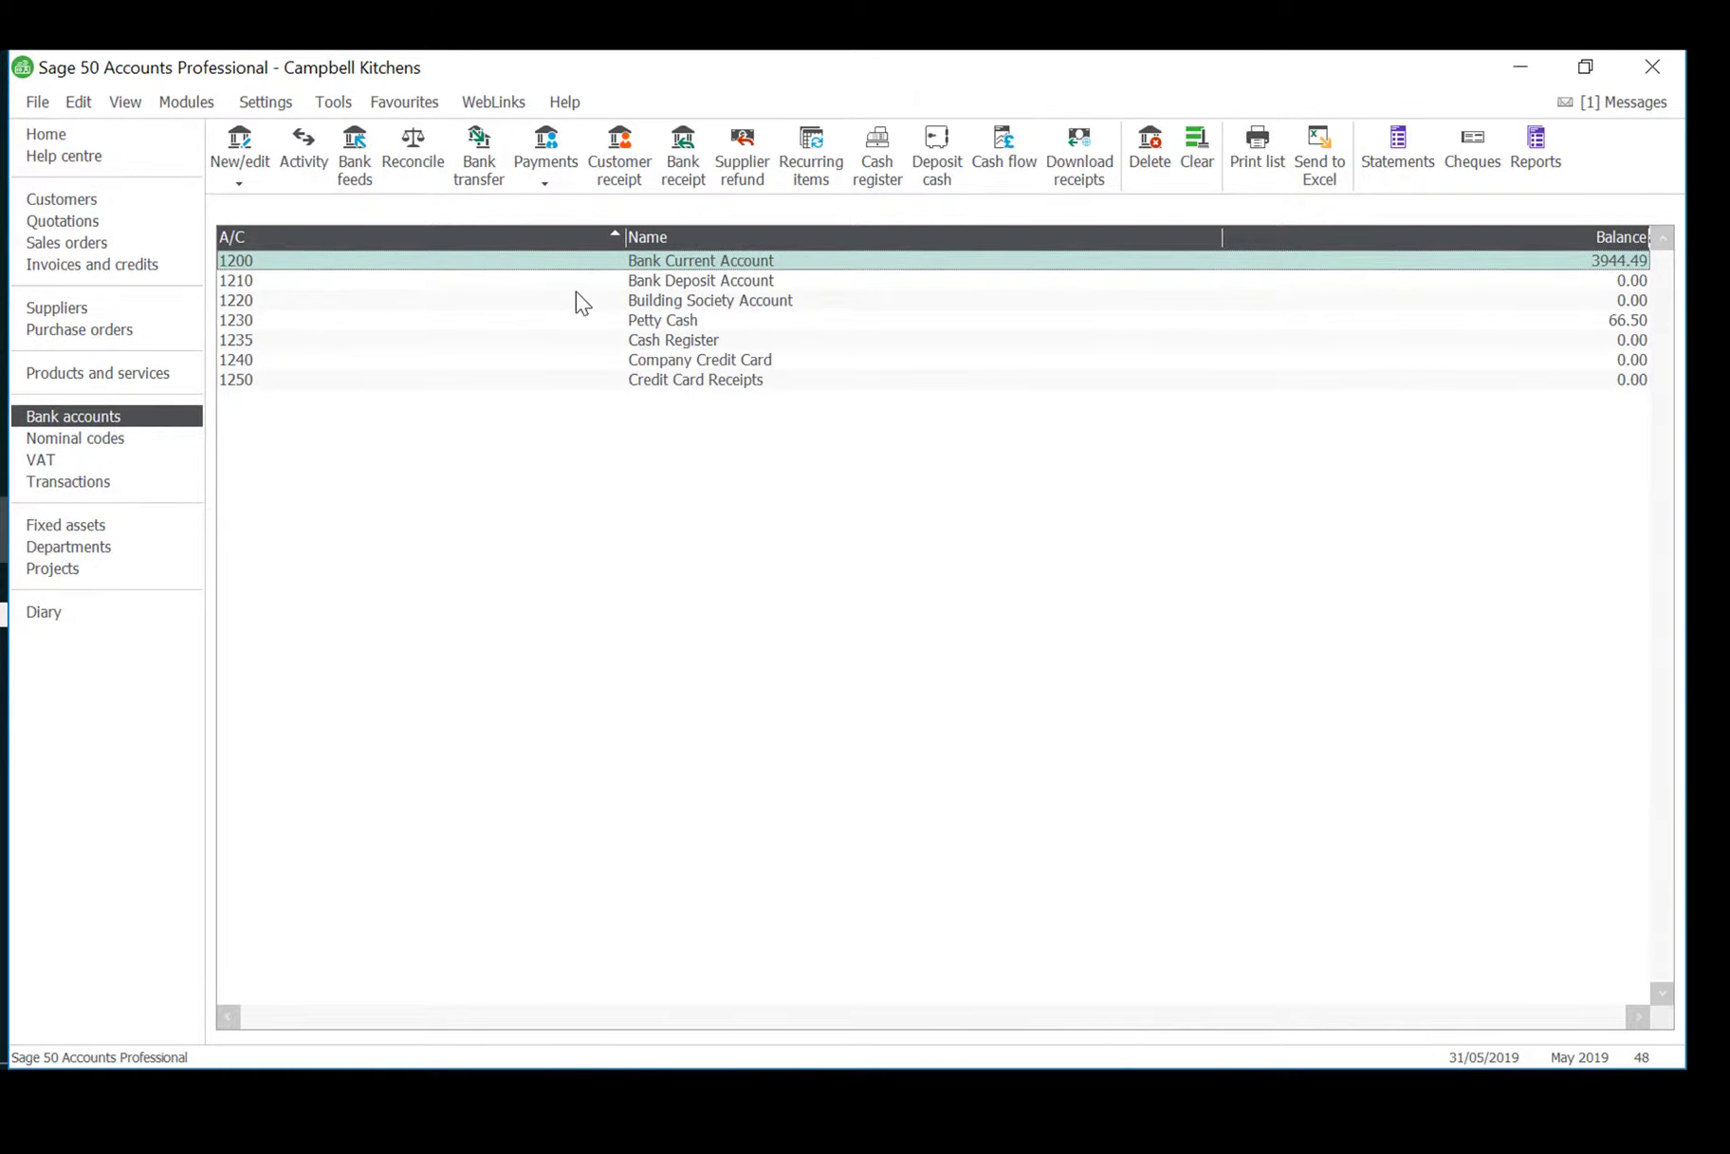
pyautogui.click(545, 183)
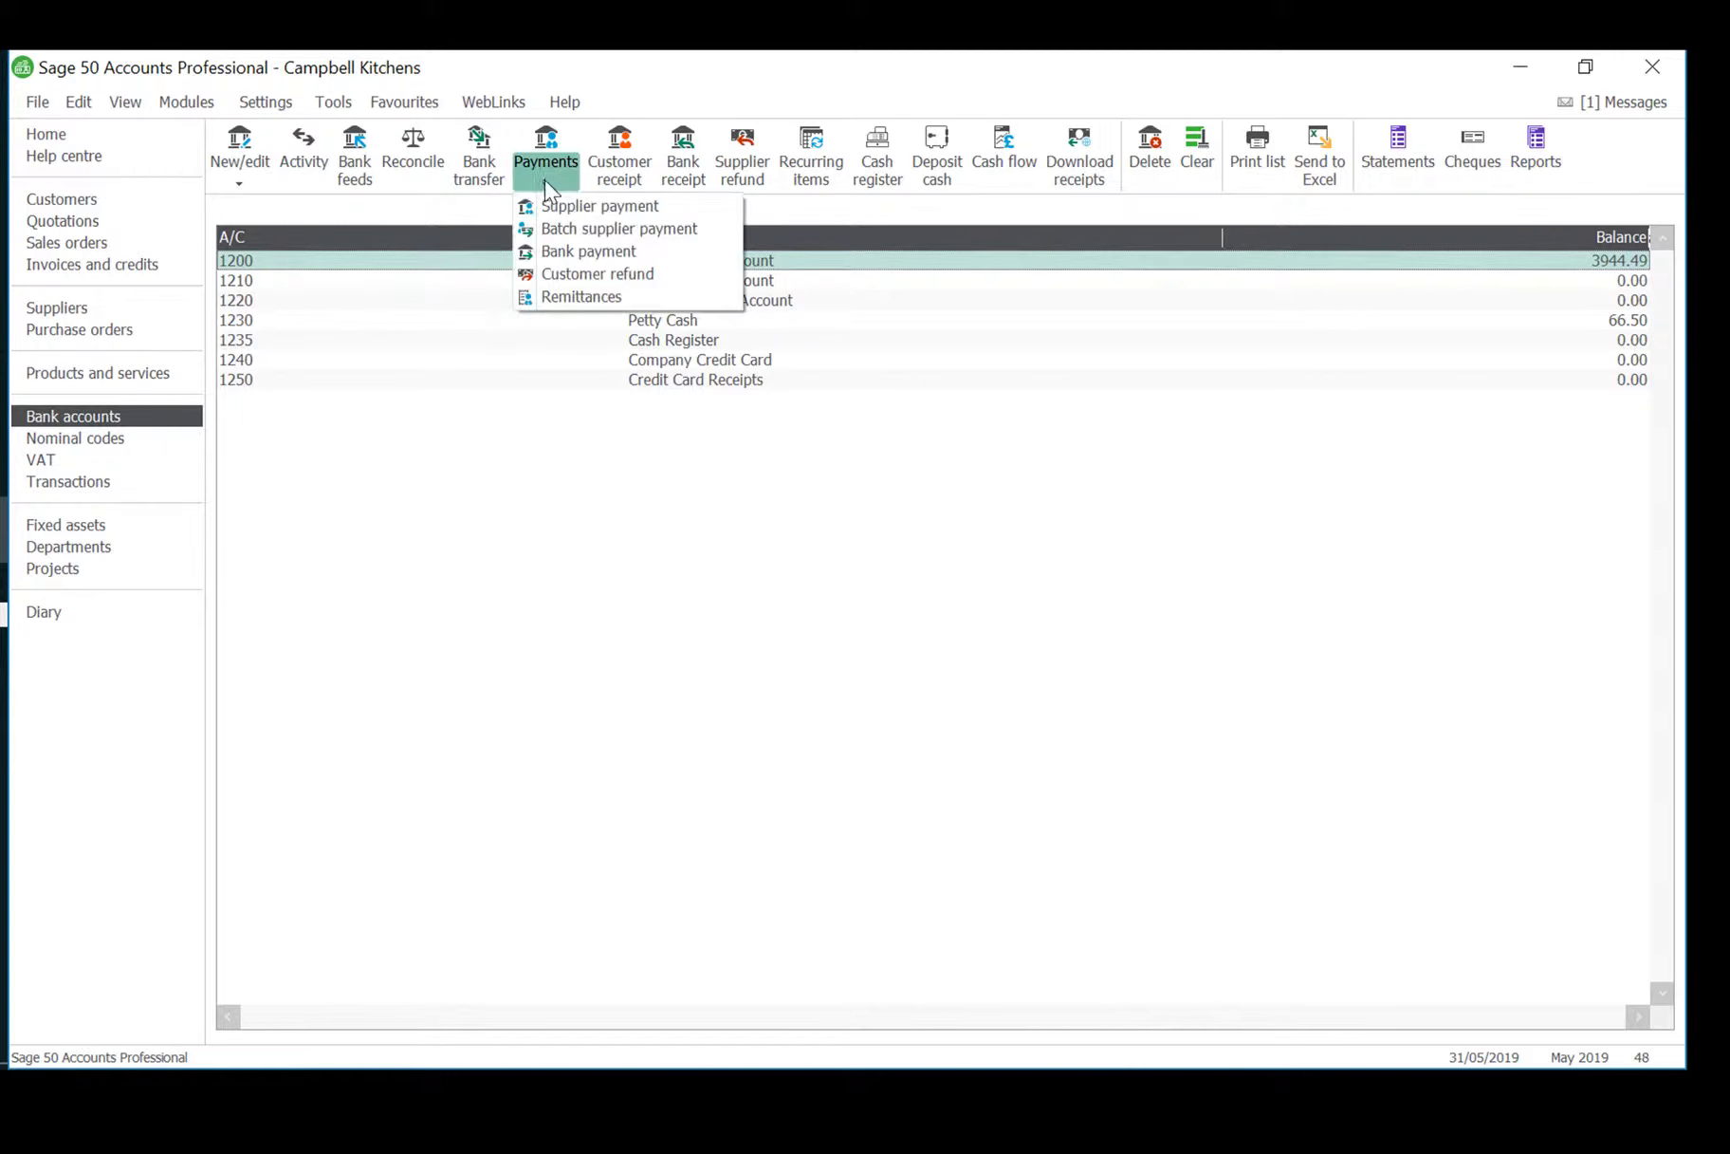
pyautogui.click(557, 298)
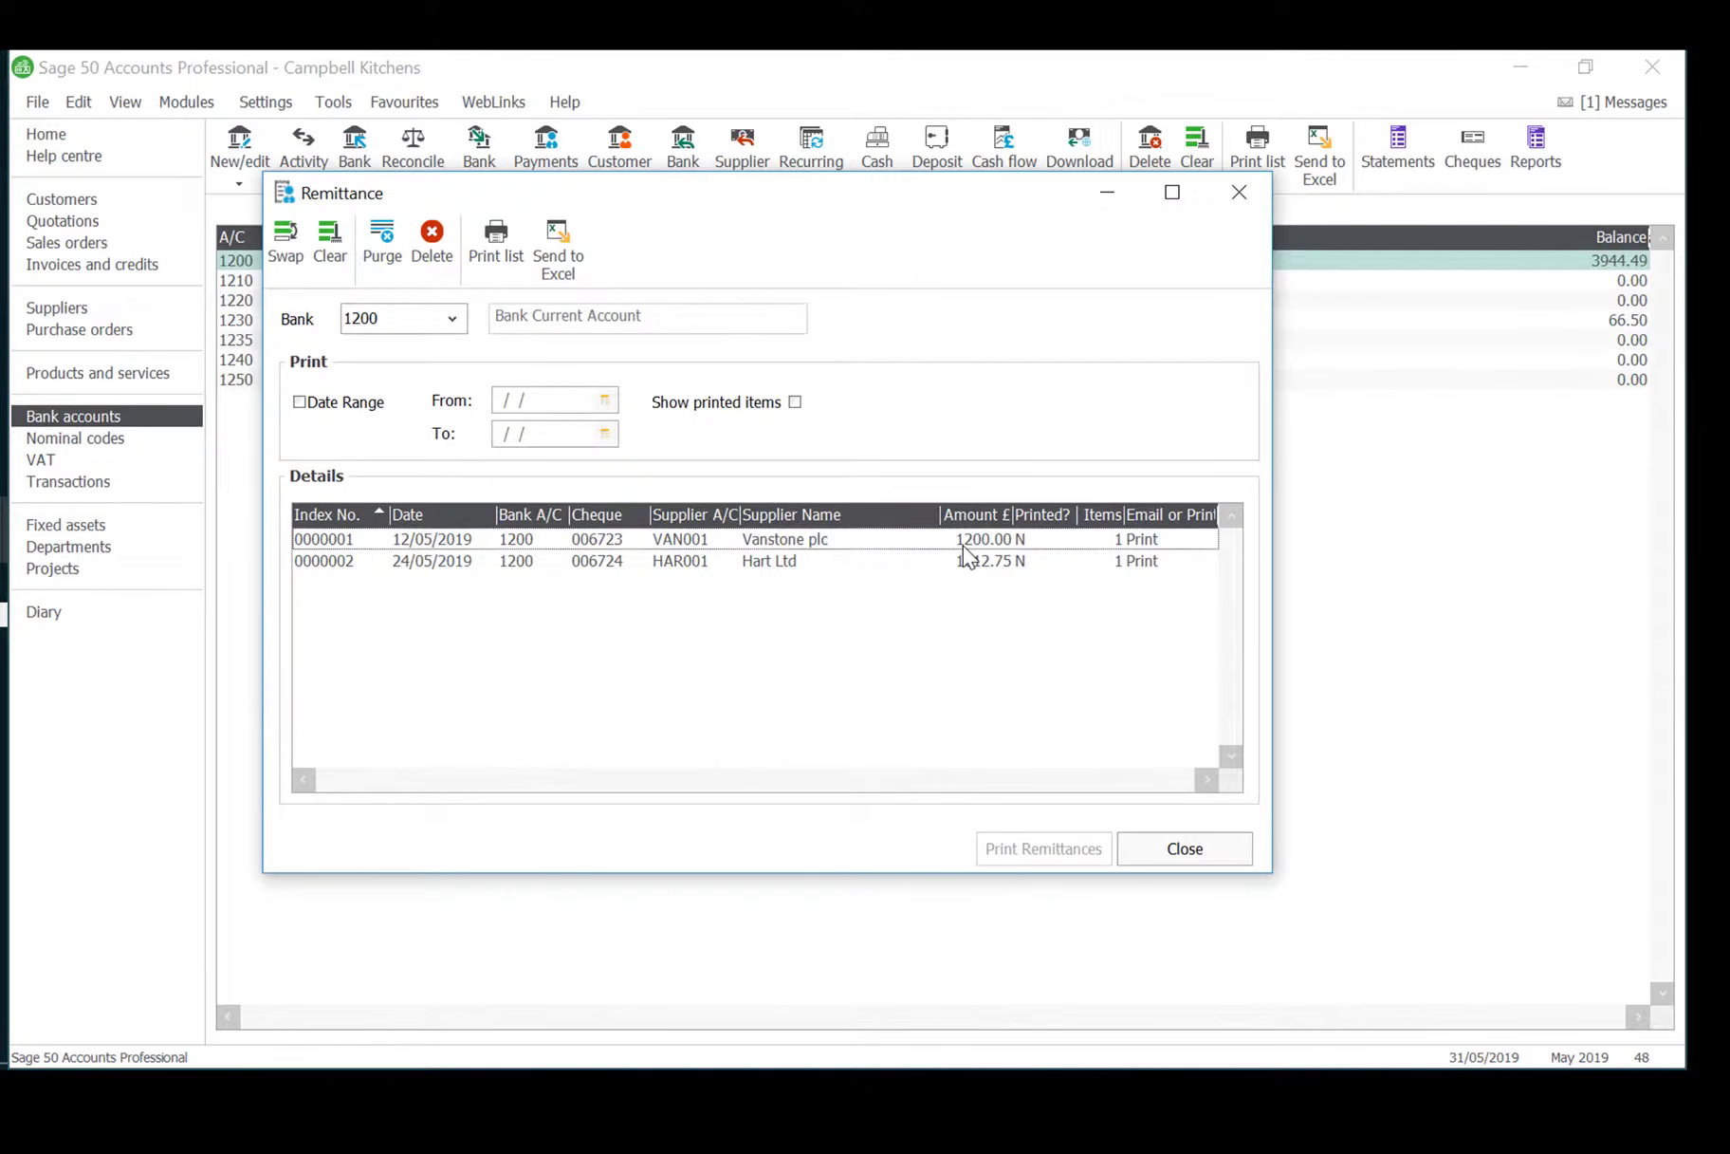
pyautogui.click(783, 562)
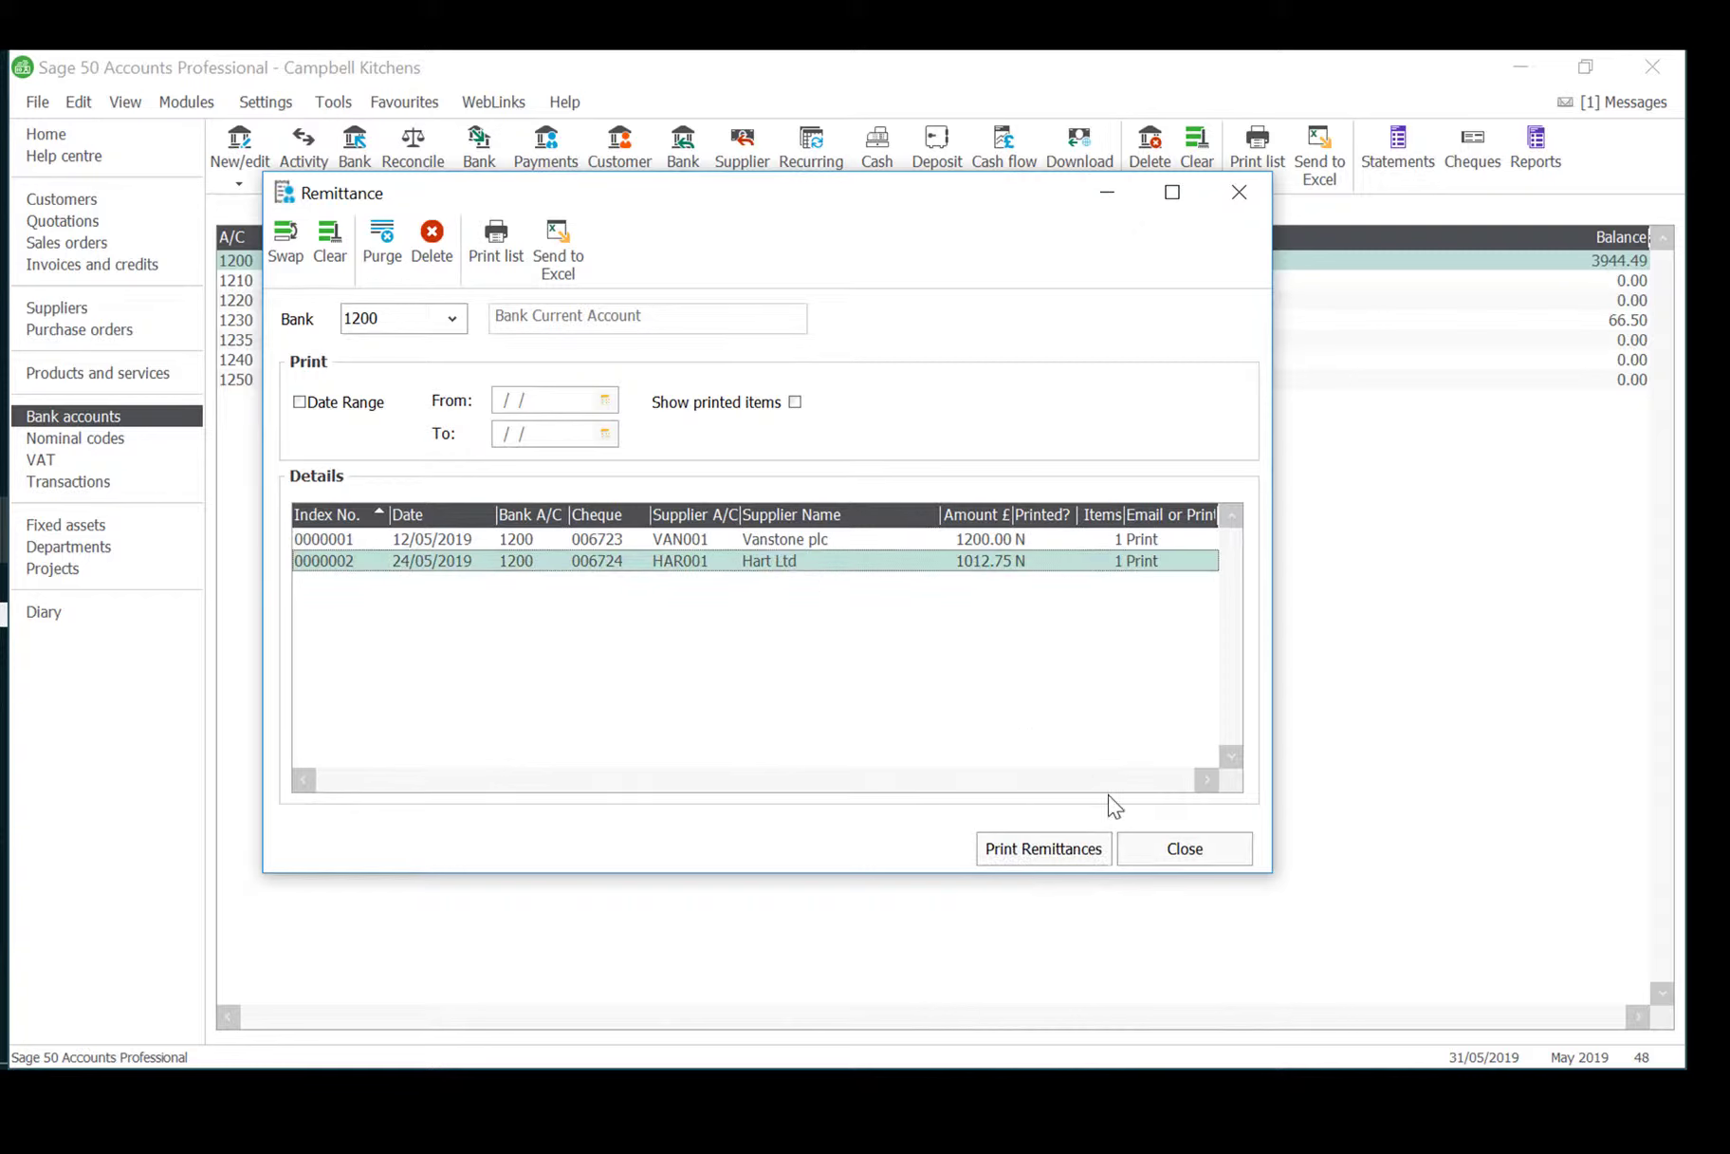
# Preview the cheque 006724 remittance advice (£1,012.75) using Remittance Layout - A4, then close it
pyautogui.click(1029, 845)
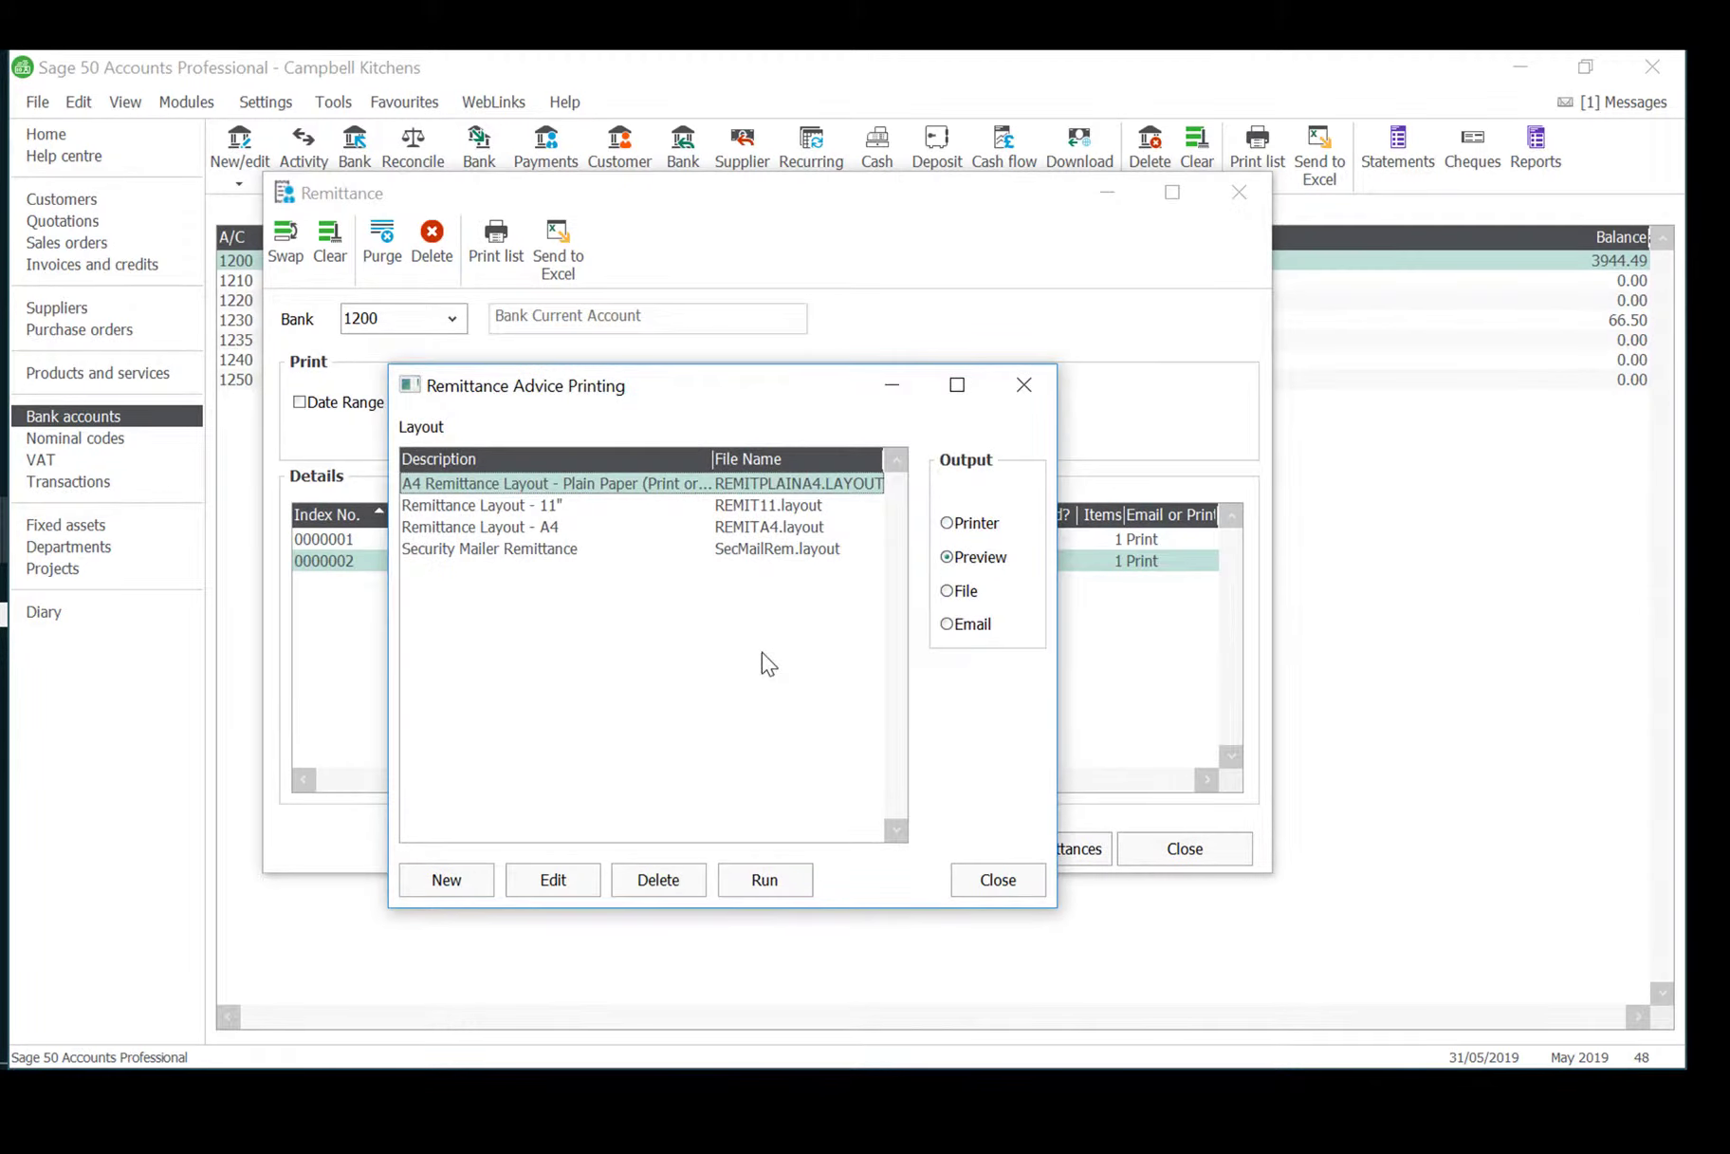
pyautogui.click(573, 527)
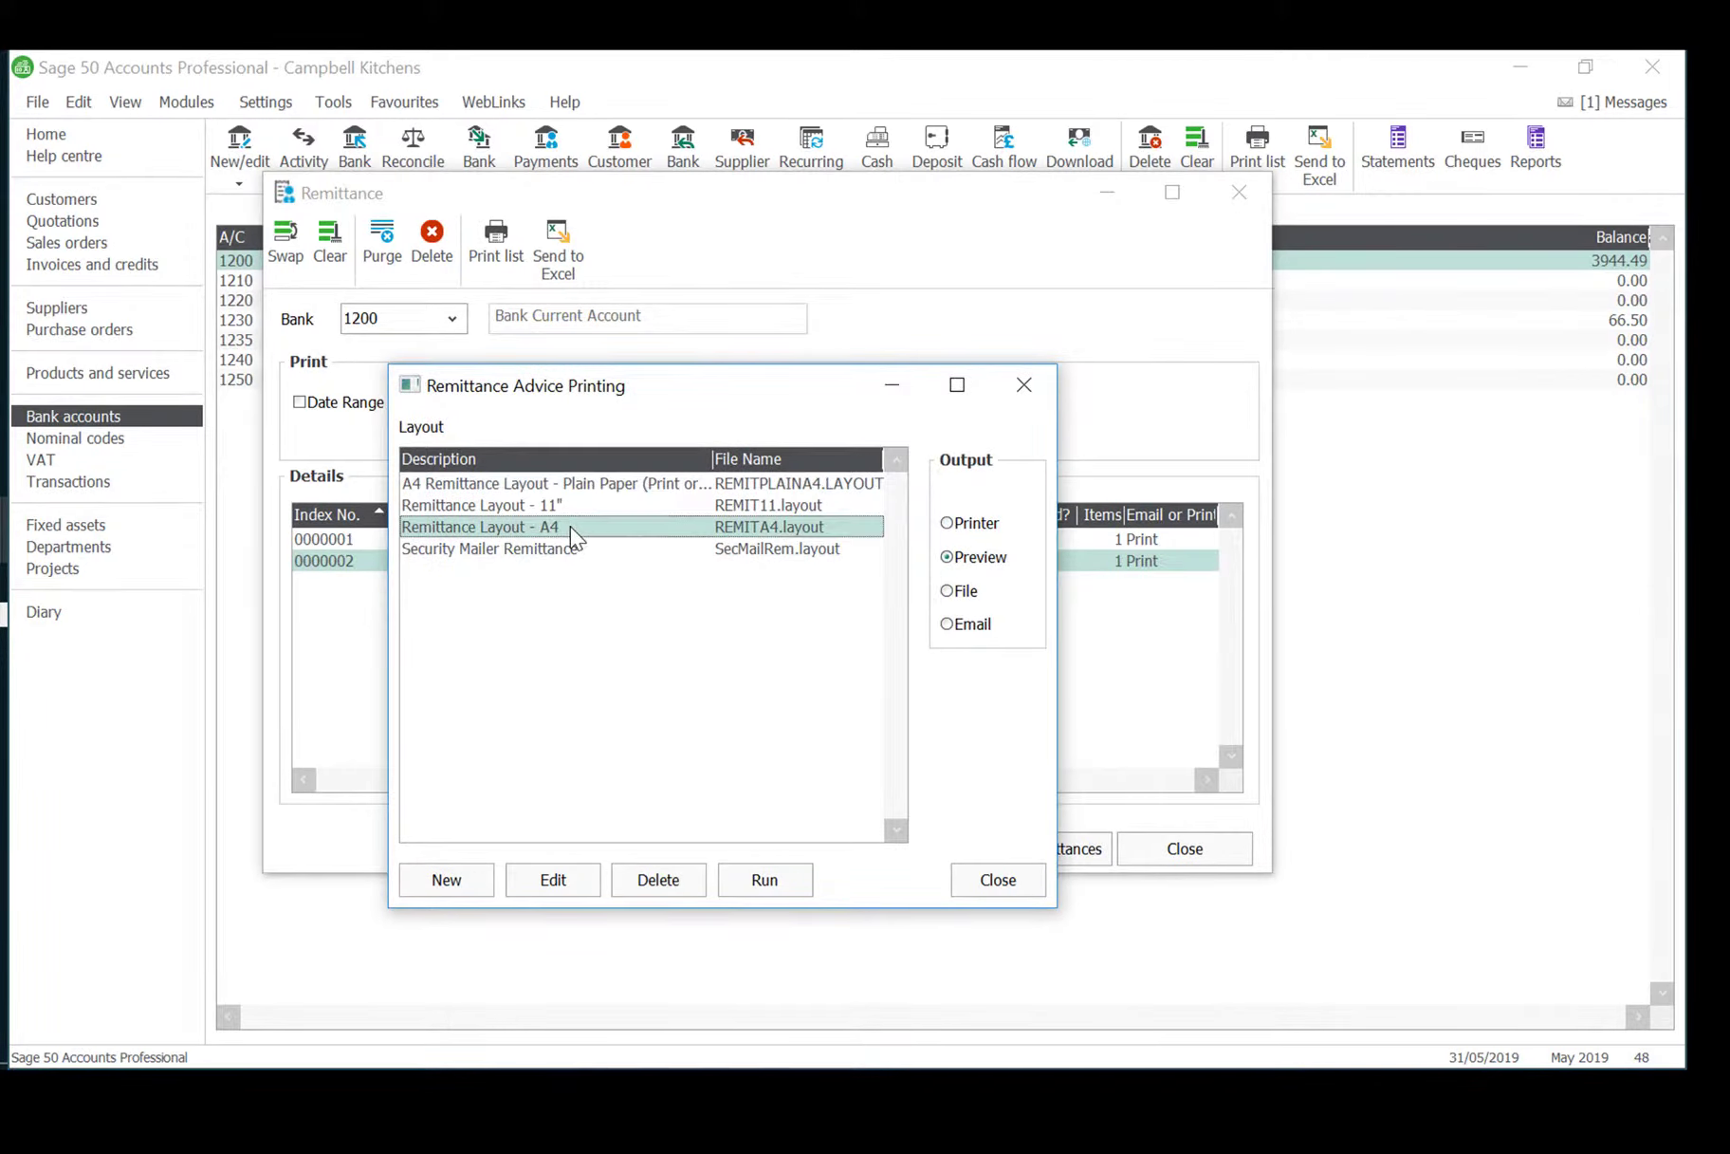
pyautogui.click(765, 880)
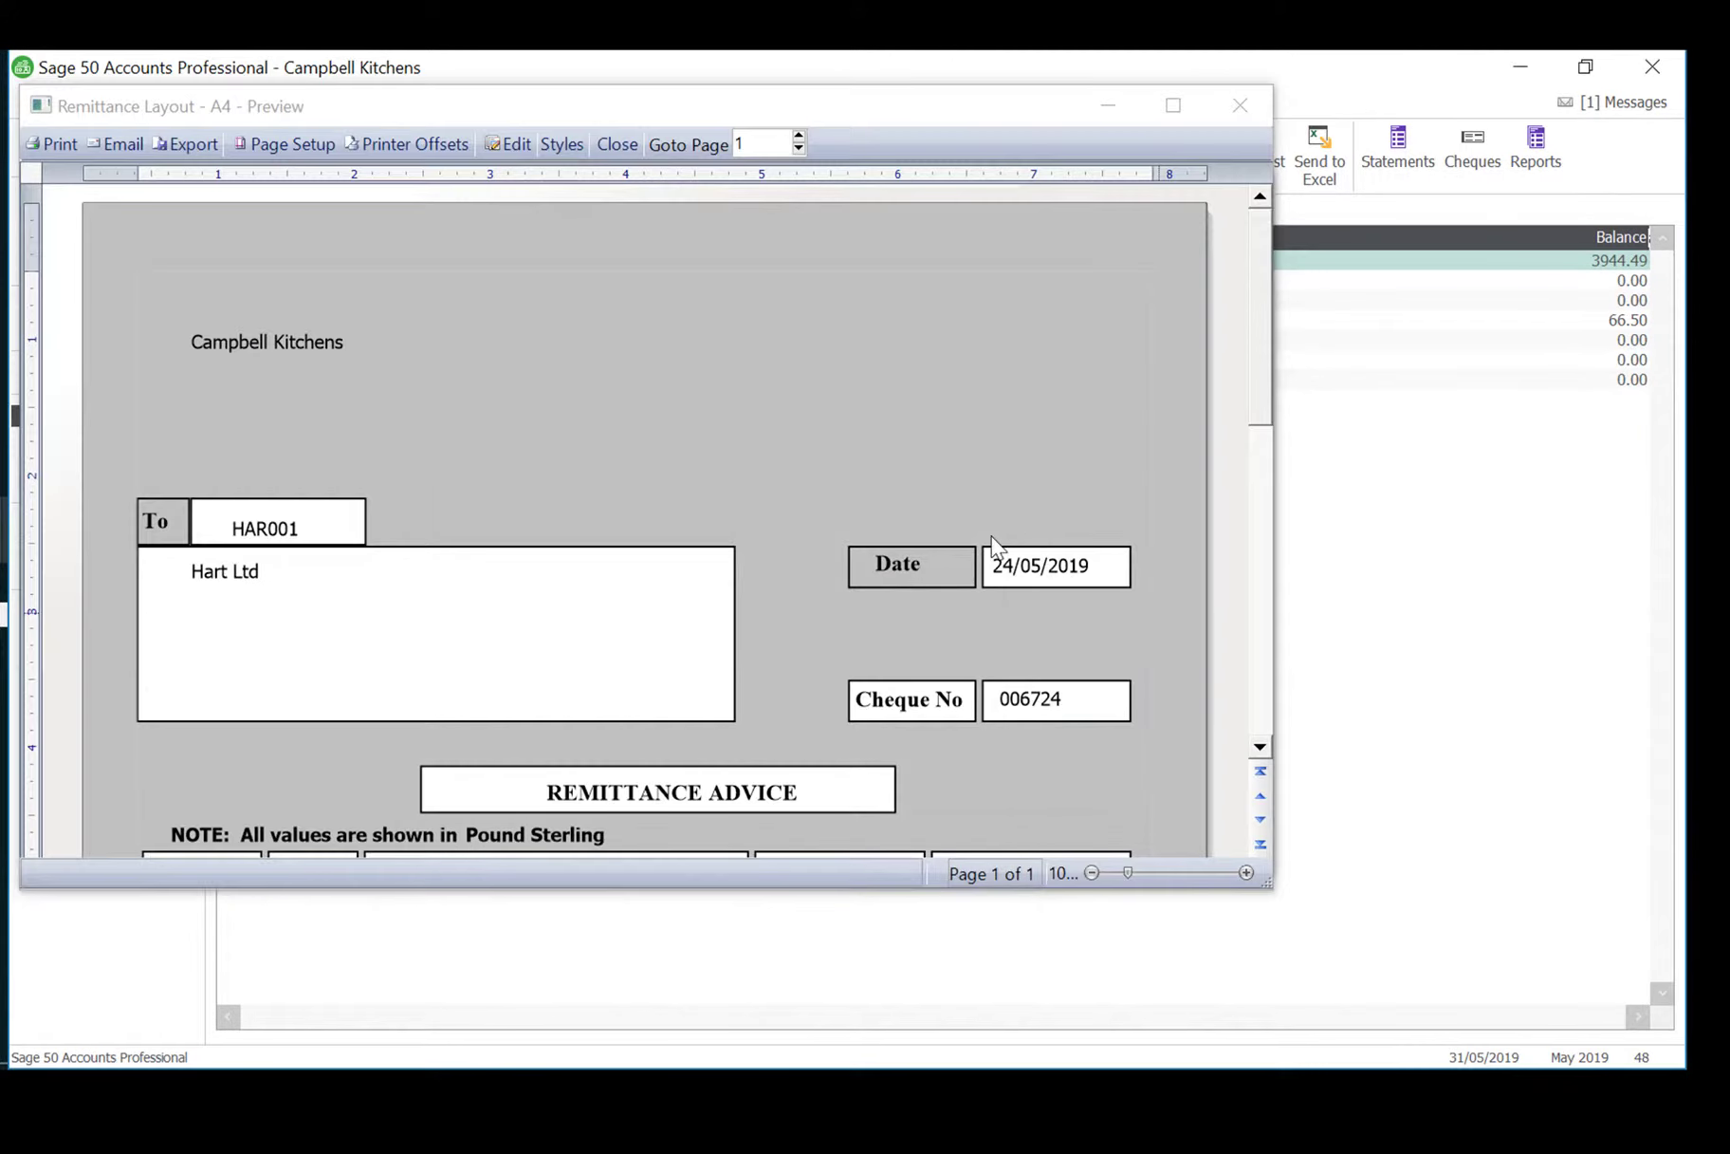
pyautogui.scroll(-3, 977, 510)
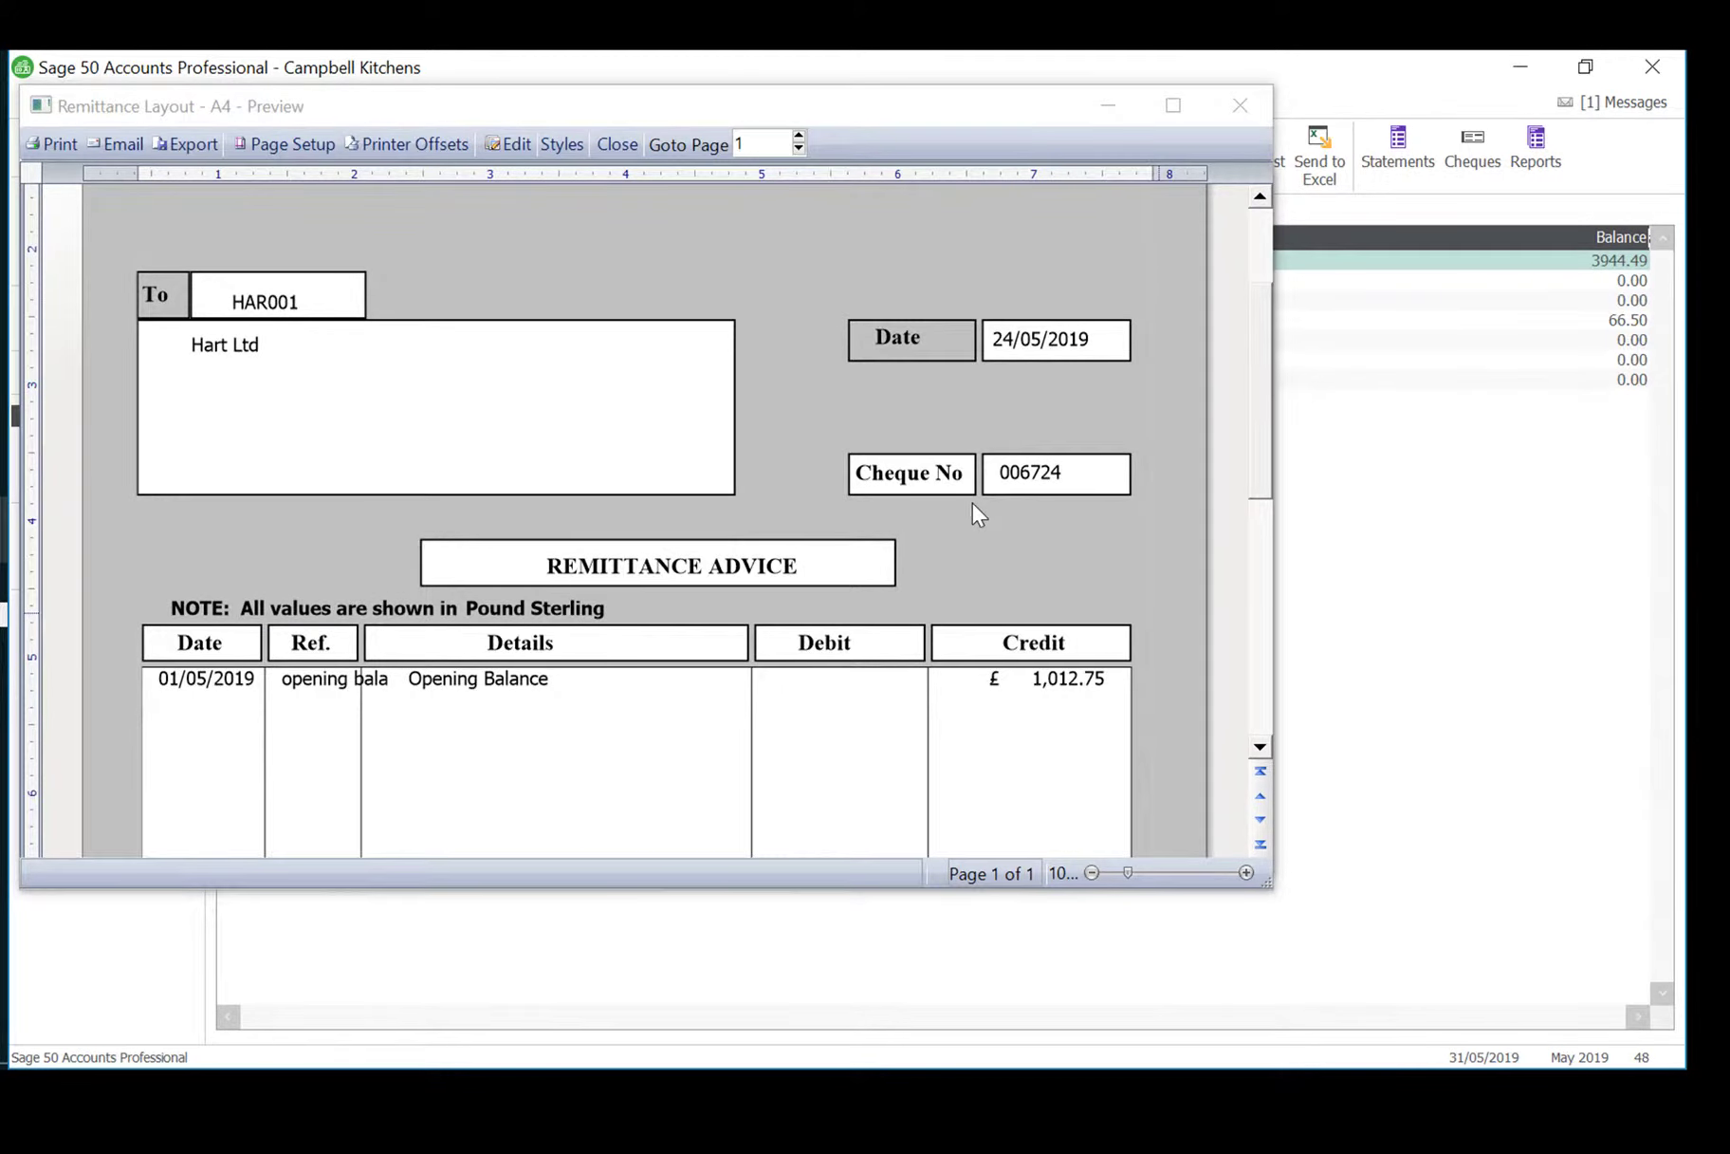
pyautogui.scroll(-10, 972, 503)
pyautogui.scroll(12, 956, 491)
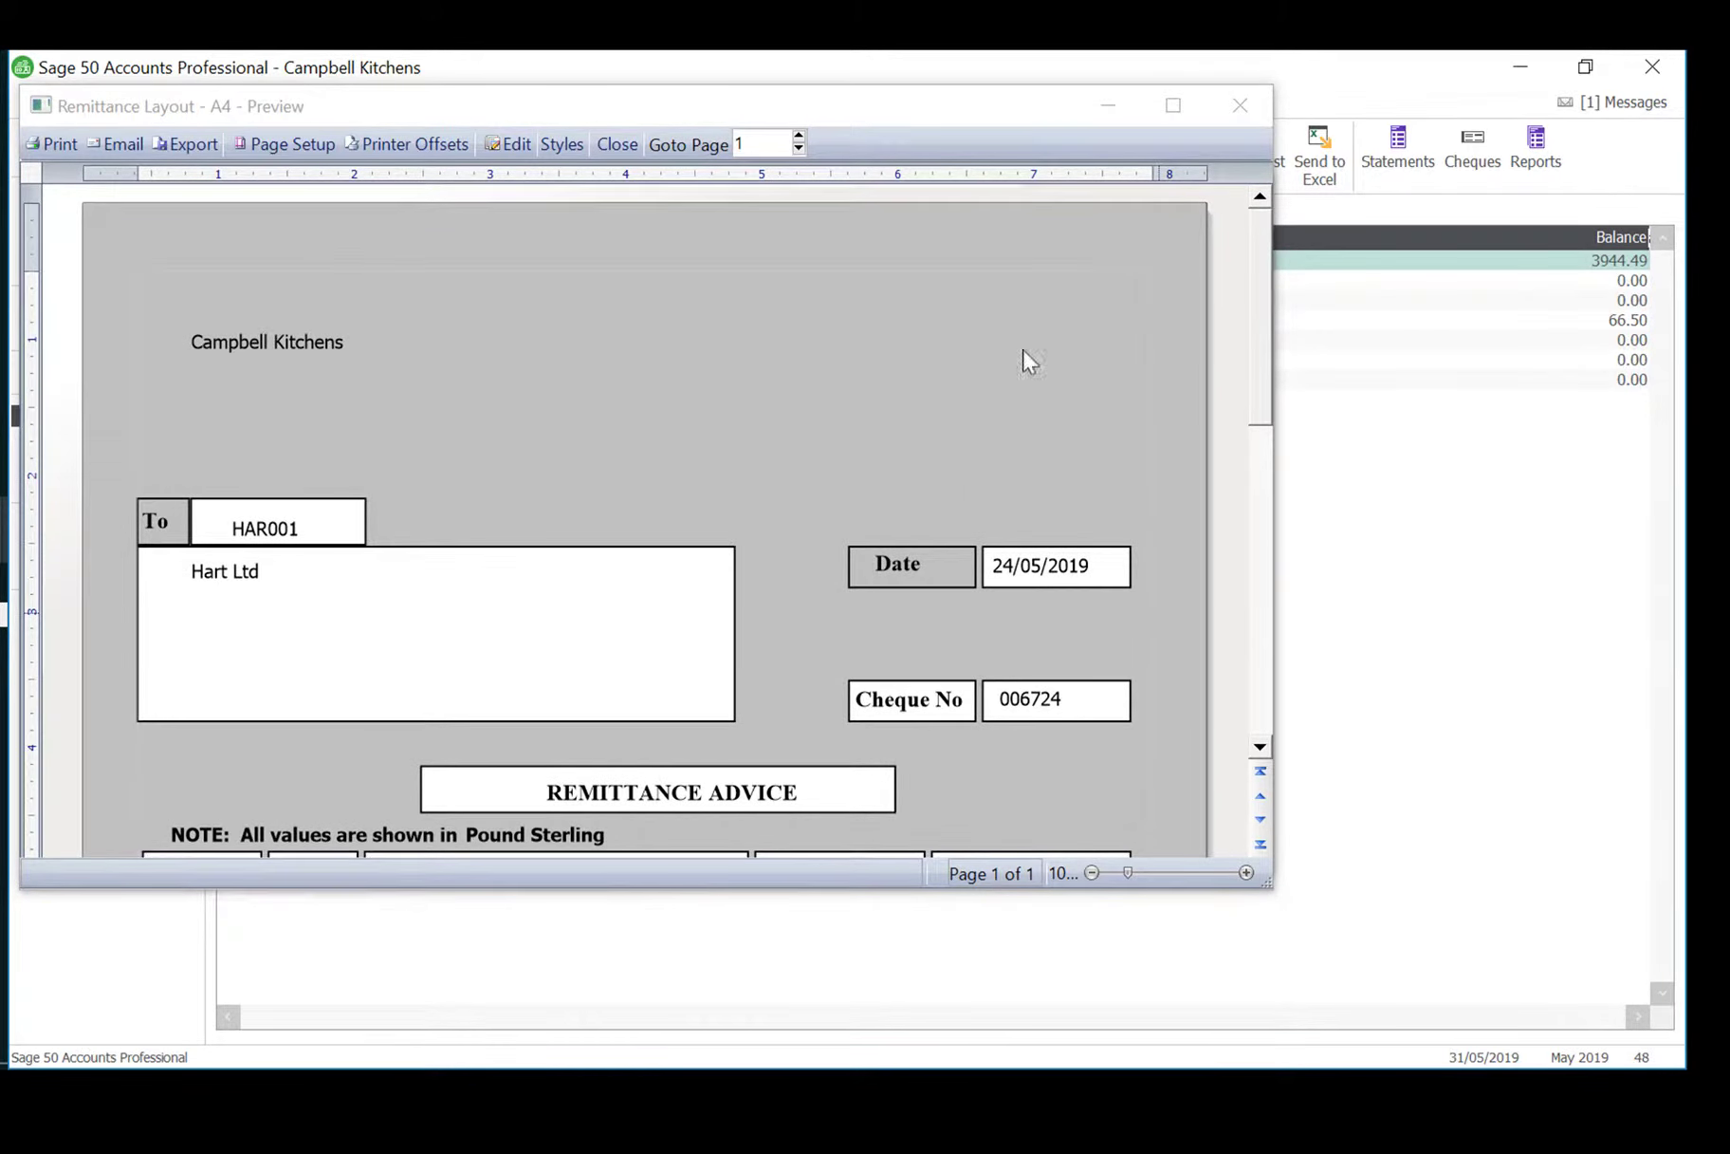
pyautogui.scroll(-6, 953, 451)
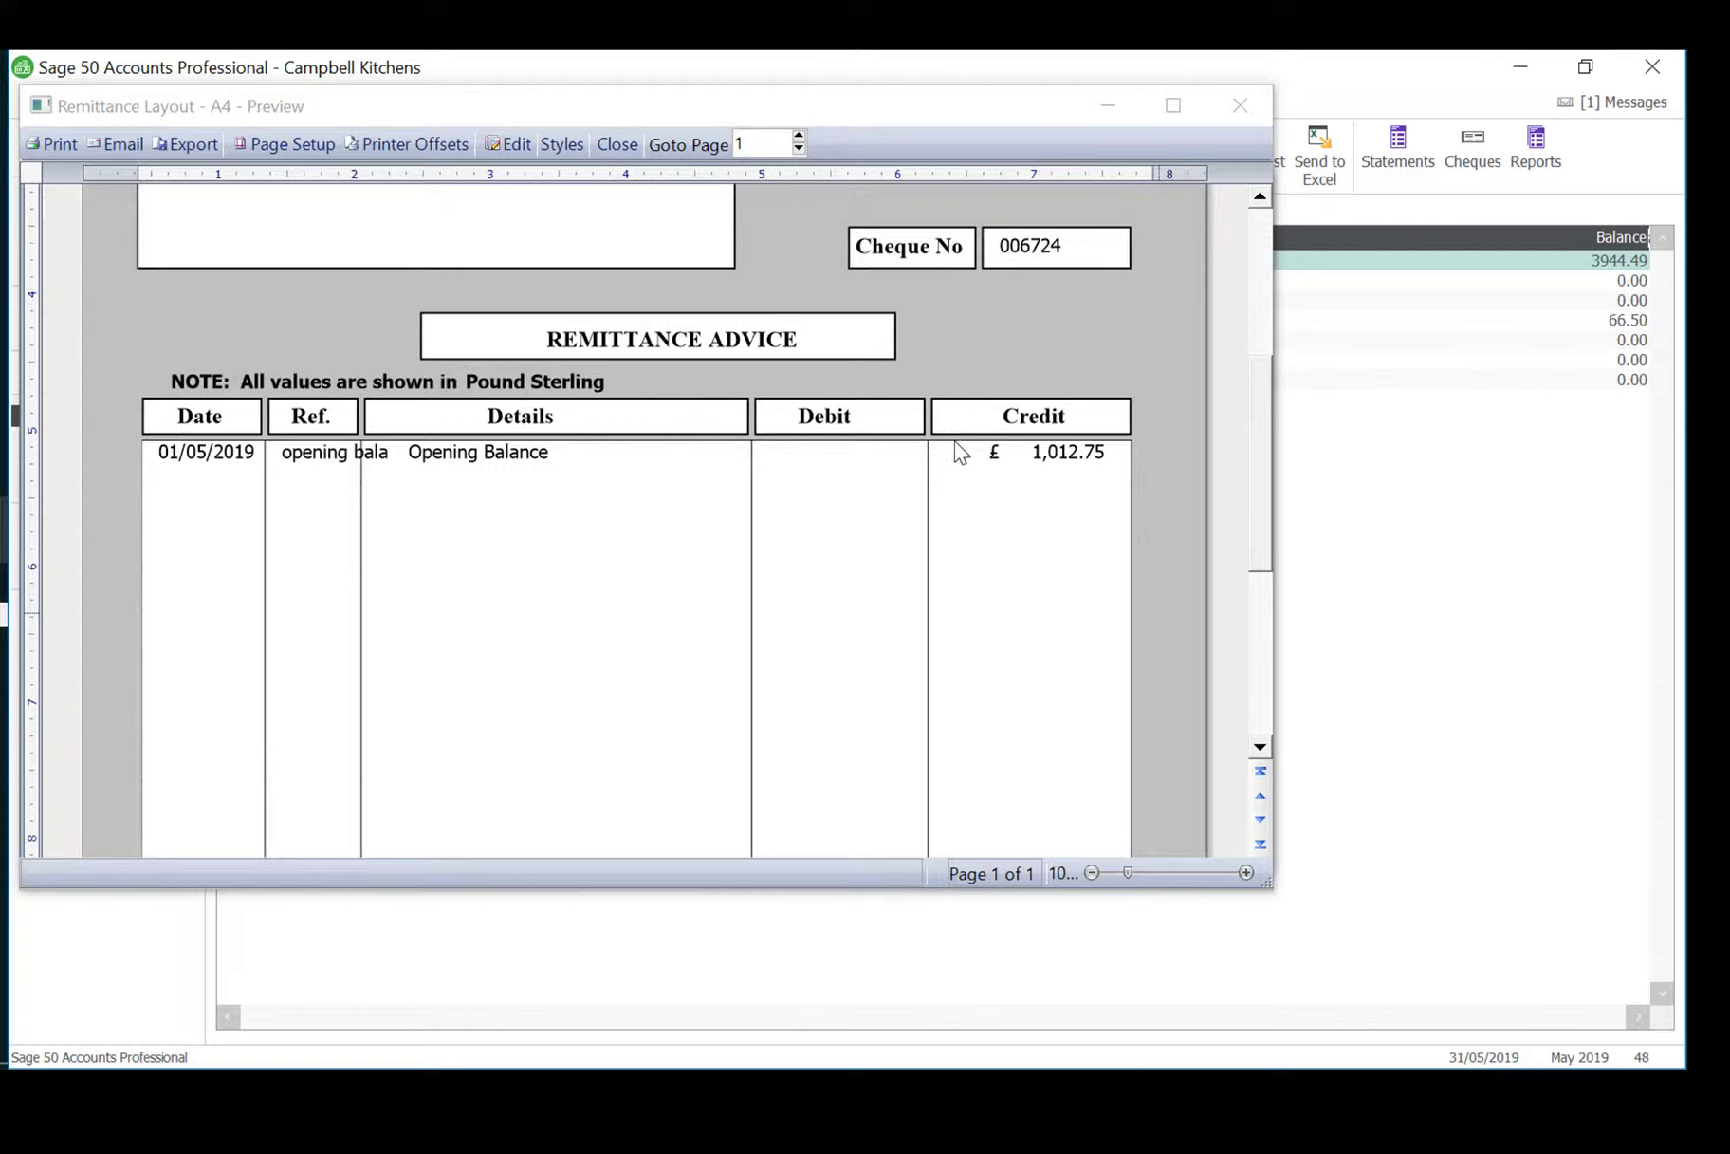
pyautogui.scroll(-6, 951, 436)
pyautogui.scroll(12, 952, 434)
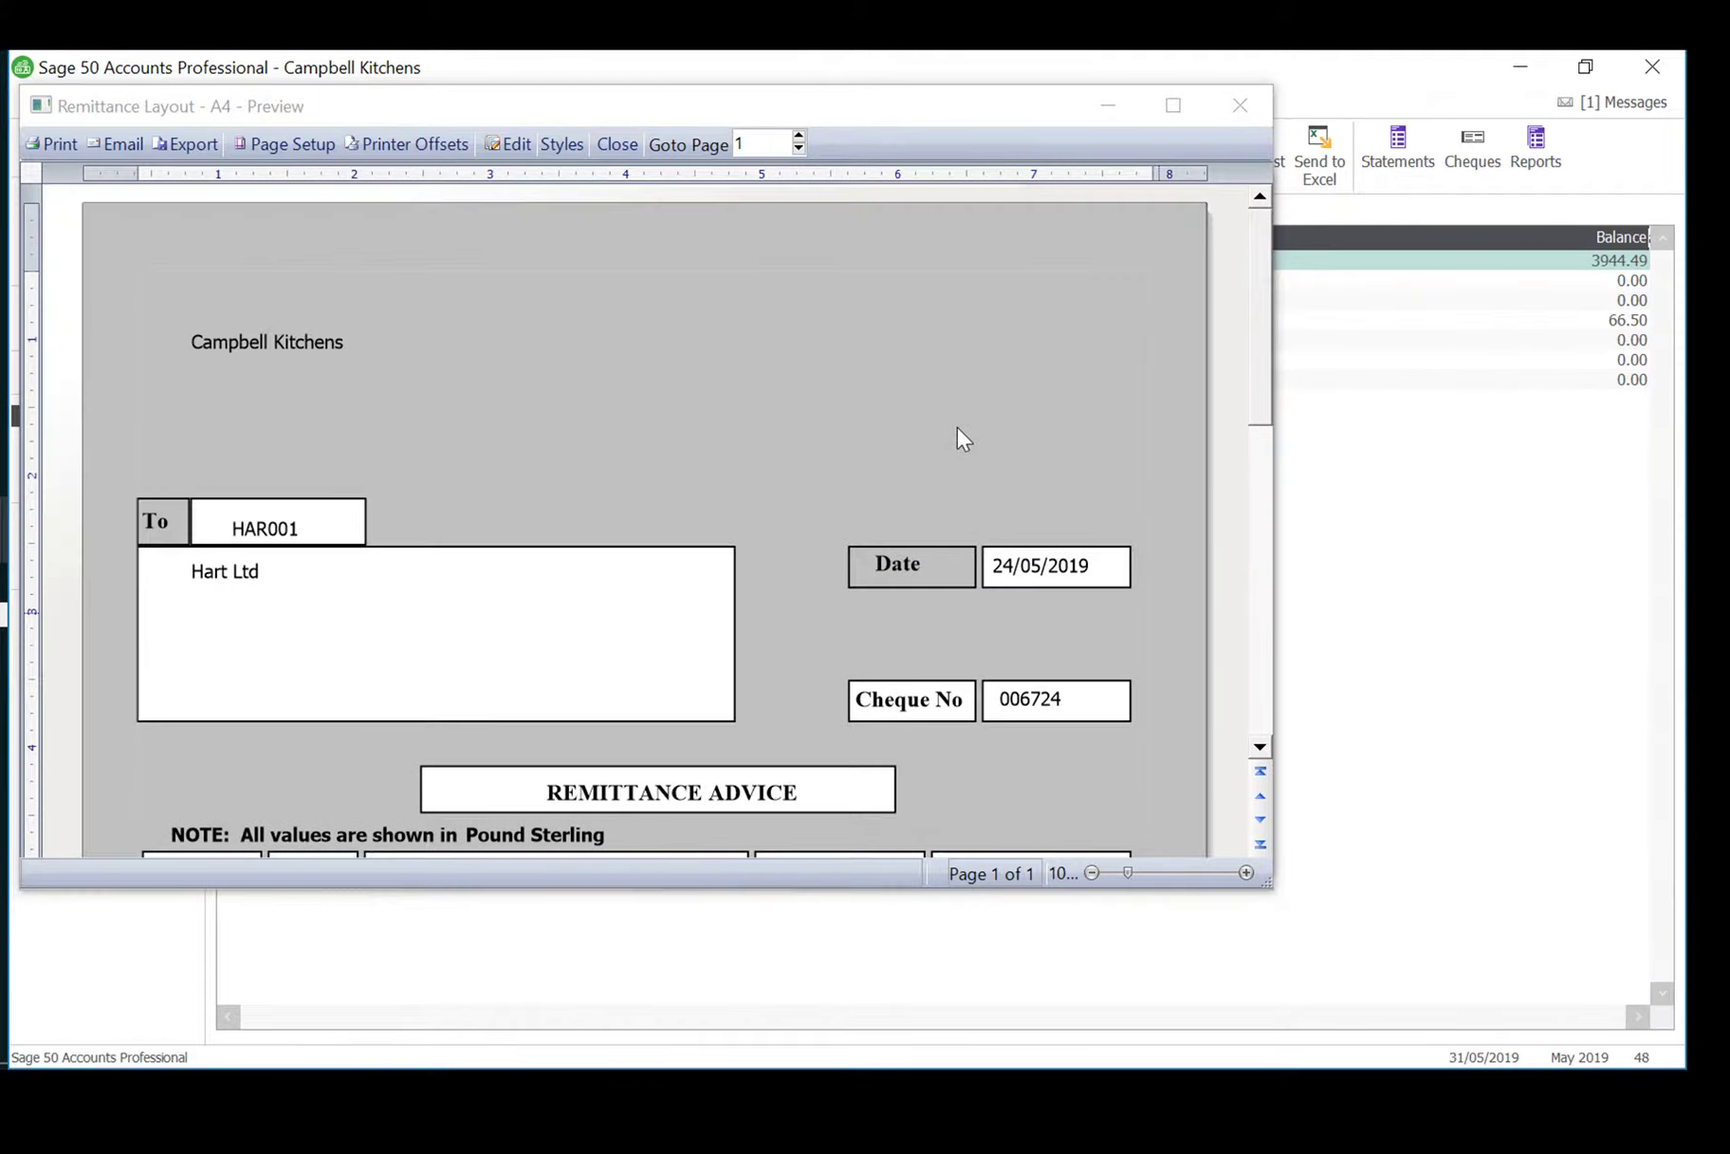
pyautogui.click(1173, 102)
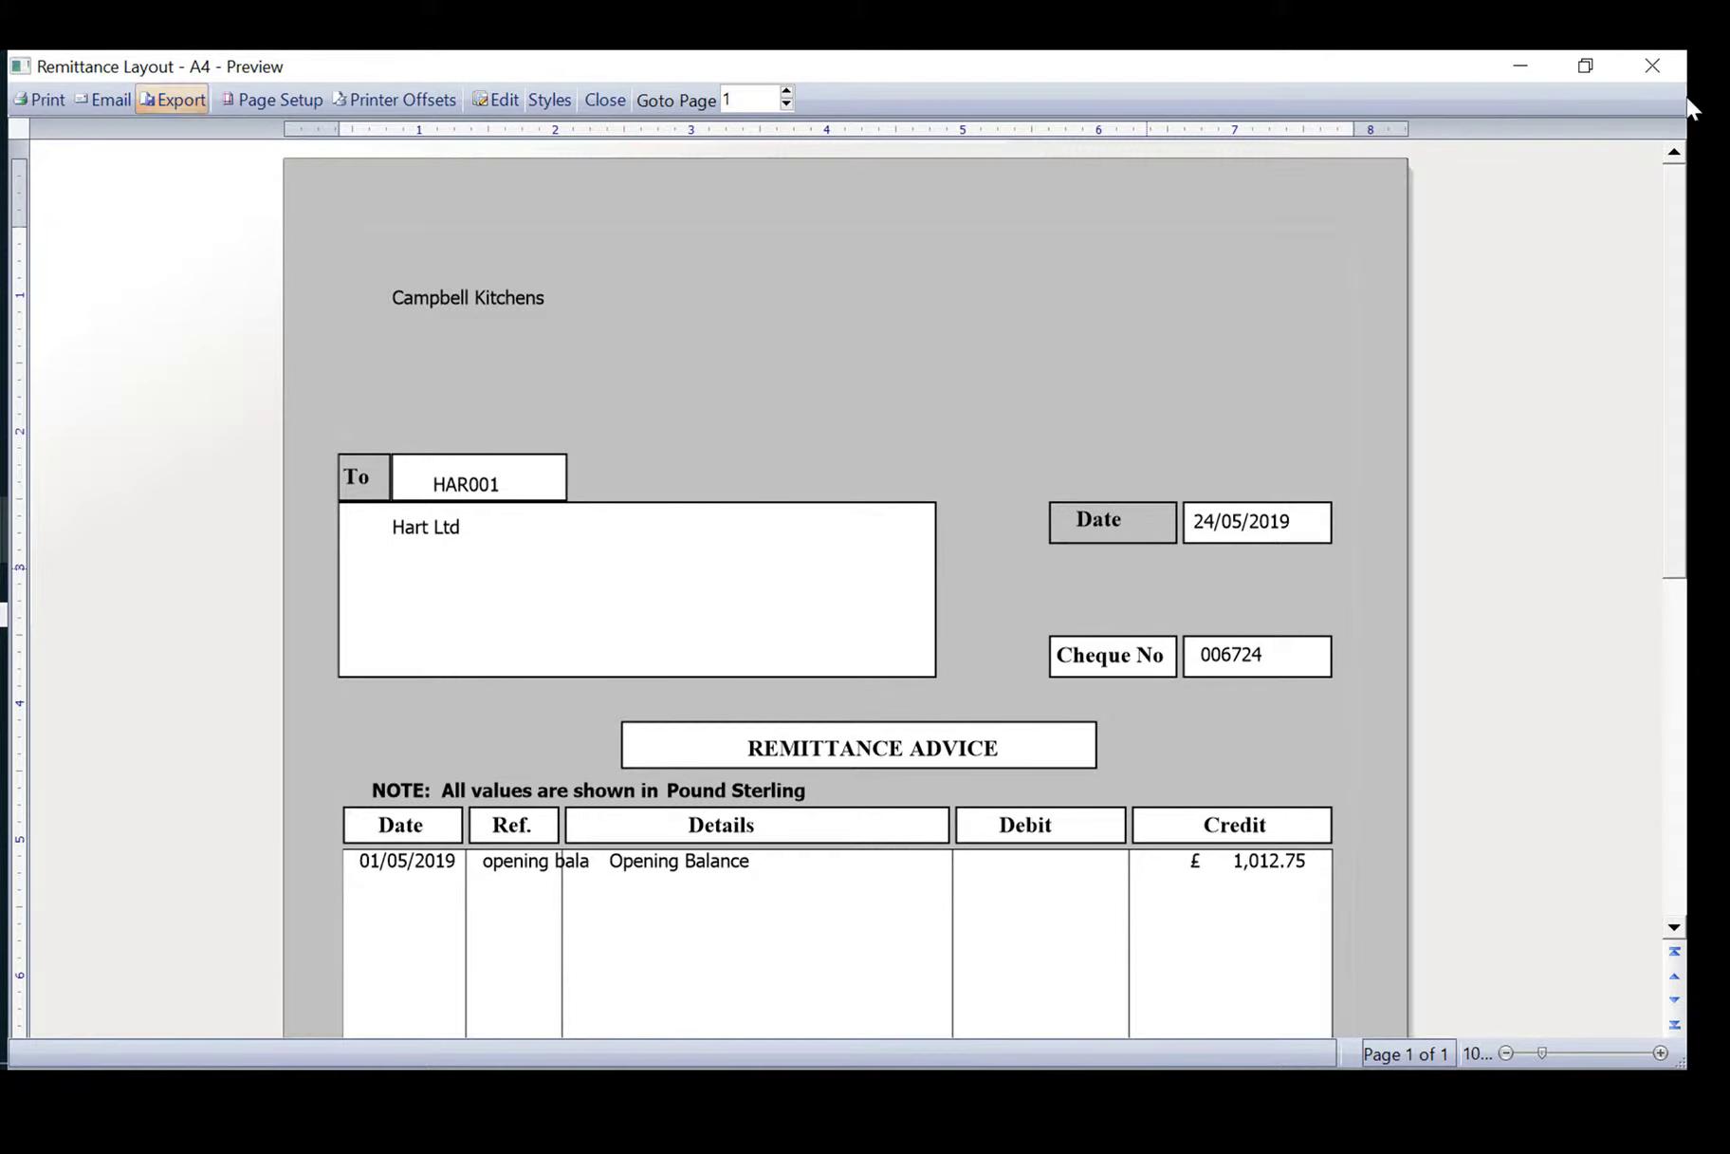
pyautogui.click(1652, 60)
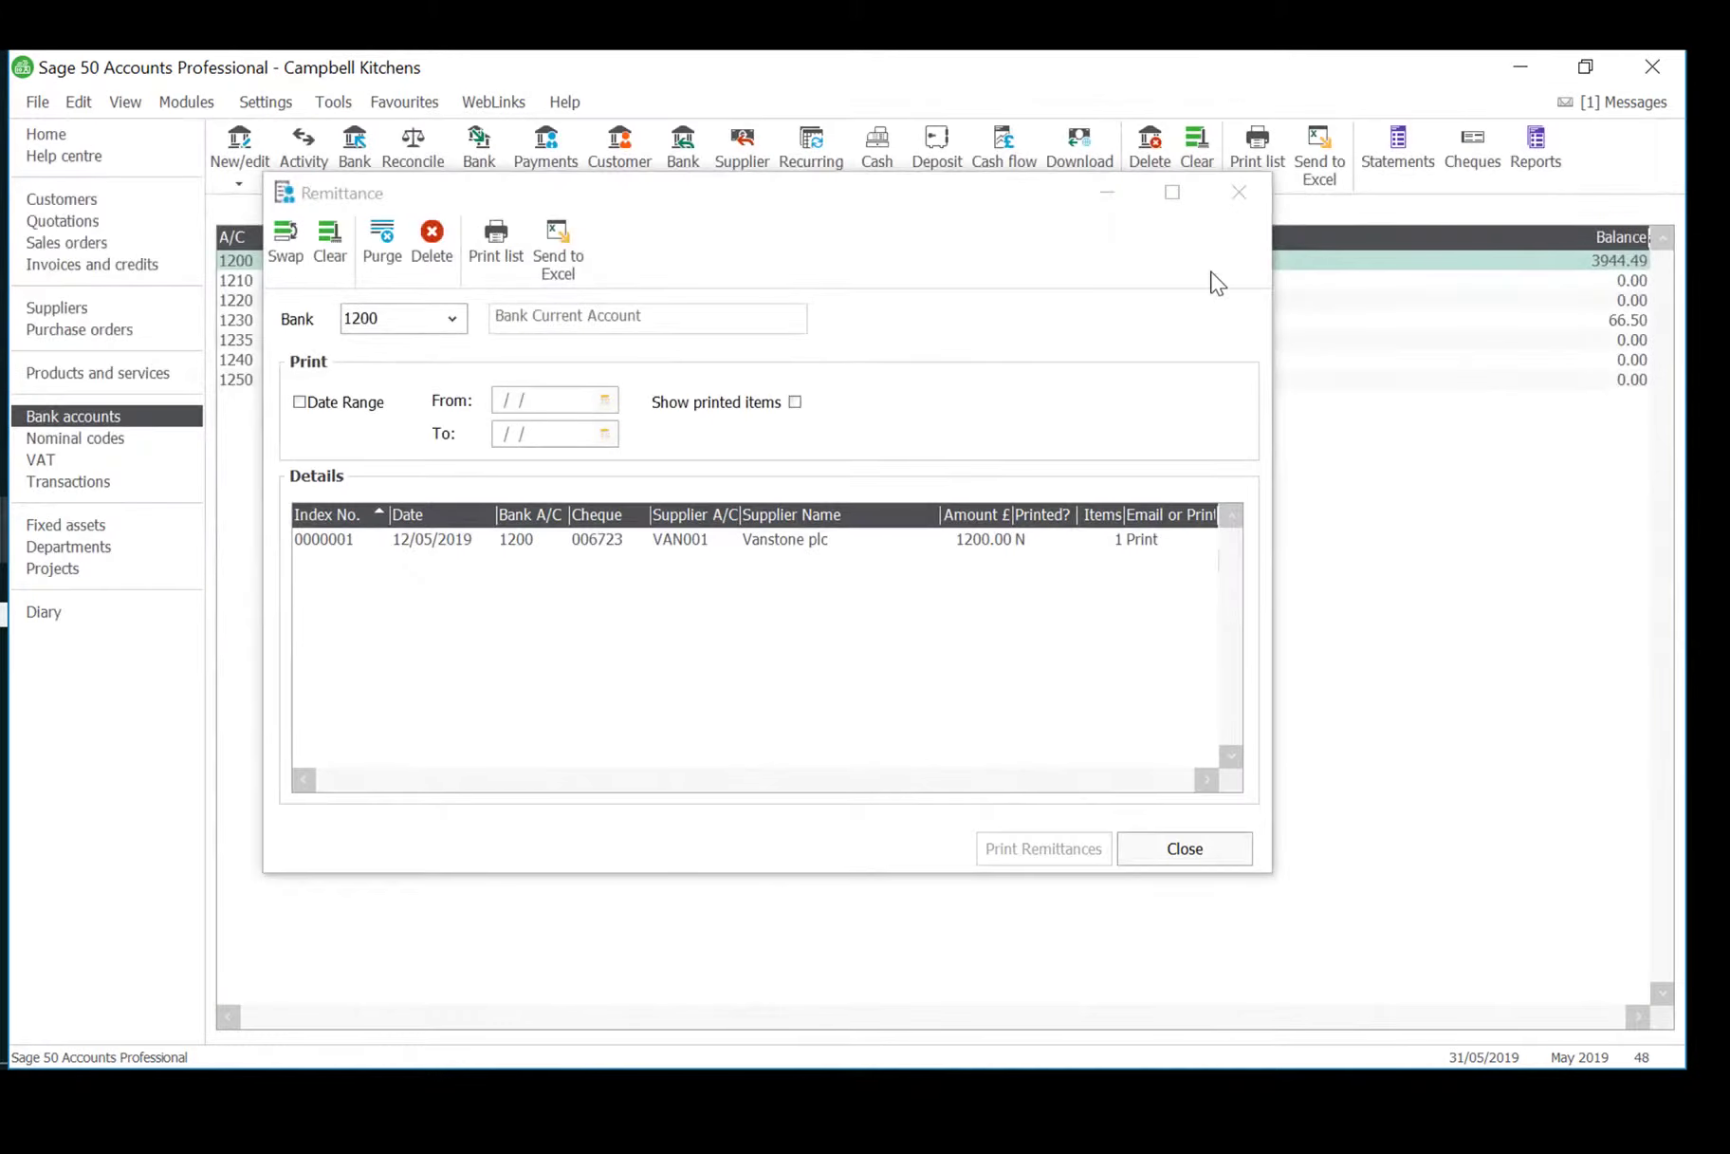
# Close the remittance list and browse the bank reports to Reconciled and unreconciled transactions
pyautogui.click(1246, 190)
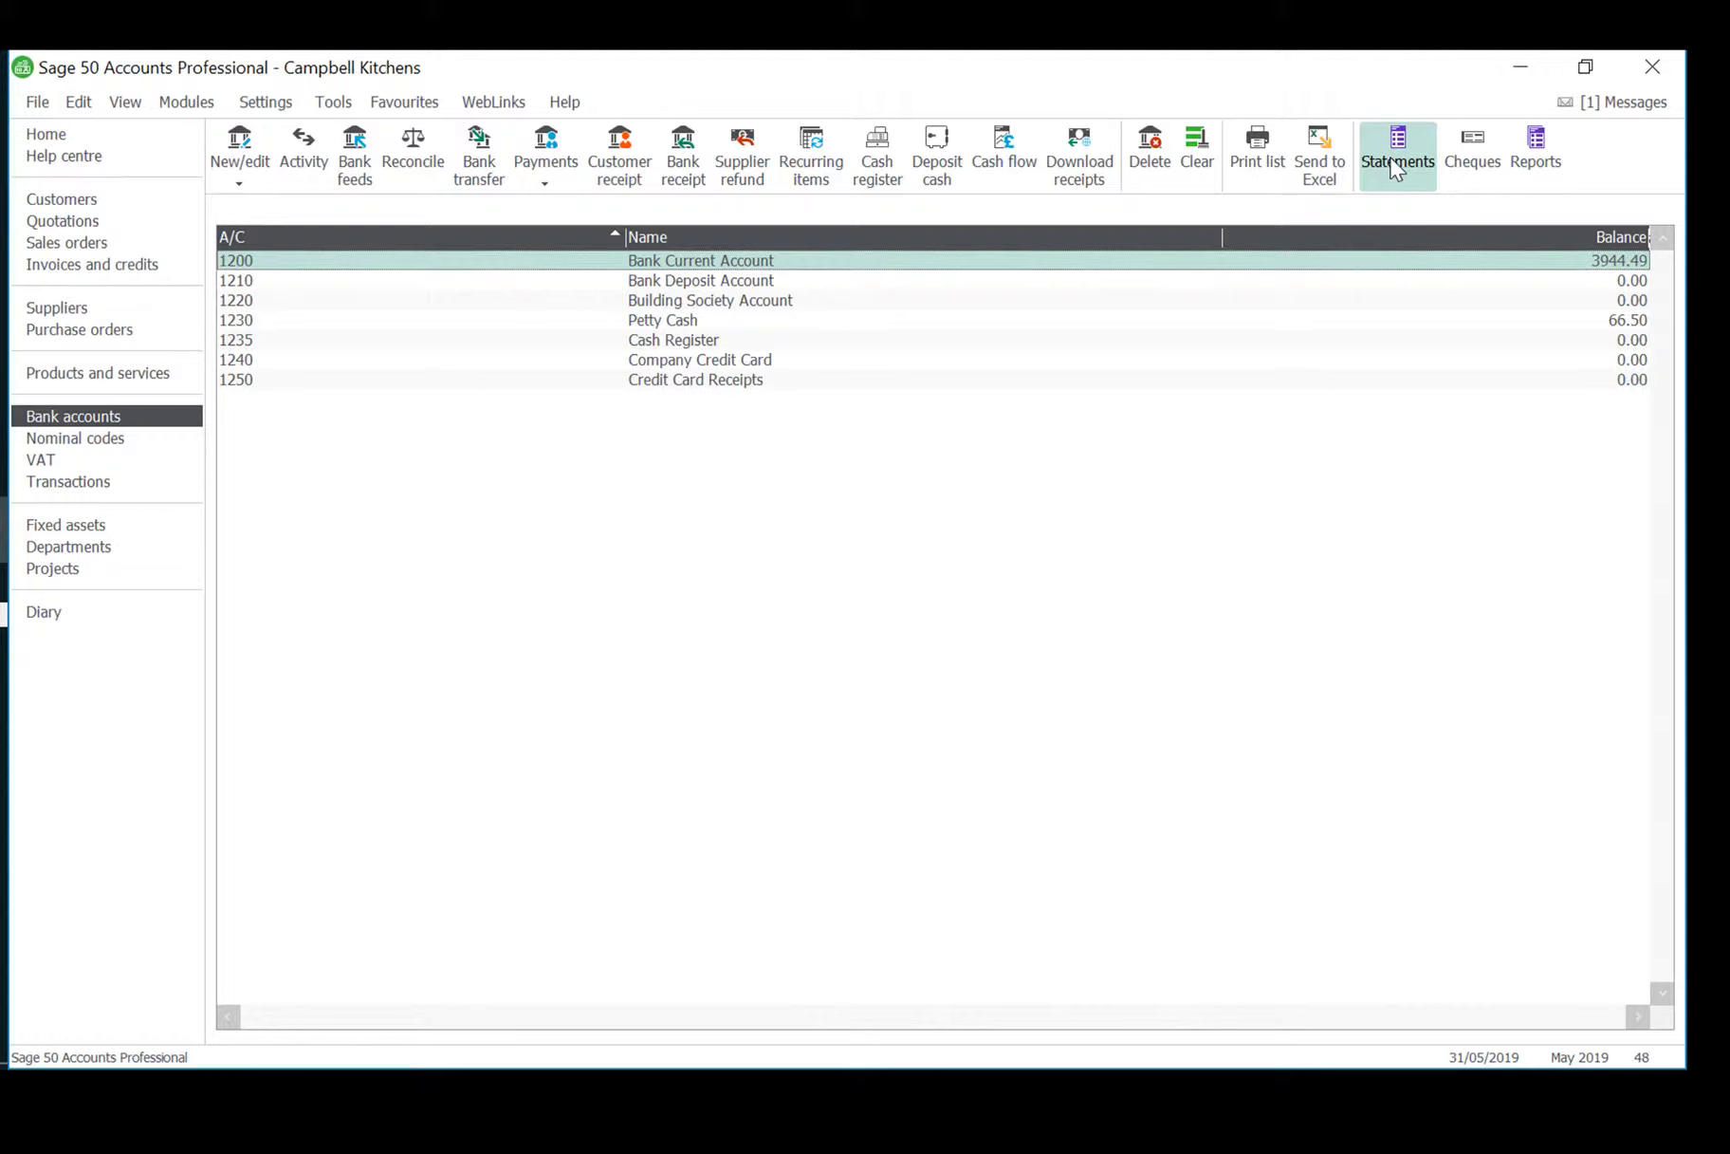
pyautogui.click(1539, 156)
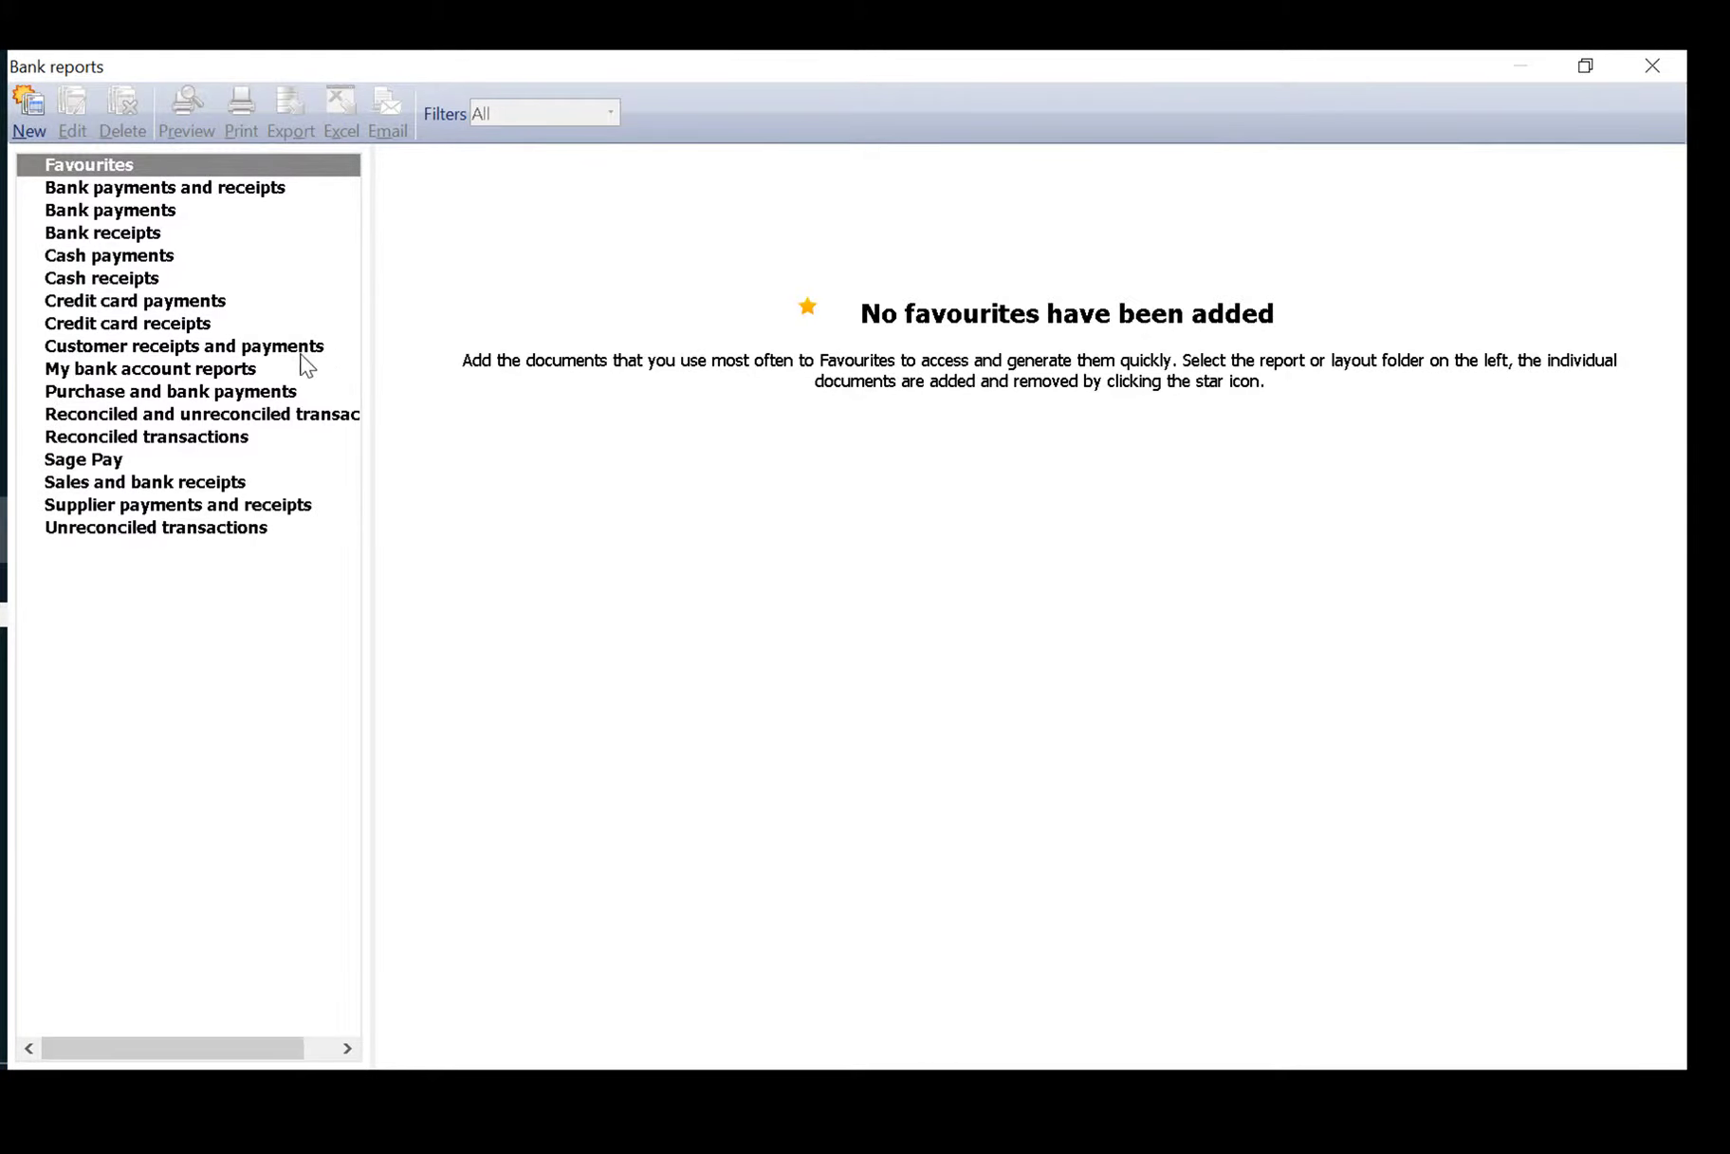
pyautogui.click(190, 436)
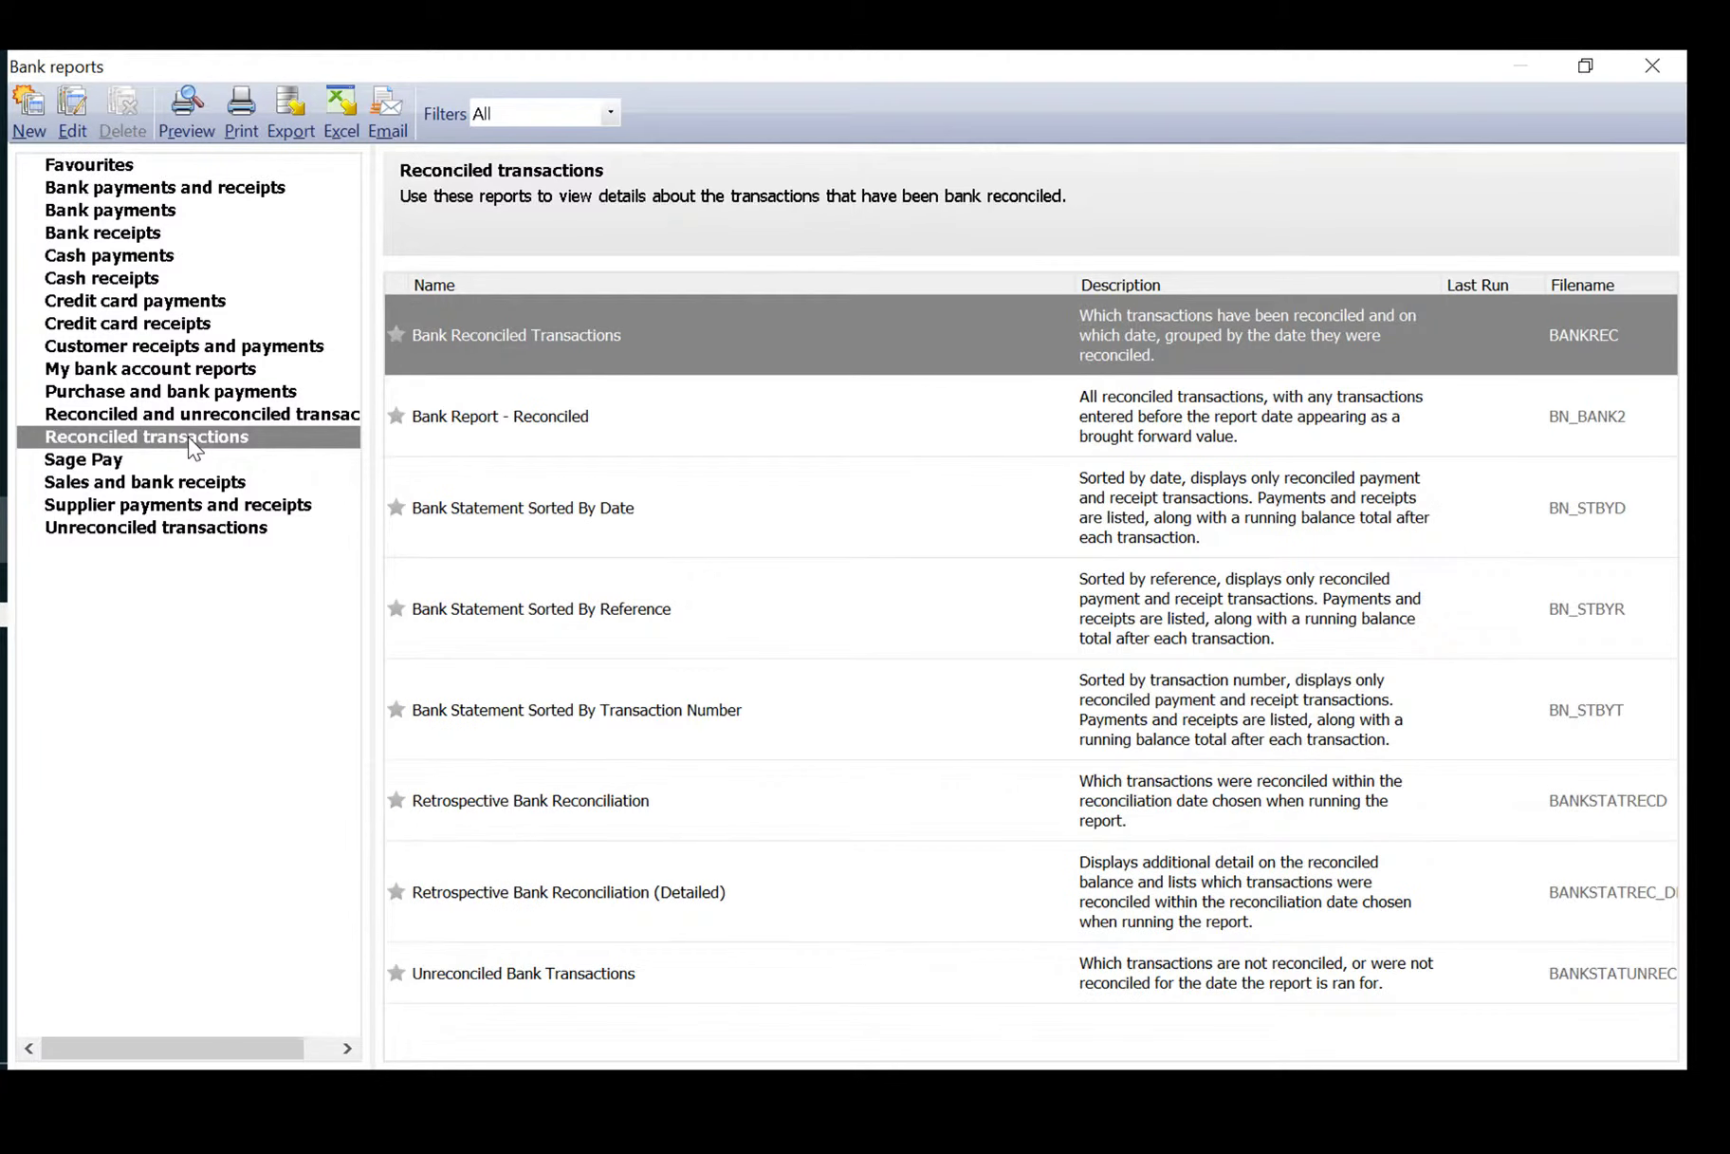
pyautogui.moveTo(767, 477)
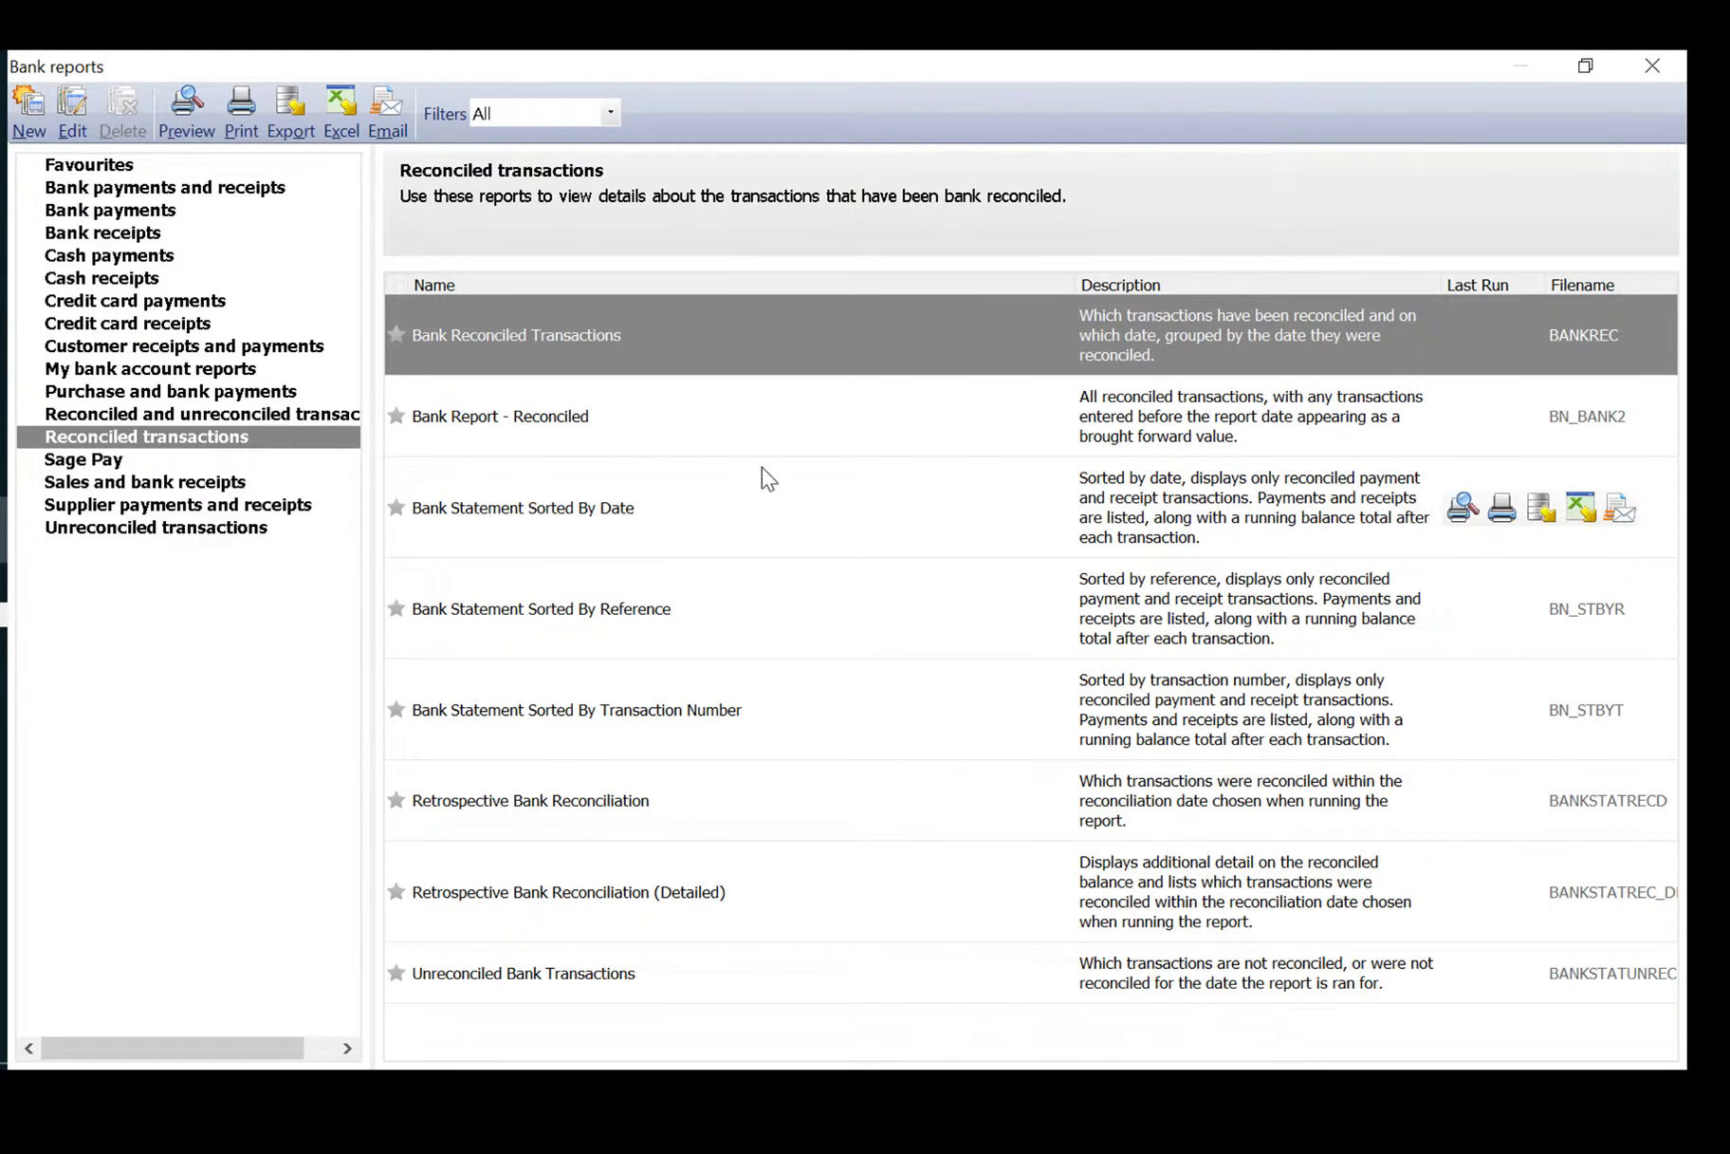
pyautogui.click(138, 536)
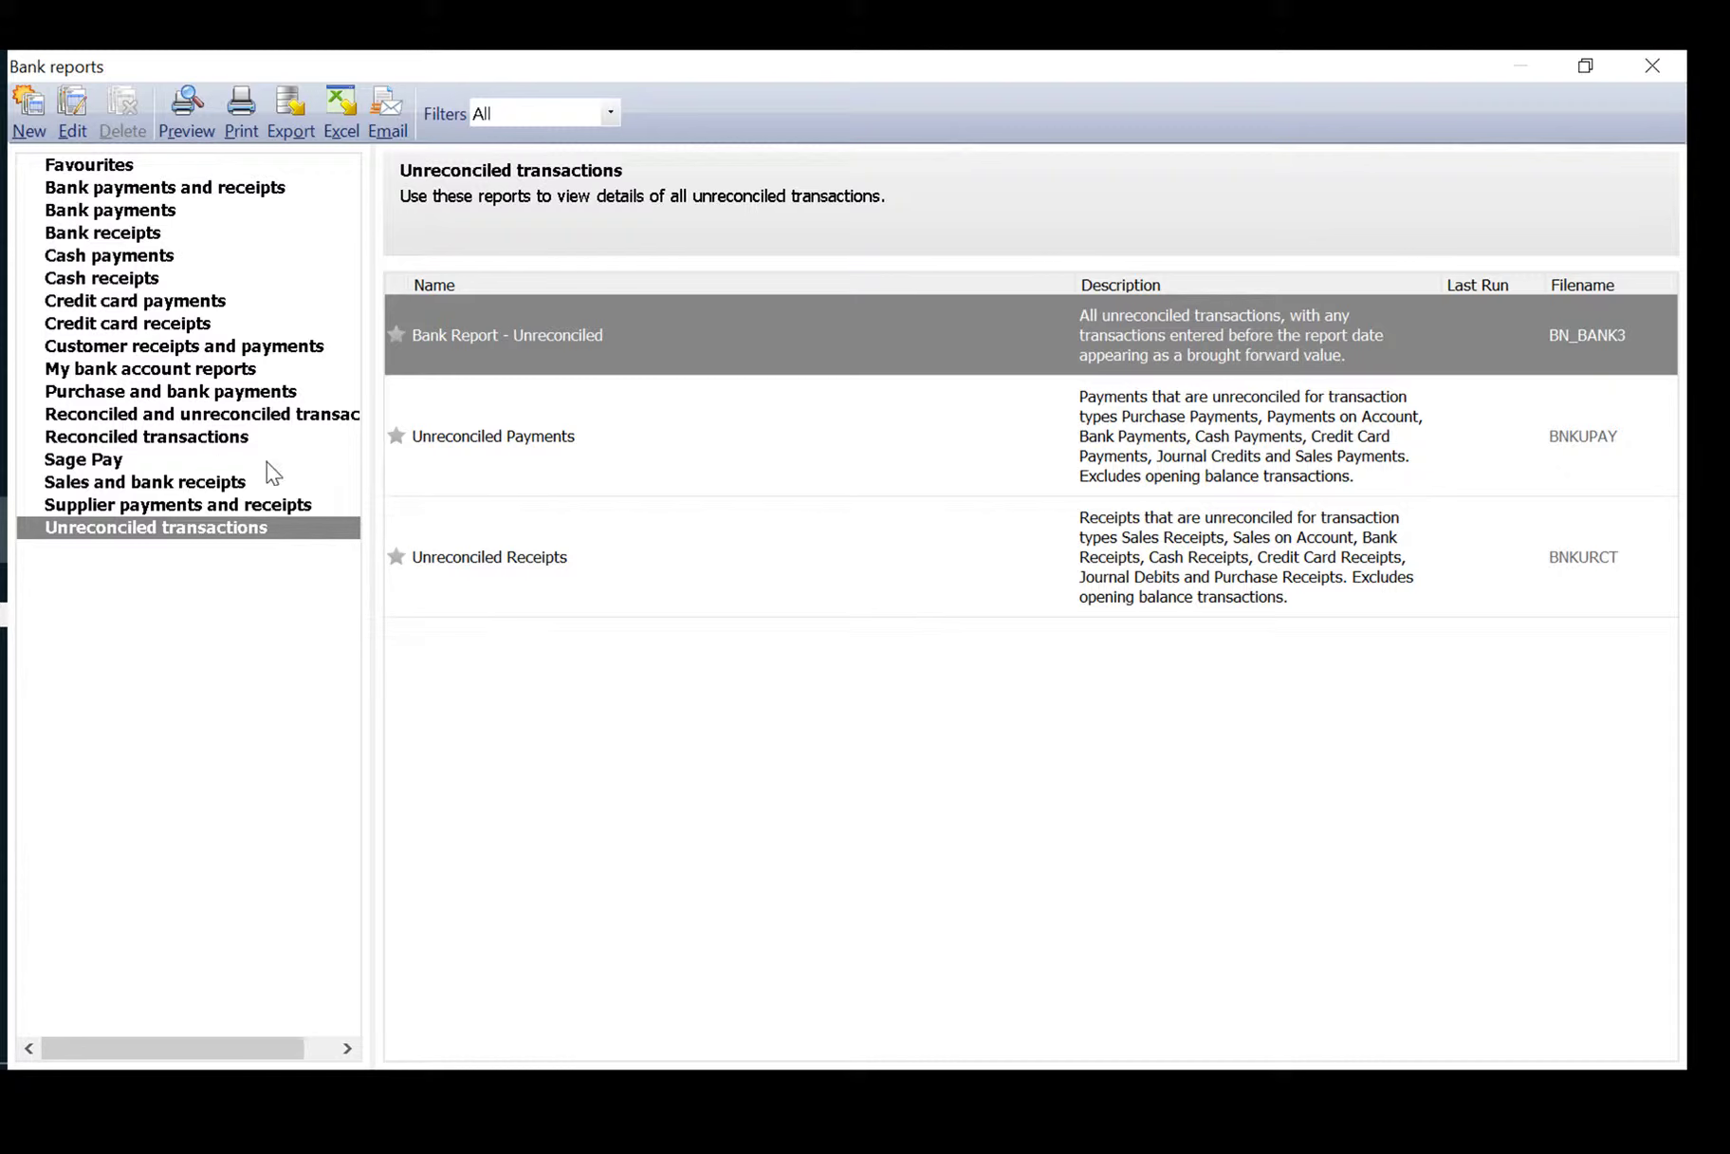
pyautogui.click(175, 438)
pyautogui.click(330, 414)
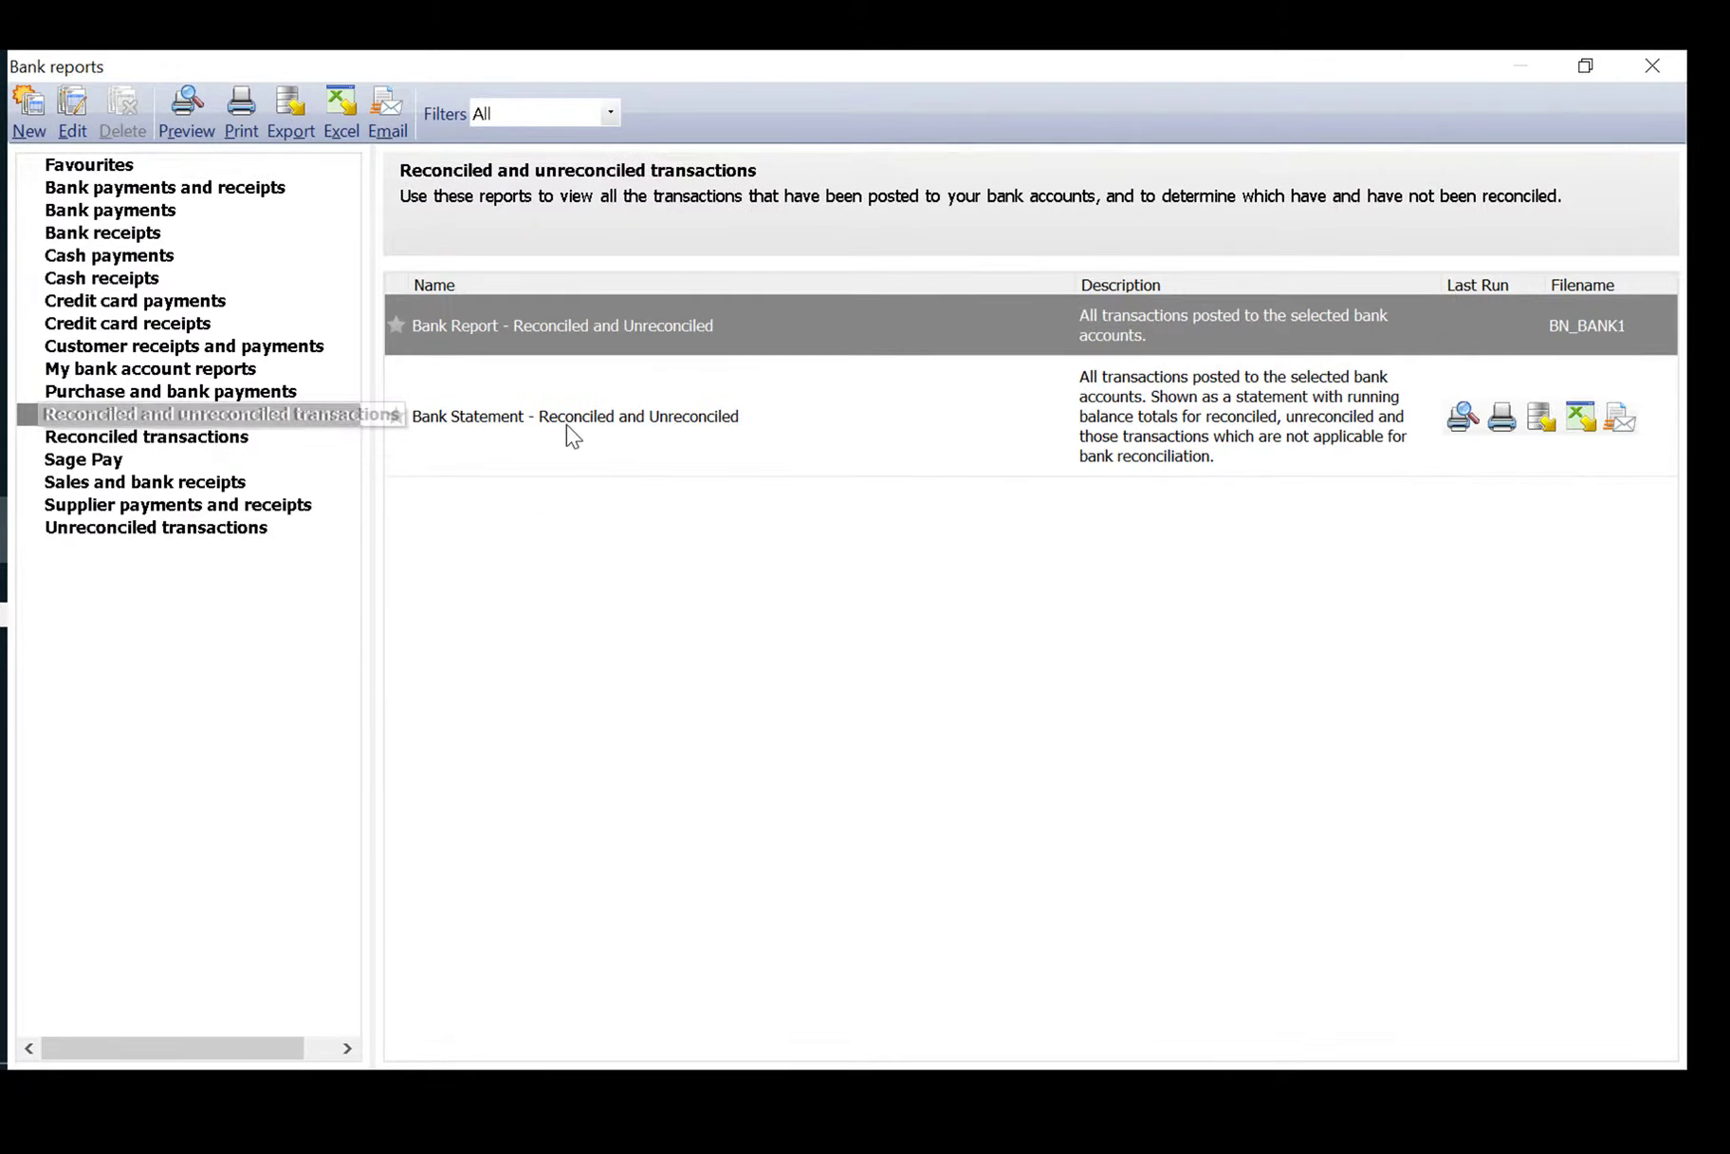
# Preview Bank Statement - Reconciled and Unreconciled, showing a 3,944.49 balance, then close it
pyautogui.click(567, 424)
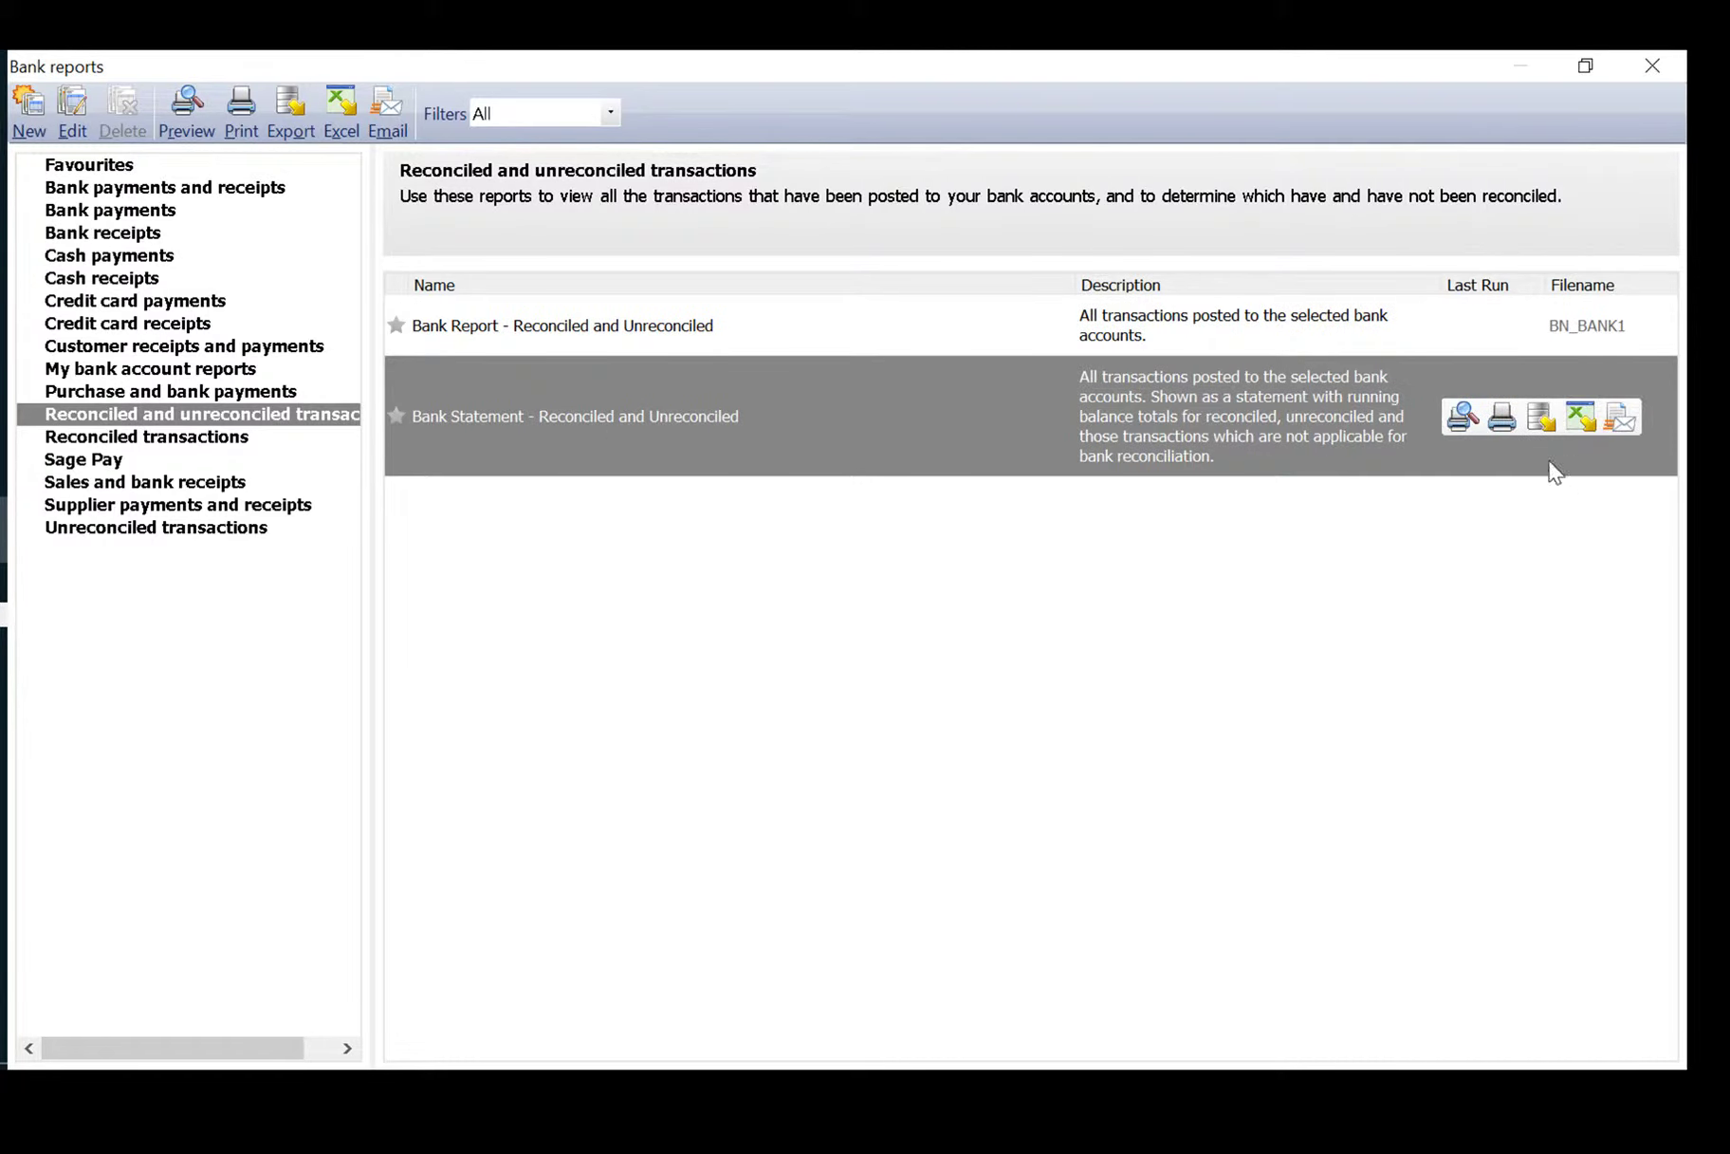
pyautogui.click(1462, 417)
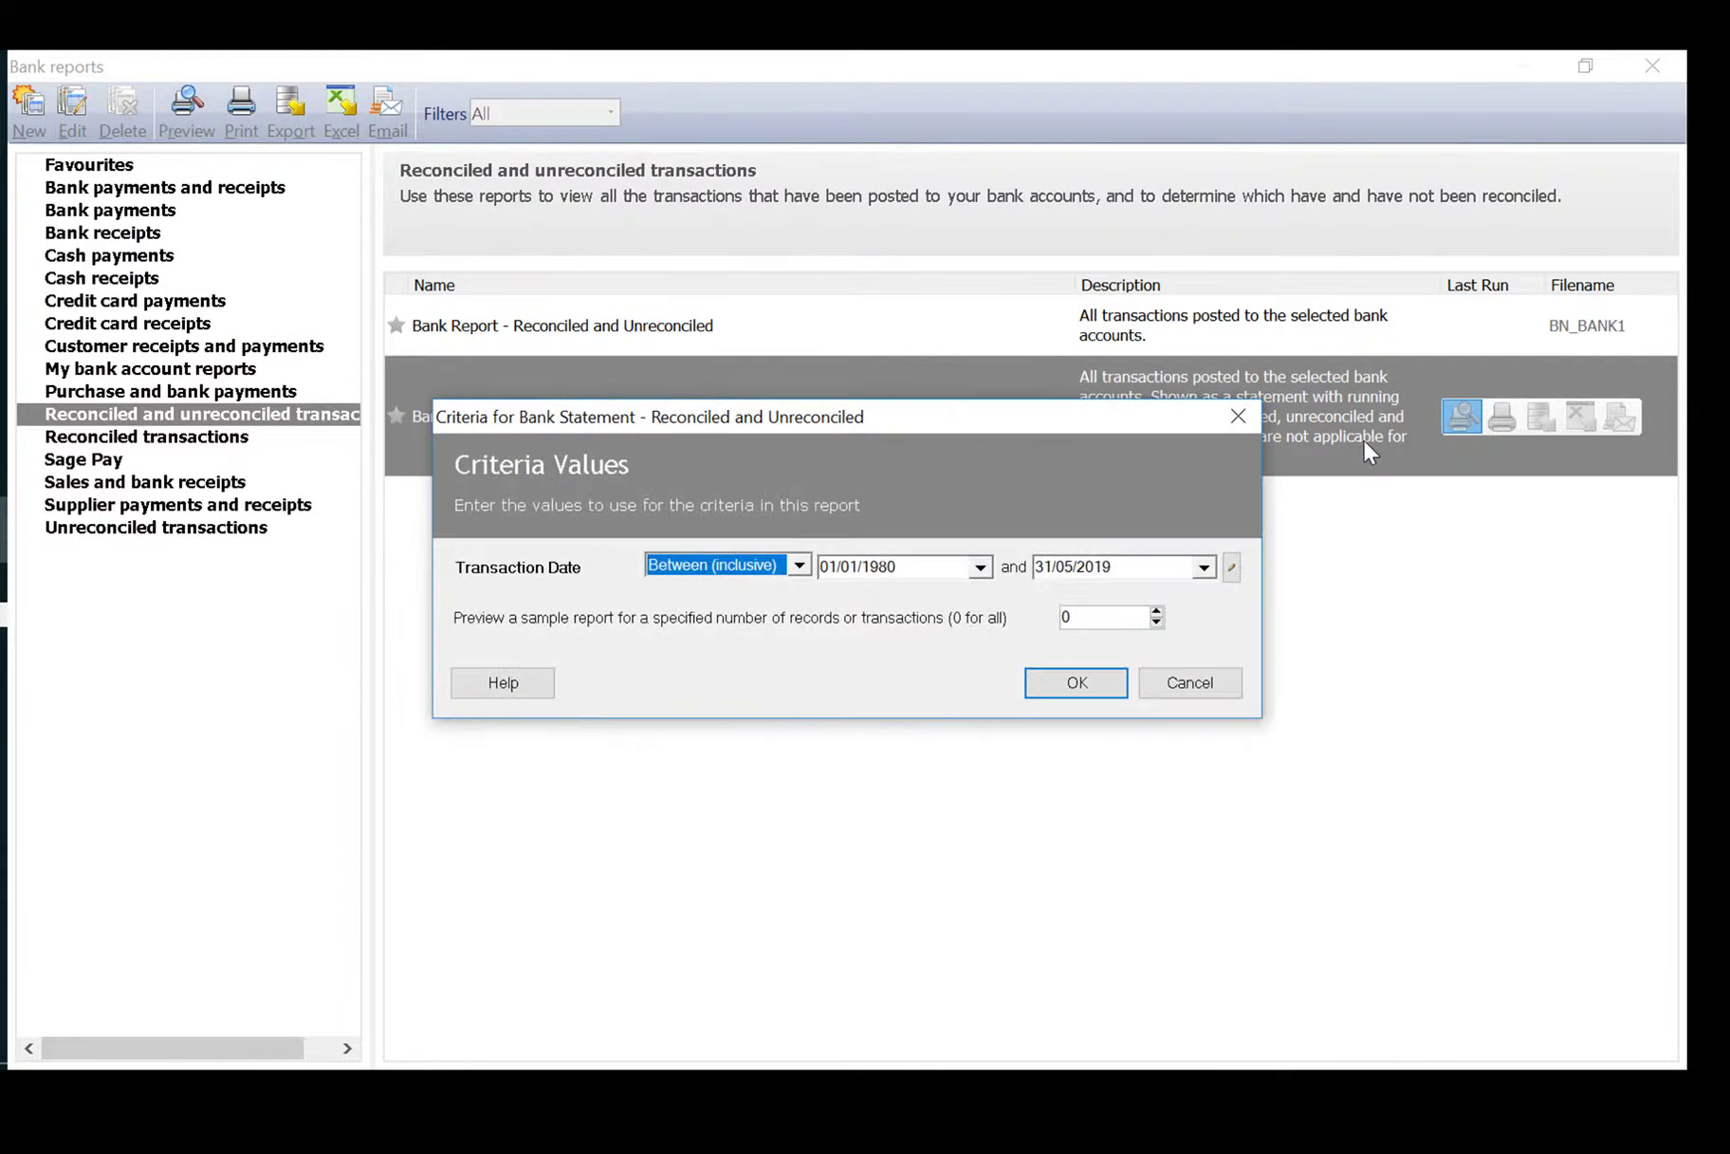
pyautogui.click(1082, 681)
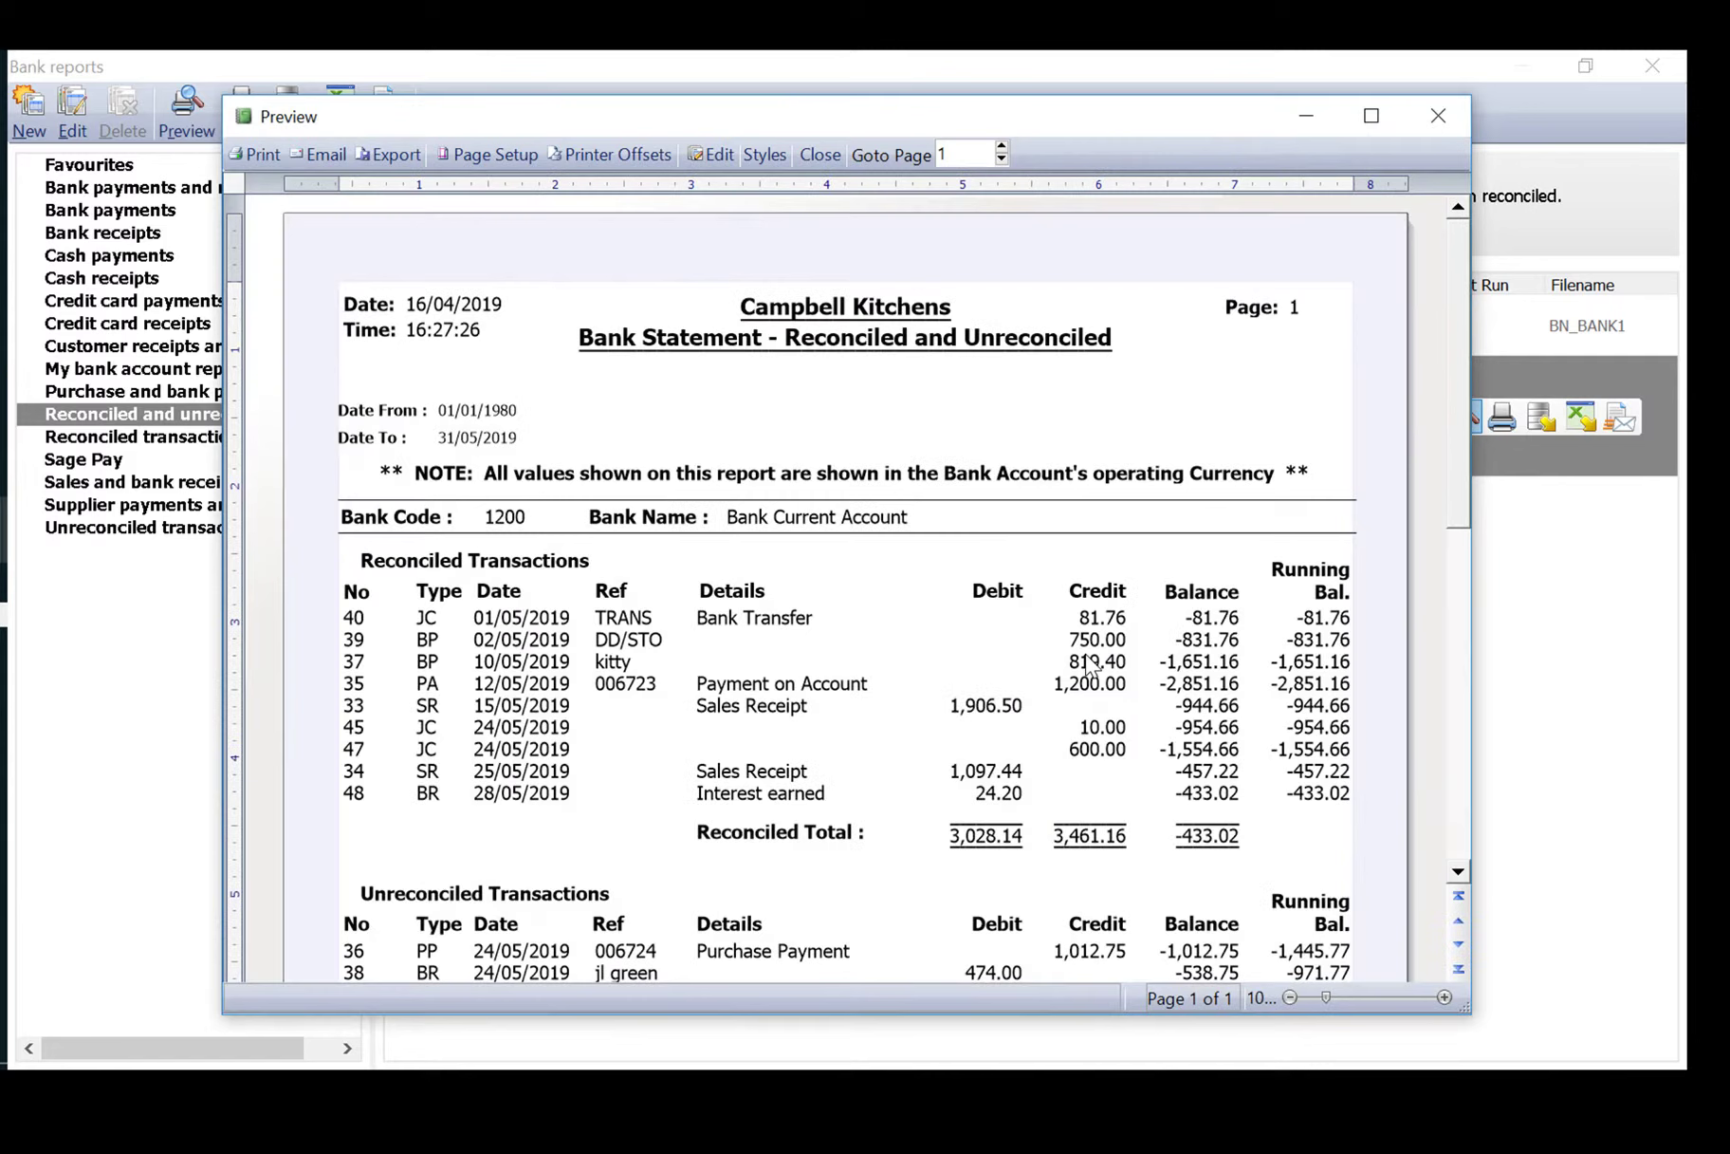
pyautogui.click(1086, 636)
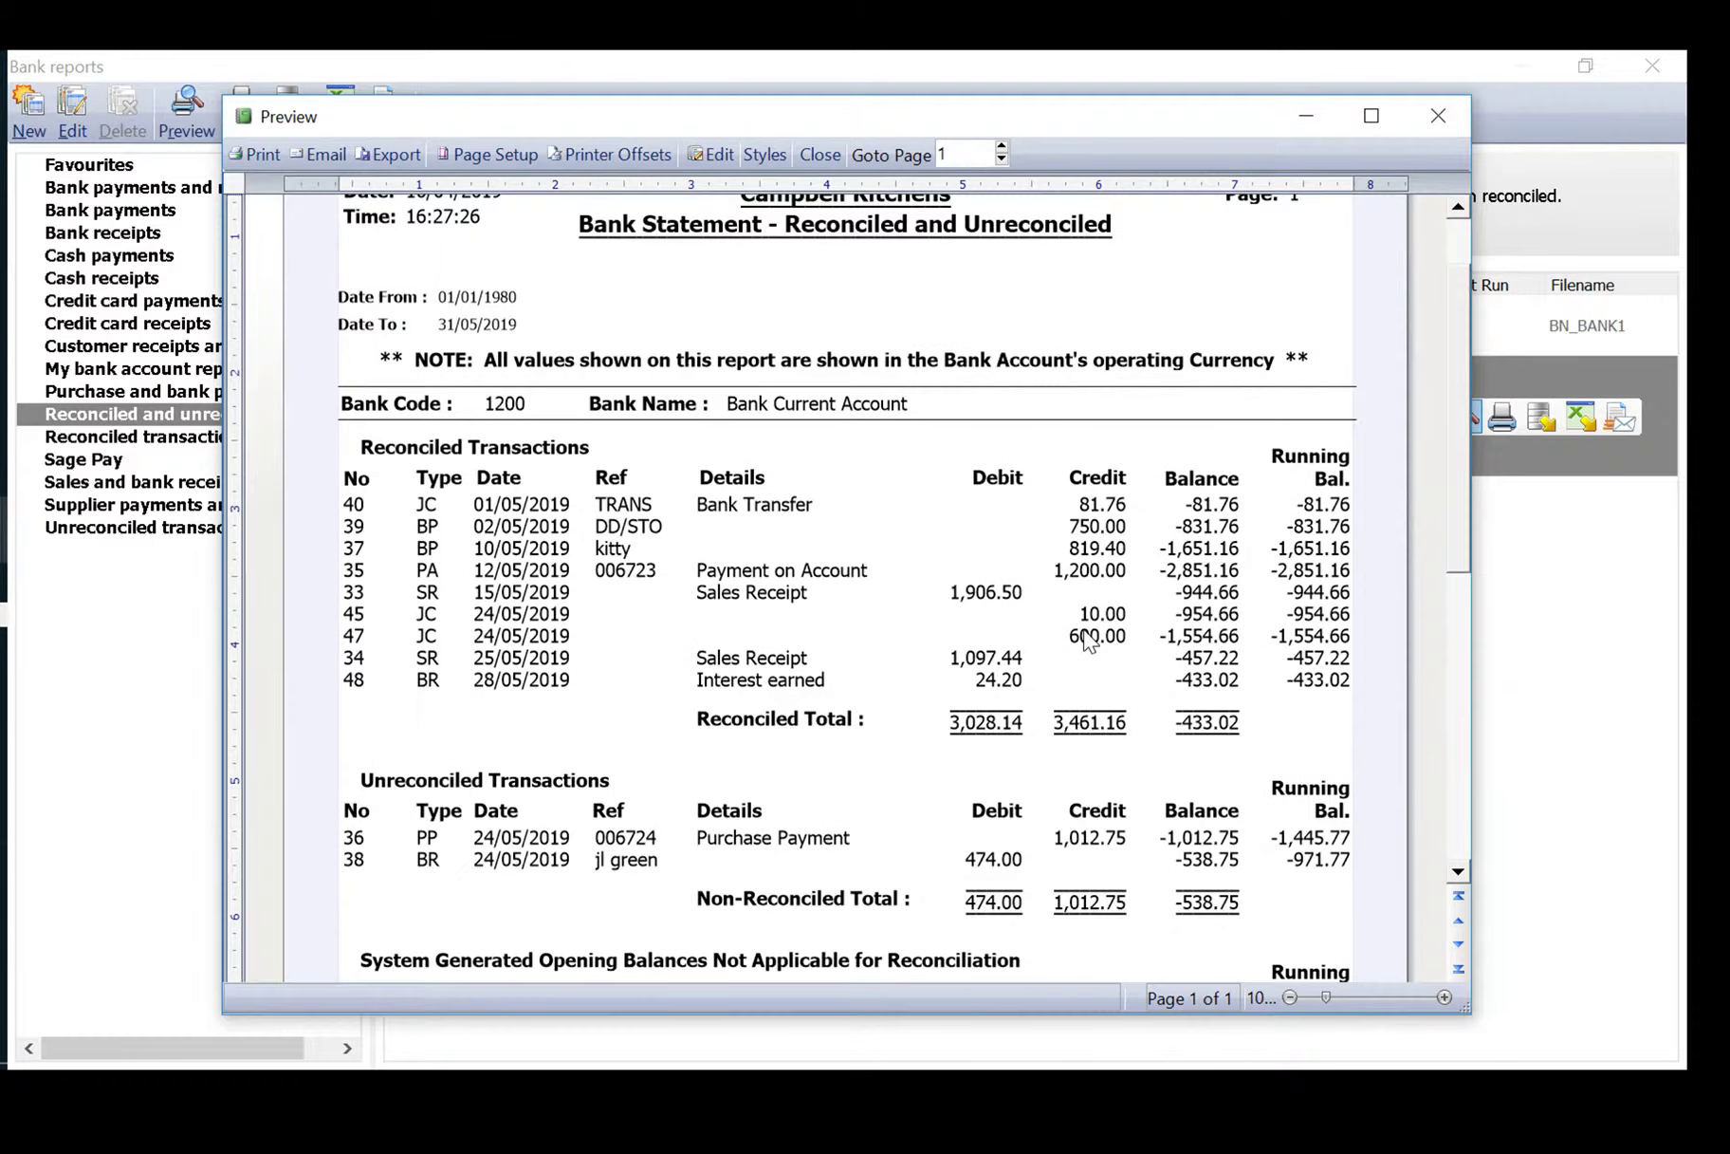
pyautogui.scroll(-3, 894, 556)
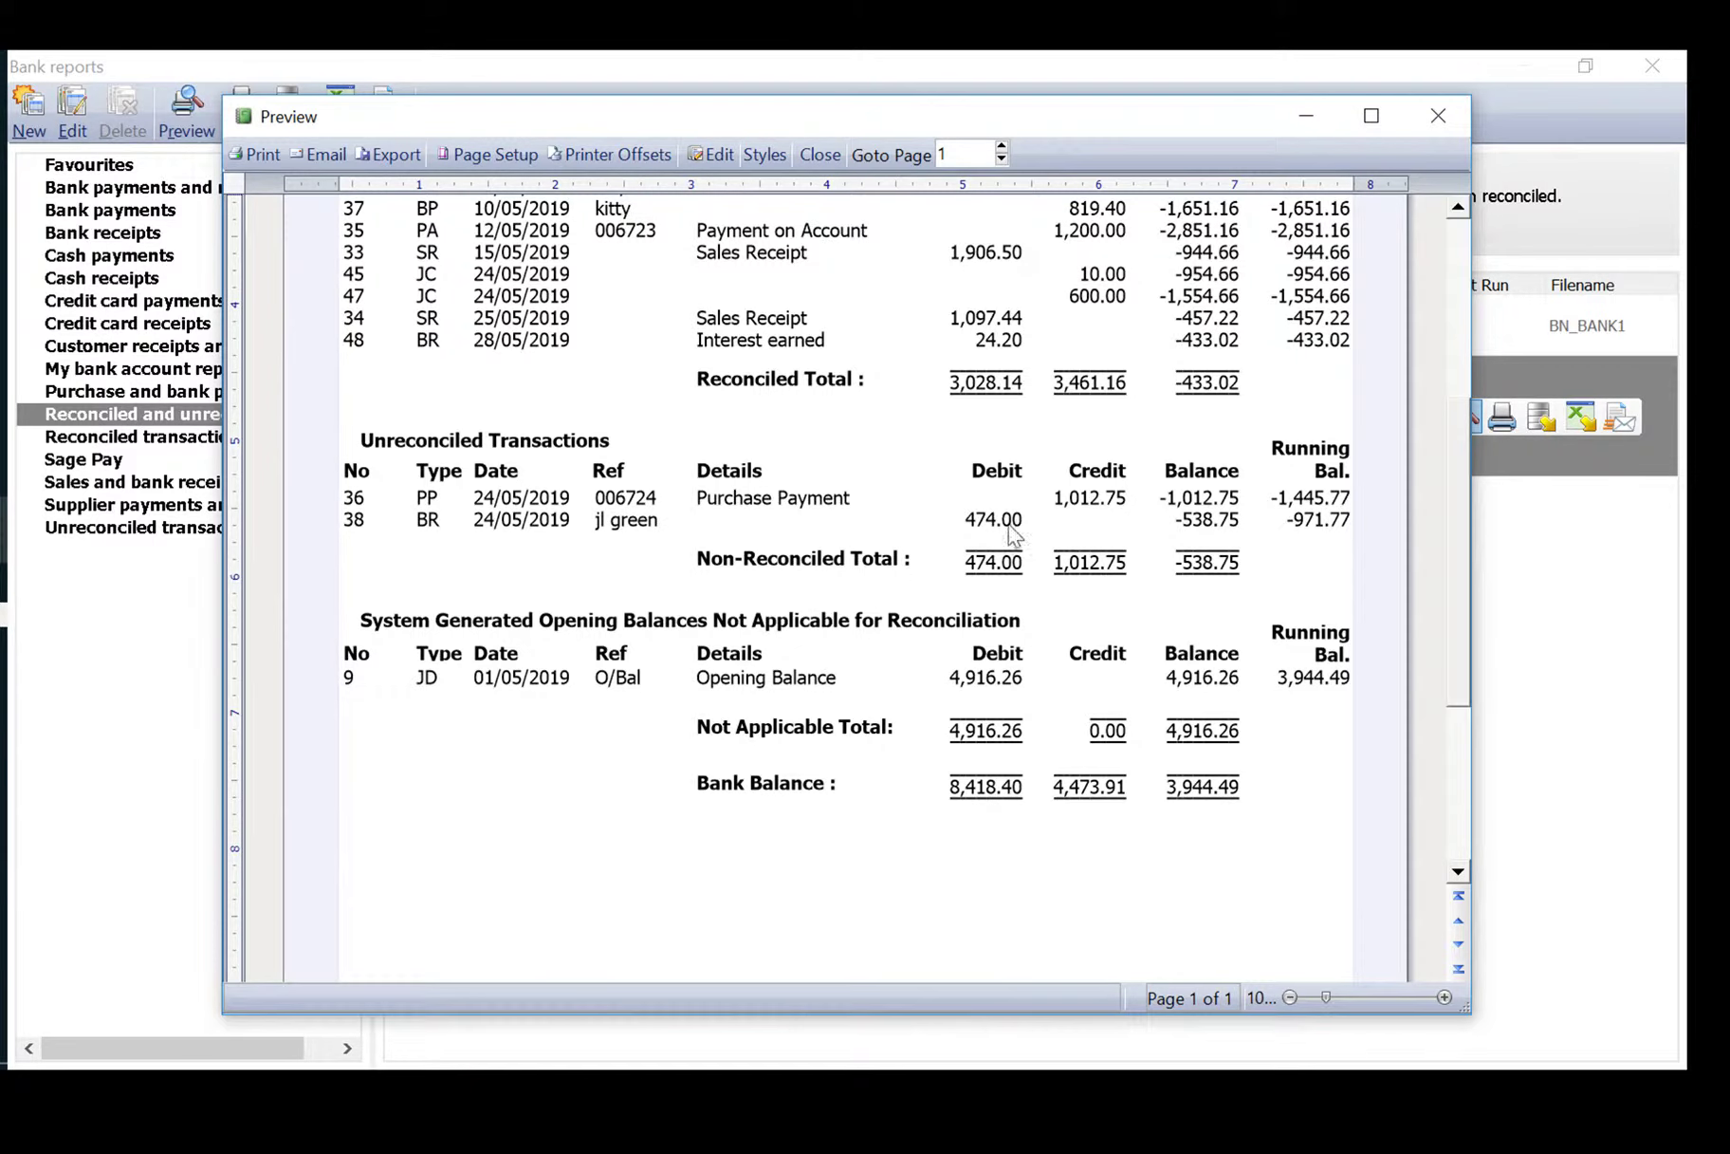
pyautogui.scroll(4, 1221, 528)
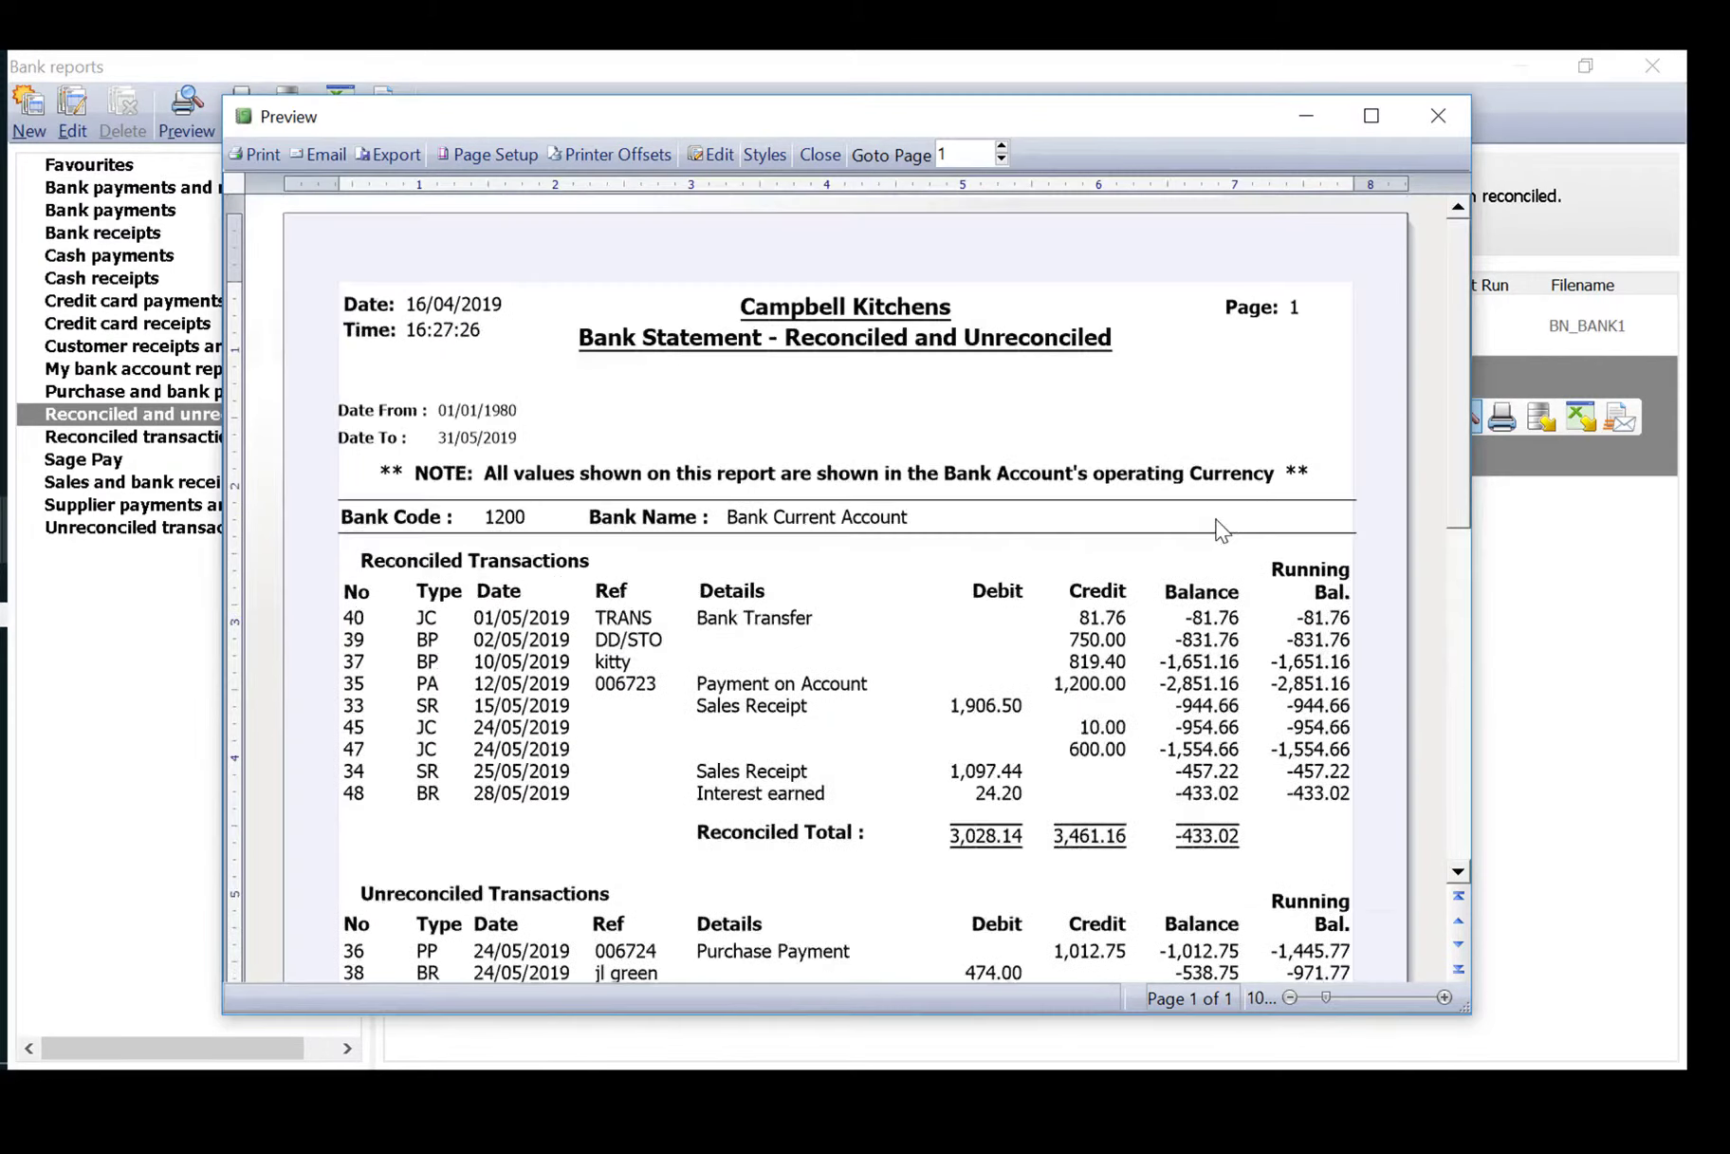
pyautogui.click(1431, 134)
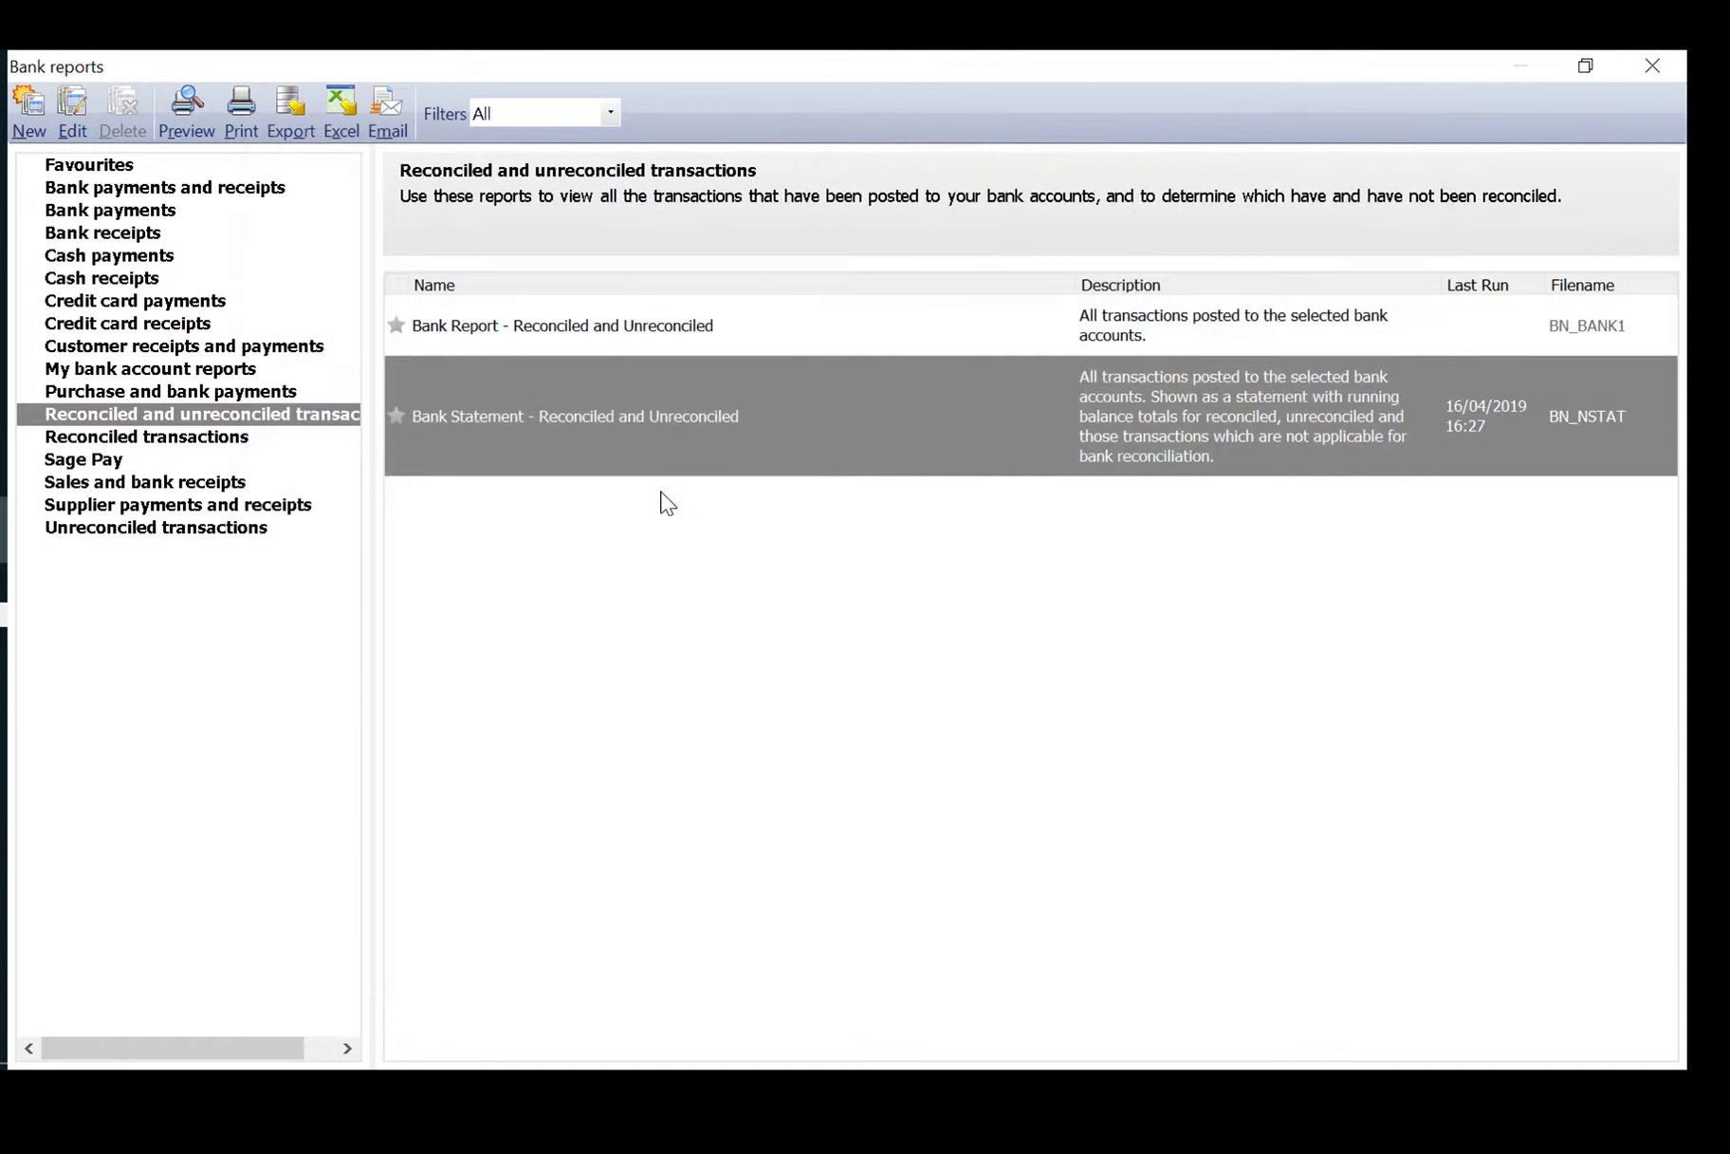
# Close the bank reports and show the Nominal activity reports for nominal codes
pyautogui.click(1651, 68)
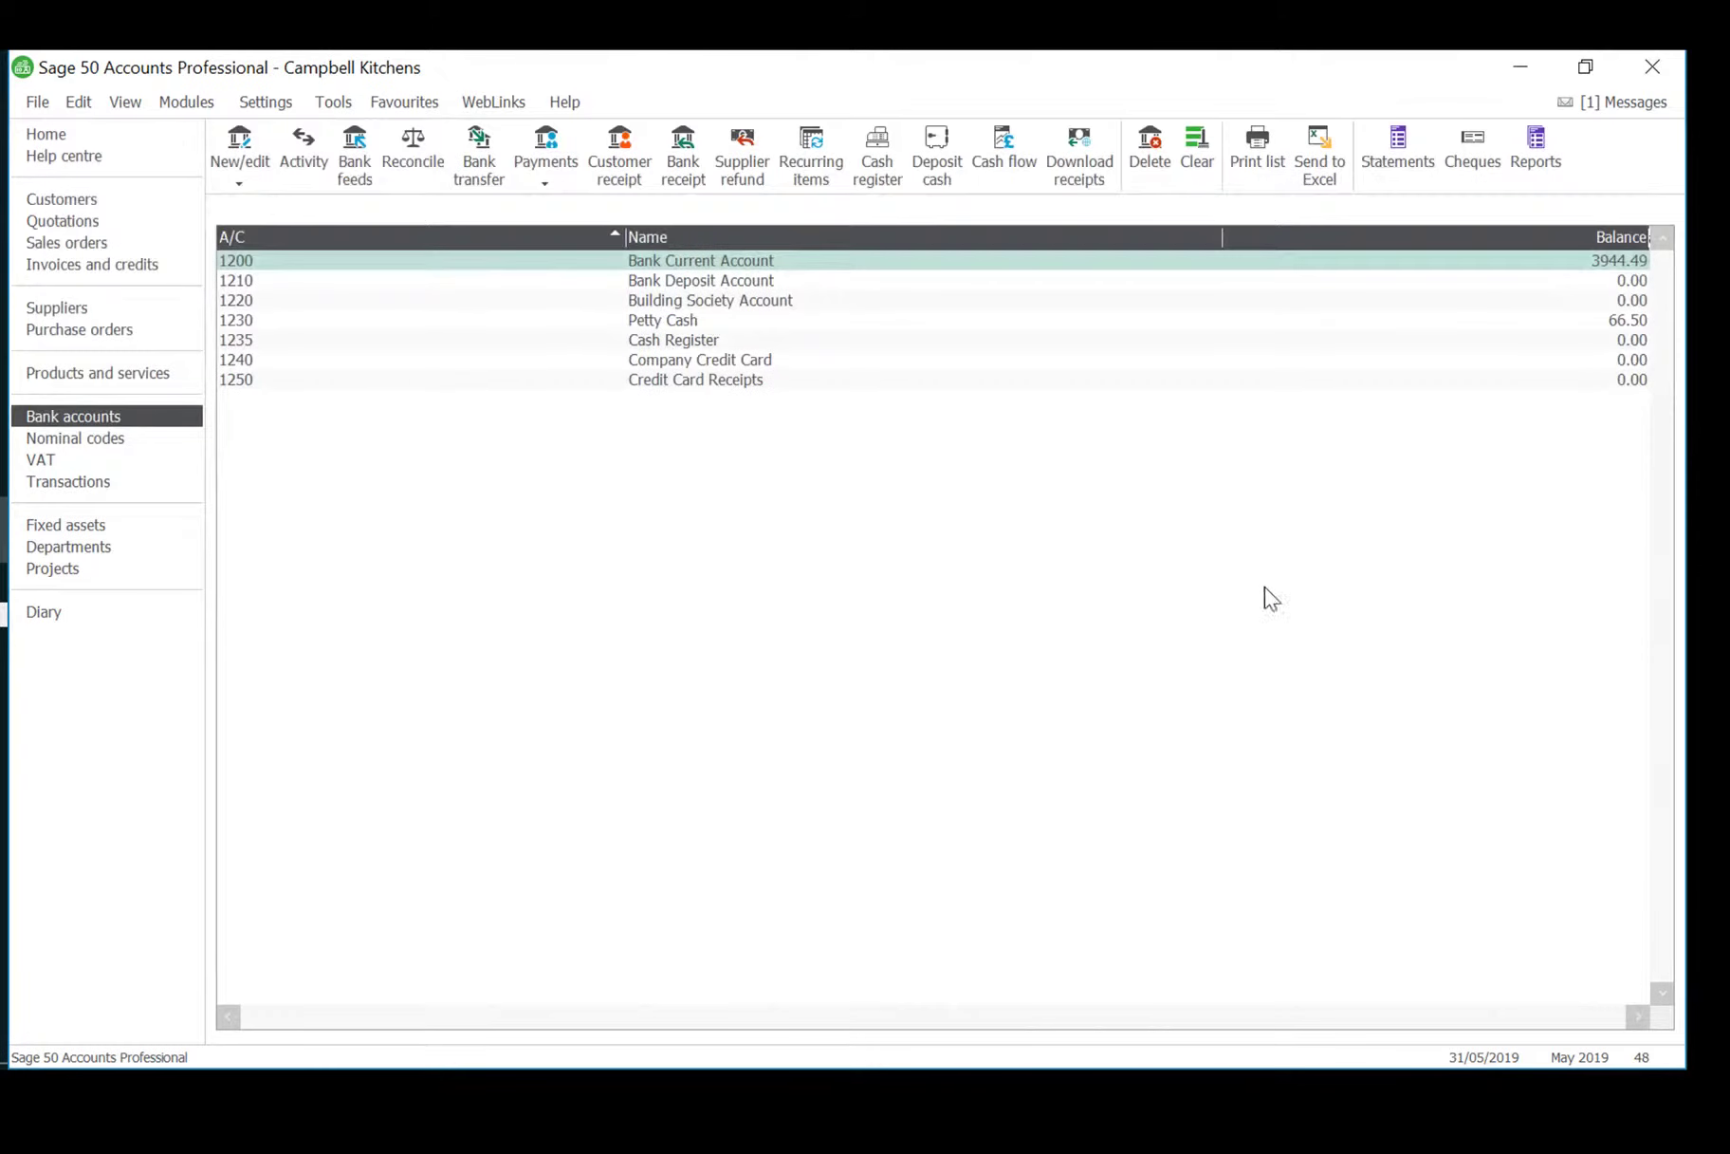
pyautogui.click(101, 441)
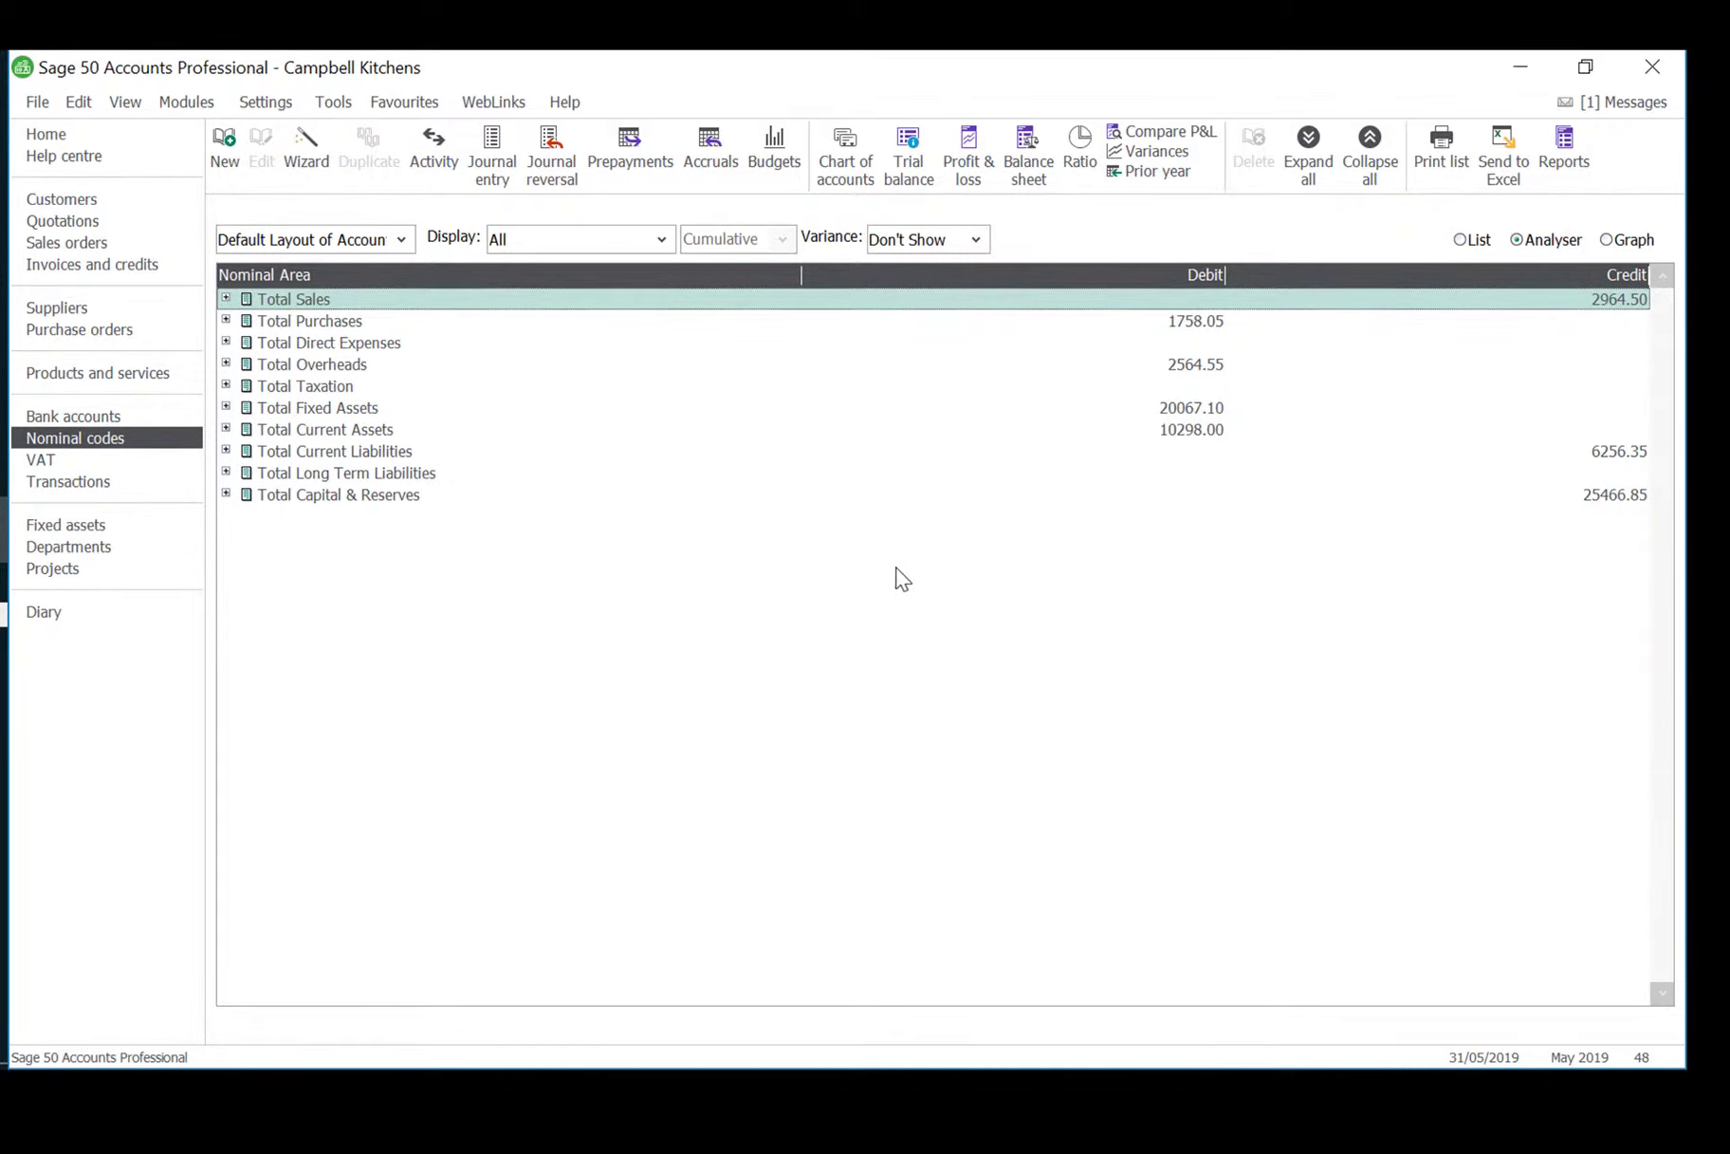
pyautogui.click(1576, 163)
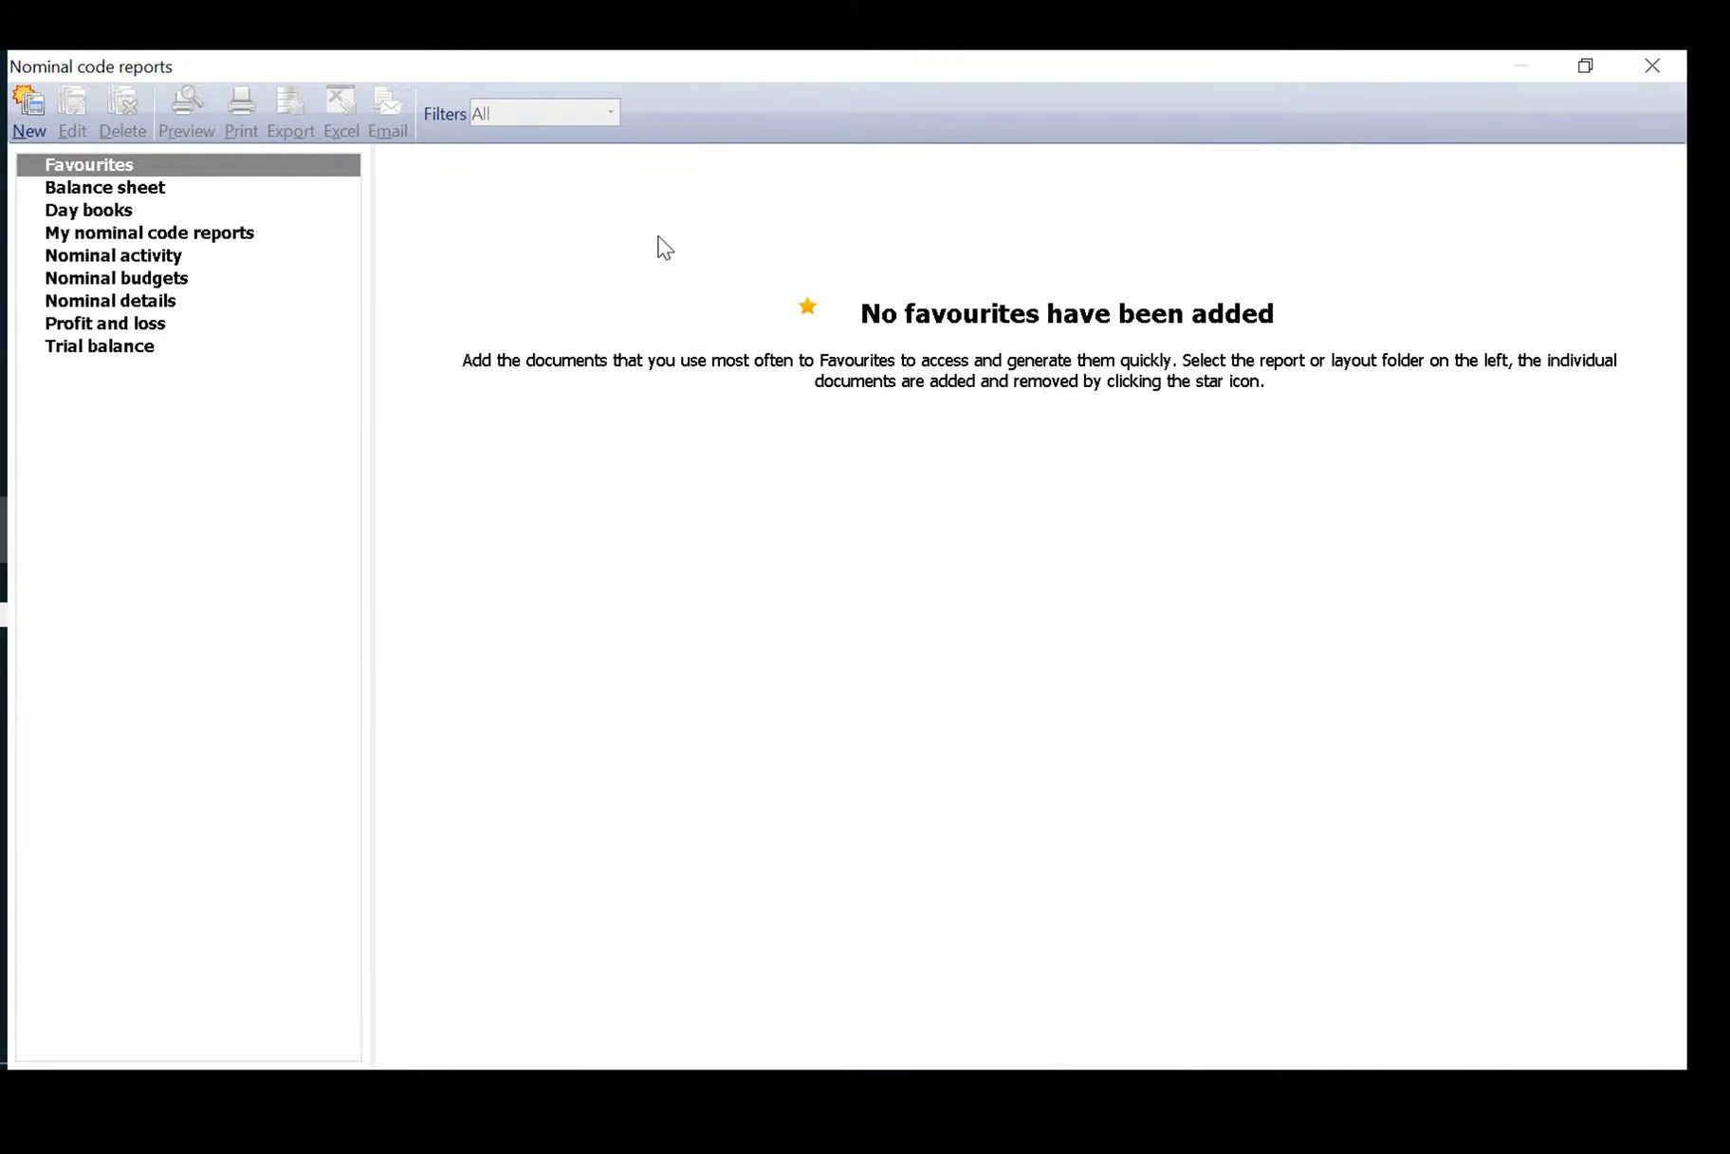
pyautogui.click(341, 255)
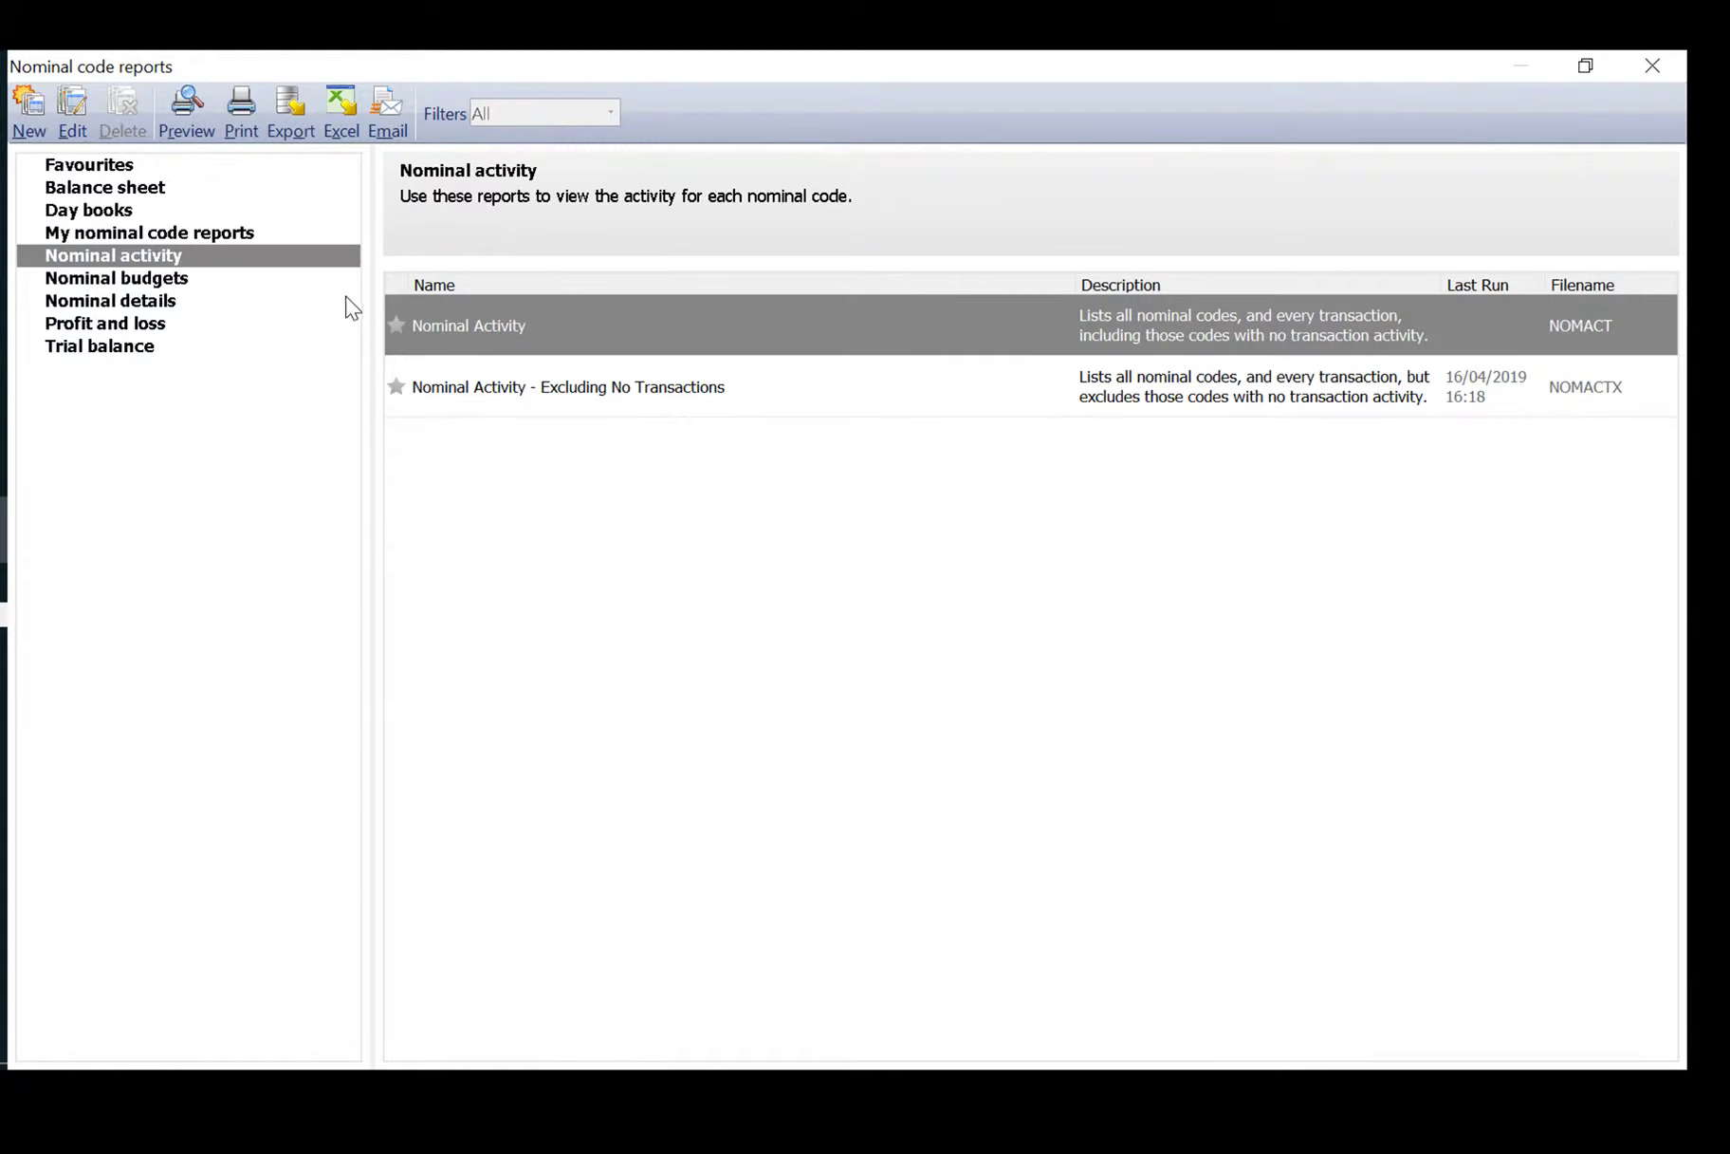
# Preview the 4-page Nominal Activity - Excluding No Transactions report, page through it, and close it
pyautogui.click(692, 389)
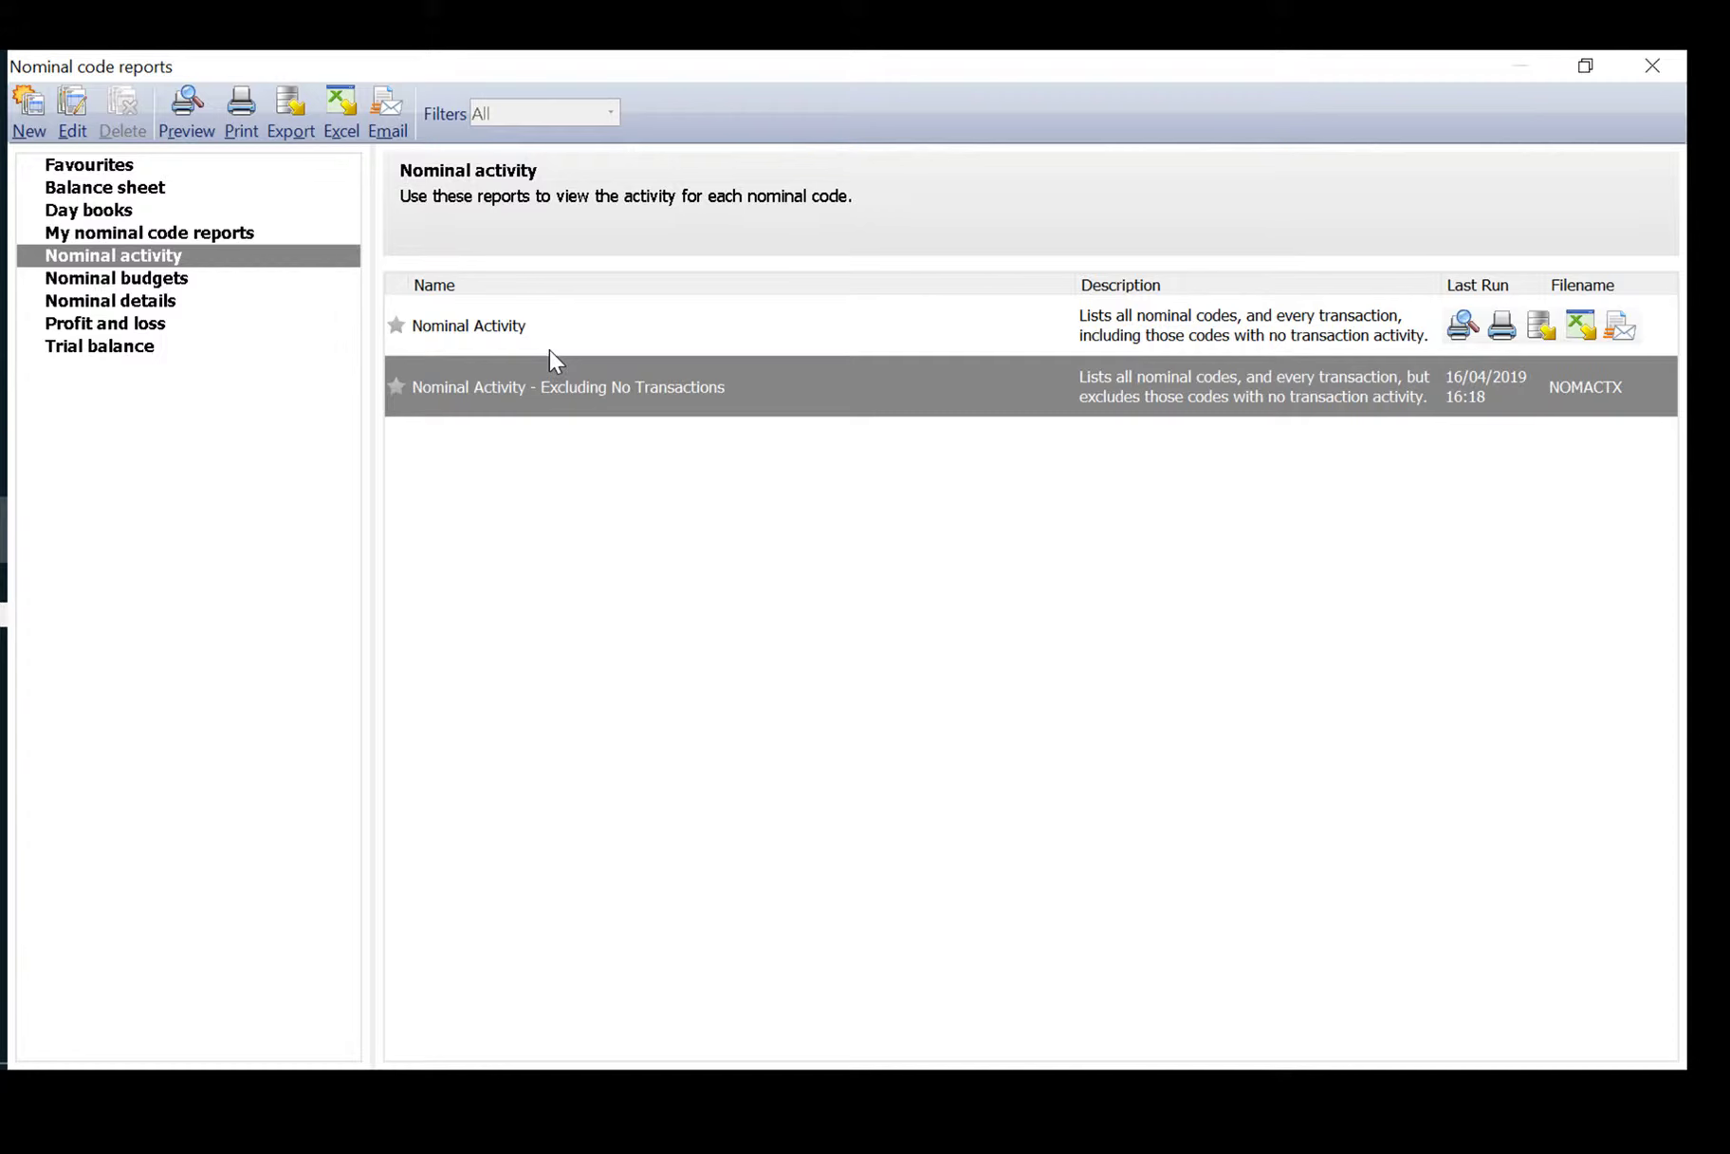
pyautogui.click(1461, 387)
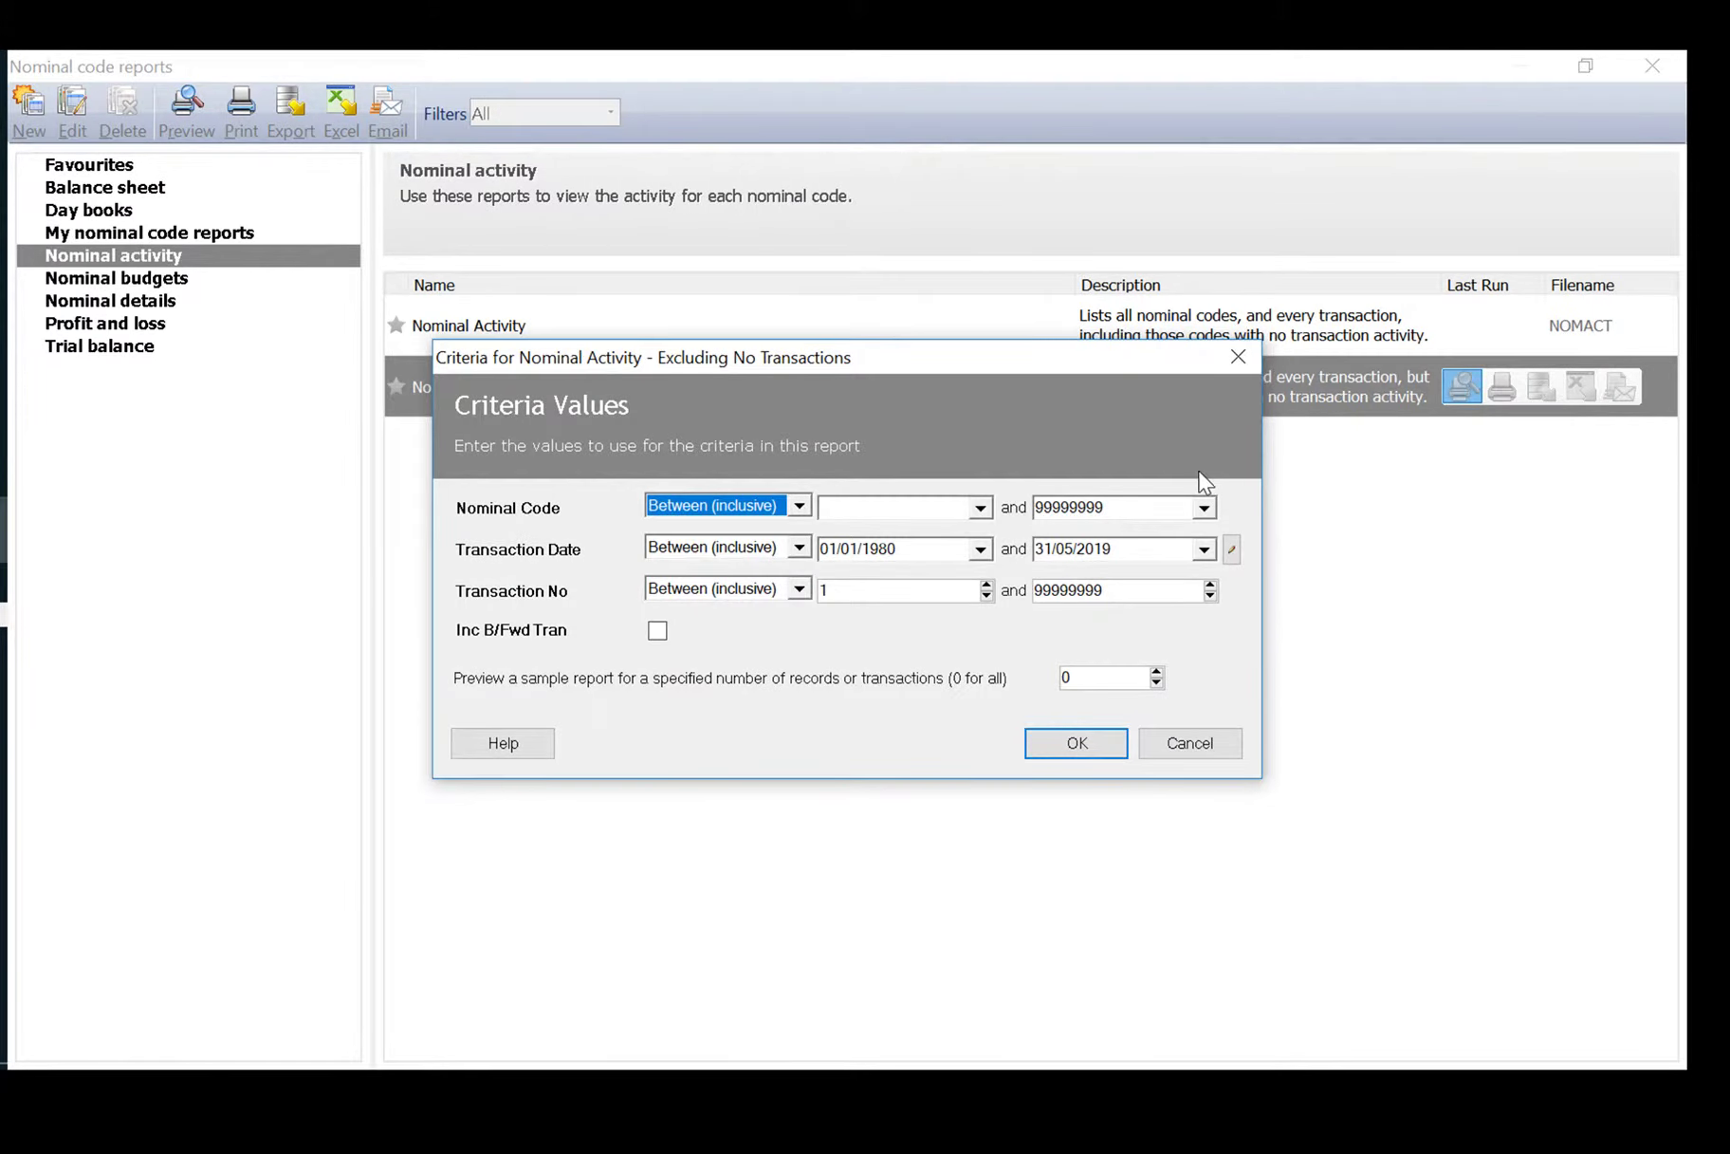
pyautogui.click(1088, 746)
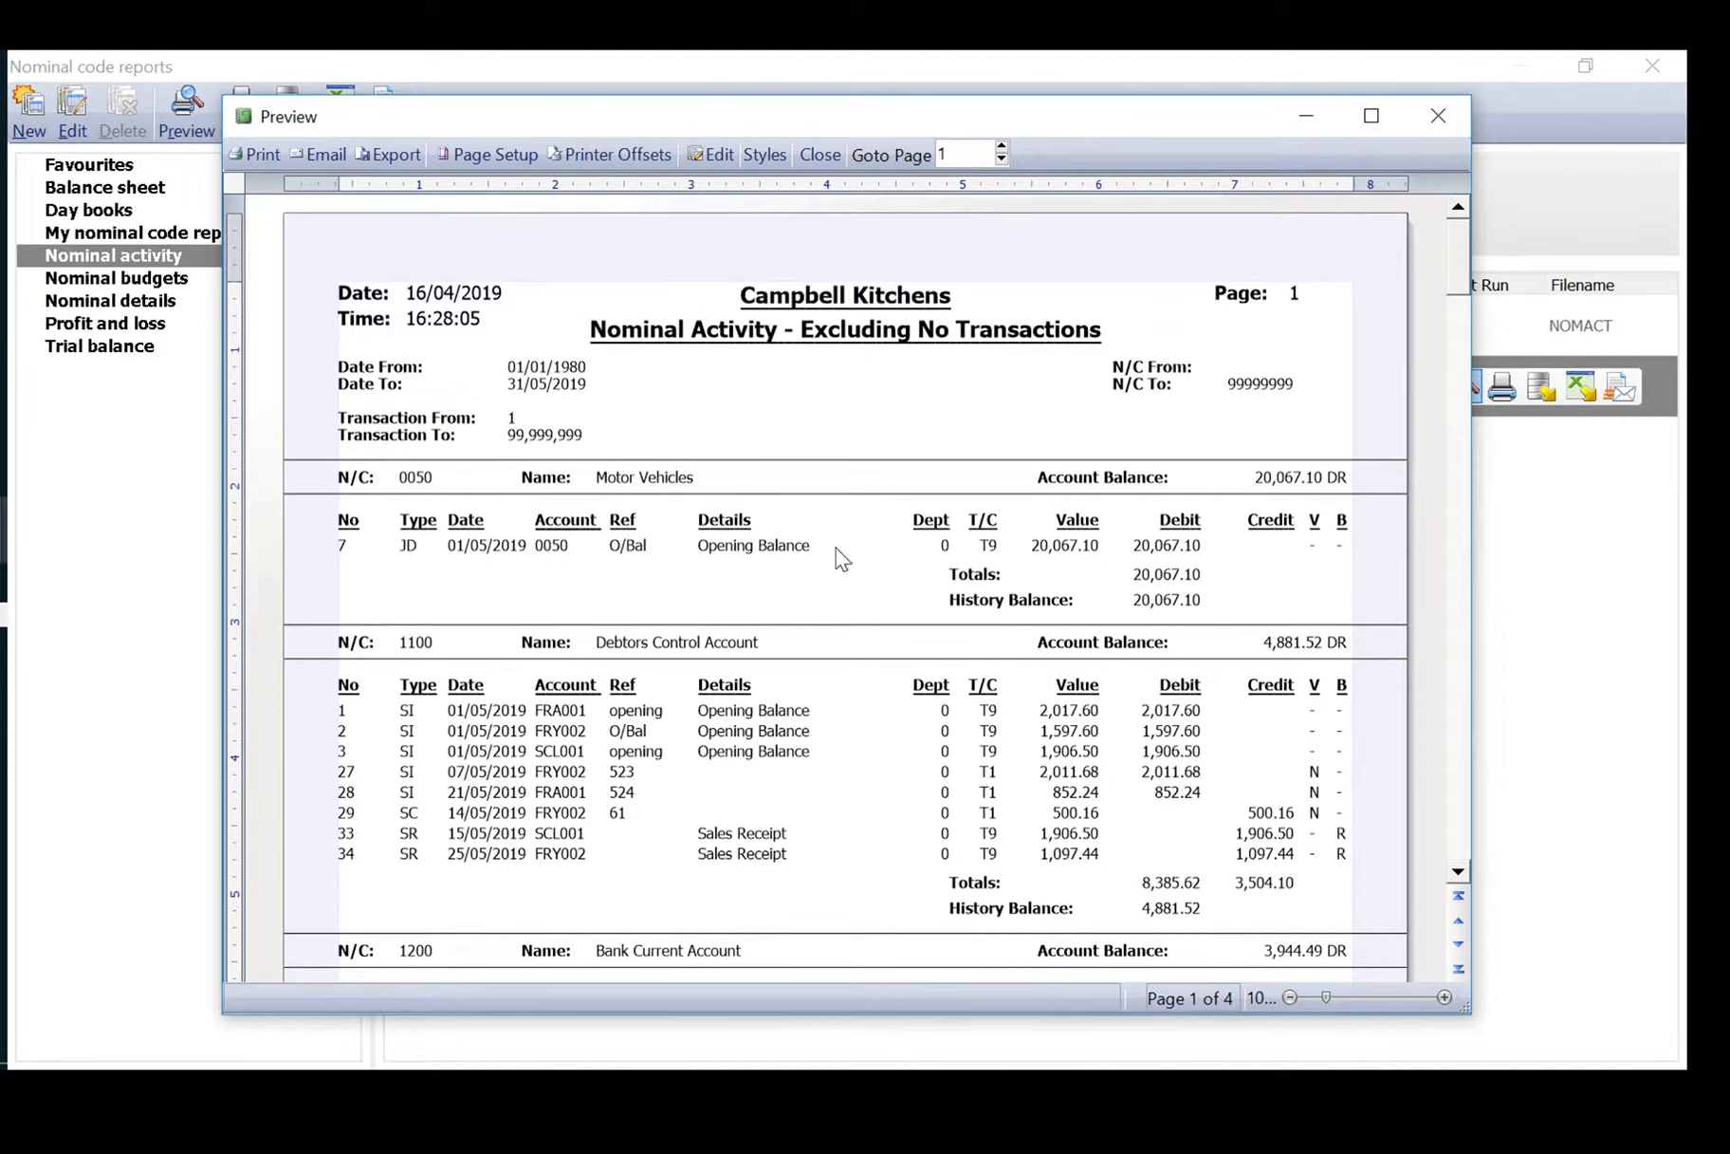
pyautogui.scroll(-3, 757, 494)
pyautogui.scroll(-9, 759, 491)
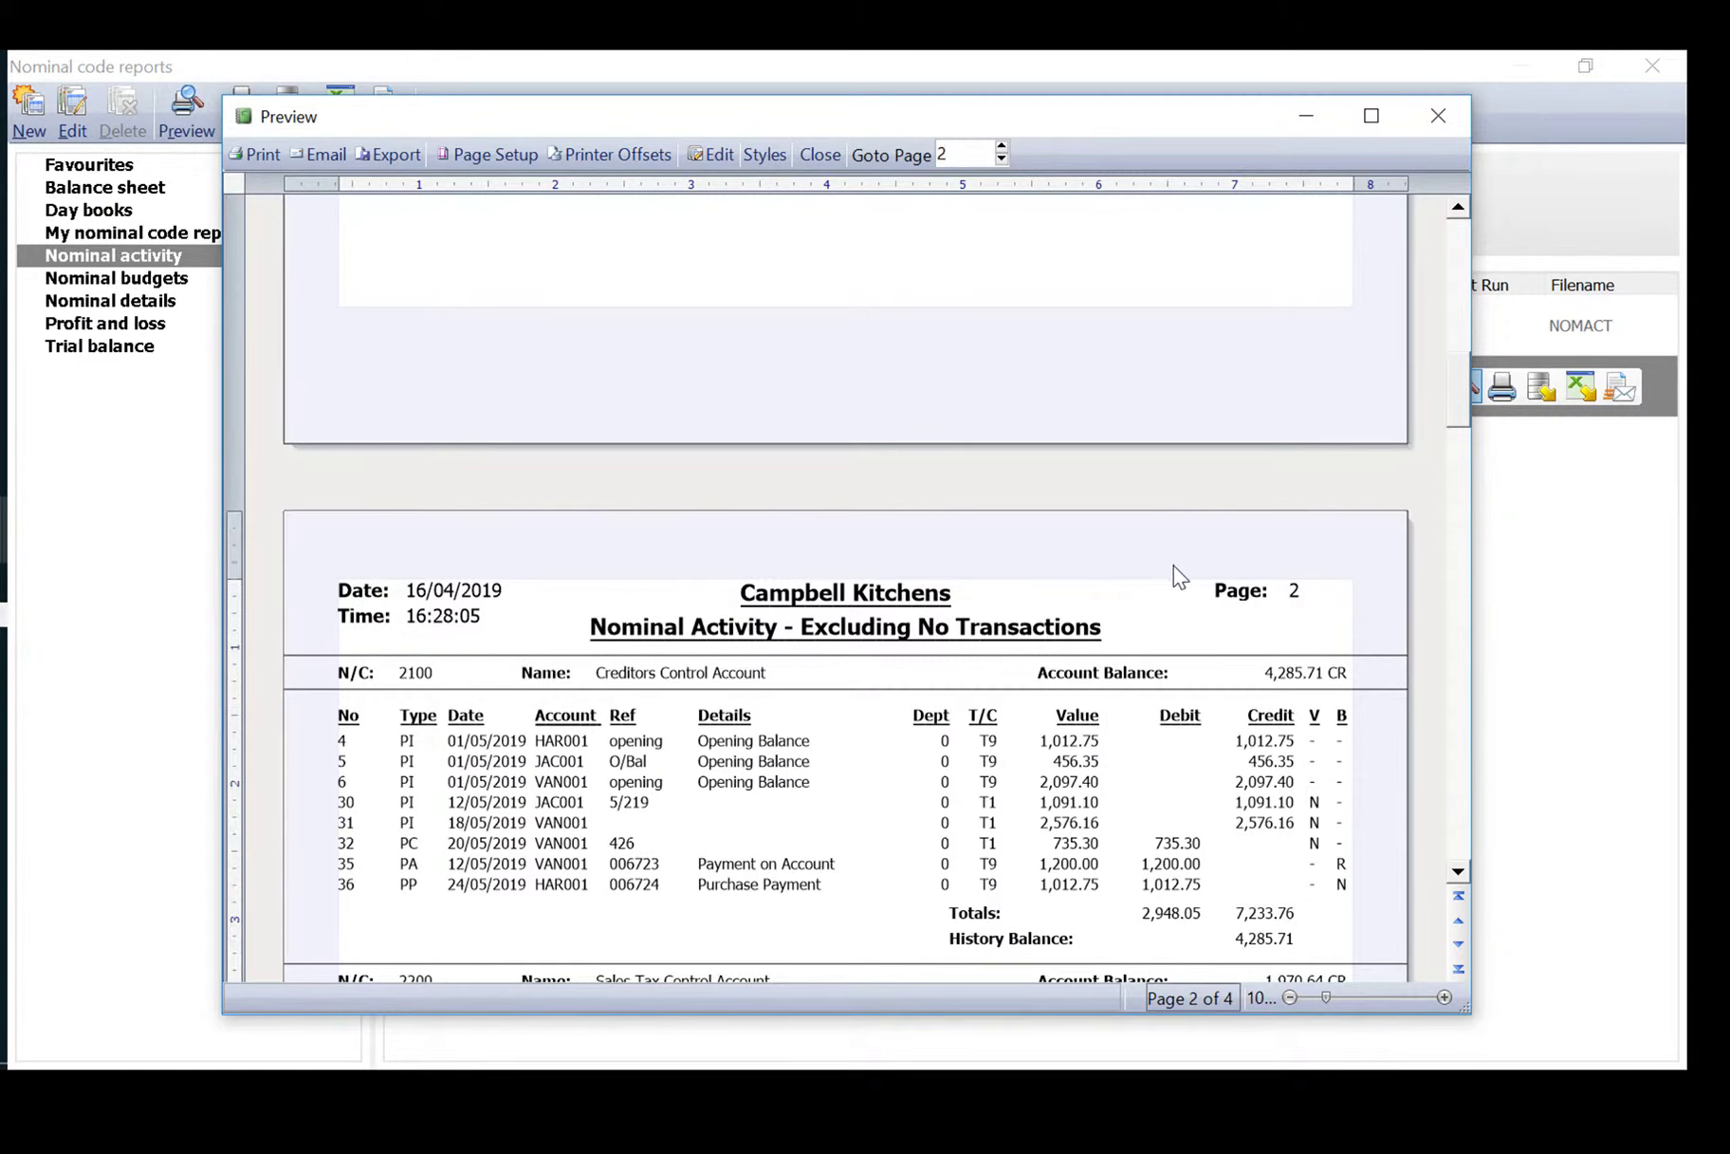
pyautogui.moveTo(1461, 384); pyautogui.dragTo(1465, 430)
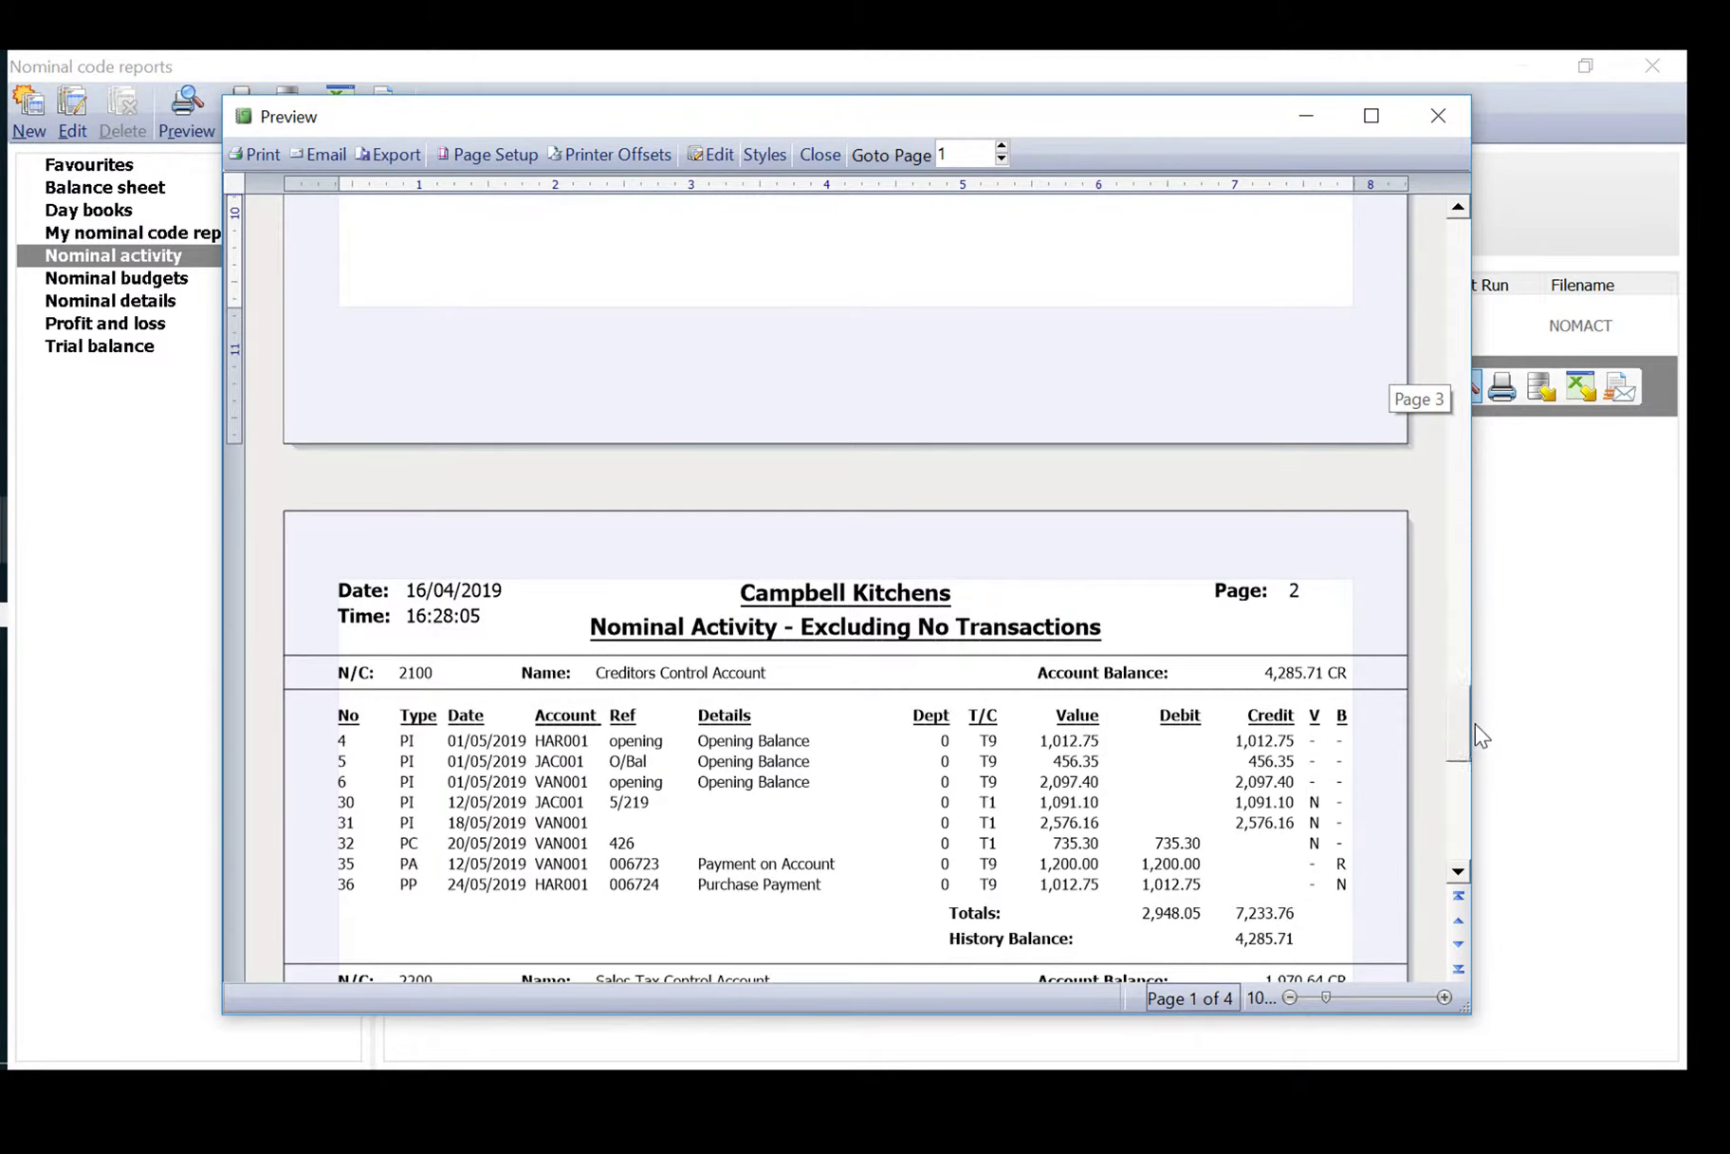
pyautogui.moveTo(1475, 722); pyautogui.dragTo(1473, 764)
pyautogui.scroll(-6, 1280, 534)
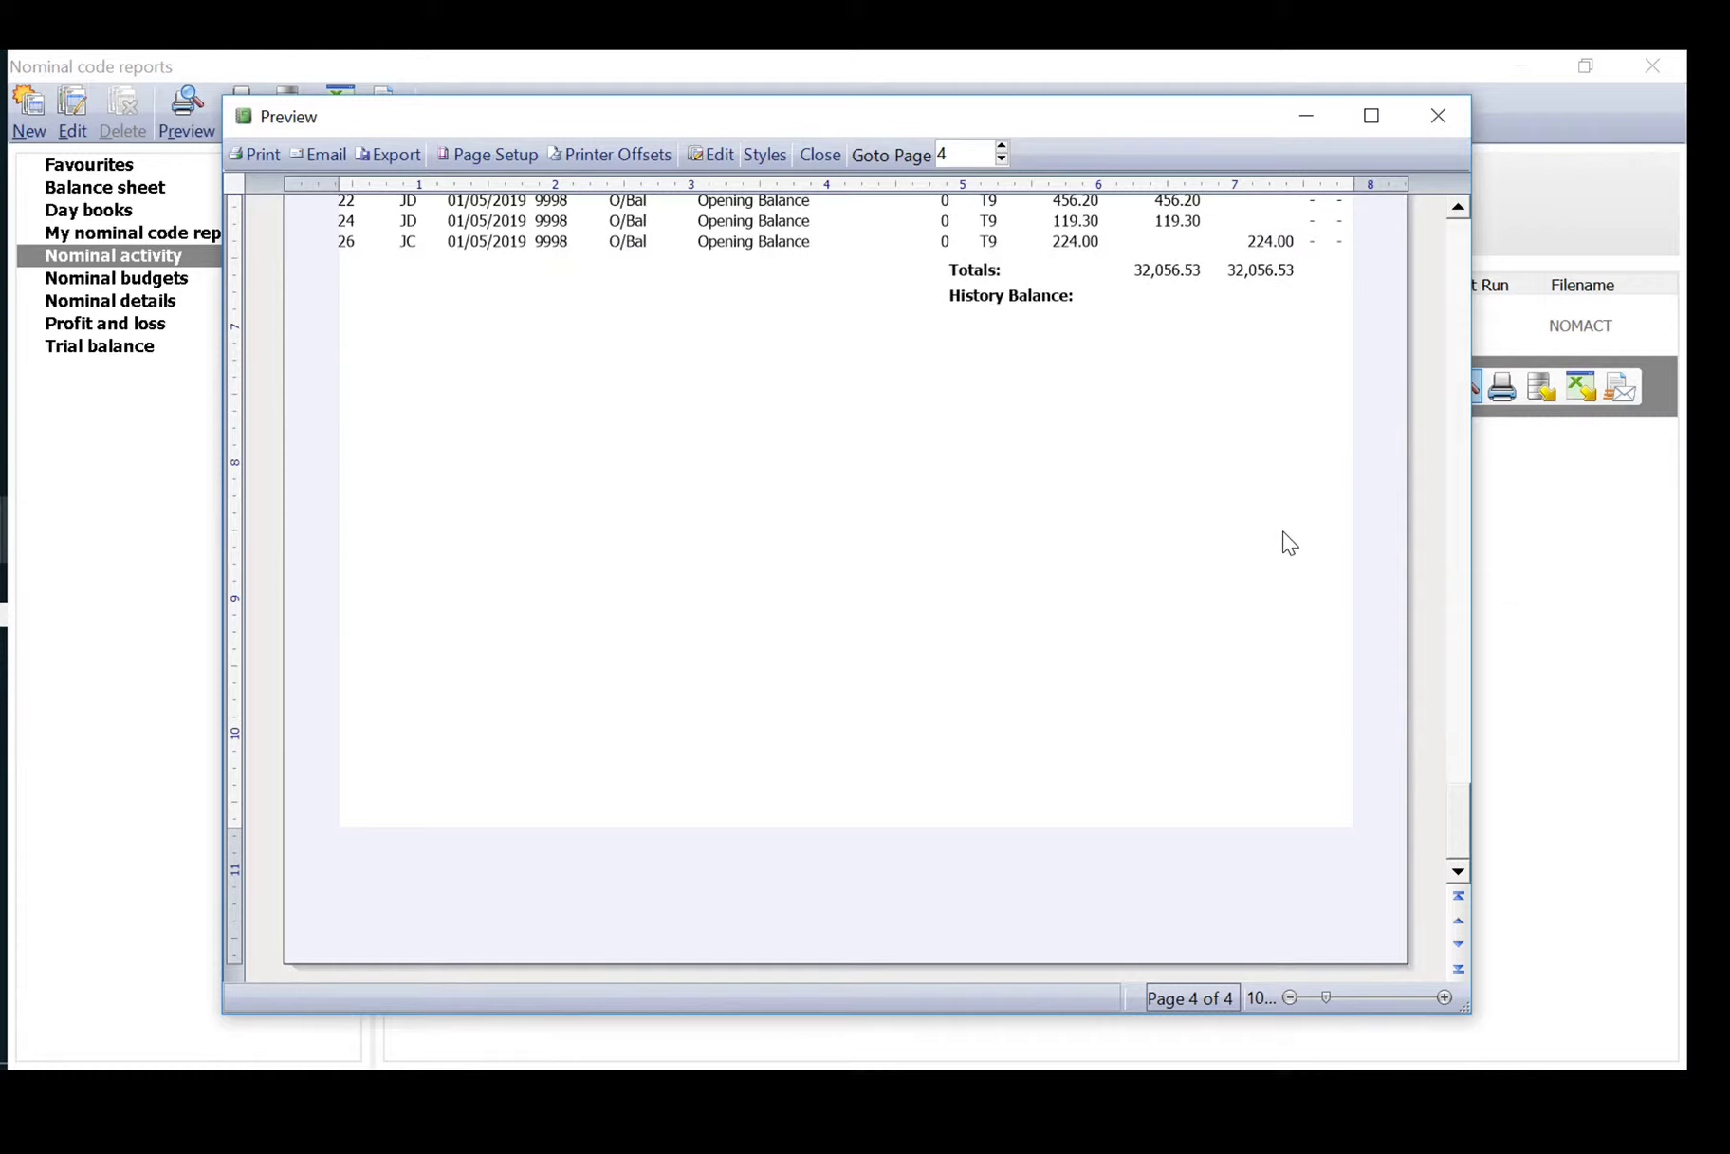
pyautogui.scroll(10, 1283, 531)
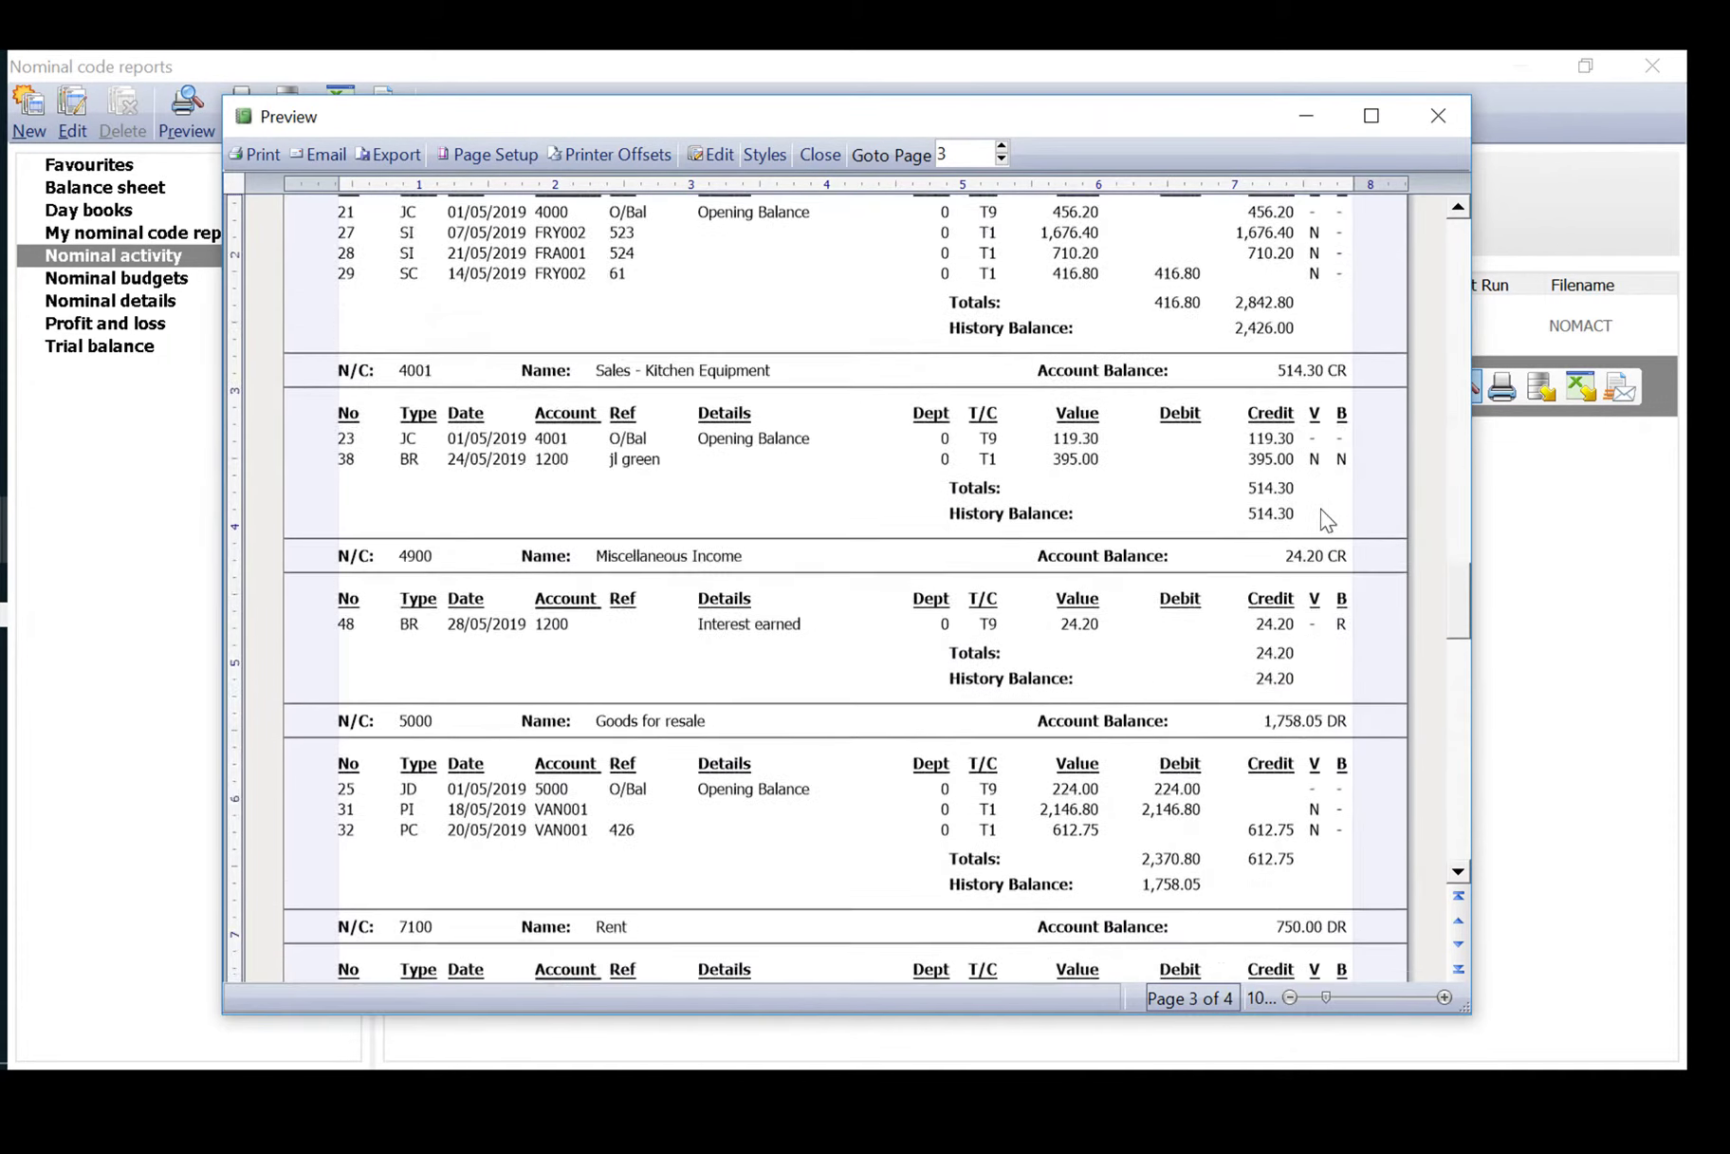
pyautogui.scroll(6, 1321, 508)
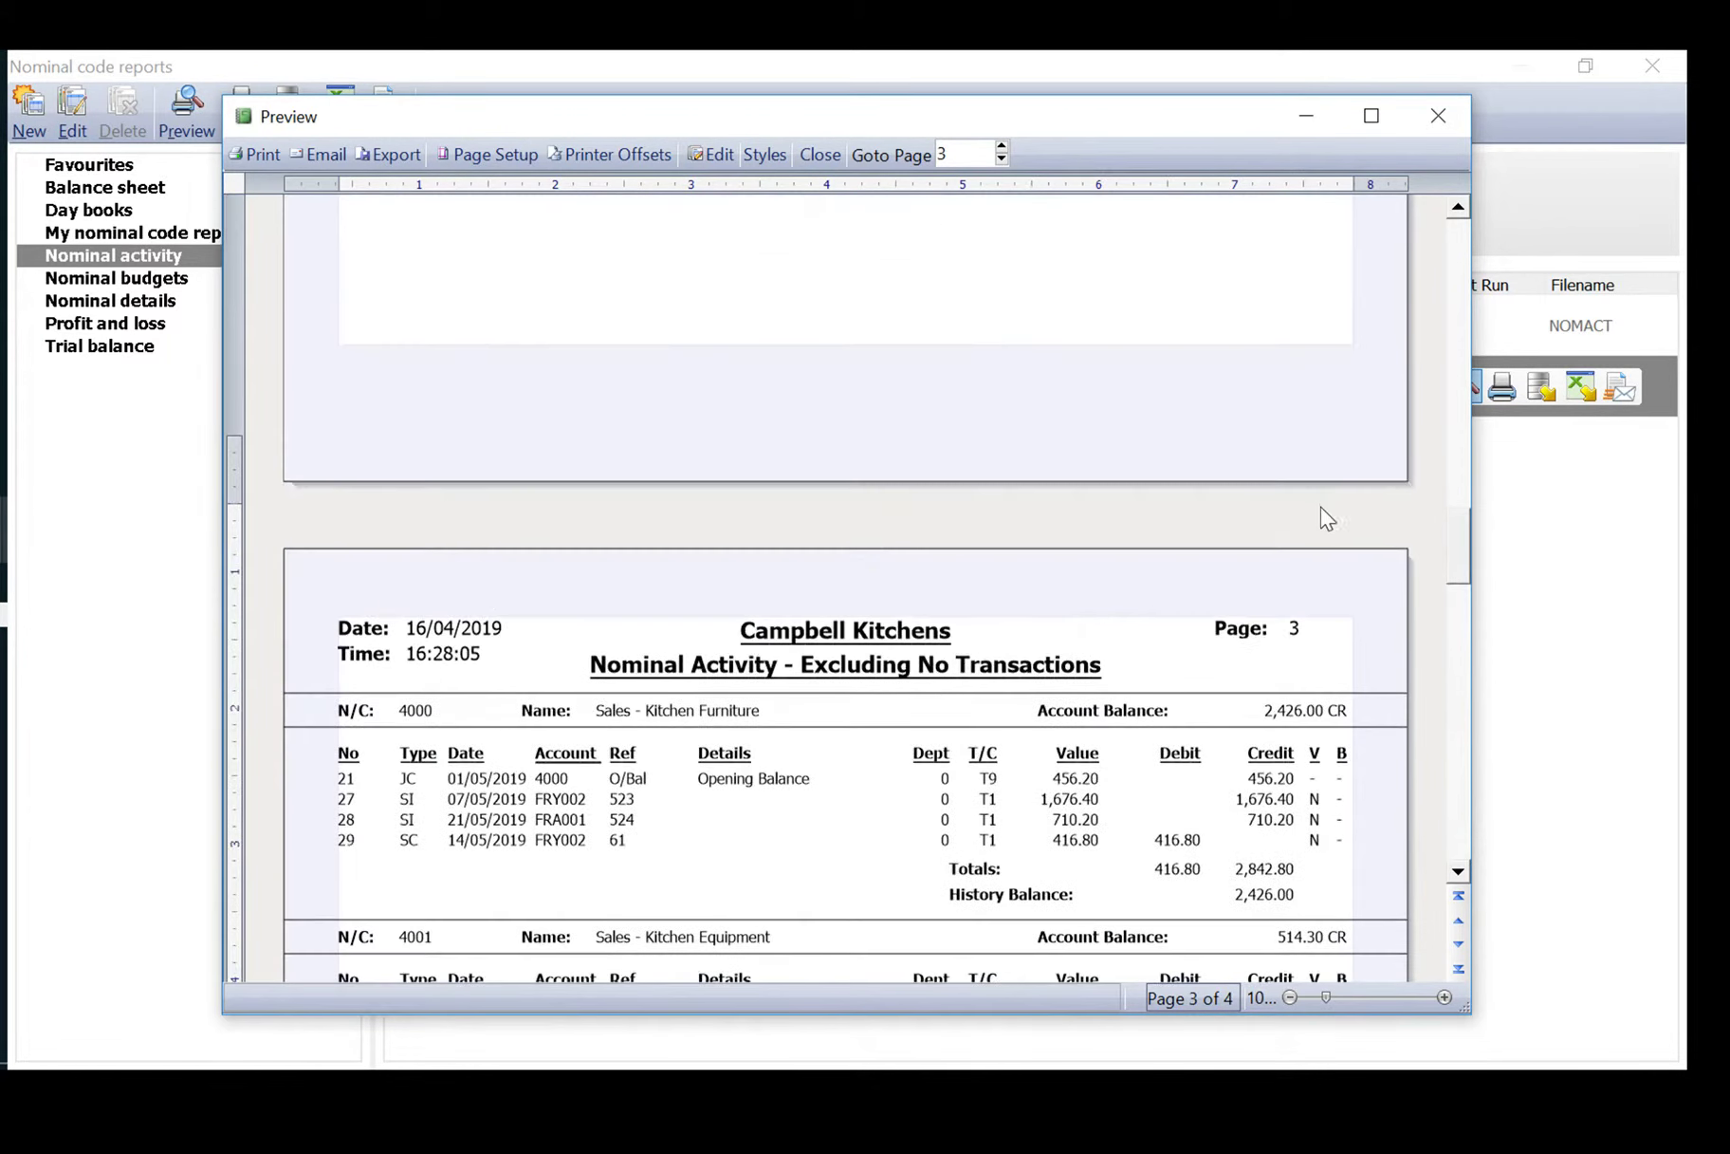
pyautogui.click(1439, 116)
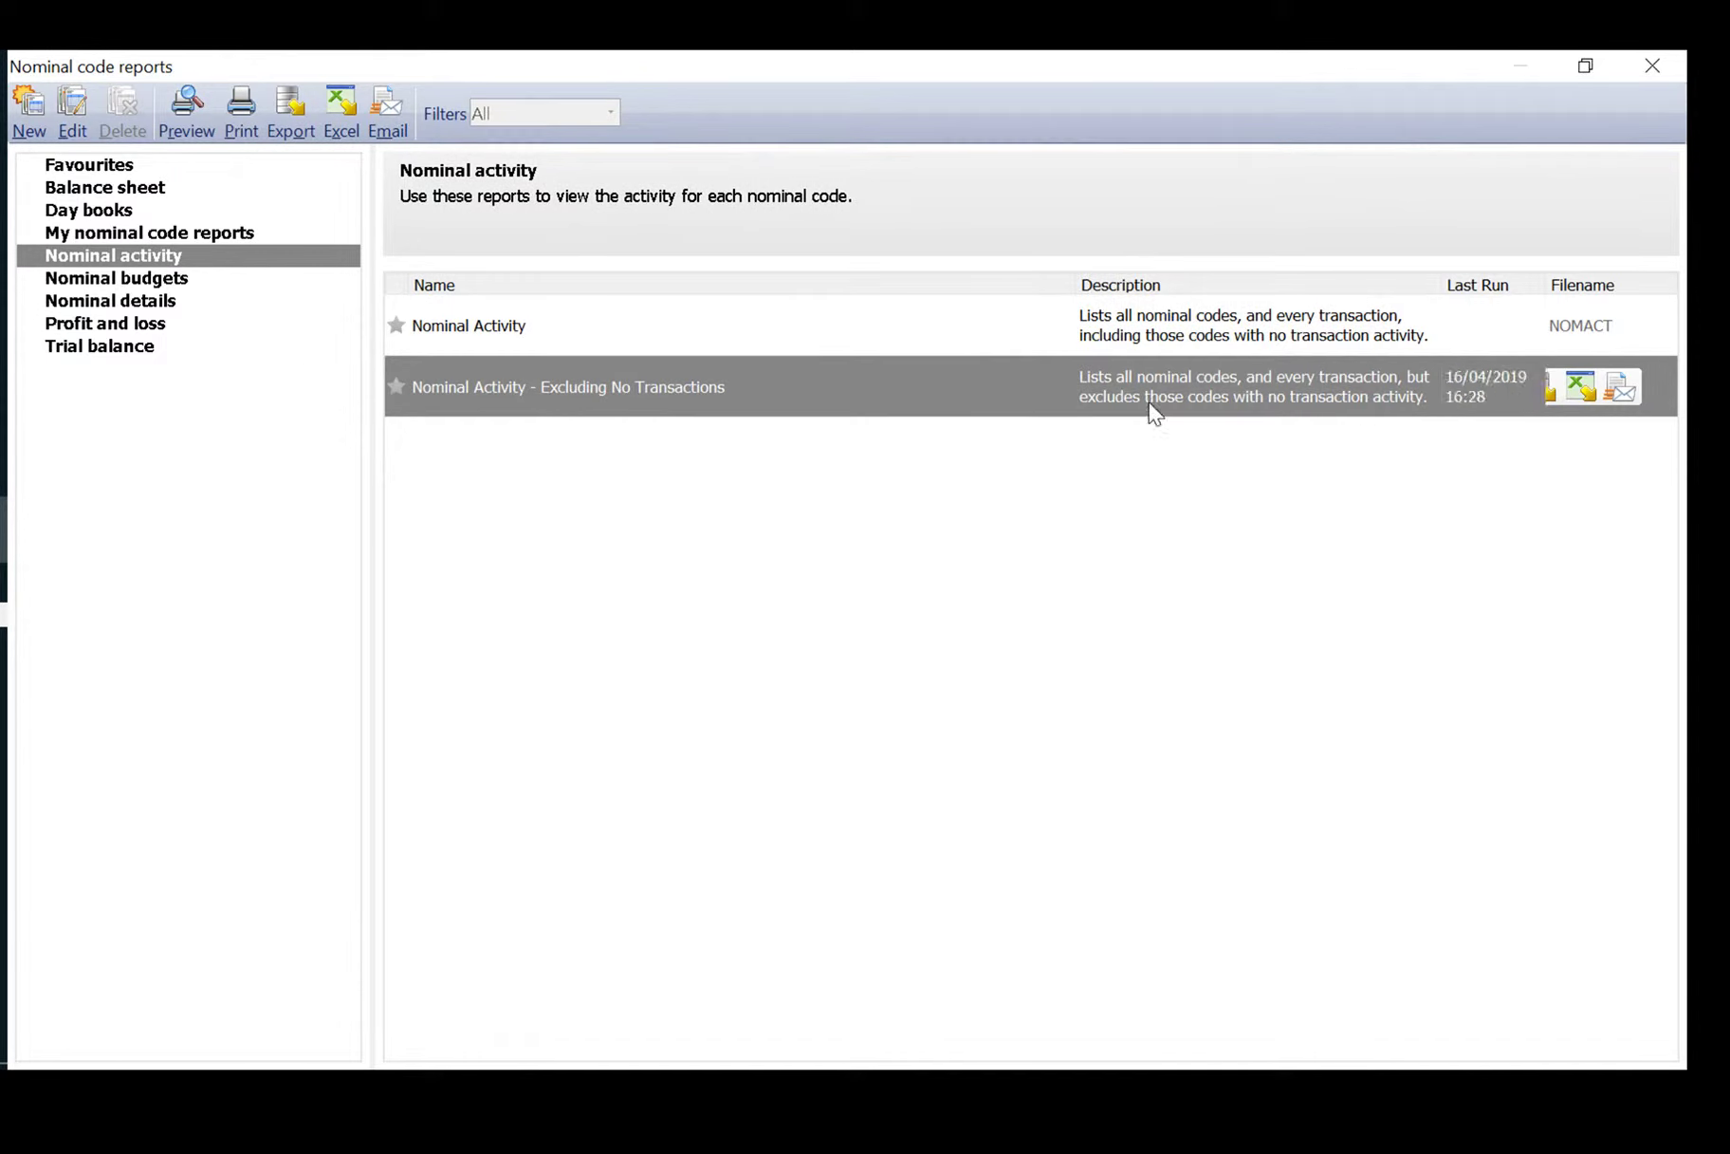
# Rerun Nominal Activity - Excluding No Transactions for nominal codes 1200 to 1250 and review it
pyautogui.click(1449, 383)
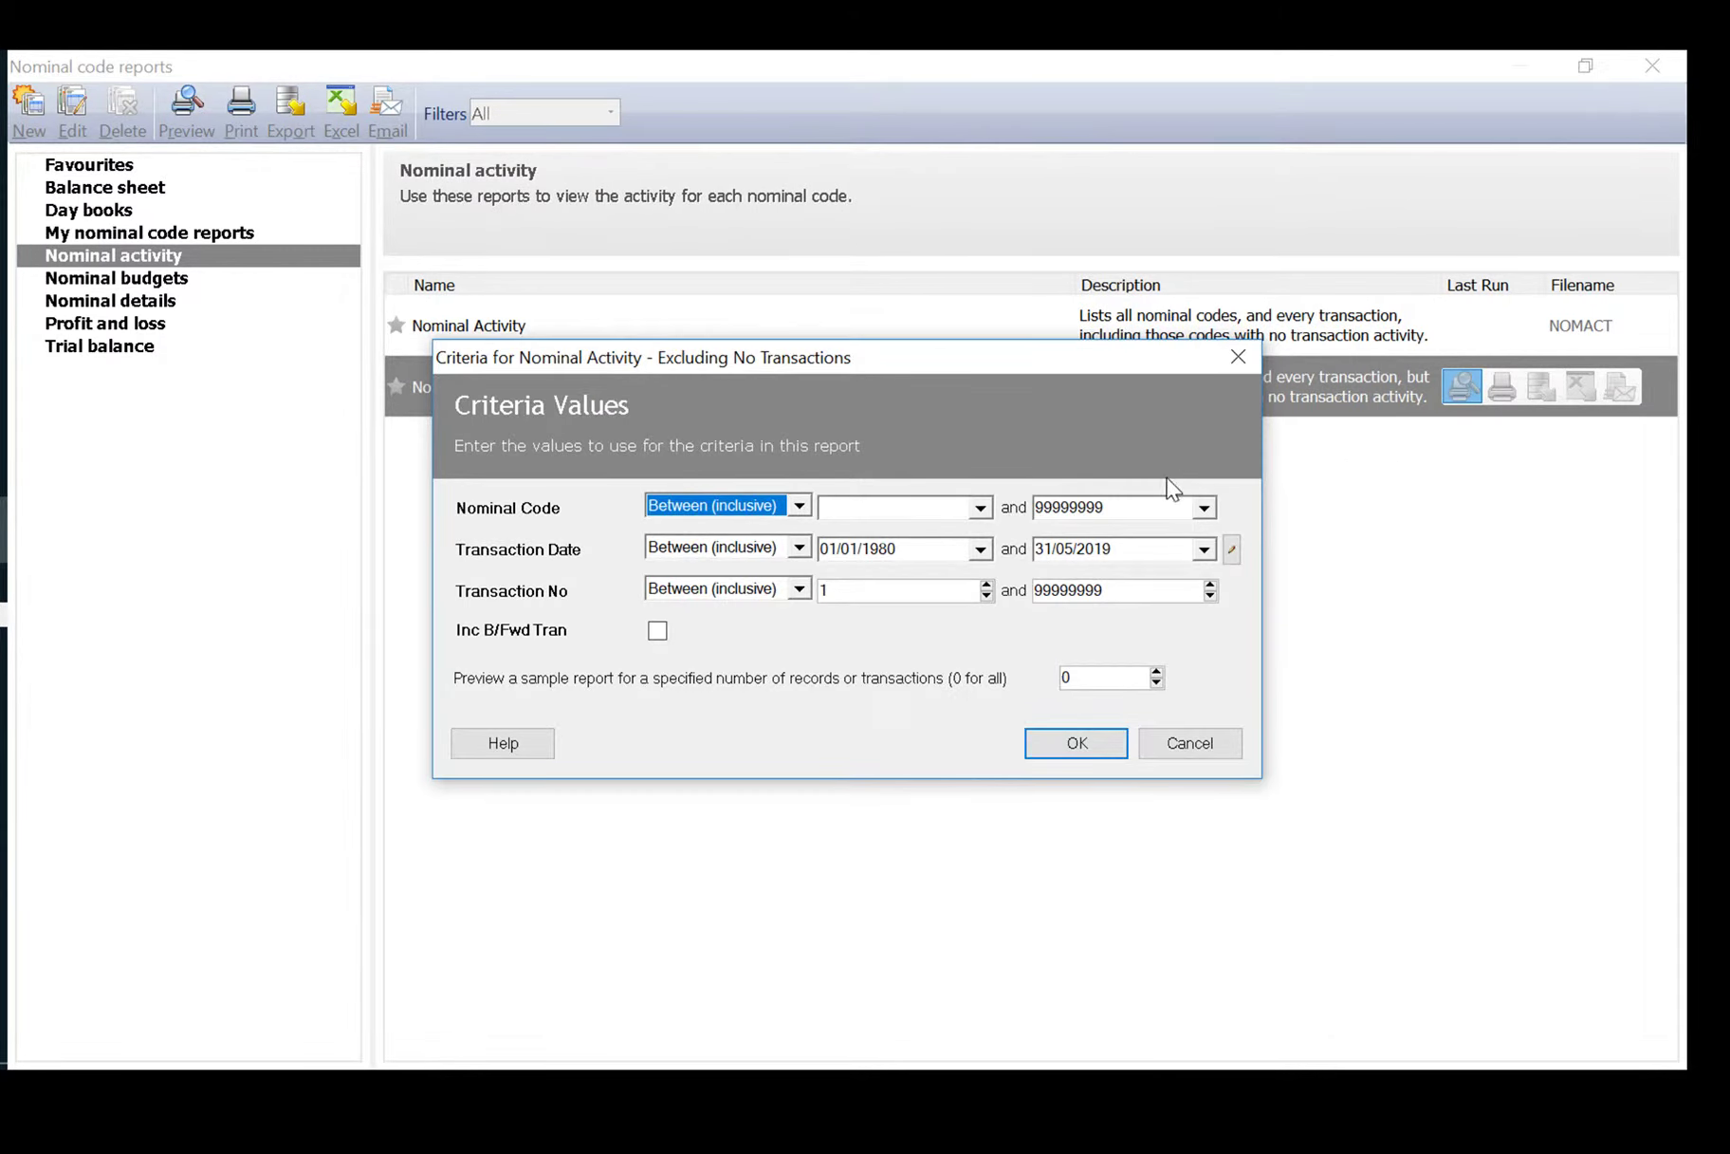
pyautogui.press('Tab')
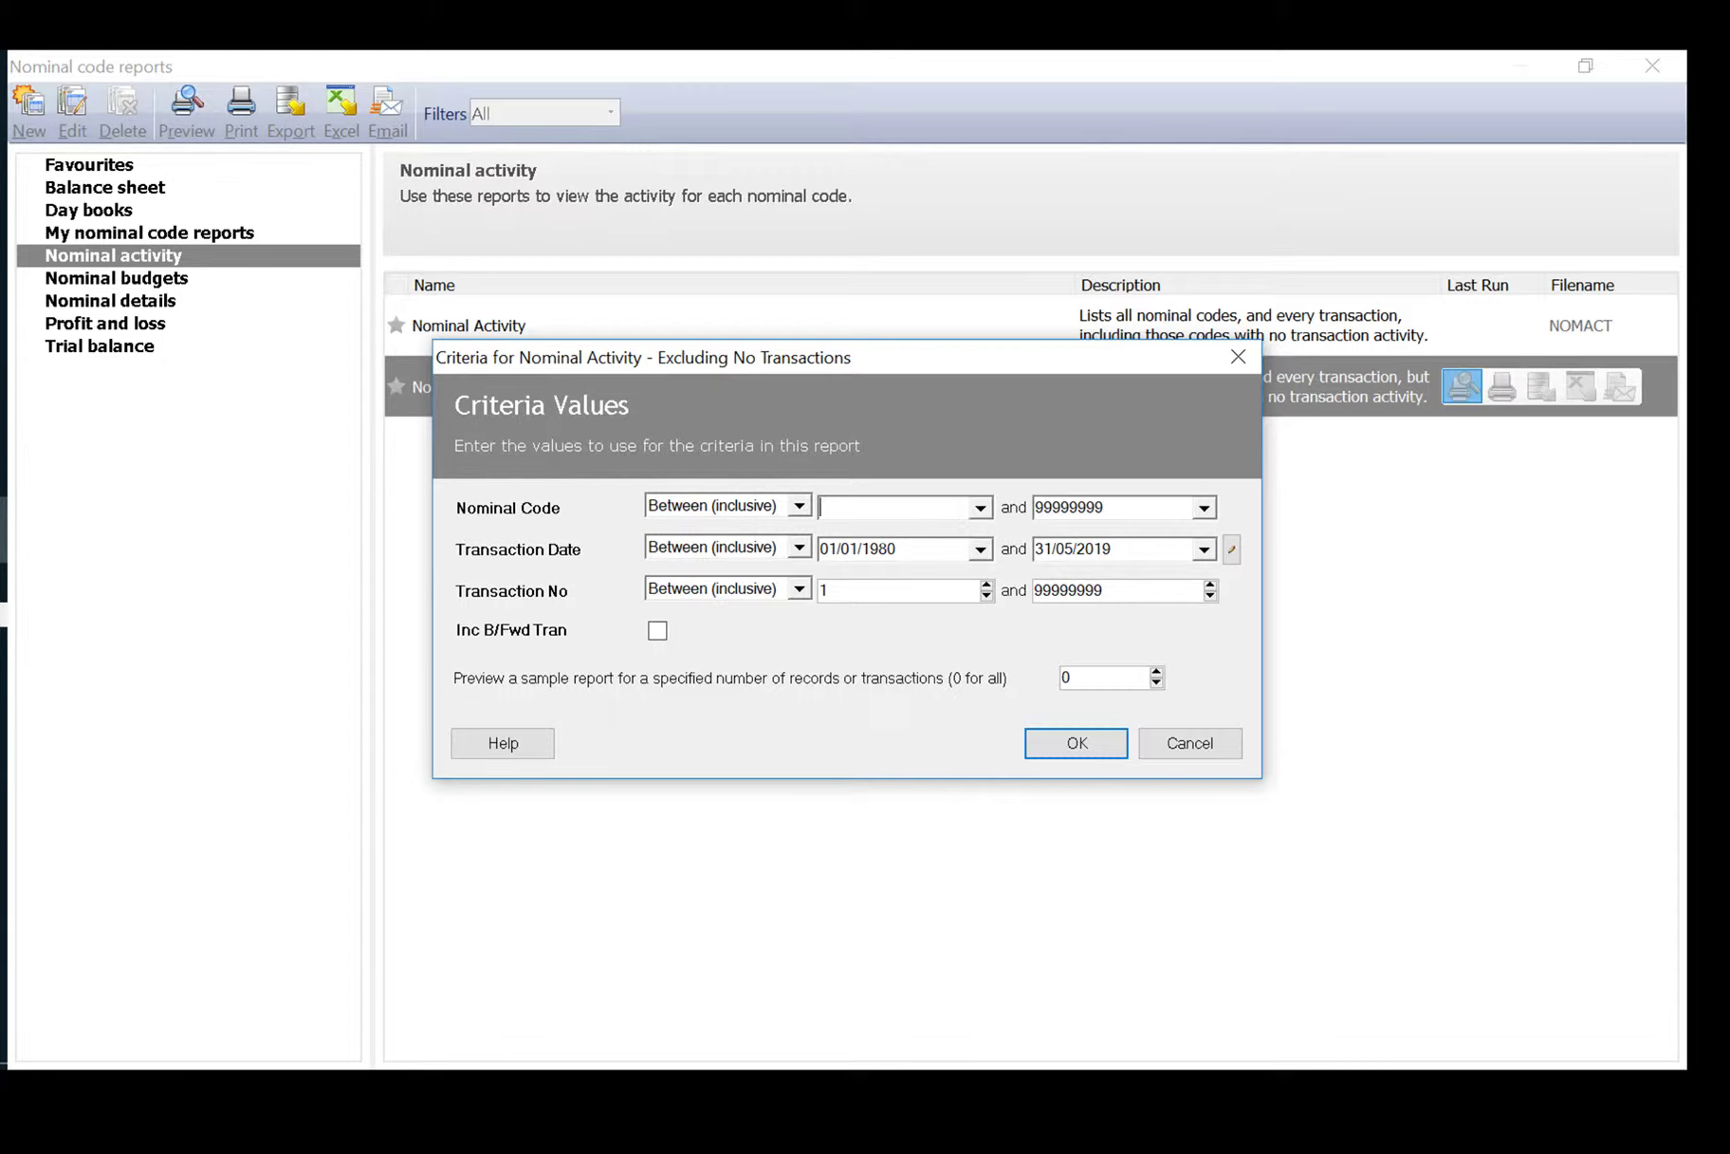
pyautogui.write('1200')
pyautogui.press('Tab')
pyautogui.write('1250')
pyautogui.press('Tab')
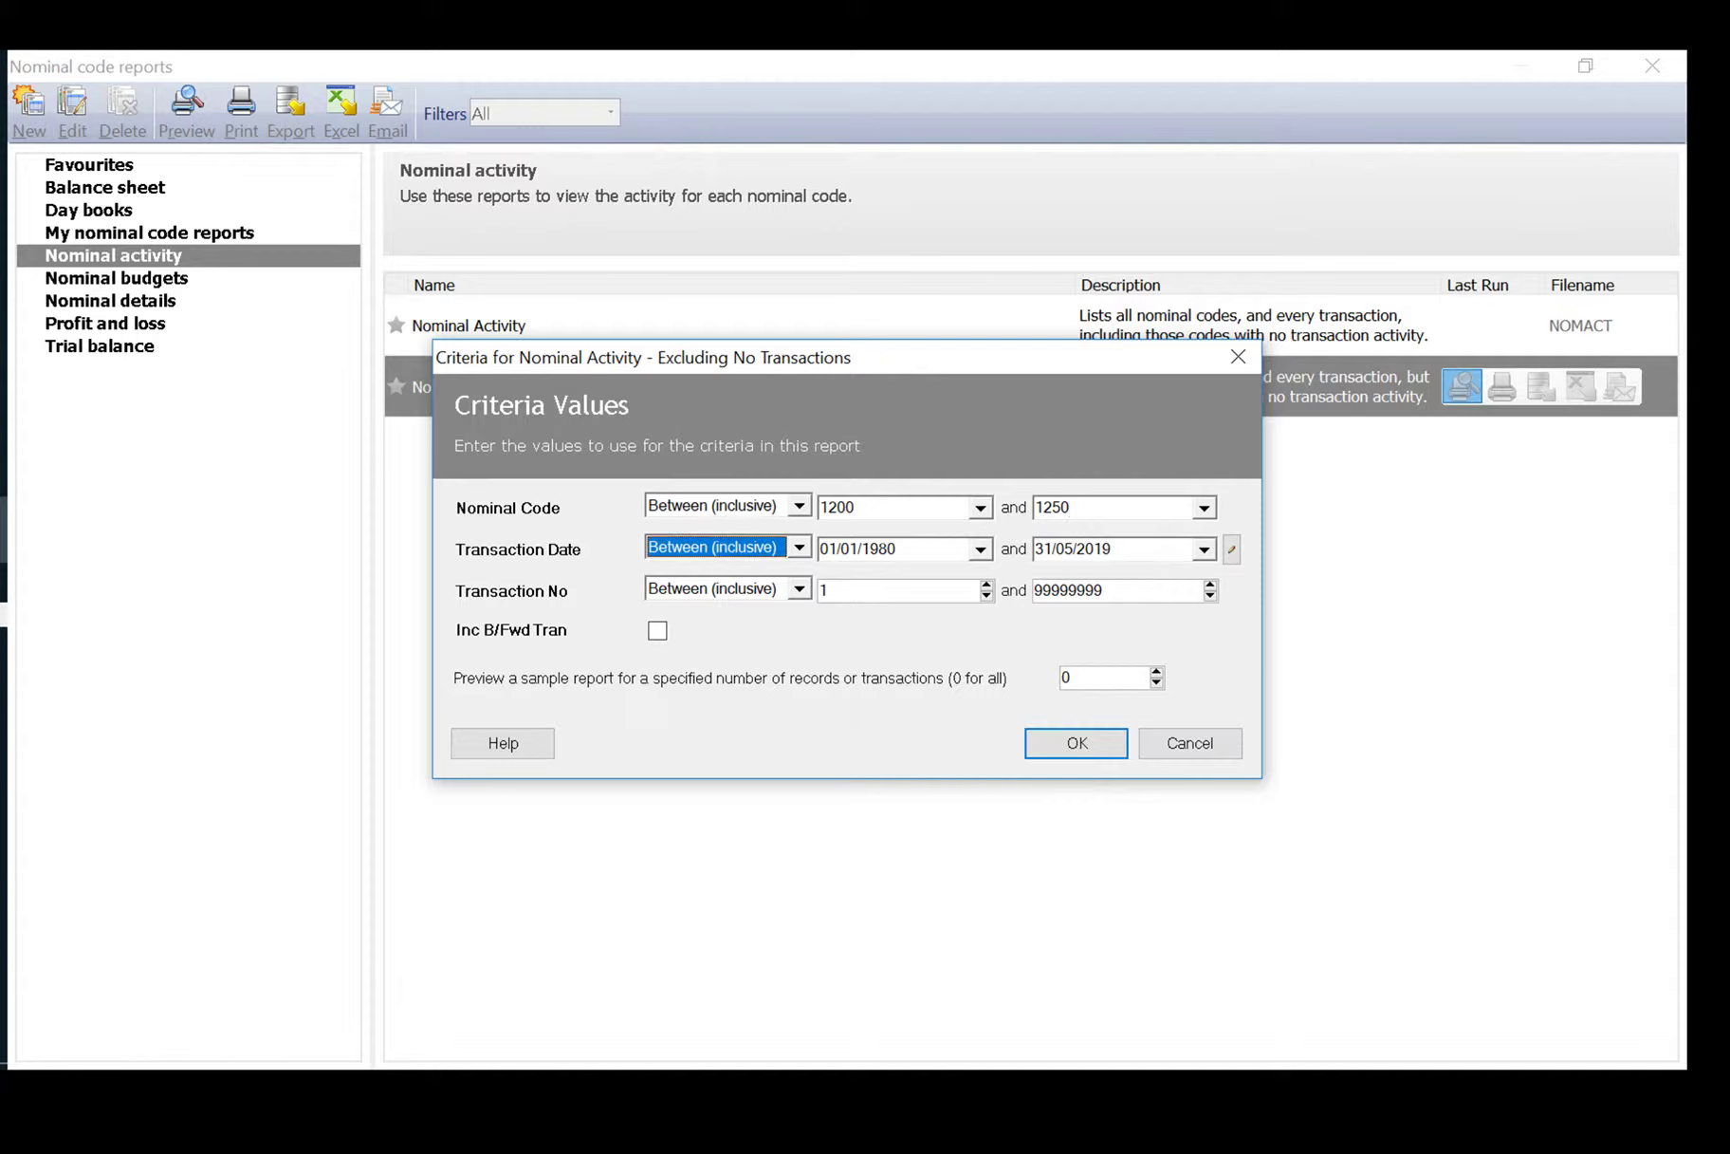
pyautogui.click(1103, 745)
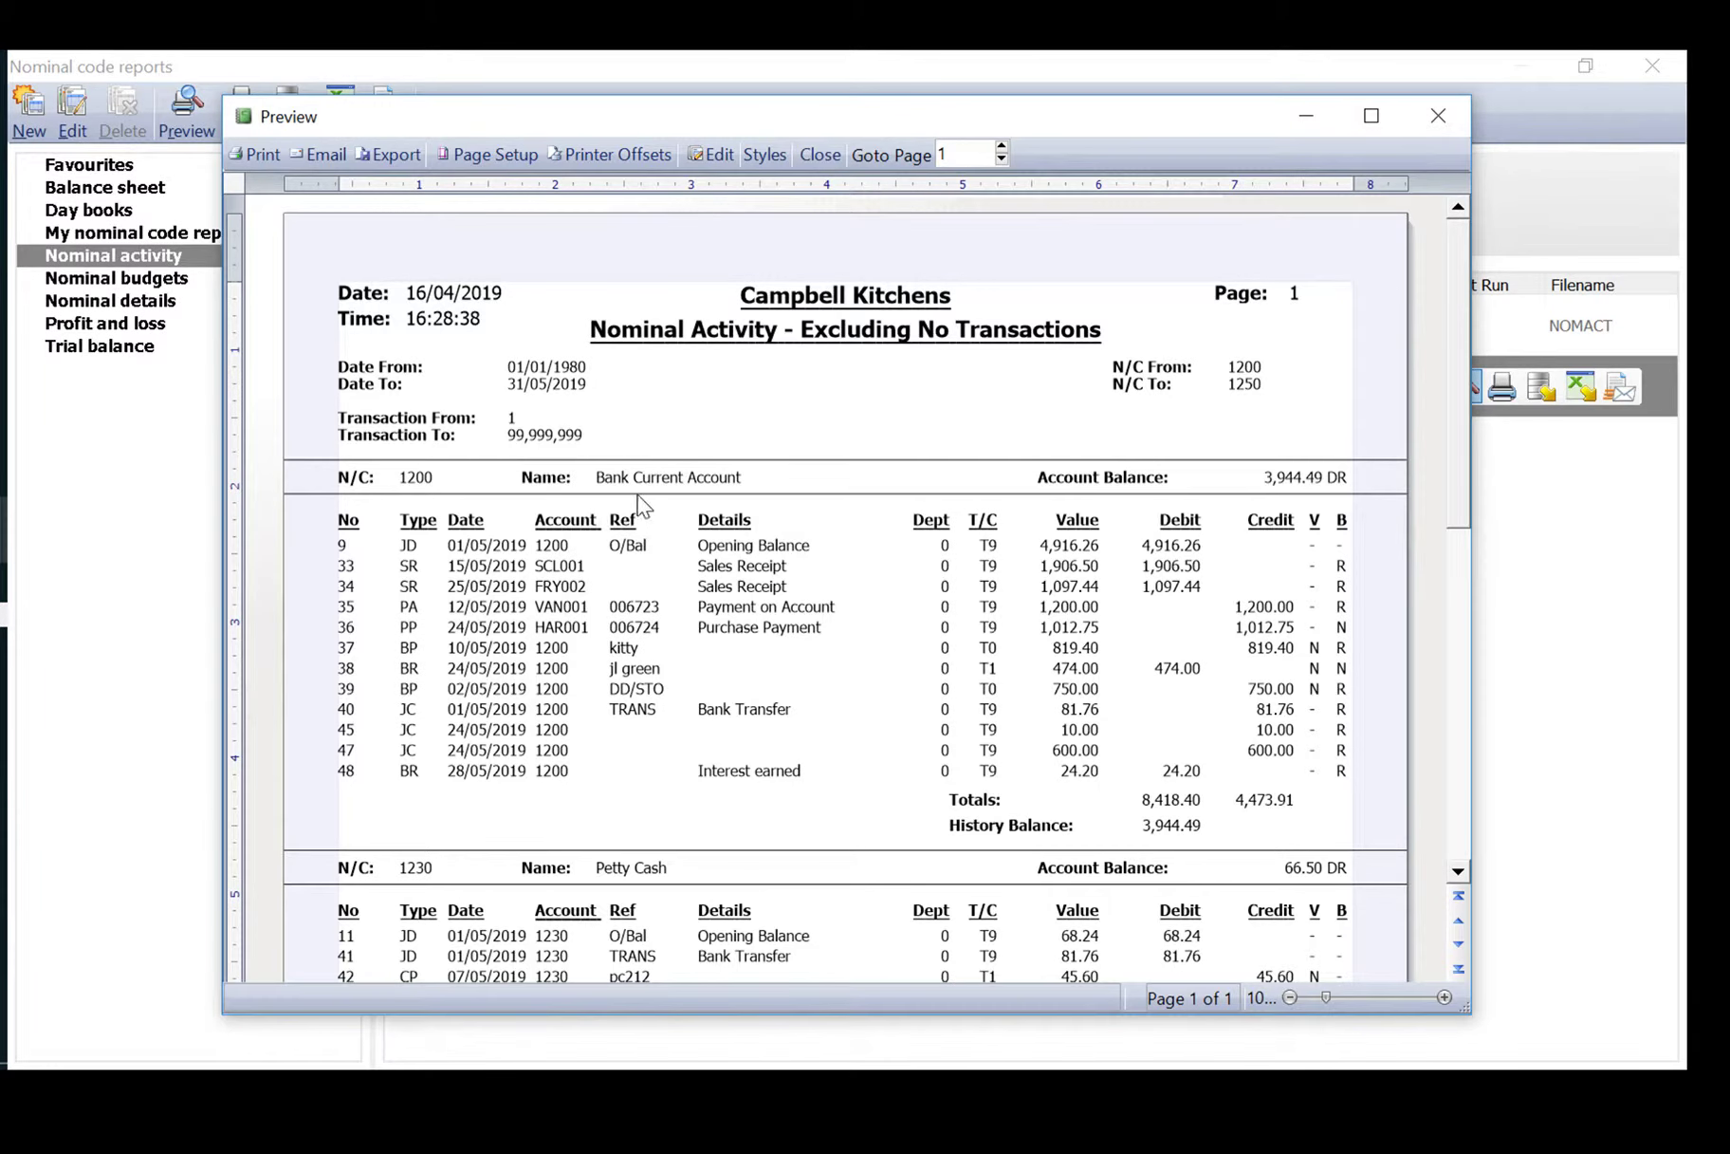
pyautogui.scroll(-3, 669, 508)
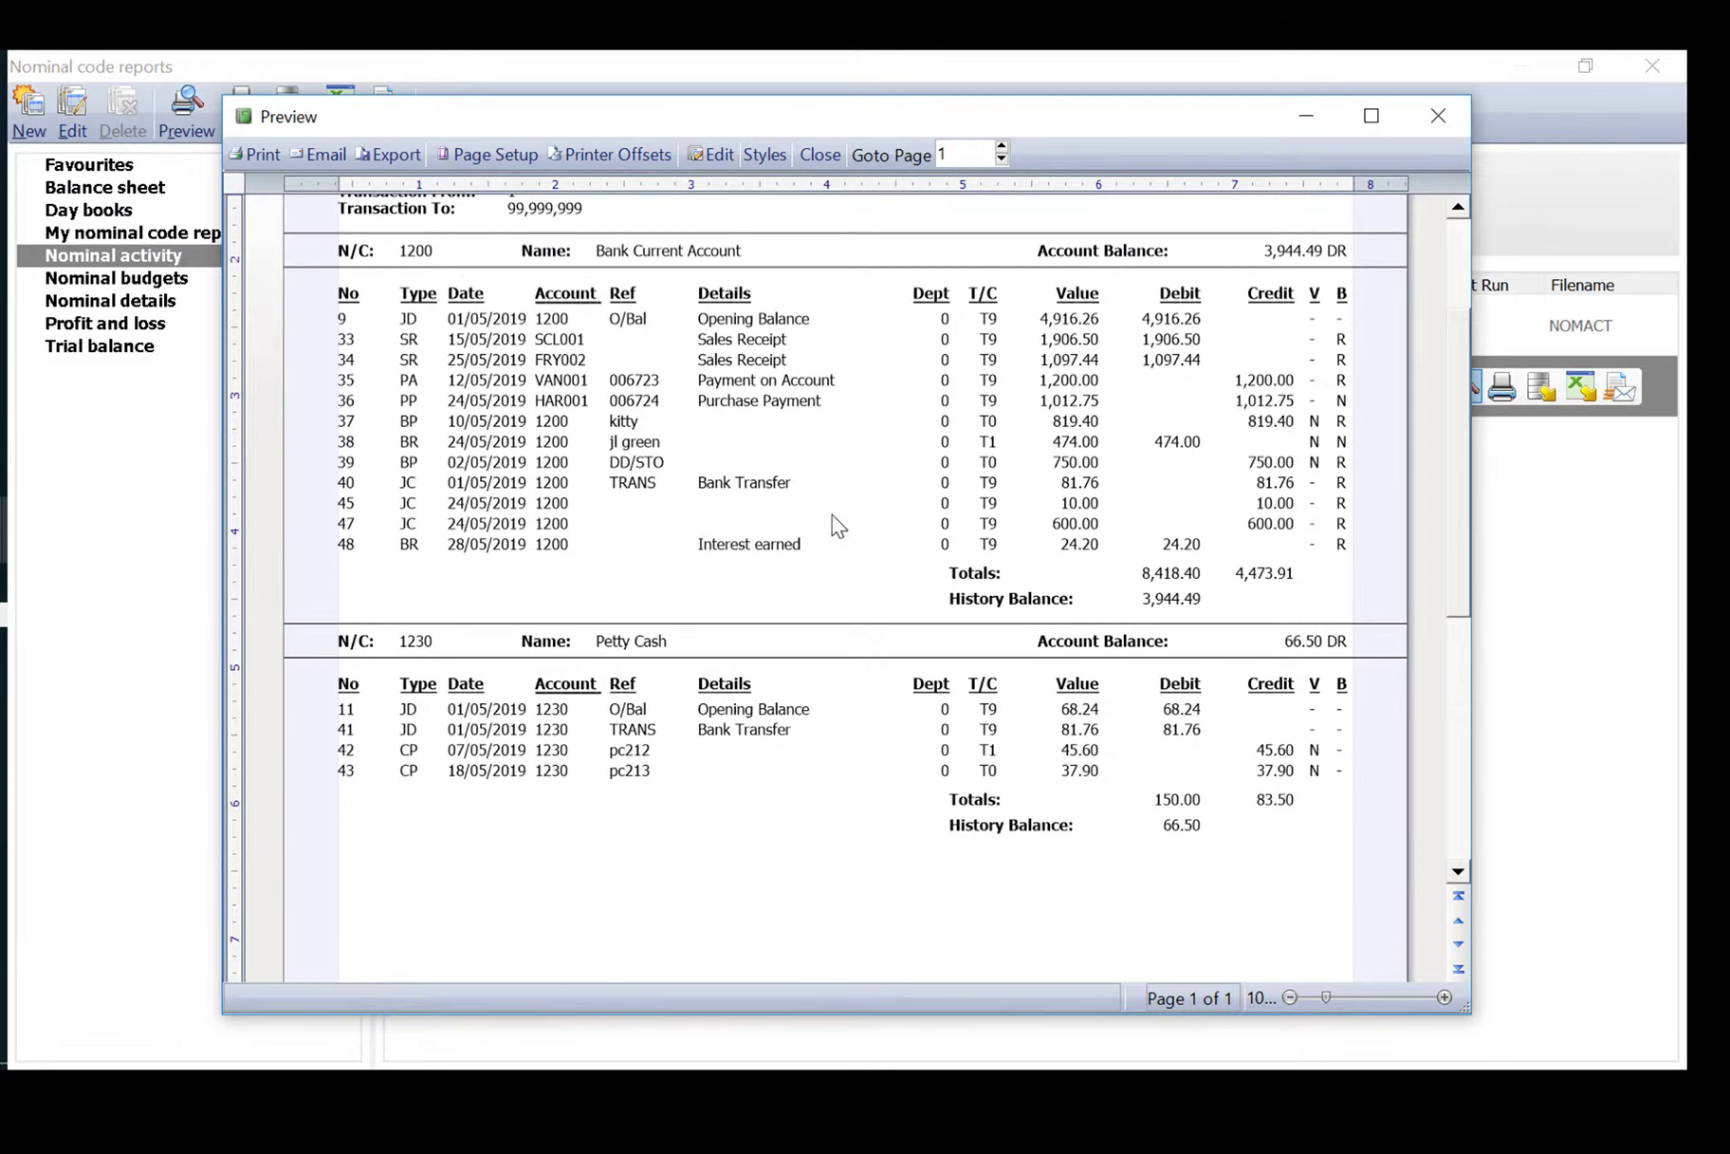
pyautogui.scroll(-2, 831, 511)
pyautogui.scroll(5, 831, 510)
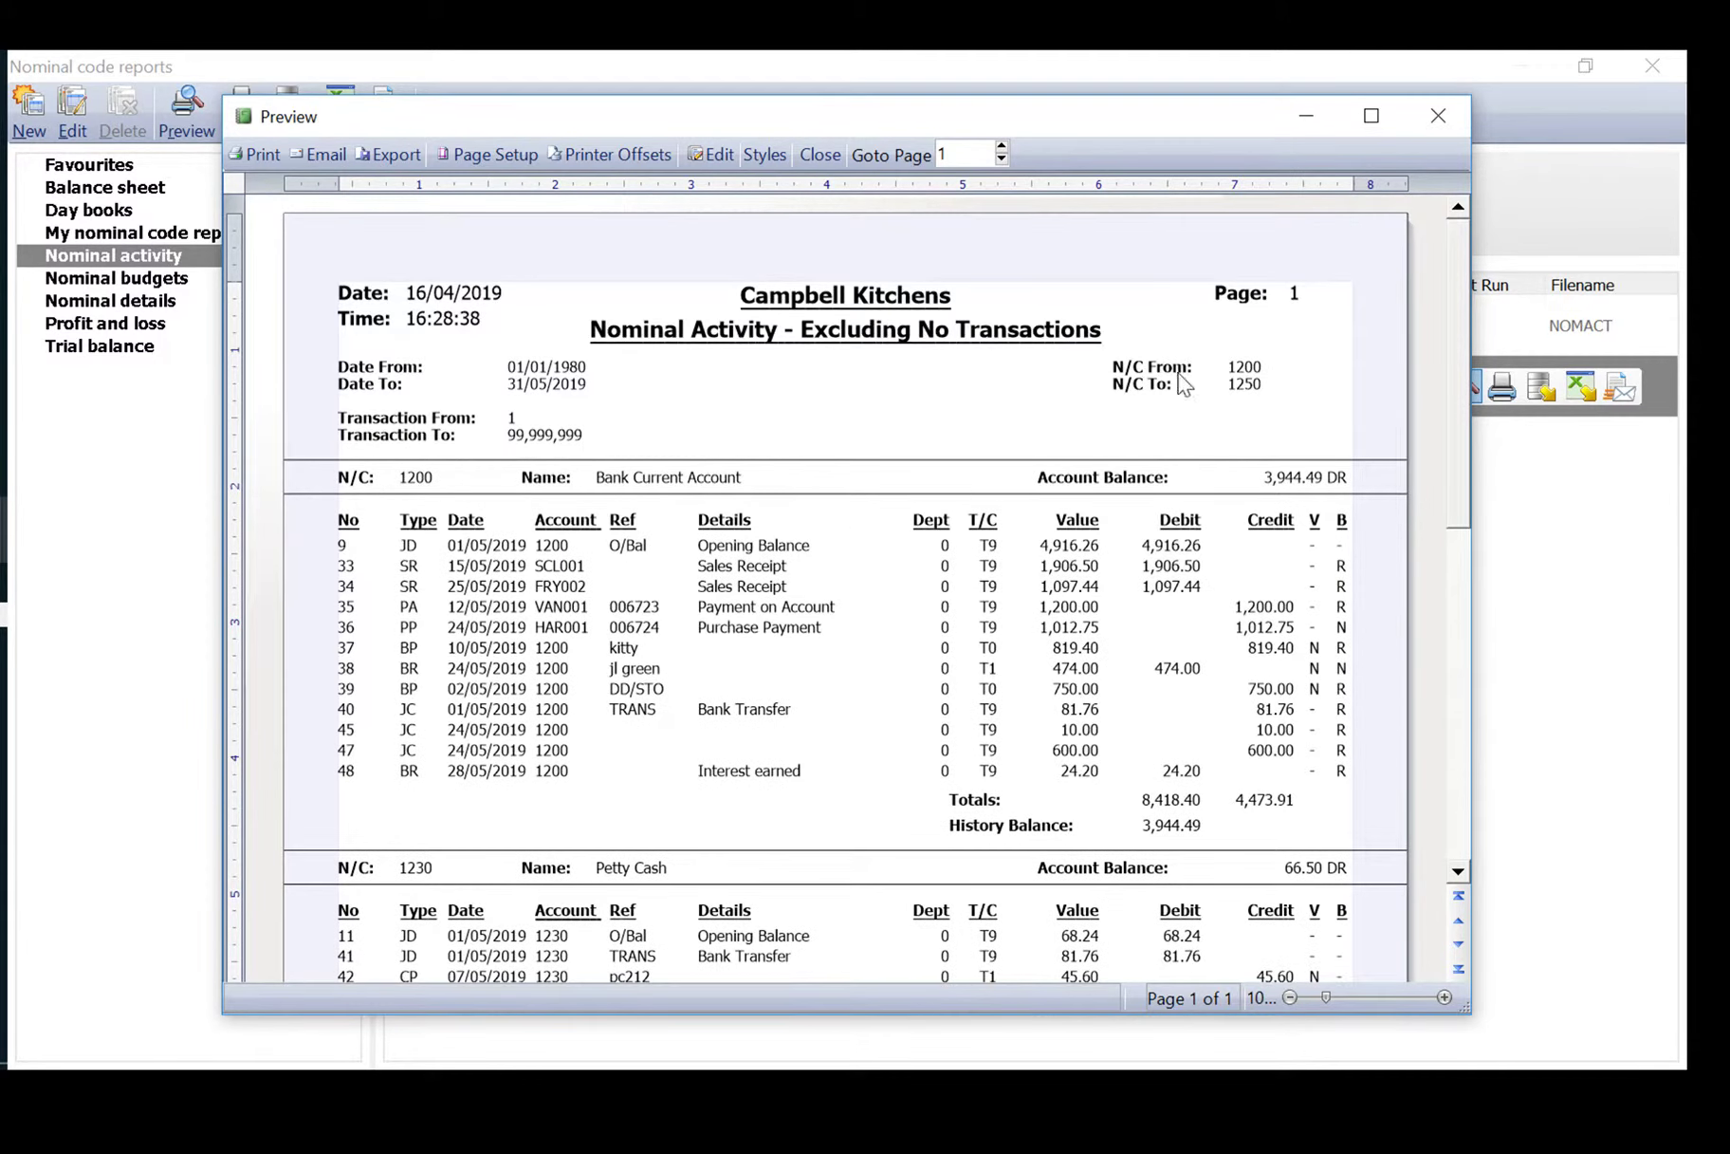
pyautogui.click(1435, 116)
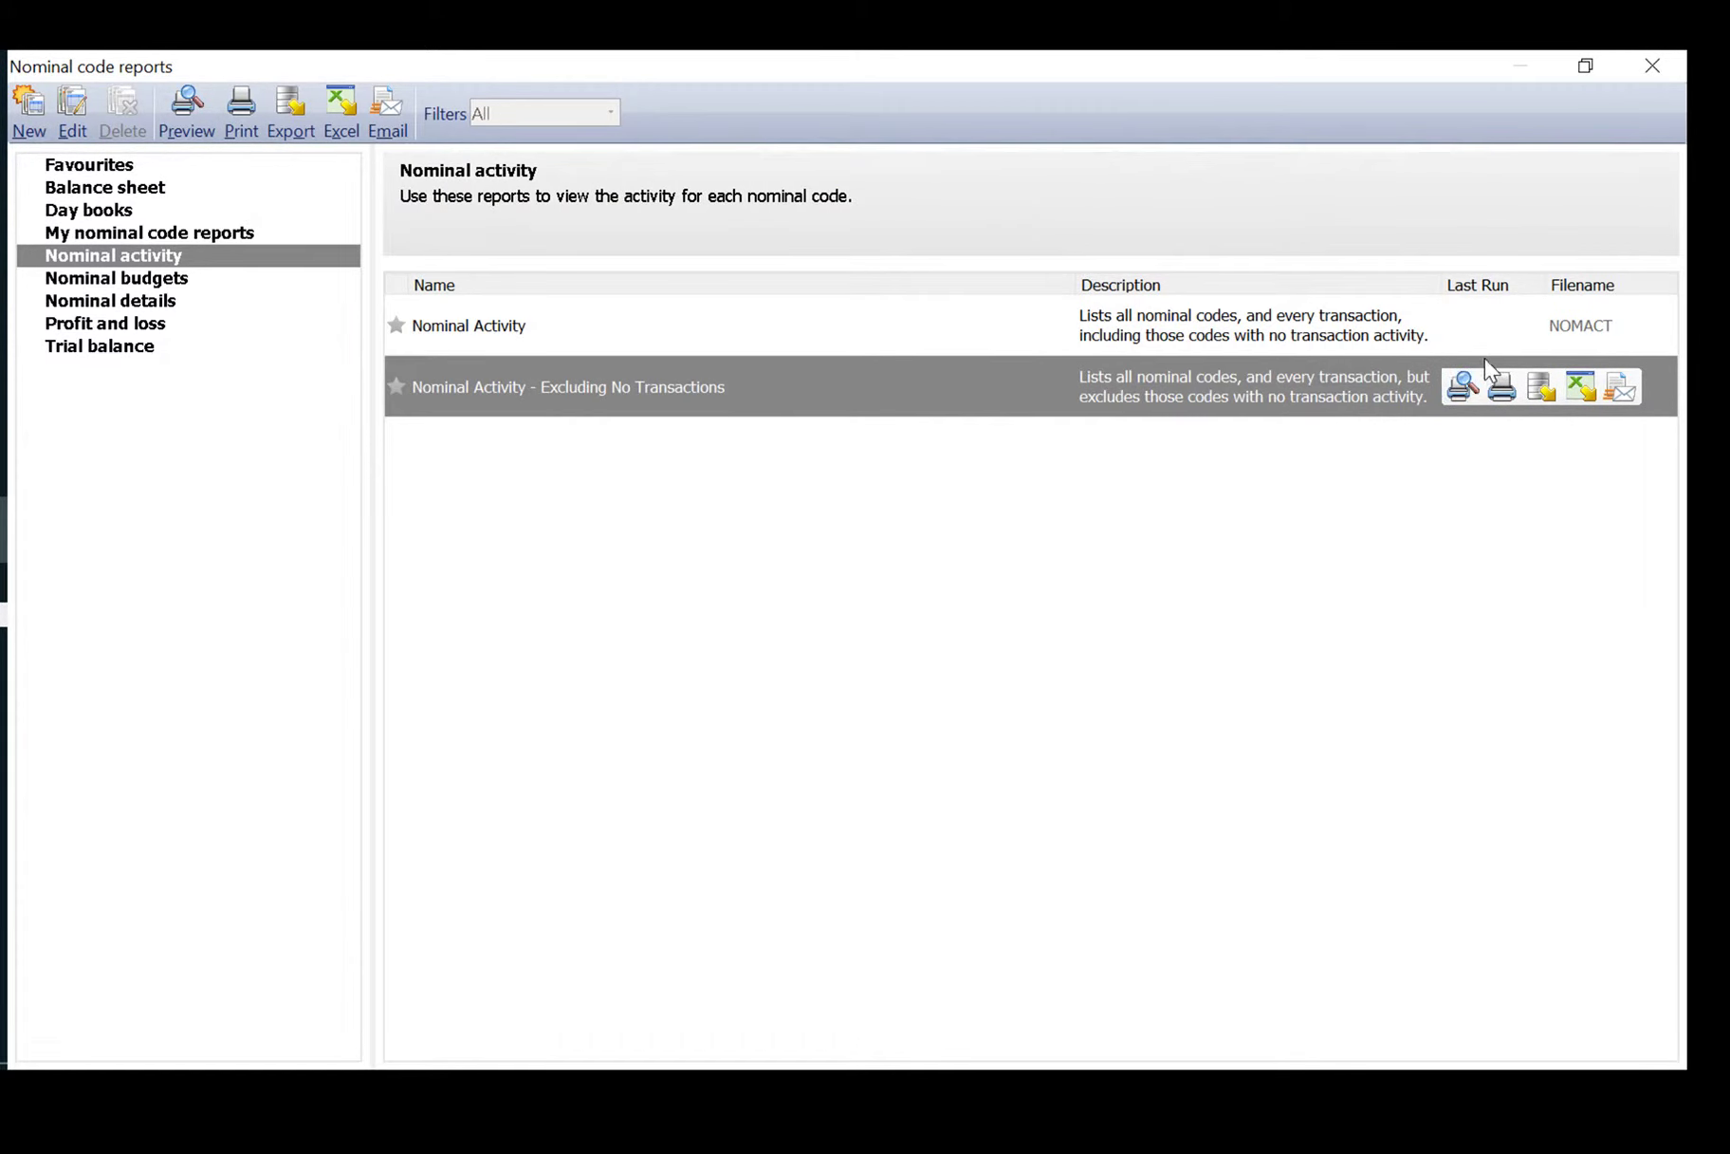
# Run the report again for nominal code 1100 only, showing Debtors Control at 4,881.52 DR
pyautogui.click(1461, 385)
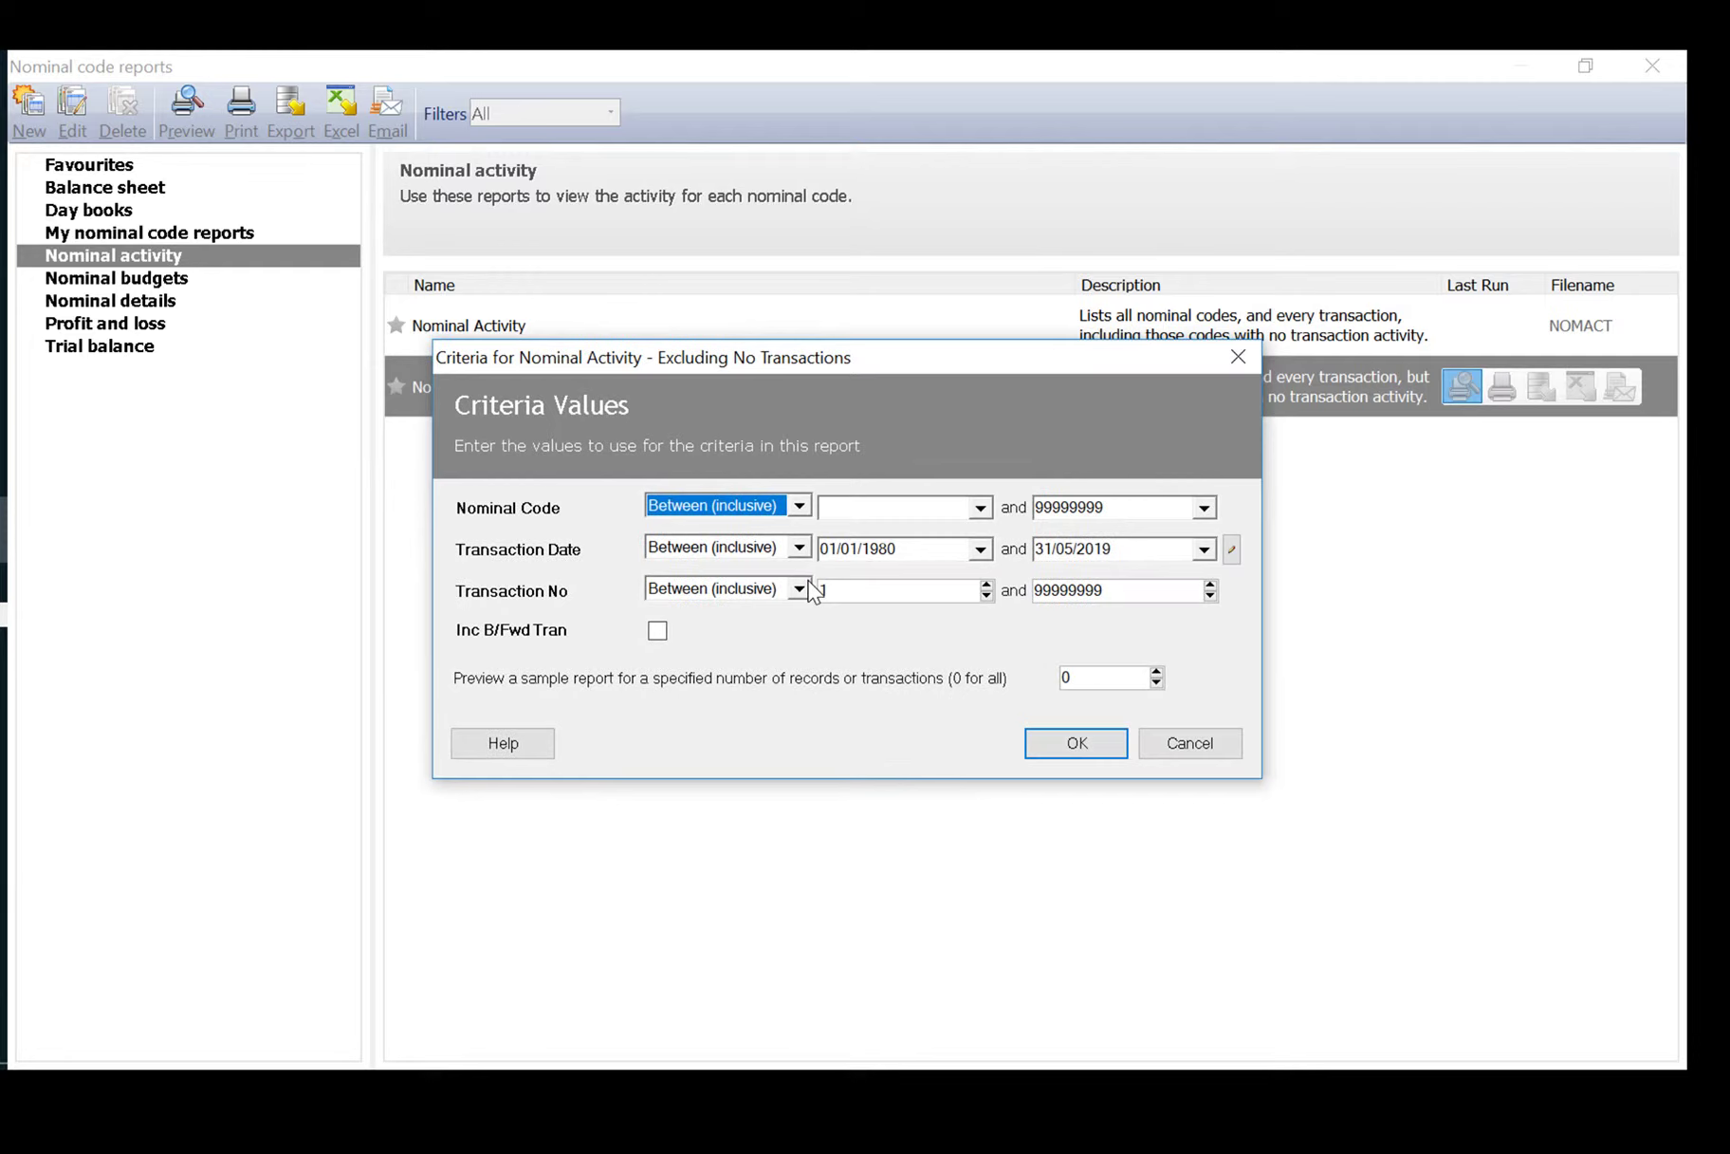
pyautogui.press('Tab')
pyautogui.write('1')
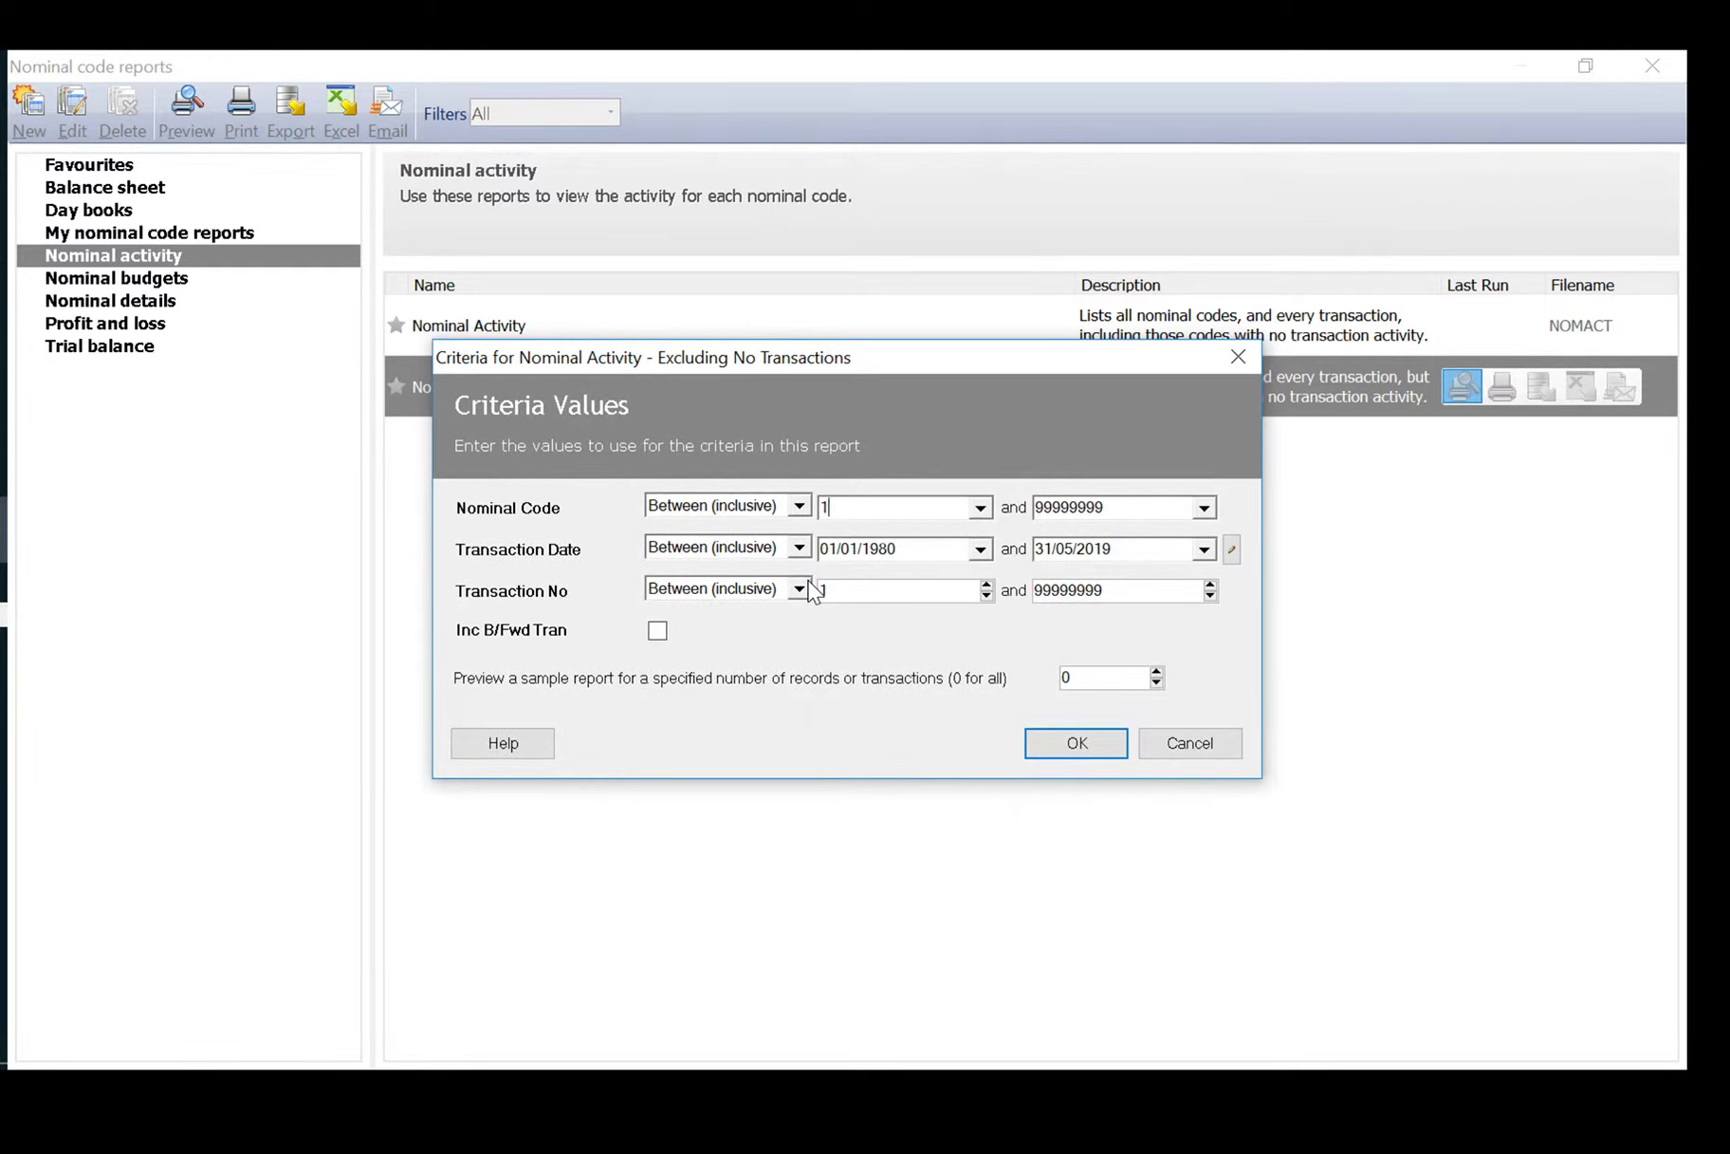
pyautogui.write('100')
pyautogui.press('Tab')
pyautogui.write('1100')
pyautogui.press('Tab')
pyautogui.click(1092, 738)
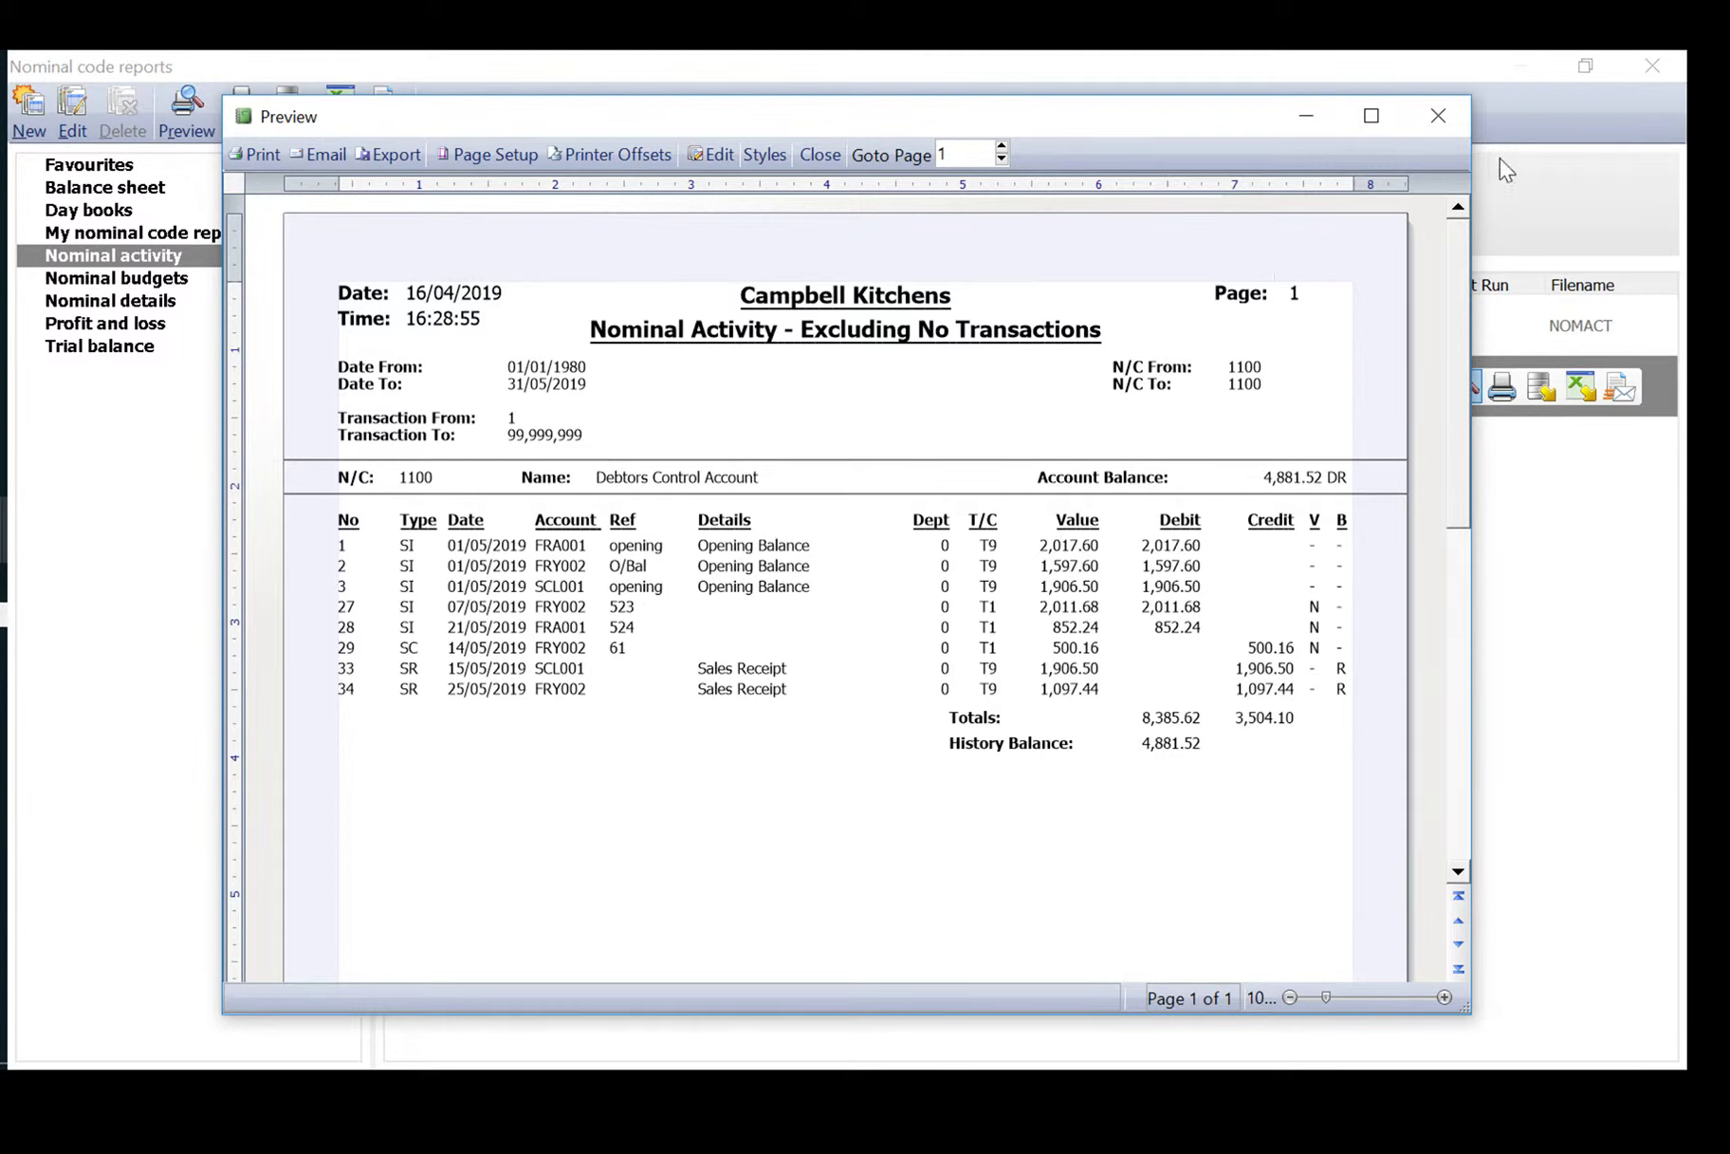
pyautogui.click(1437, 117)
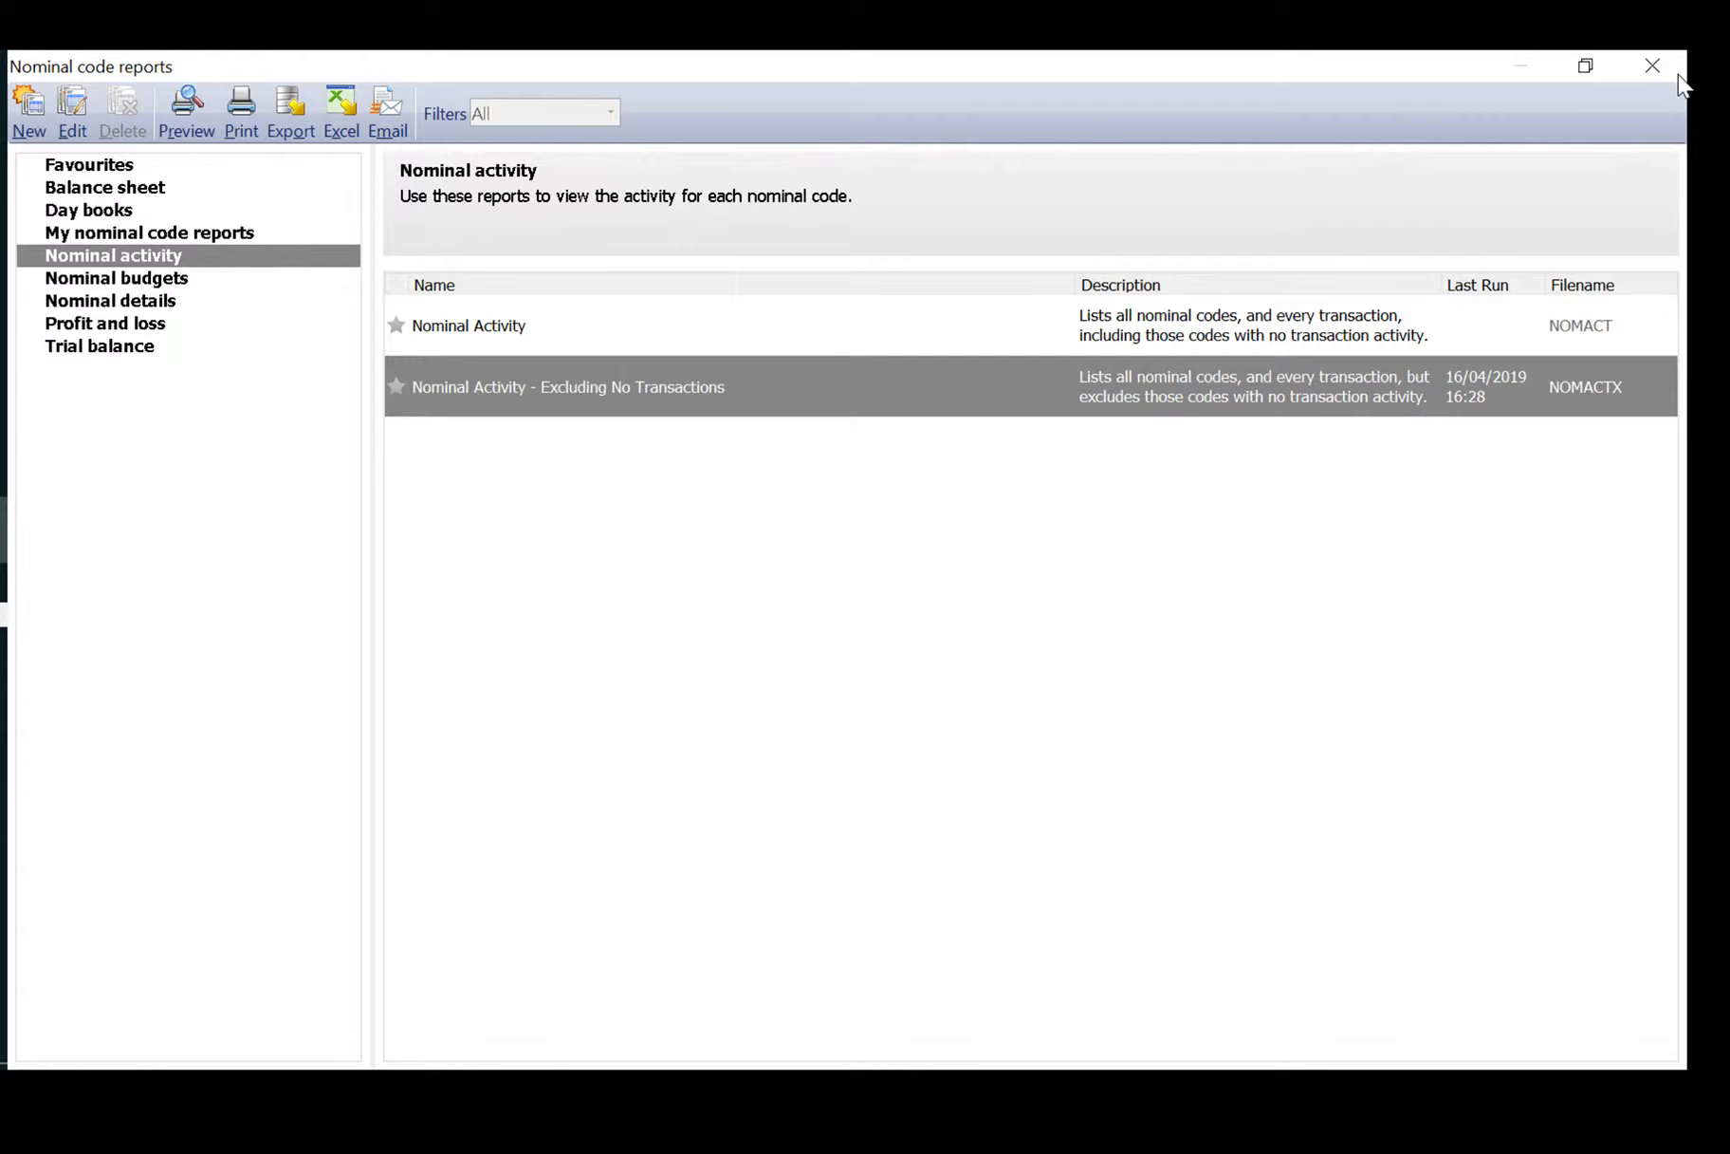
# Preview a Period Trial Balance to period 1: May 2019, balancing at 35,637.70, then close it
pyautogui.click(1651, 66)
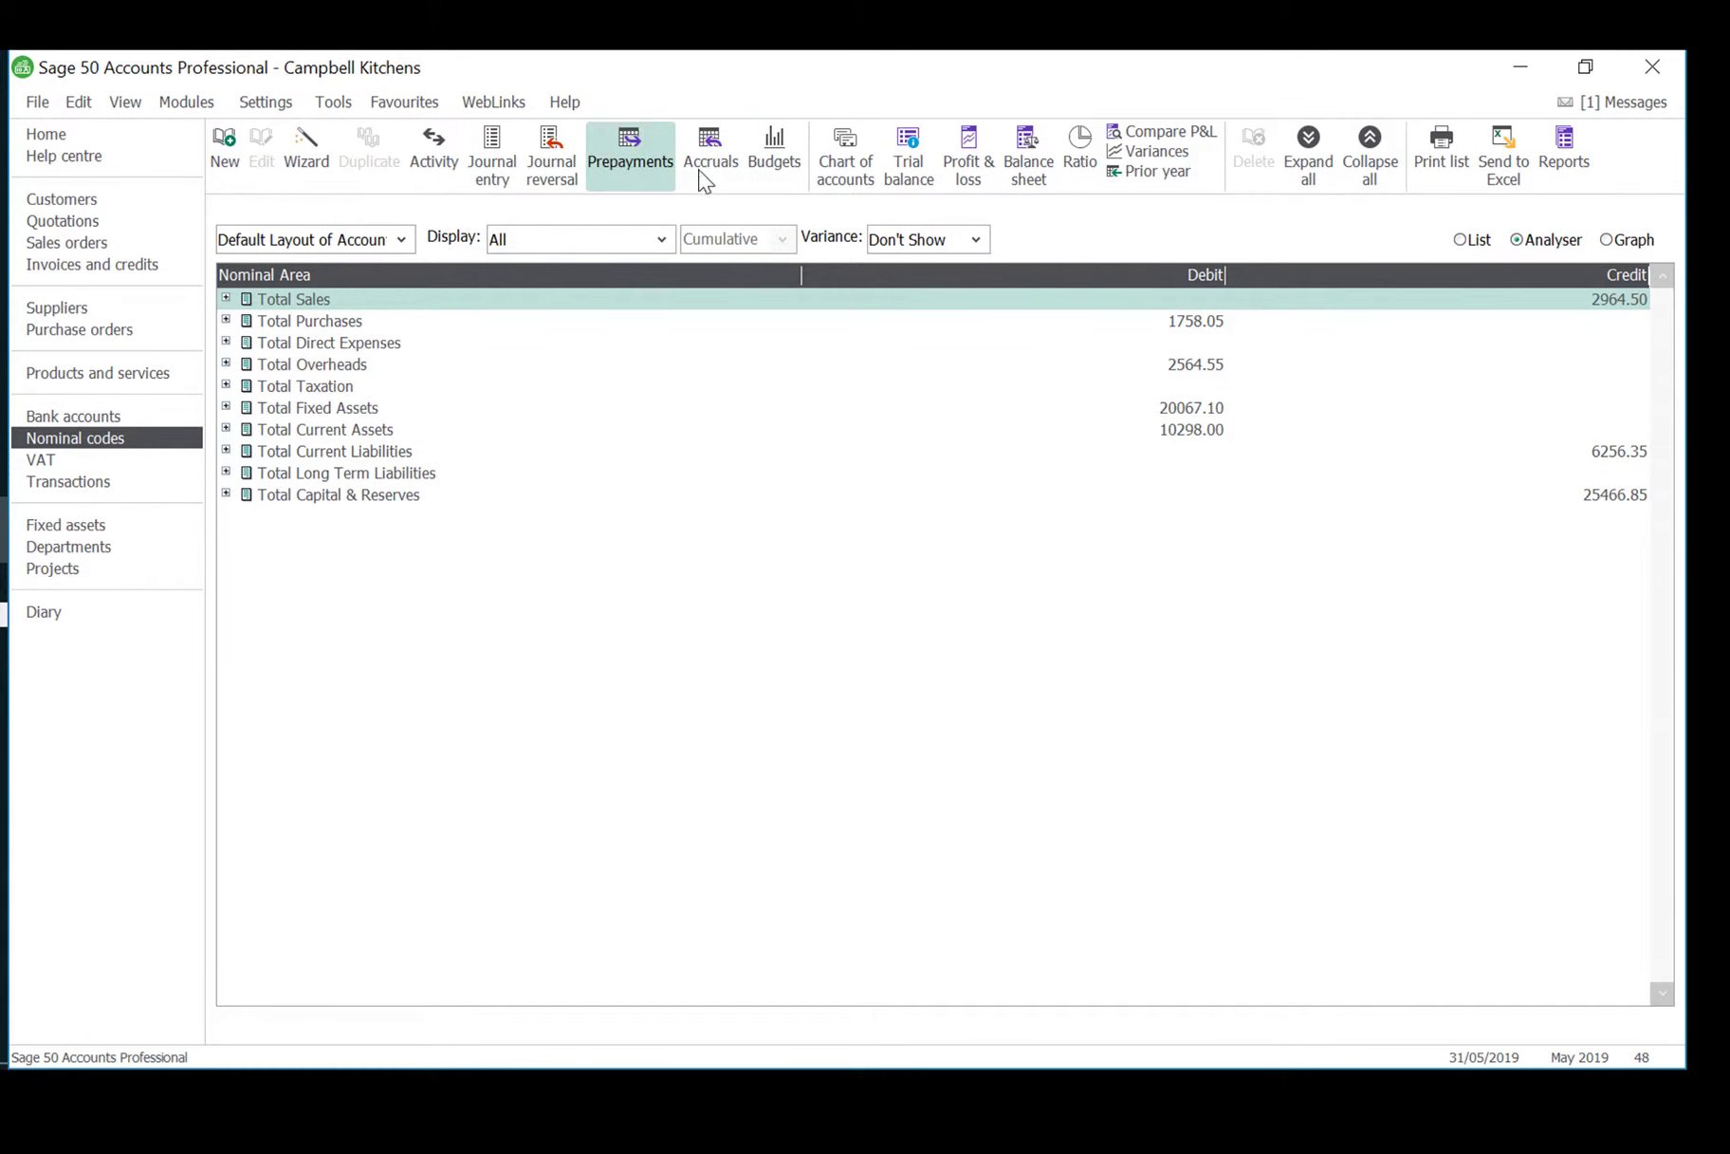
pyautogui.click(907, 159)
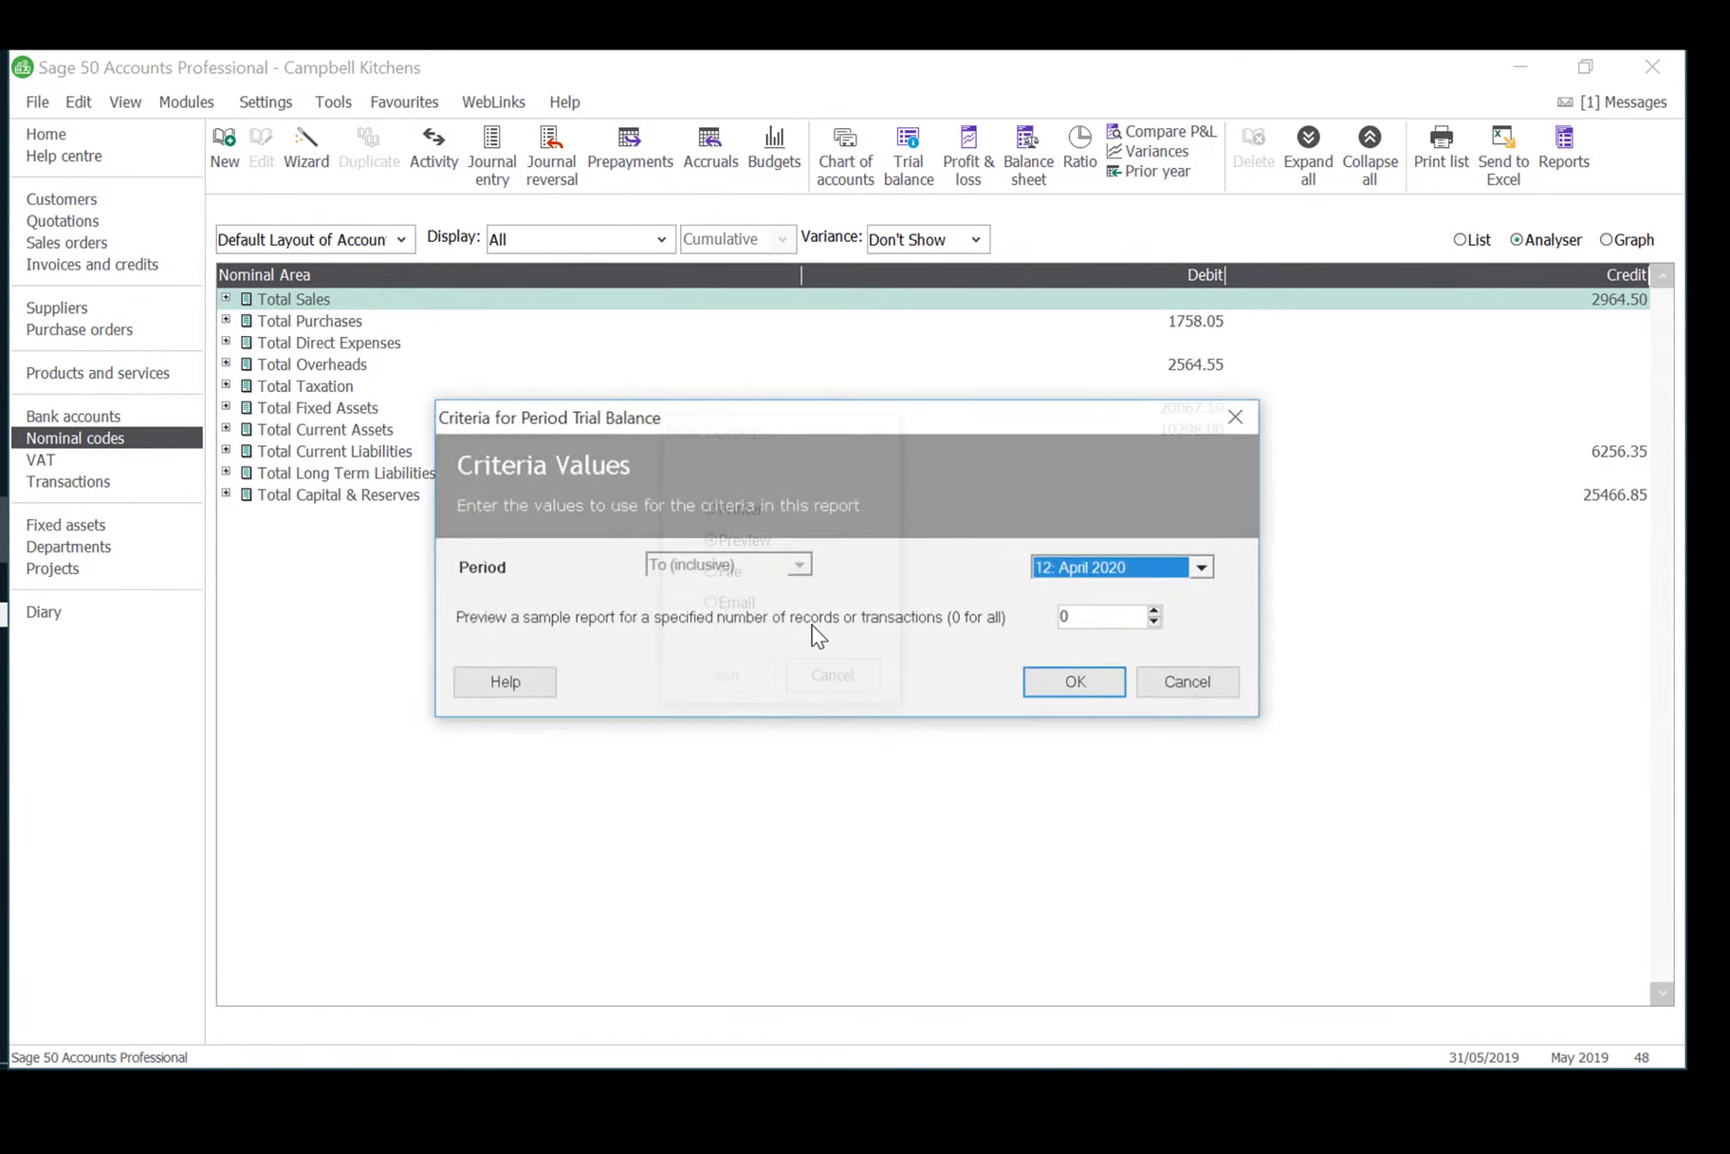
pyautogui.click(1205, 572)
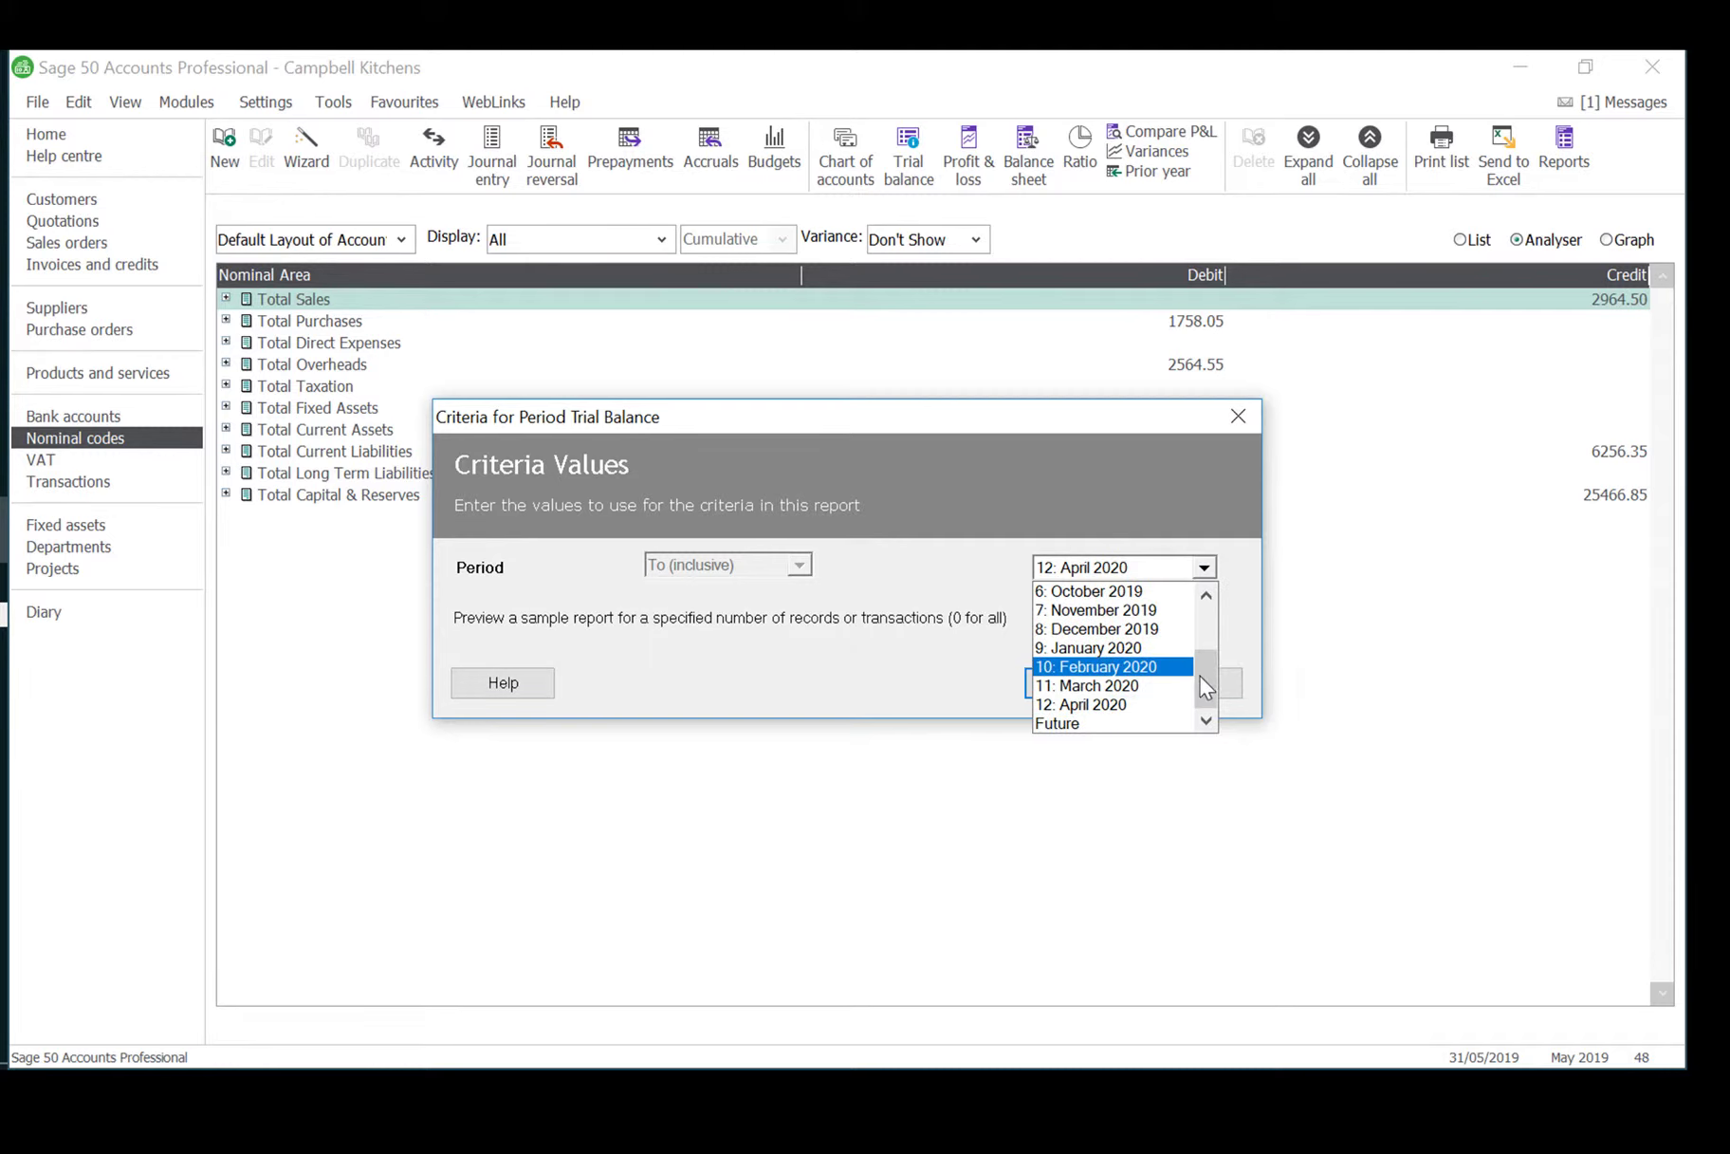
pyautogui.moveTo(1200, 675); pyautogui.dragTo(1205, 605)
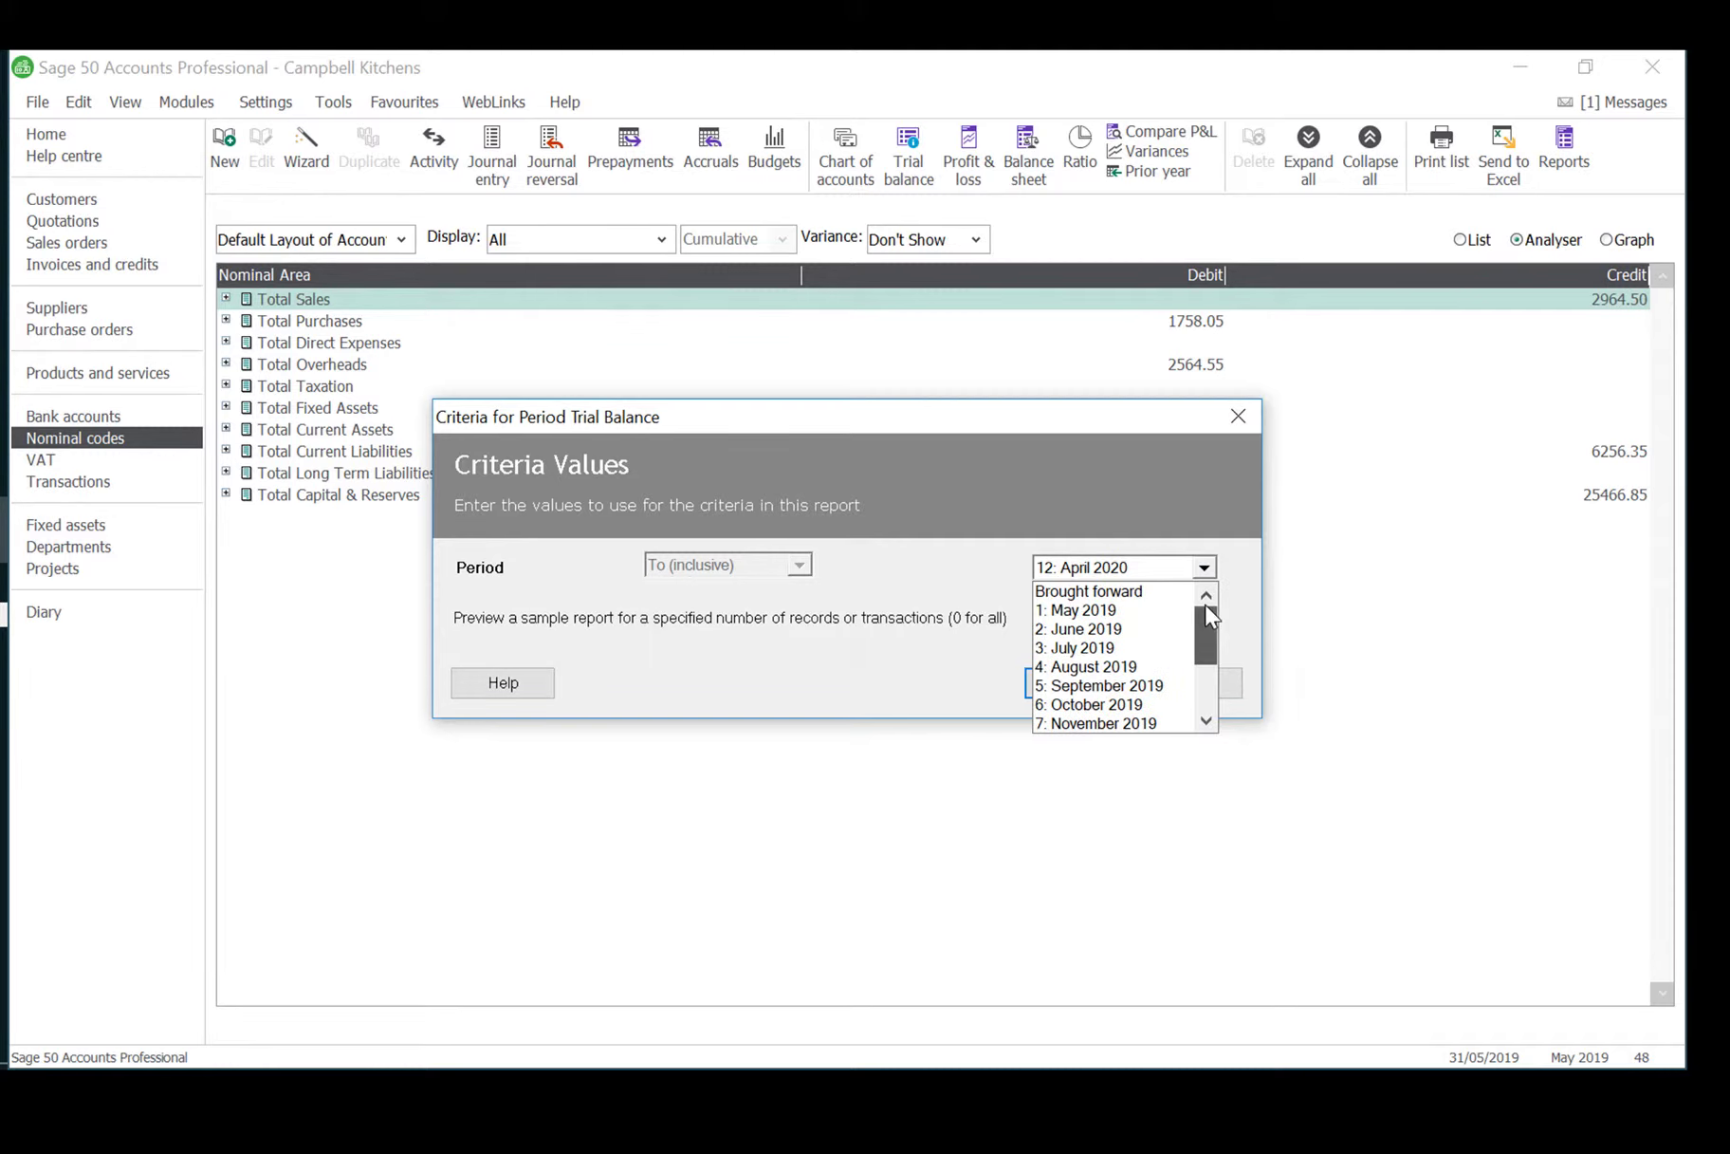
pyautogui.click(1116, 609)
pyautogui.click(1078, 681)
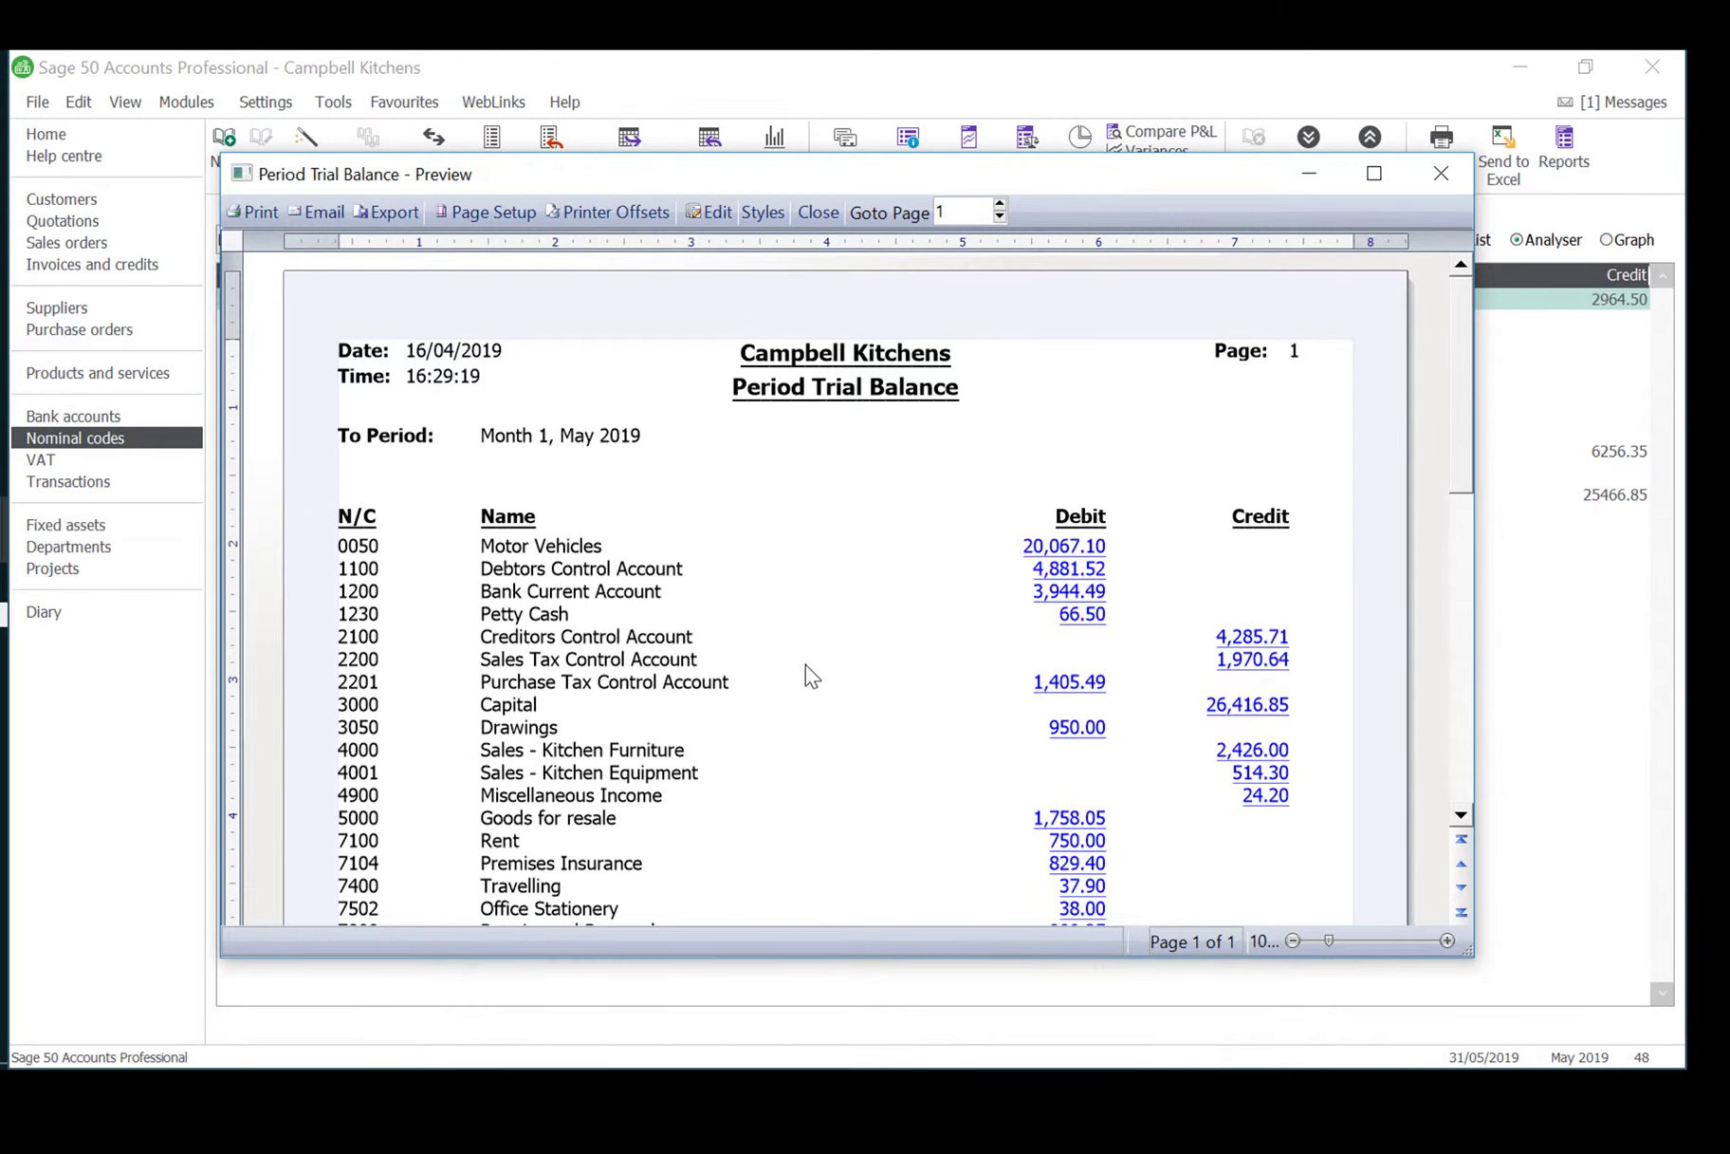
pyautogui.scroll(-5, 814, 675)
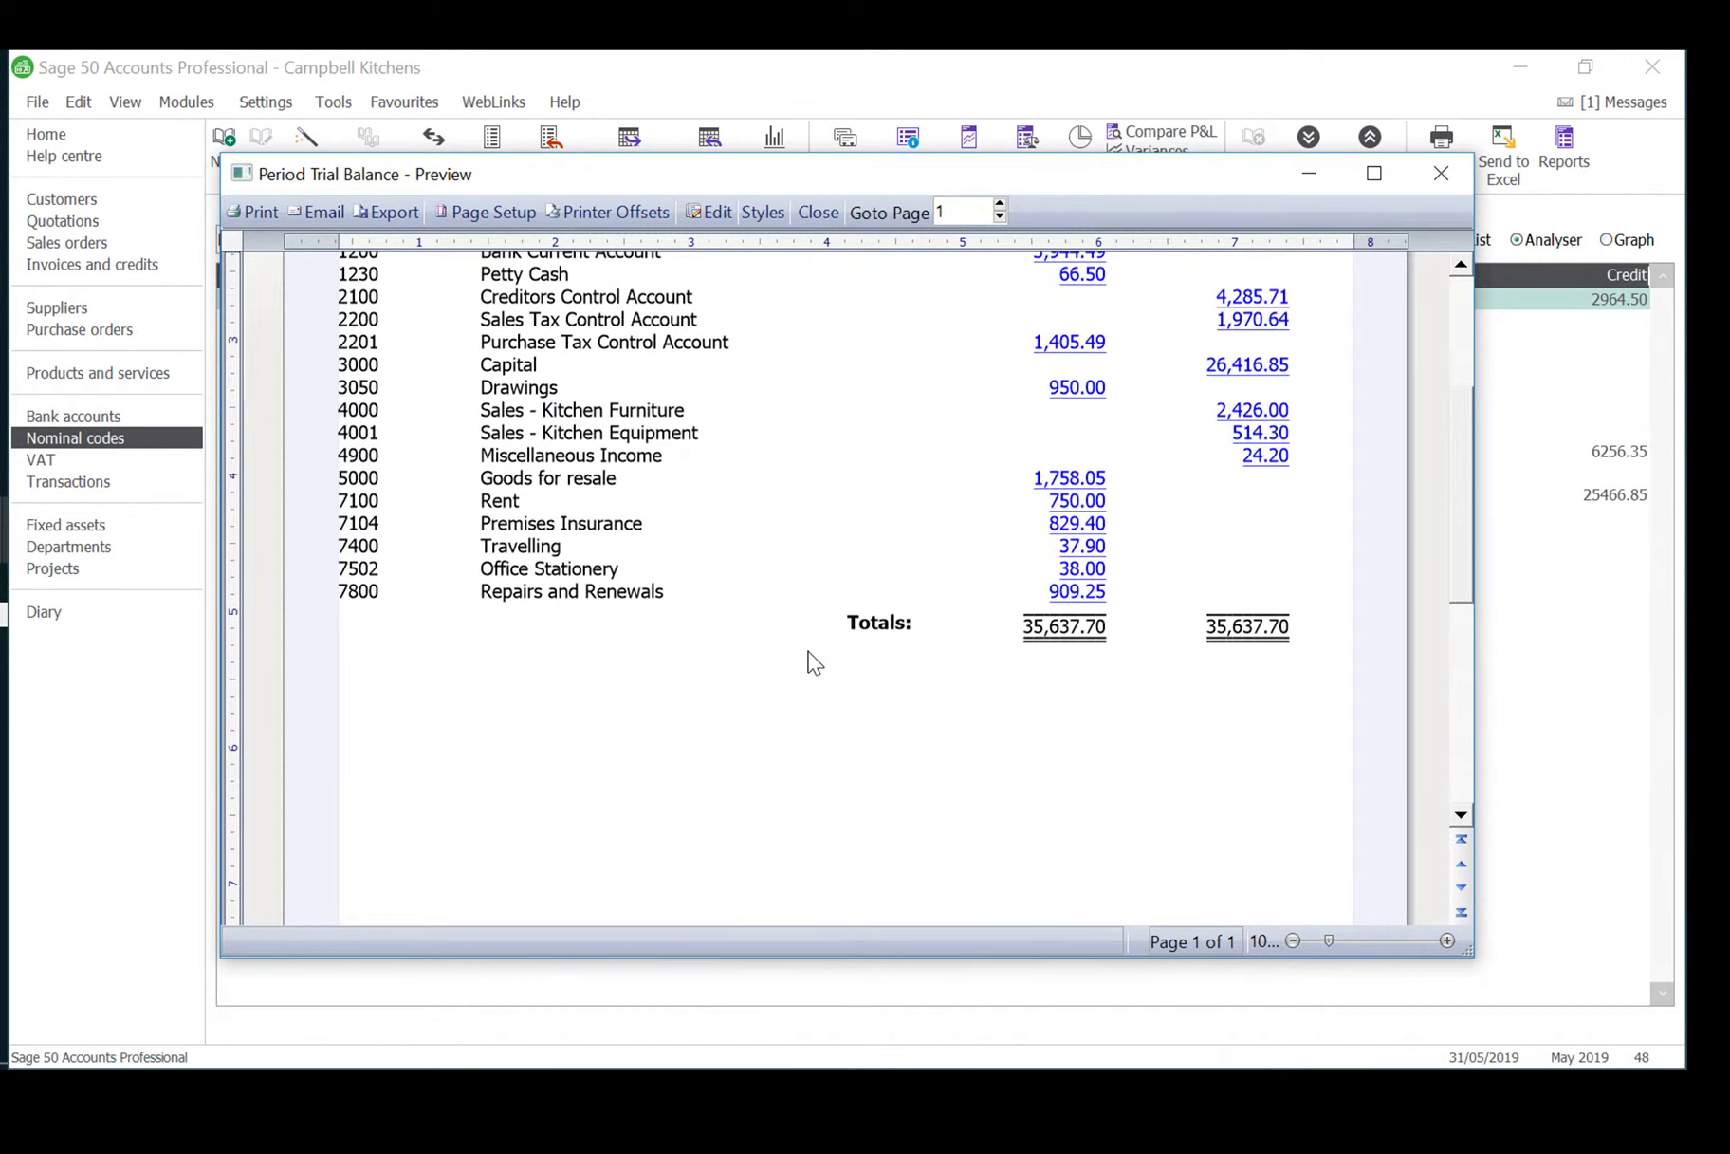
pyautogui.scroll(2, 813, 662)
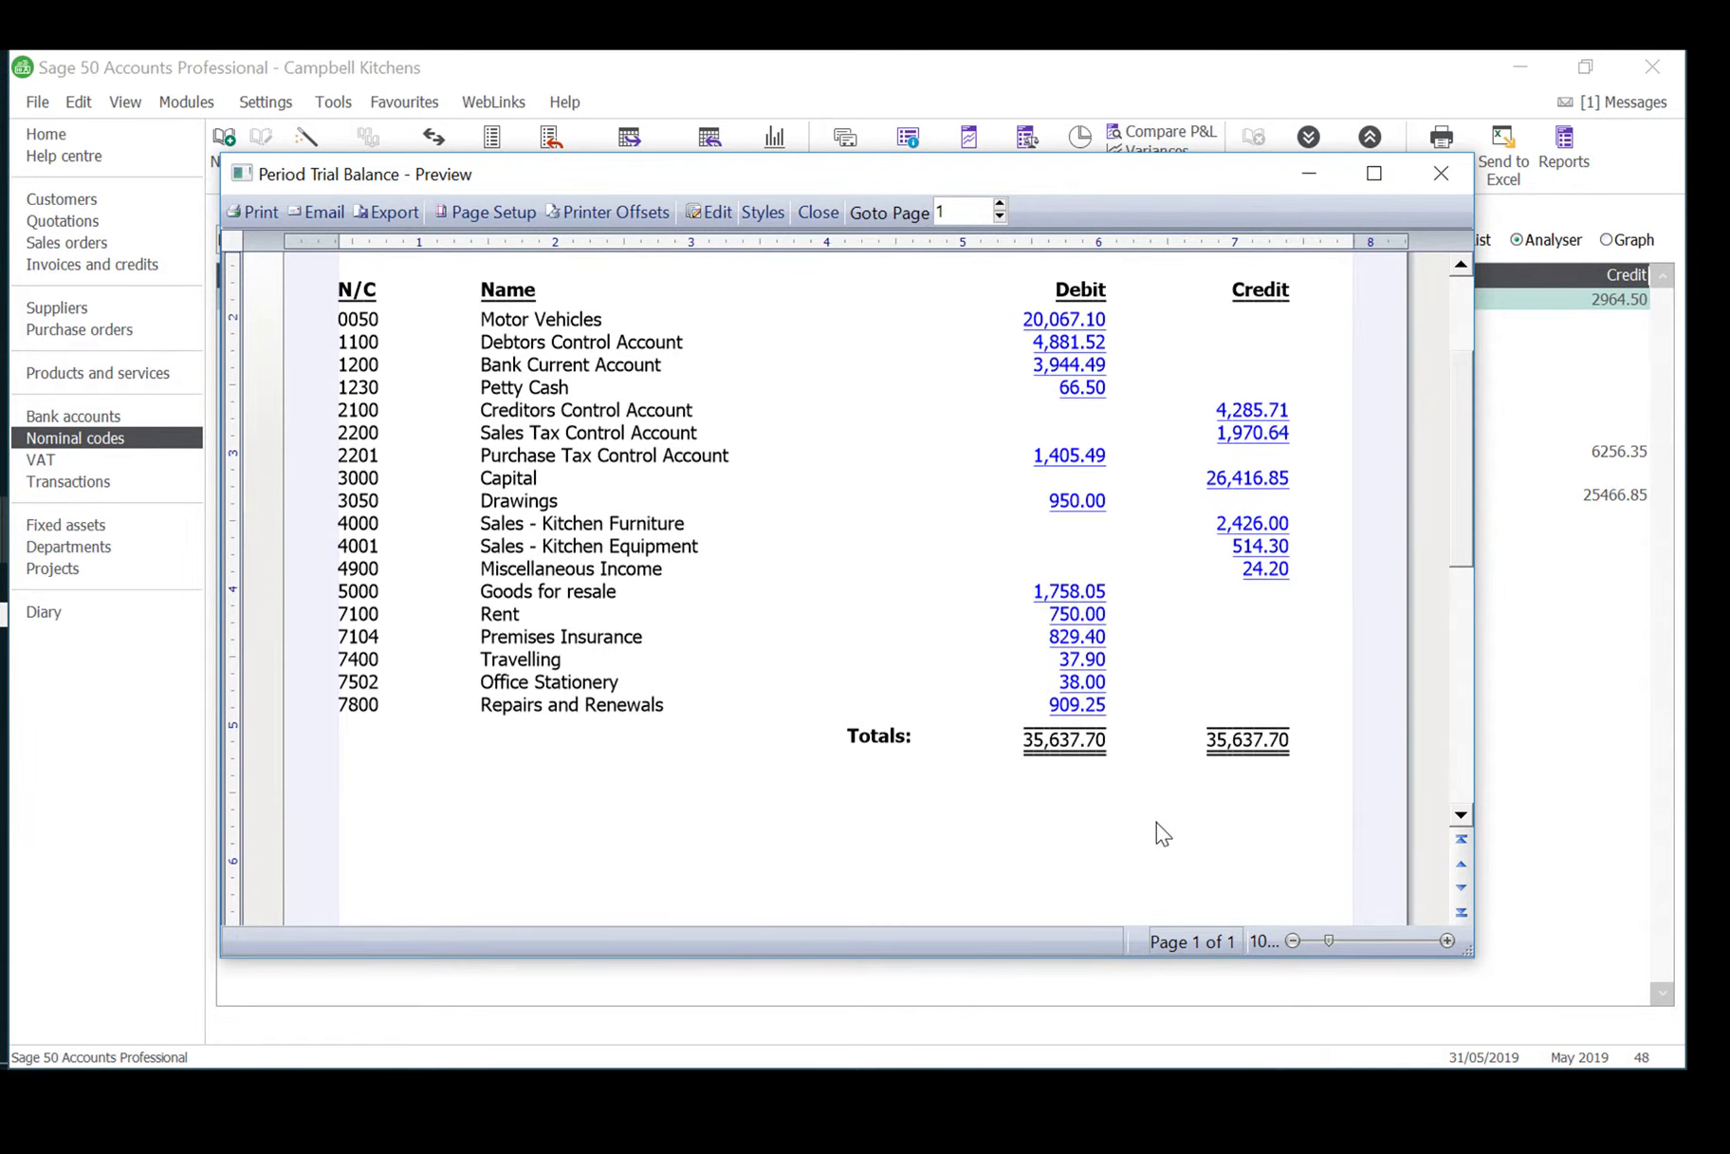
pyautogui.scroll(3, 1157, 819)
pyautogui.scroll(-3, 1164, 805)
pyautogui.scroll(-1, 1164, 803)
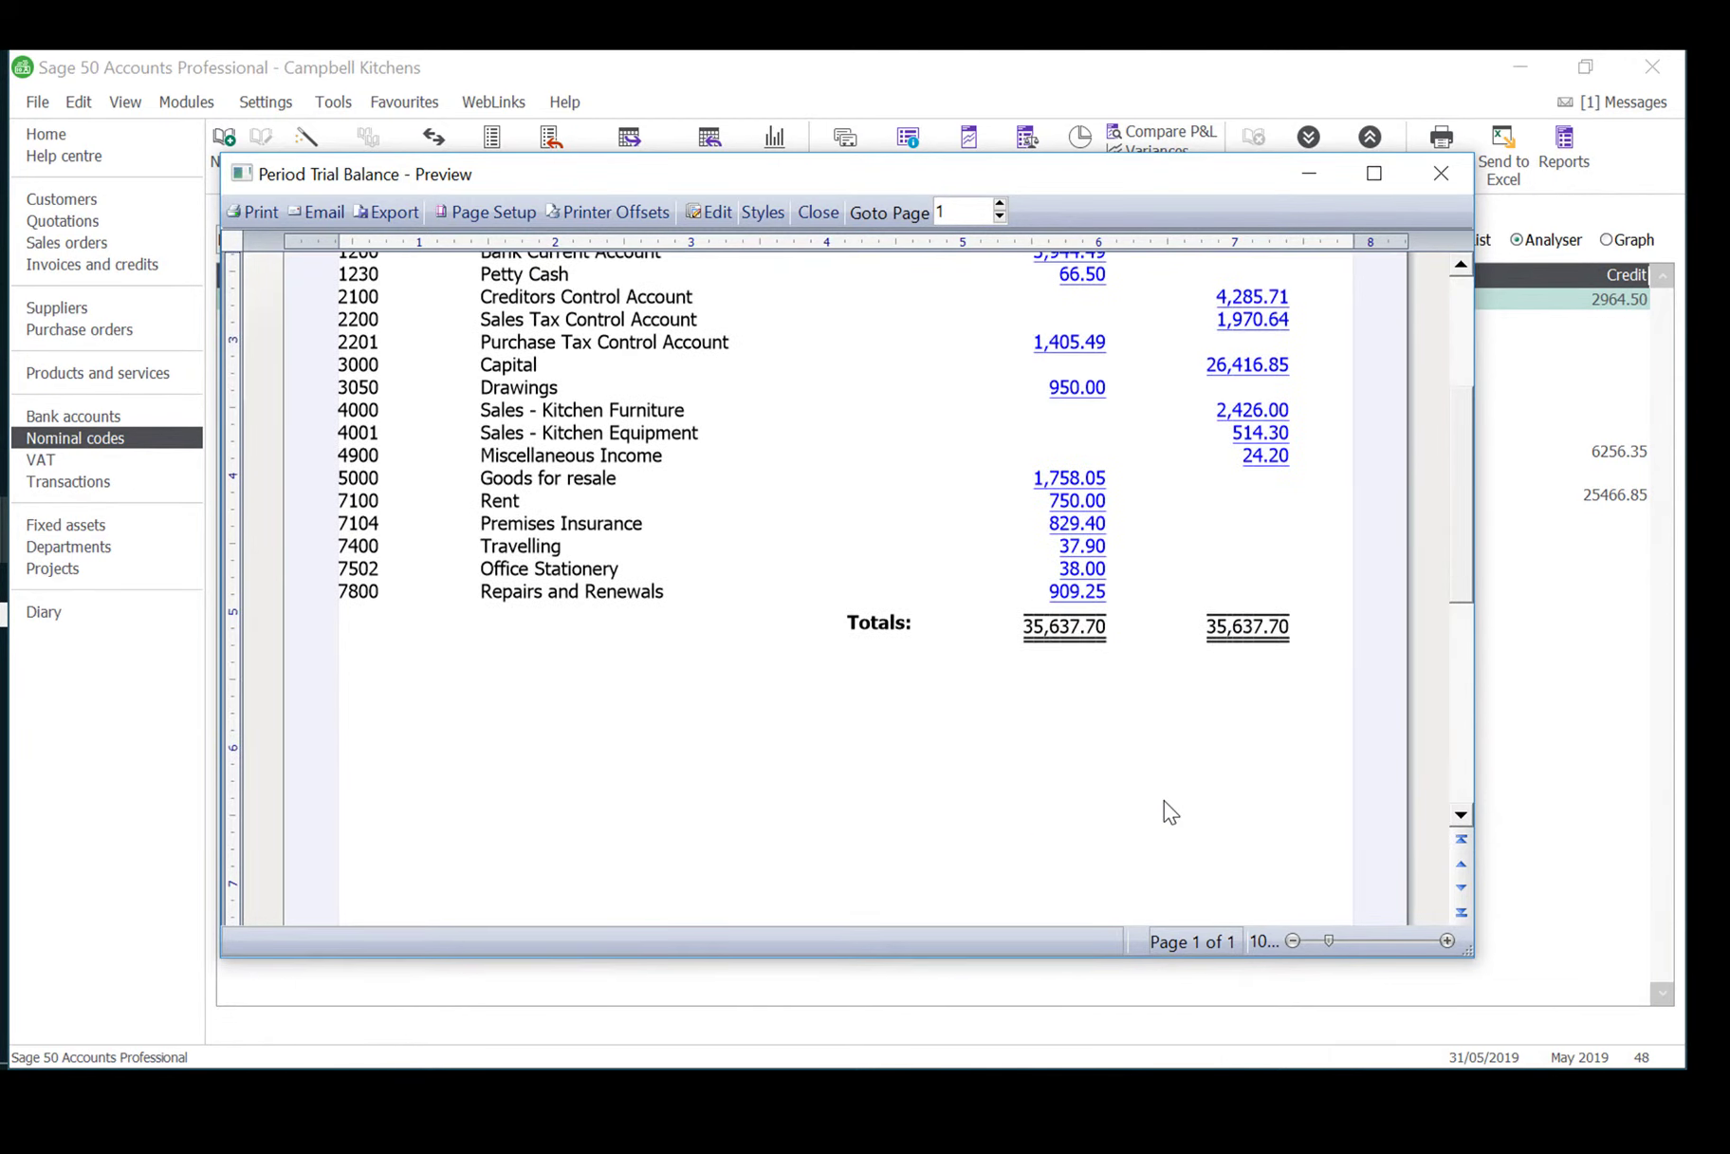
pyautogui.scroll(3, 1164, 803)
pyautogui.click(1443, 173)
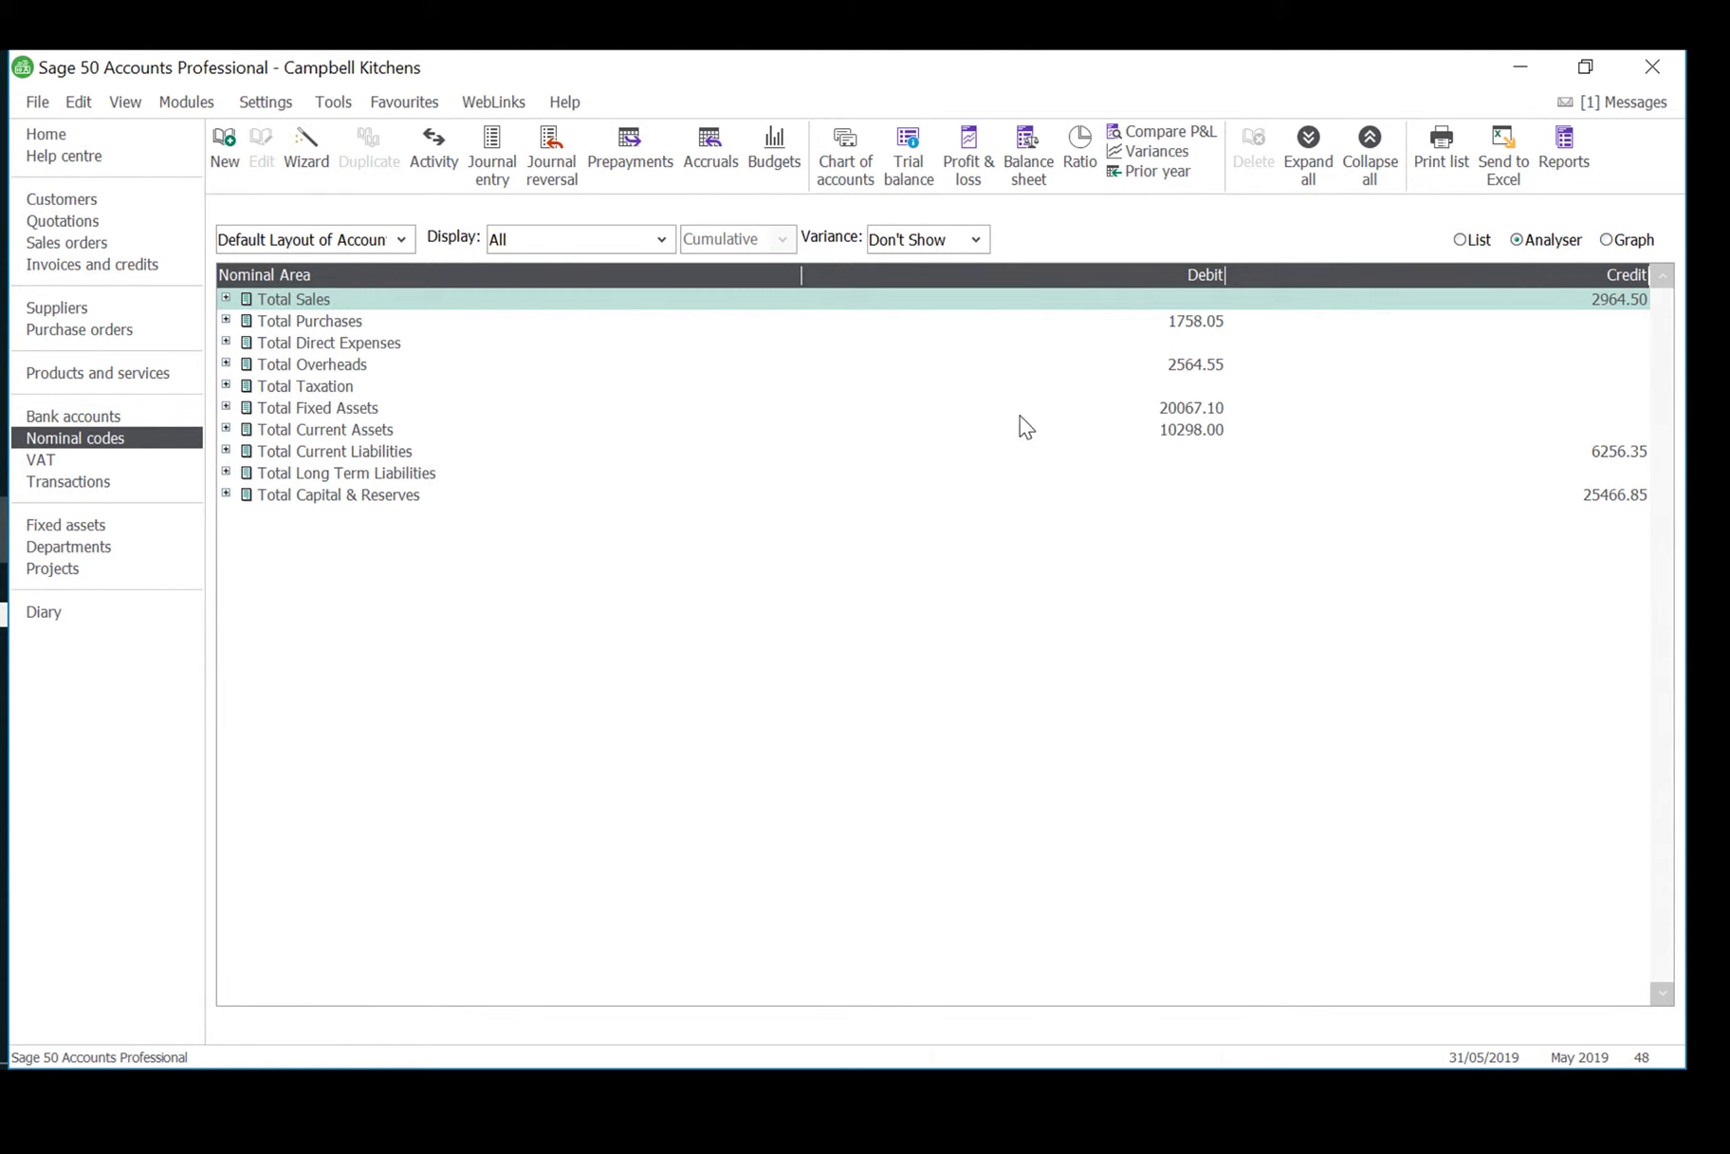
# Open the recurring 750.00 DD/STO rent payment from bank 1200, every 2 months, for editing
pyautogui.click(76, 415)
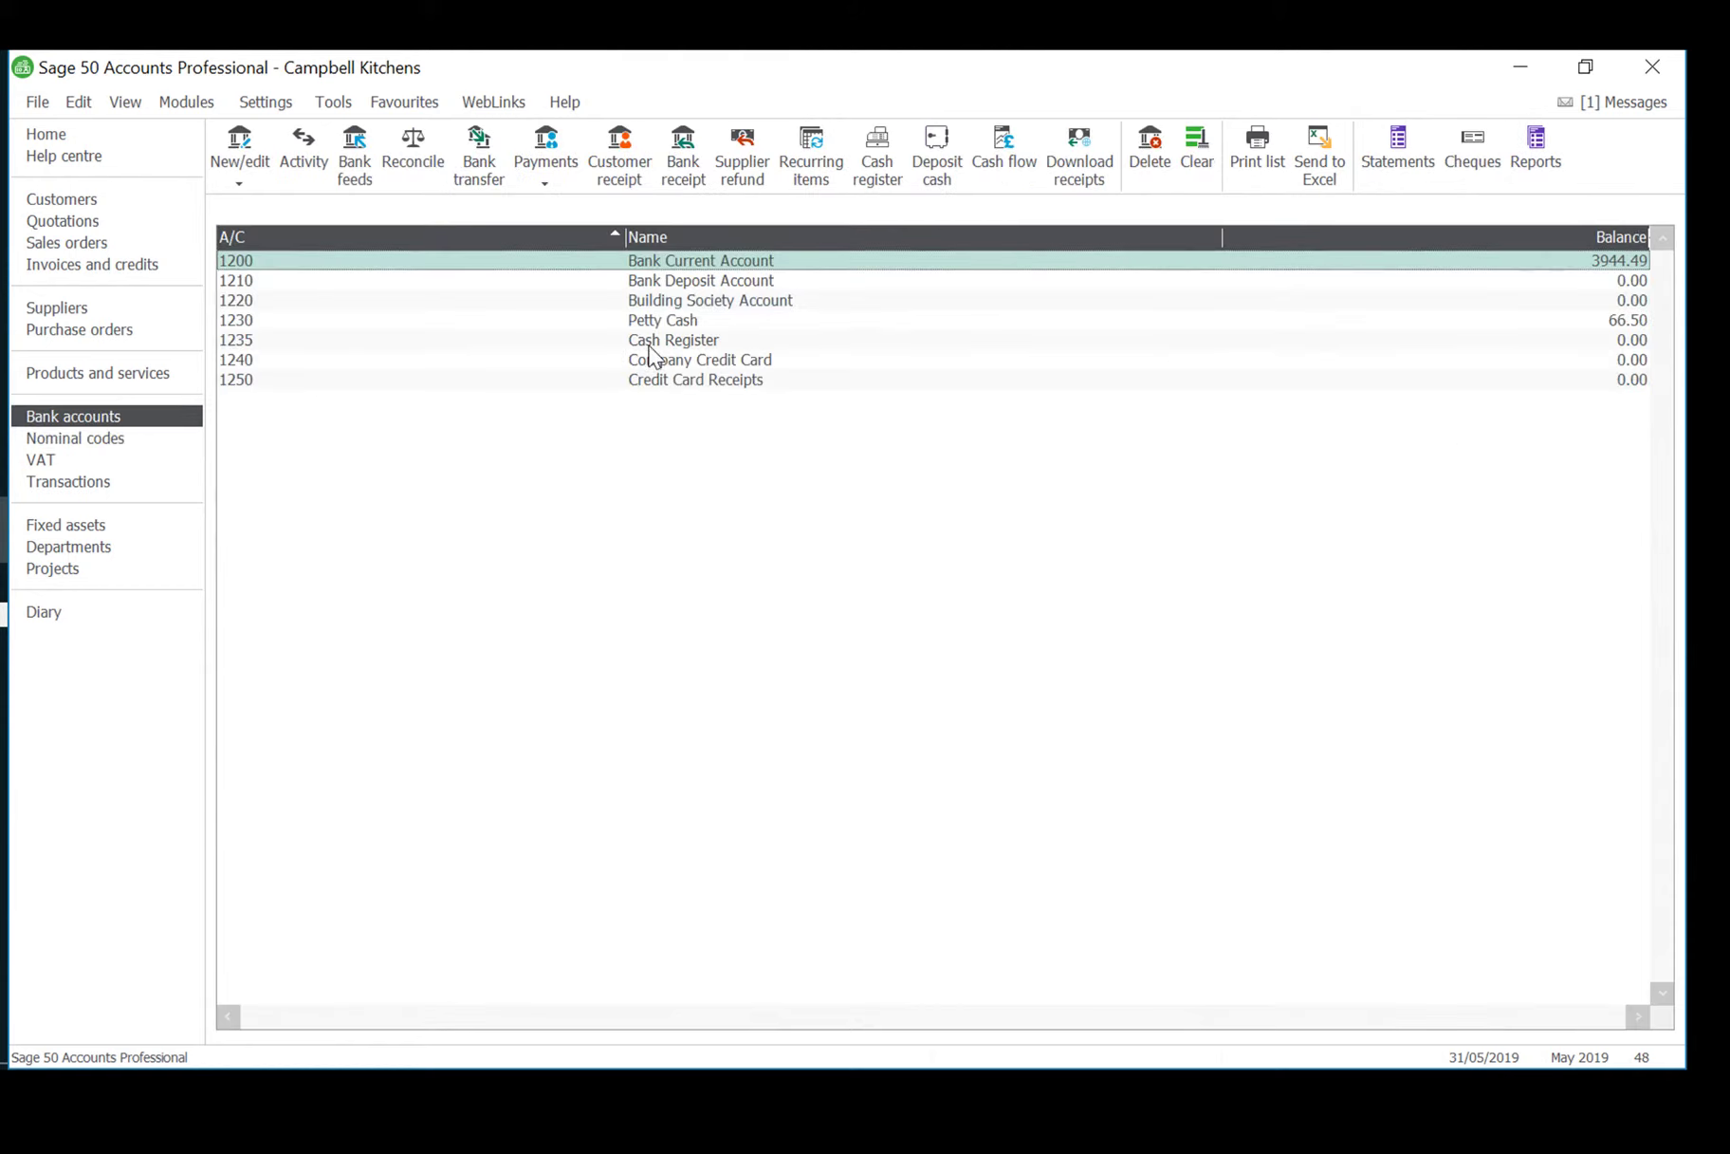
pyautogui.click(831, 170)
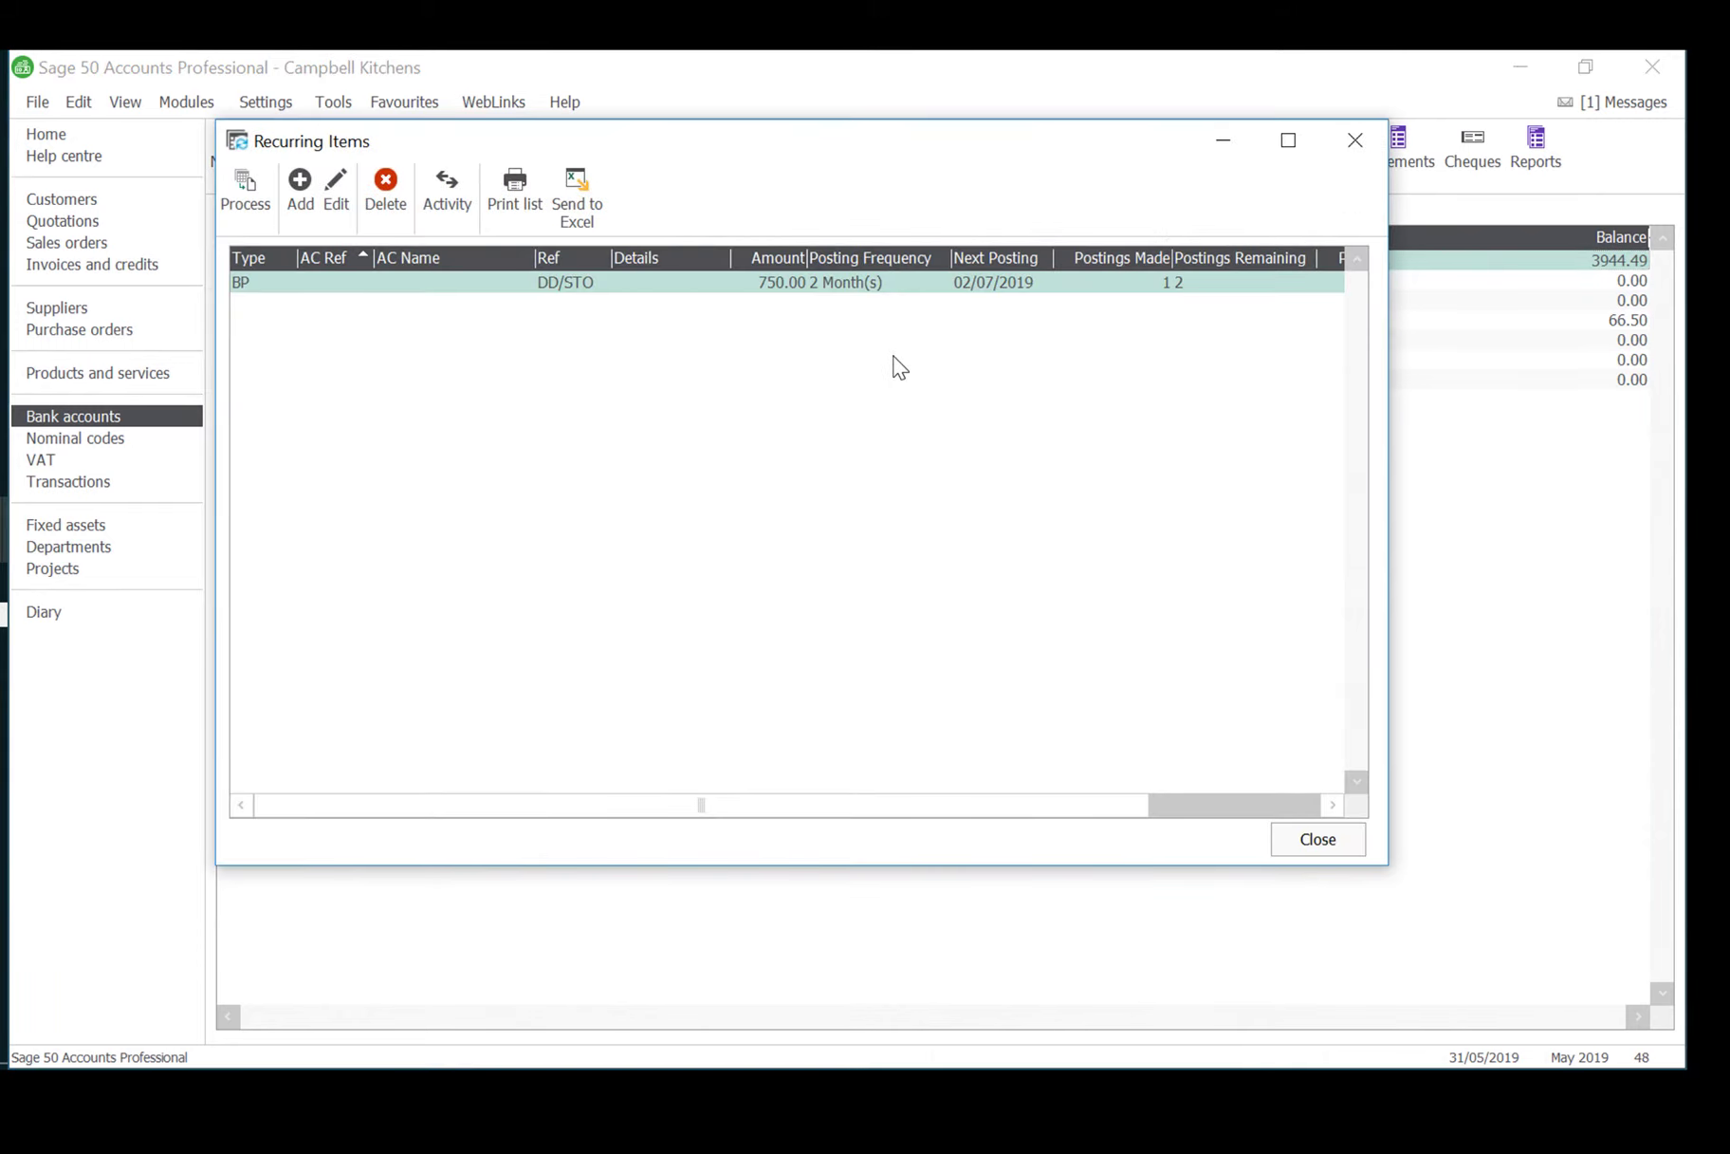
pyautogui.click(741, 283)
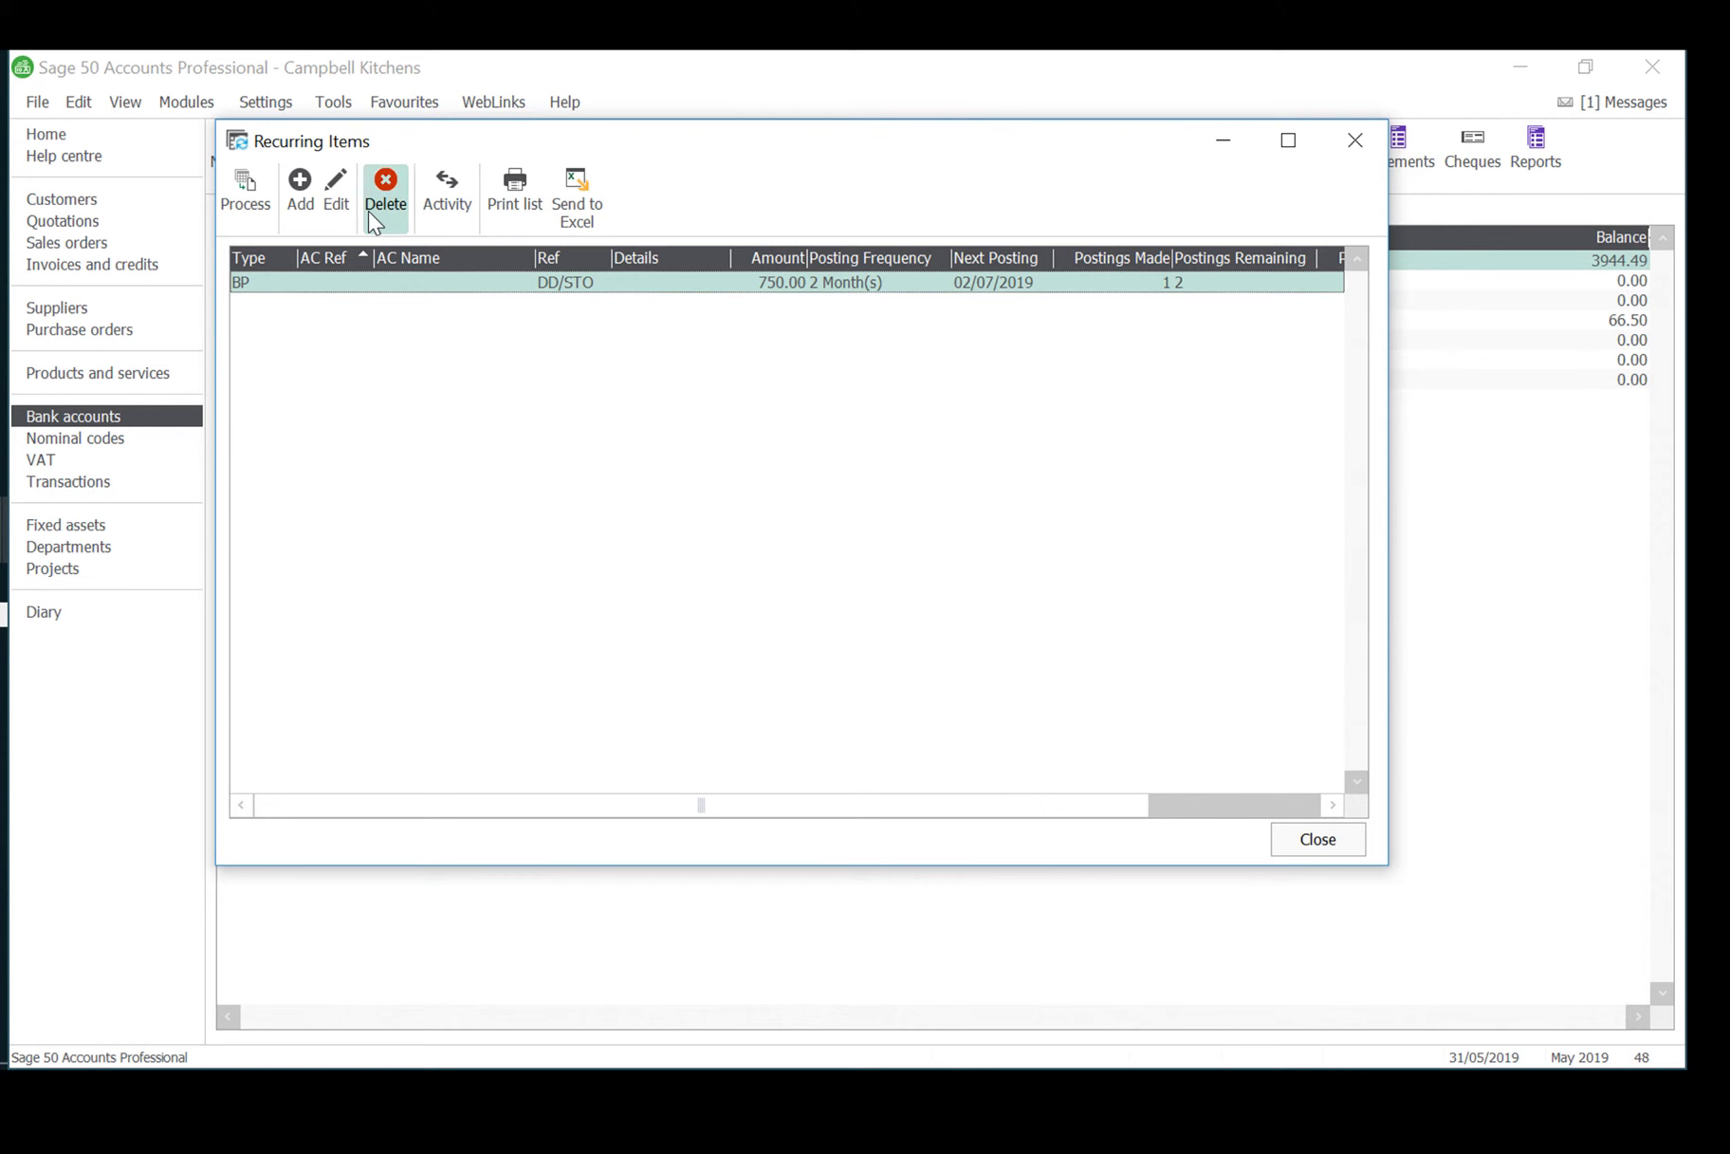
pyautogui.click(339, 200)
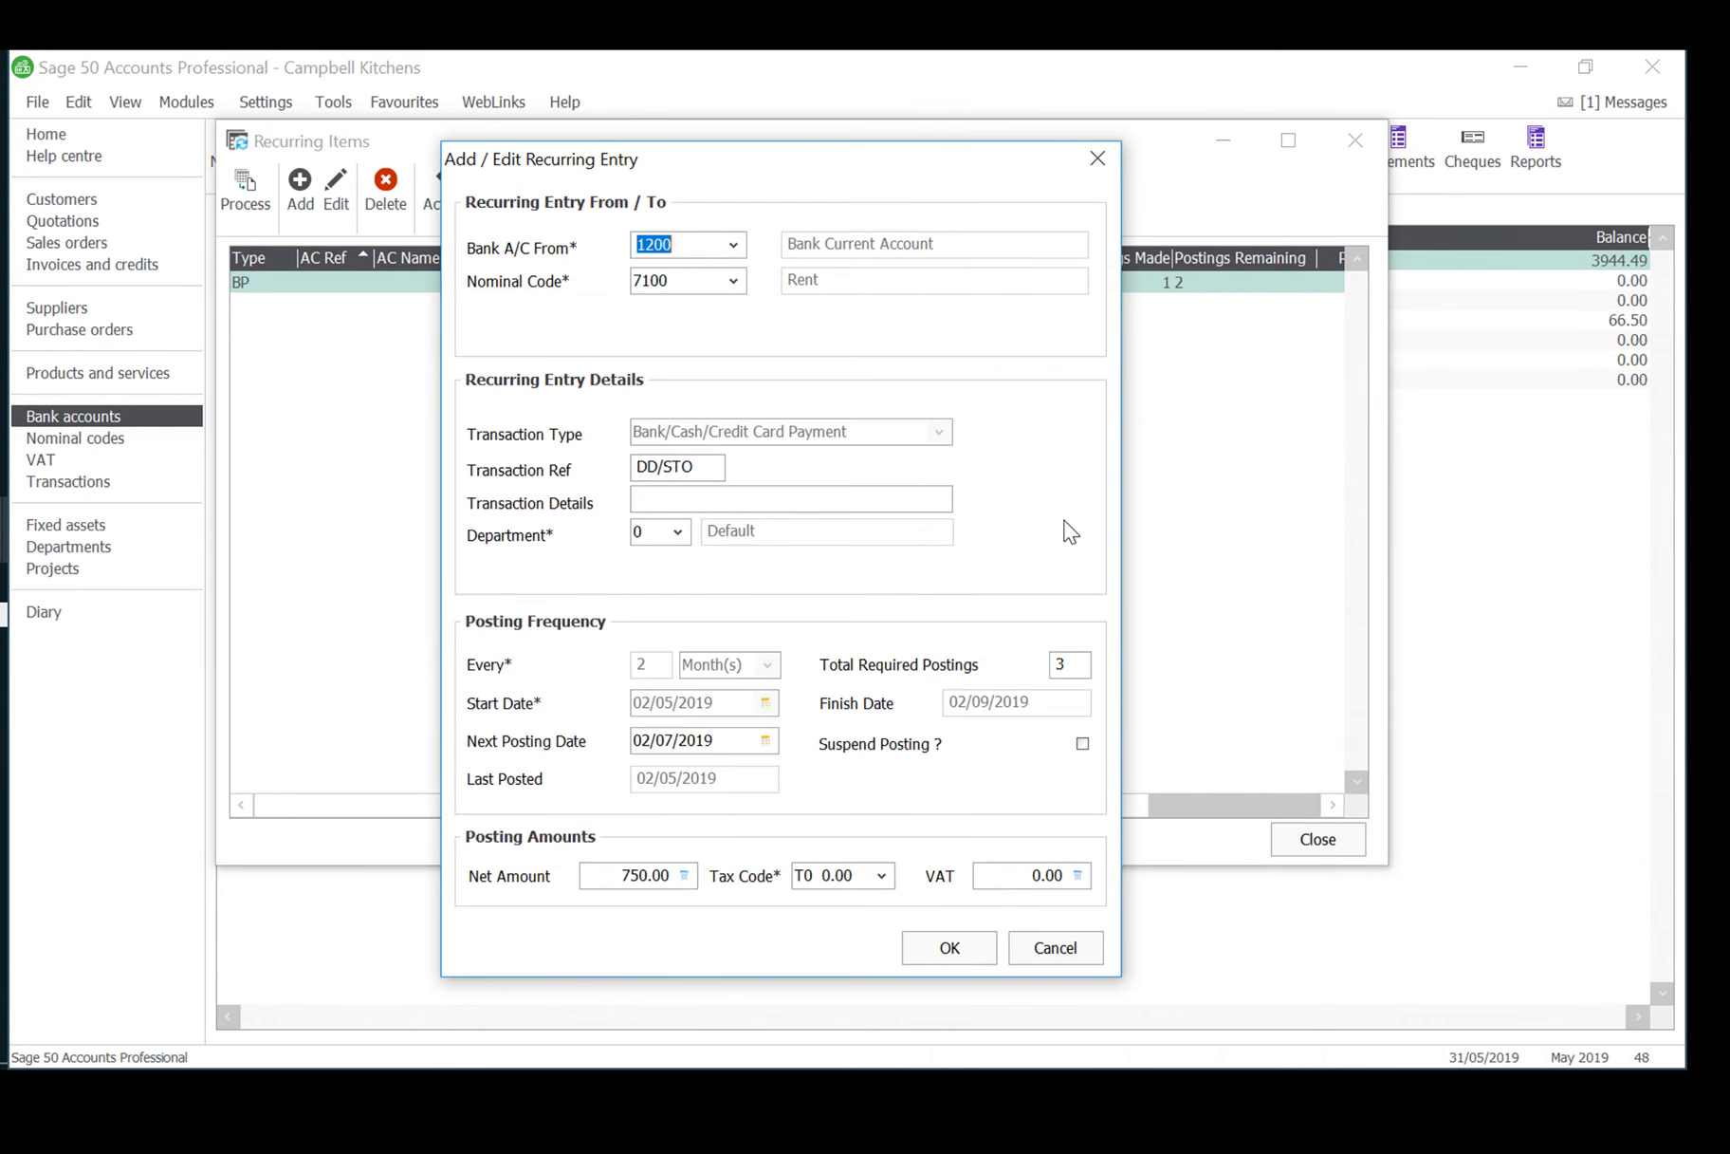